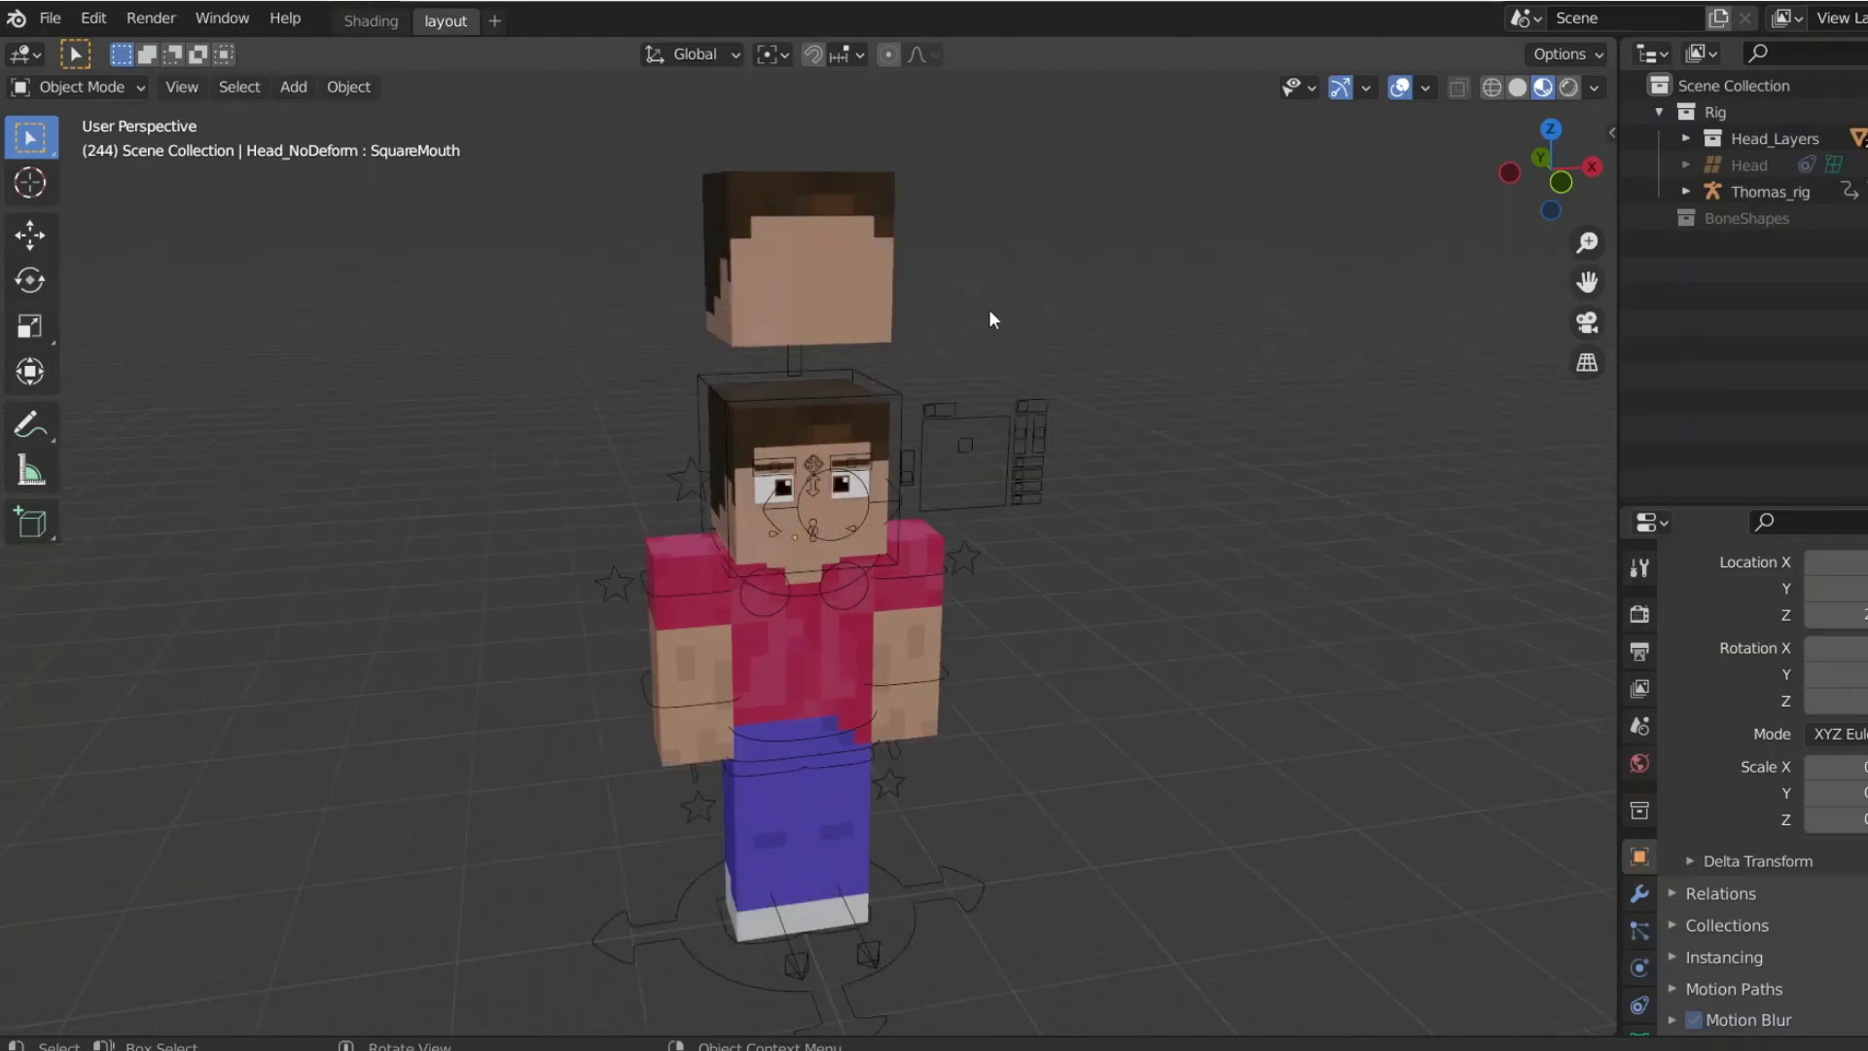
Step: Select the floating head cube and put it in Edit Mode
{"action": "middle_click_drag", "start_coordinate": [987, 318], "coordinate": [794, 291]}
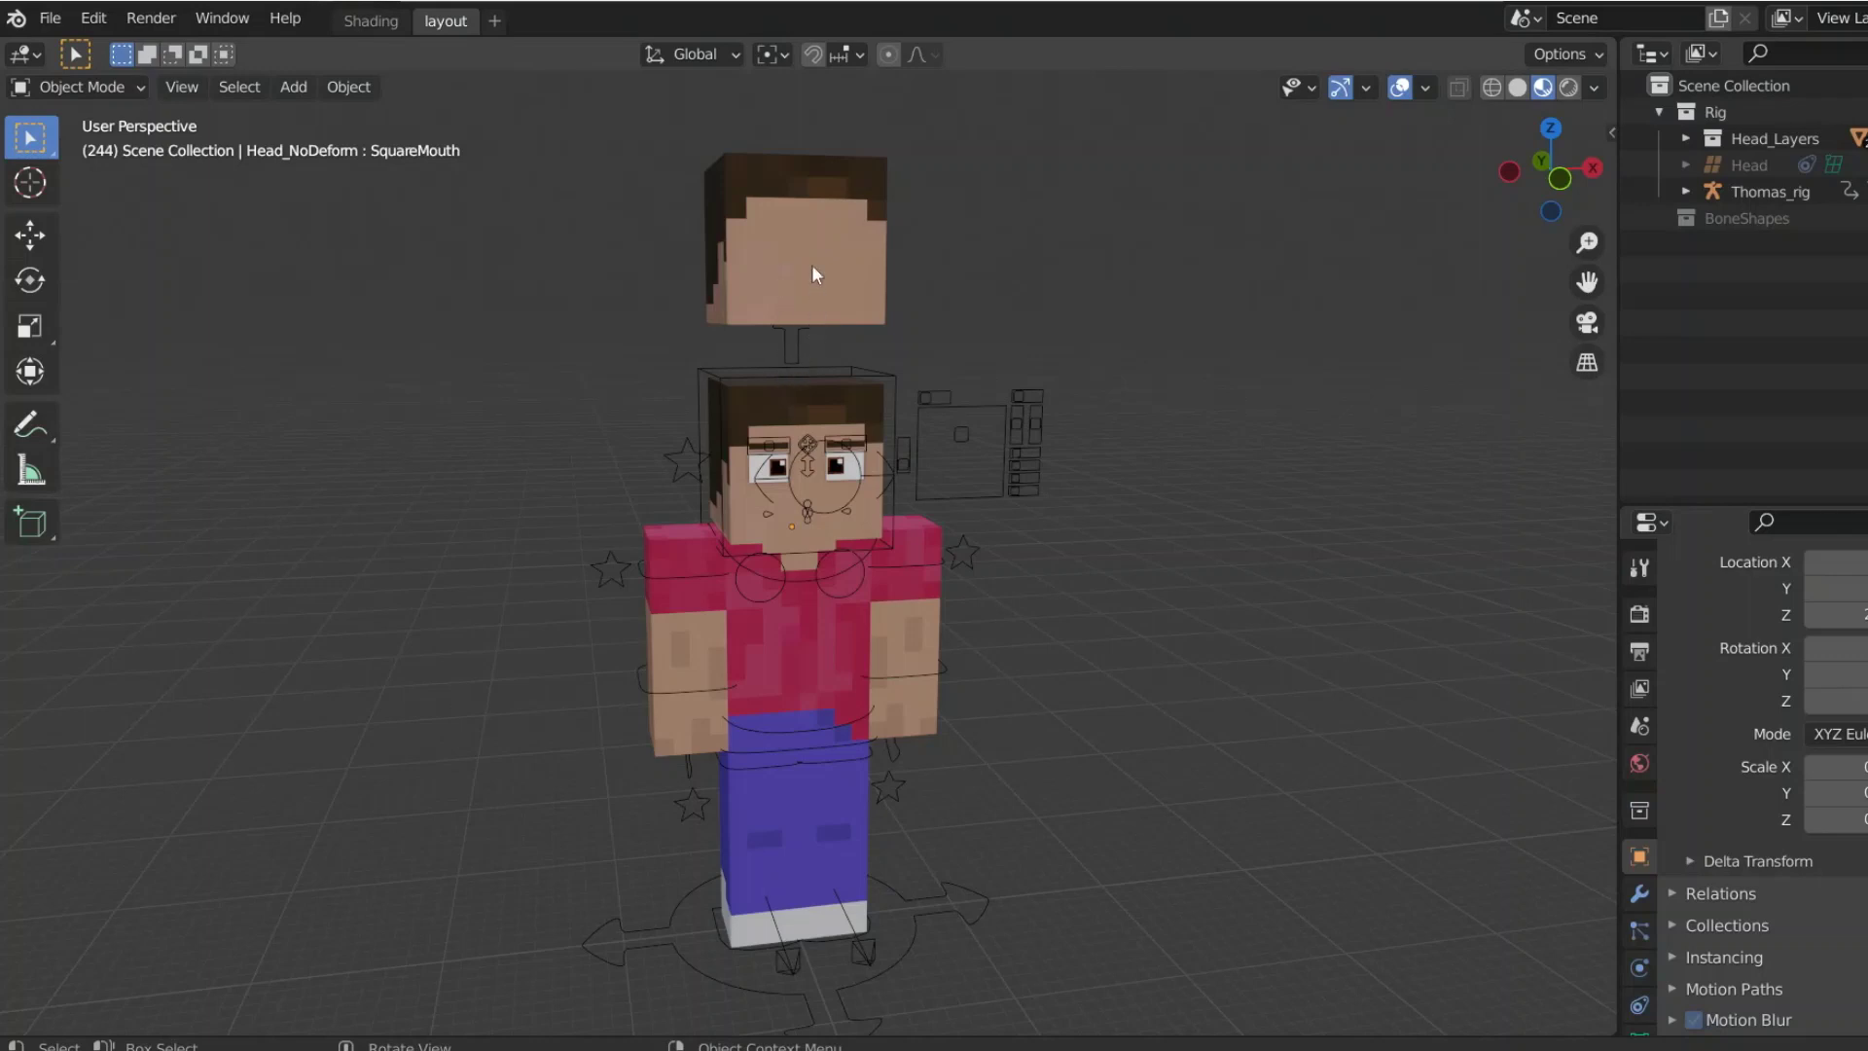
{"action": "left_click", "coordinate": [812, 265]}
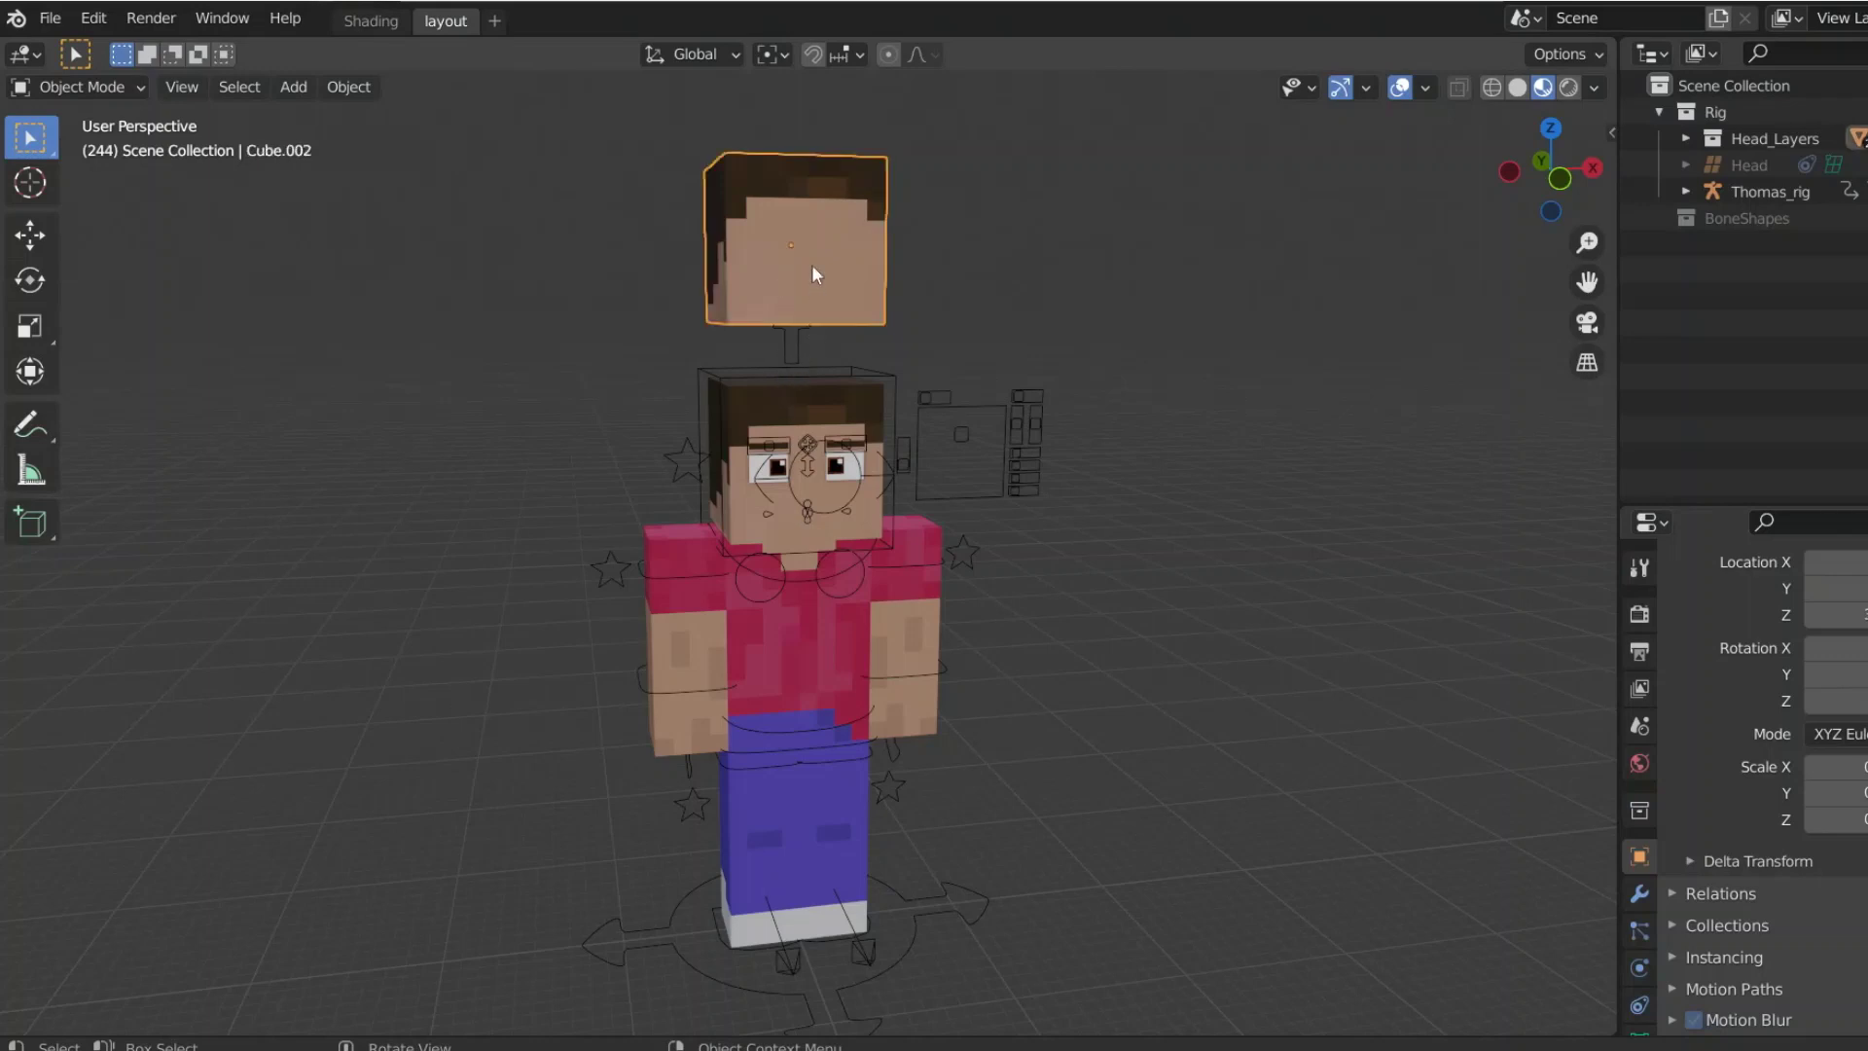
{"action": "left_click", "coordinate": [68, 87]}
{"action": "left_click", "coordinate": [73, 149]}
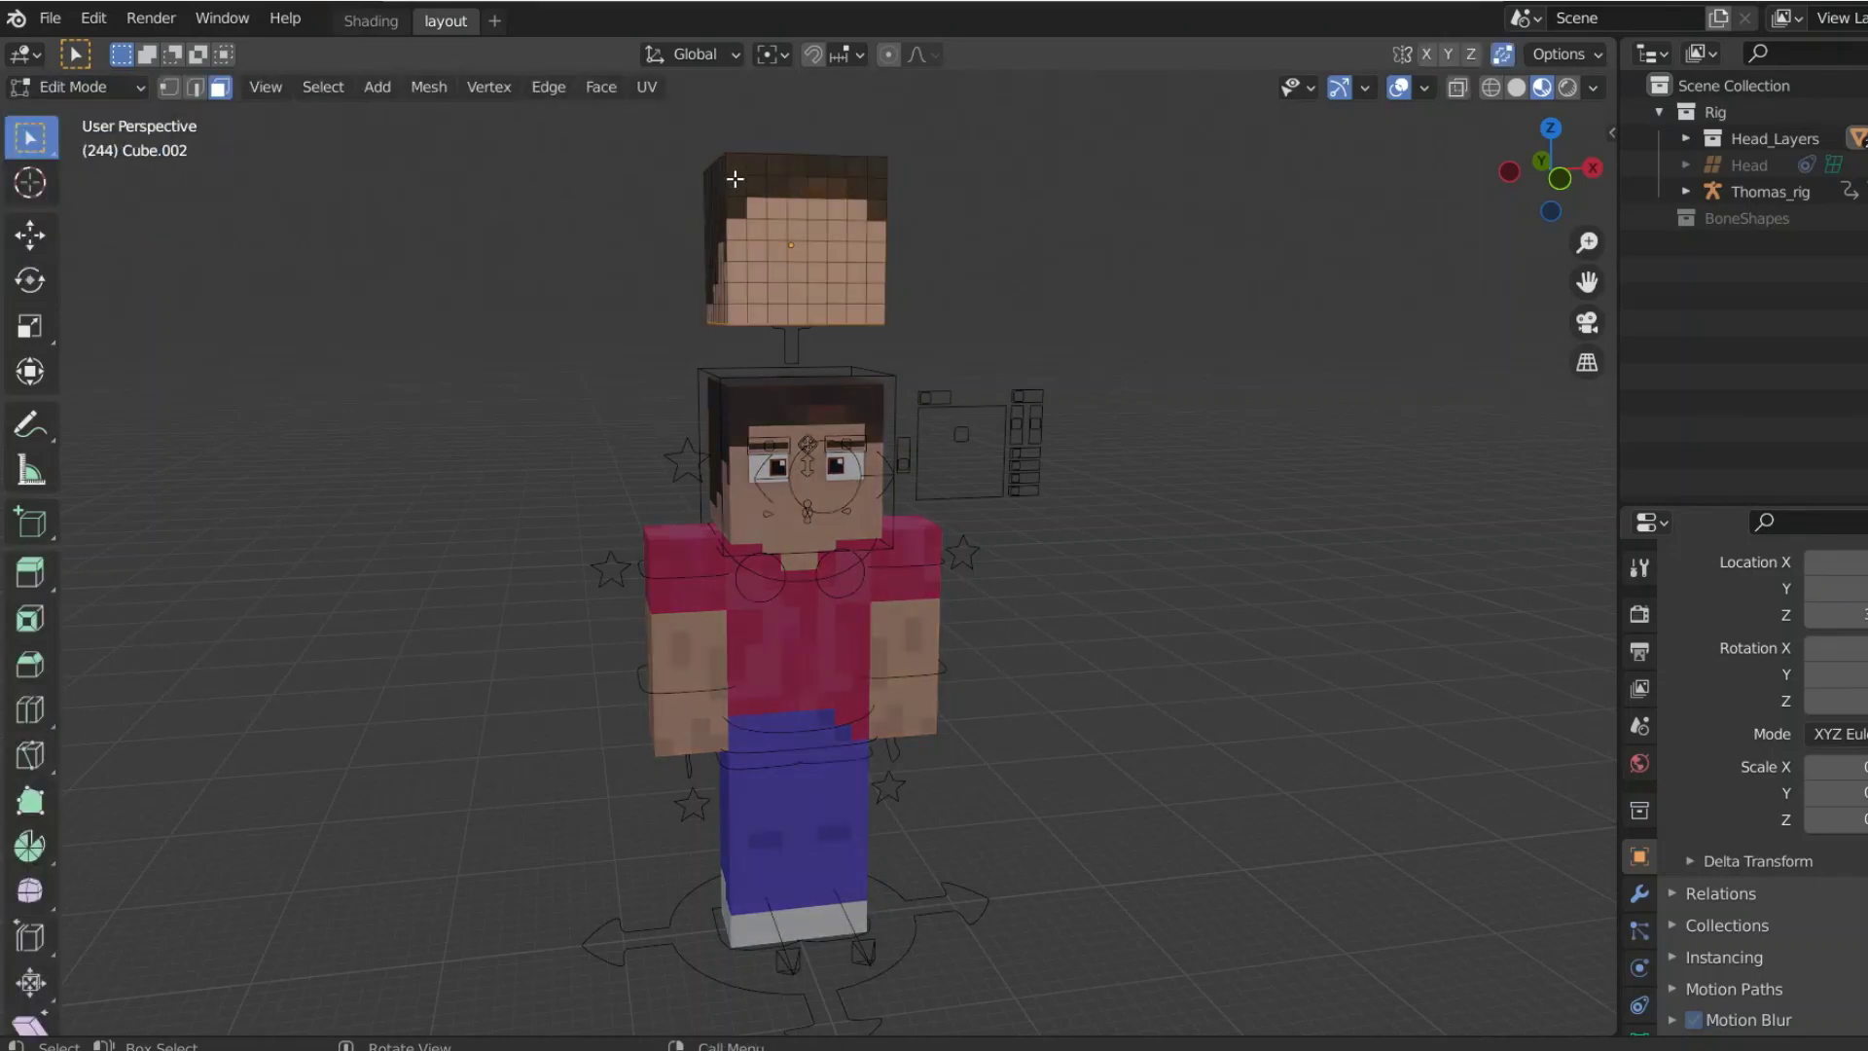
Step: Circle-select the top row of hair faces, clearing and redoing the first attempt
{"action": "key", "text": "c"}
{"action": "scroll", "coordinate": [734, 178], "scroll_direction": "up", "scroll_amount": 3}
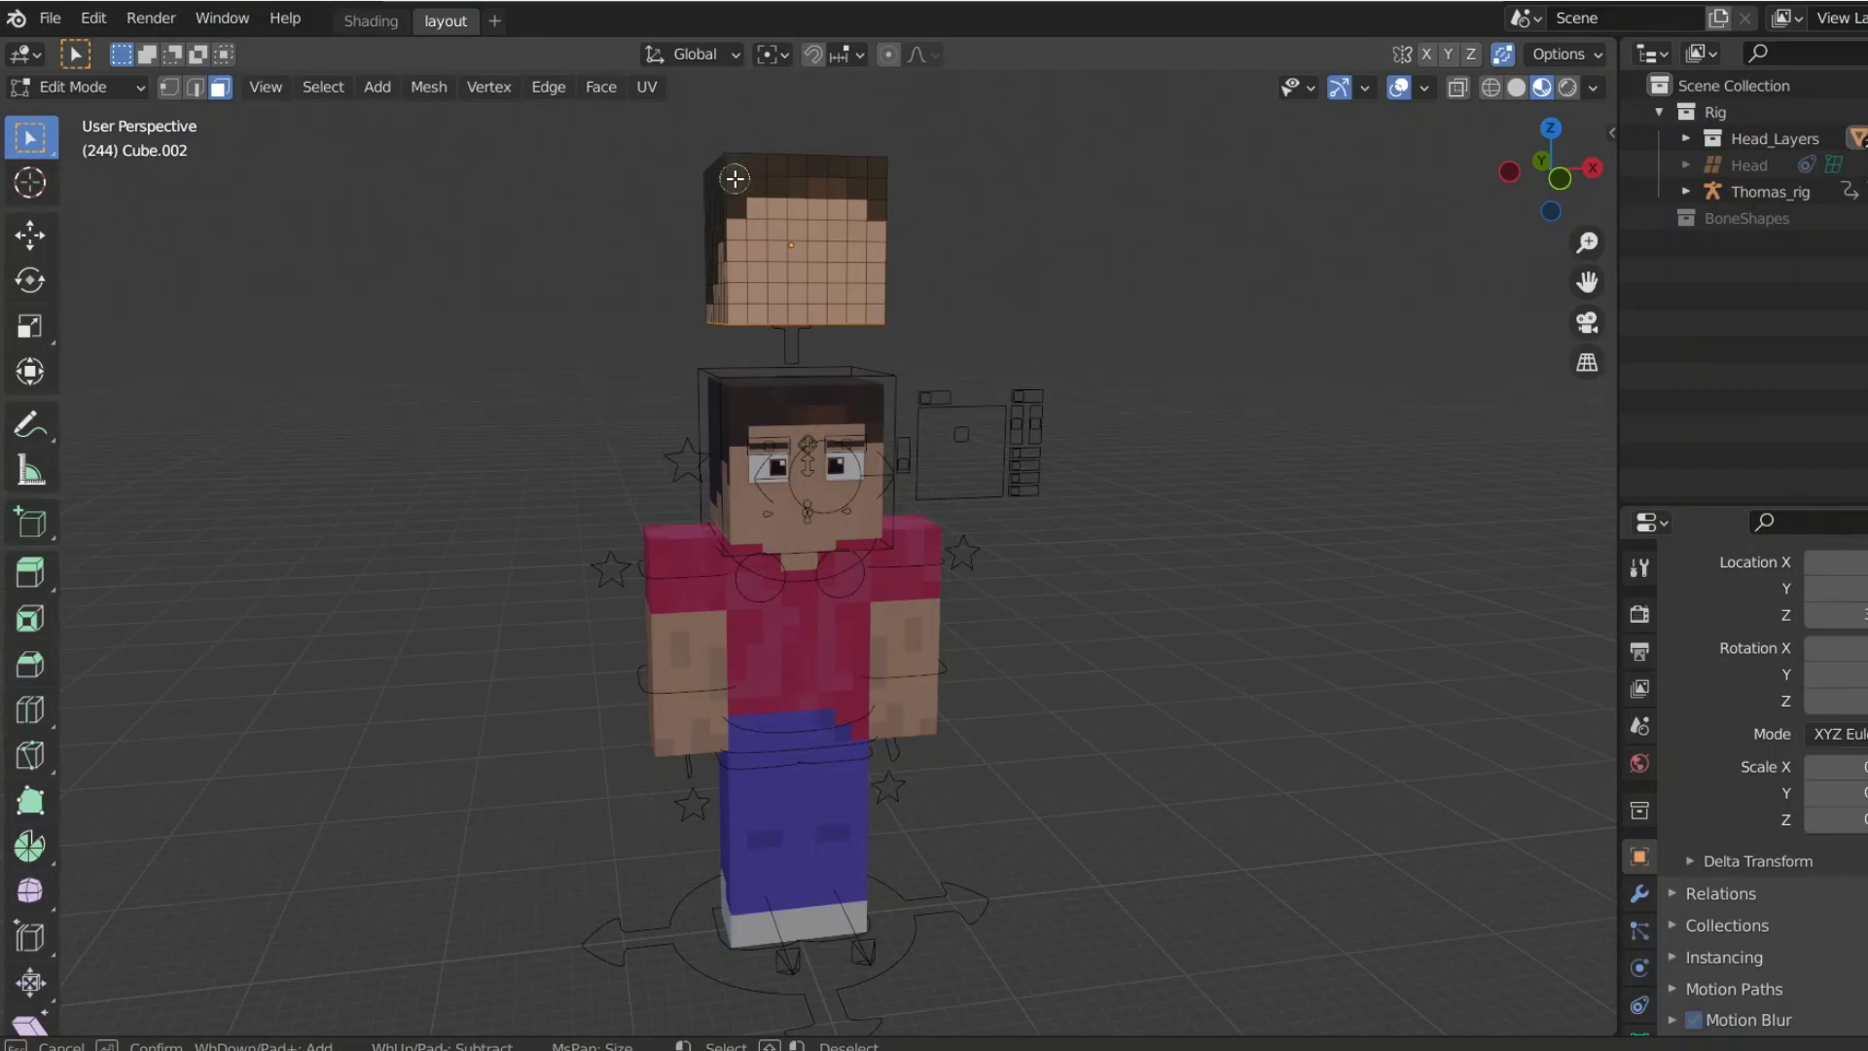
{"action": "left_click_drag", "start_coordinate": [737, 178], "coordinate": [888, 181]}
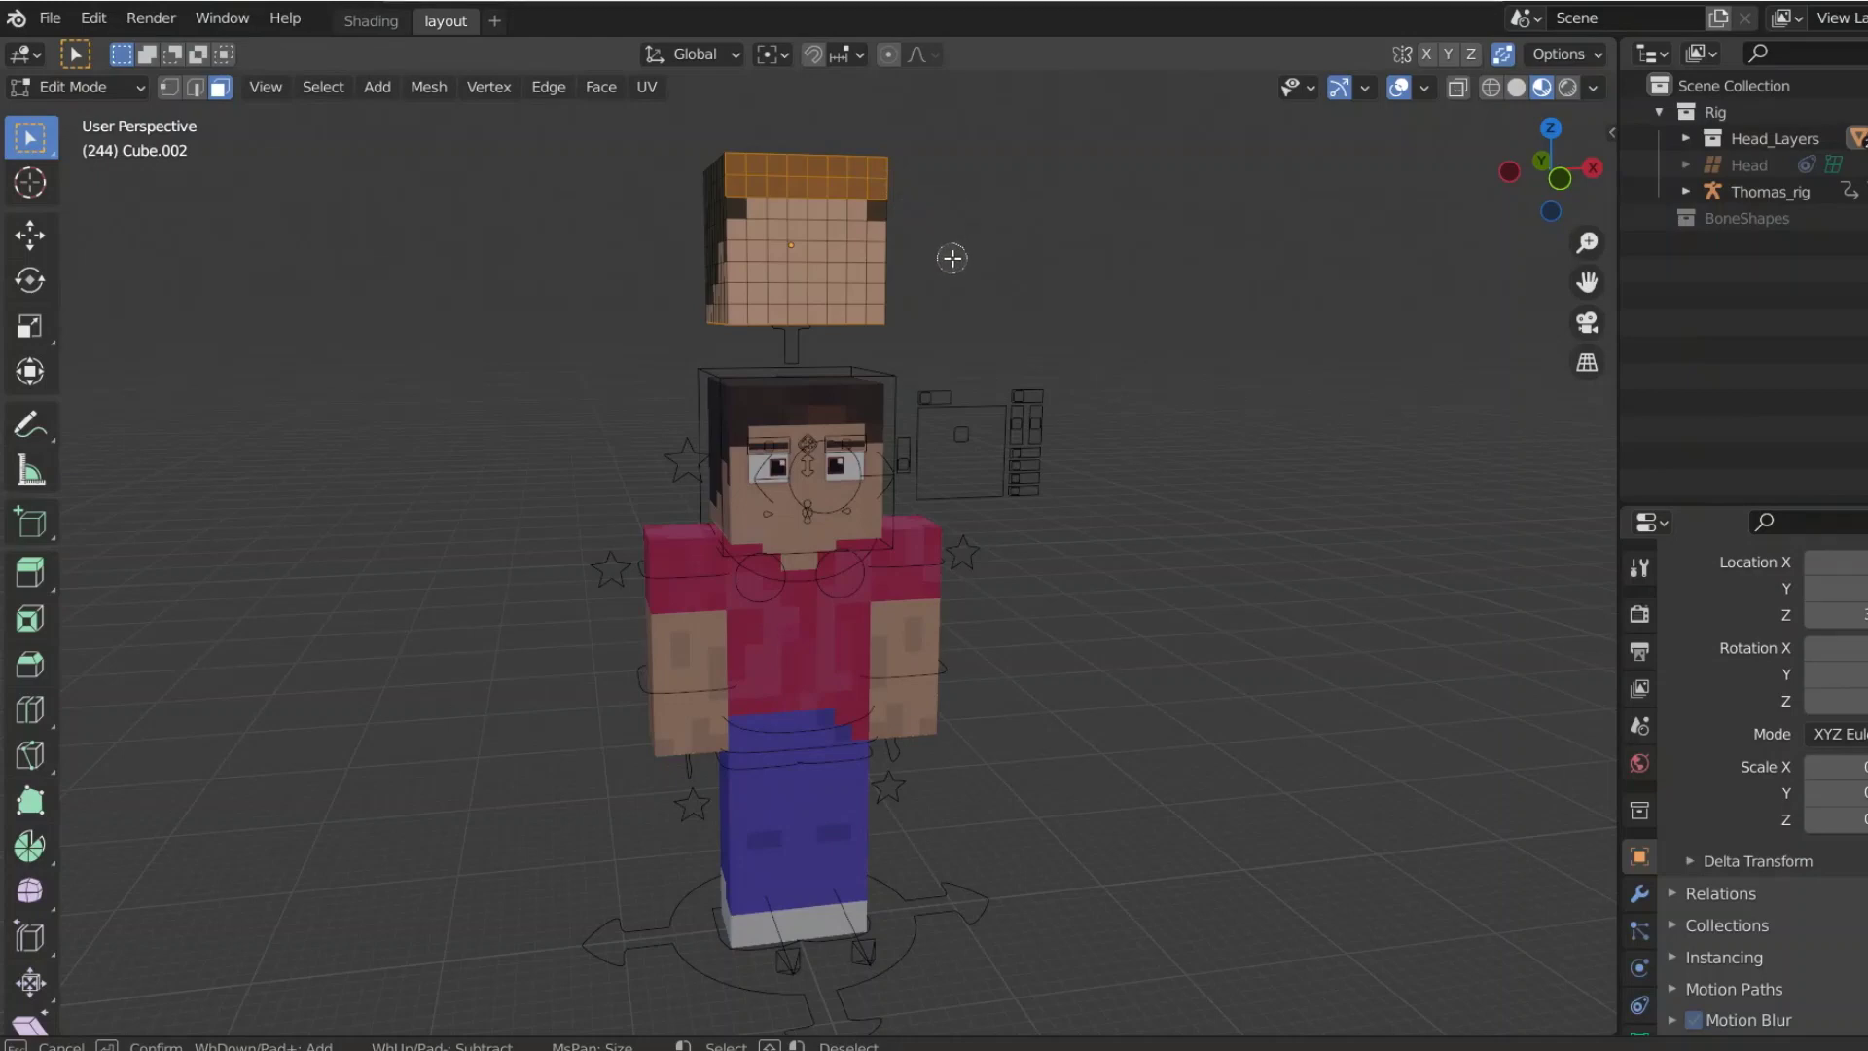
{"action": "key", "text": "Escape"}
{"action": "middle_click_drag", "start_coordinate": [918, 321], "coordinate": [963, 234]}
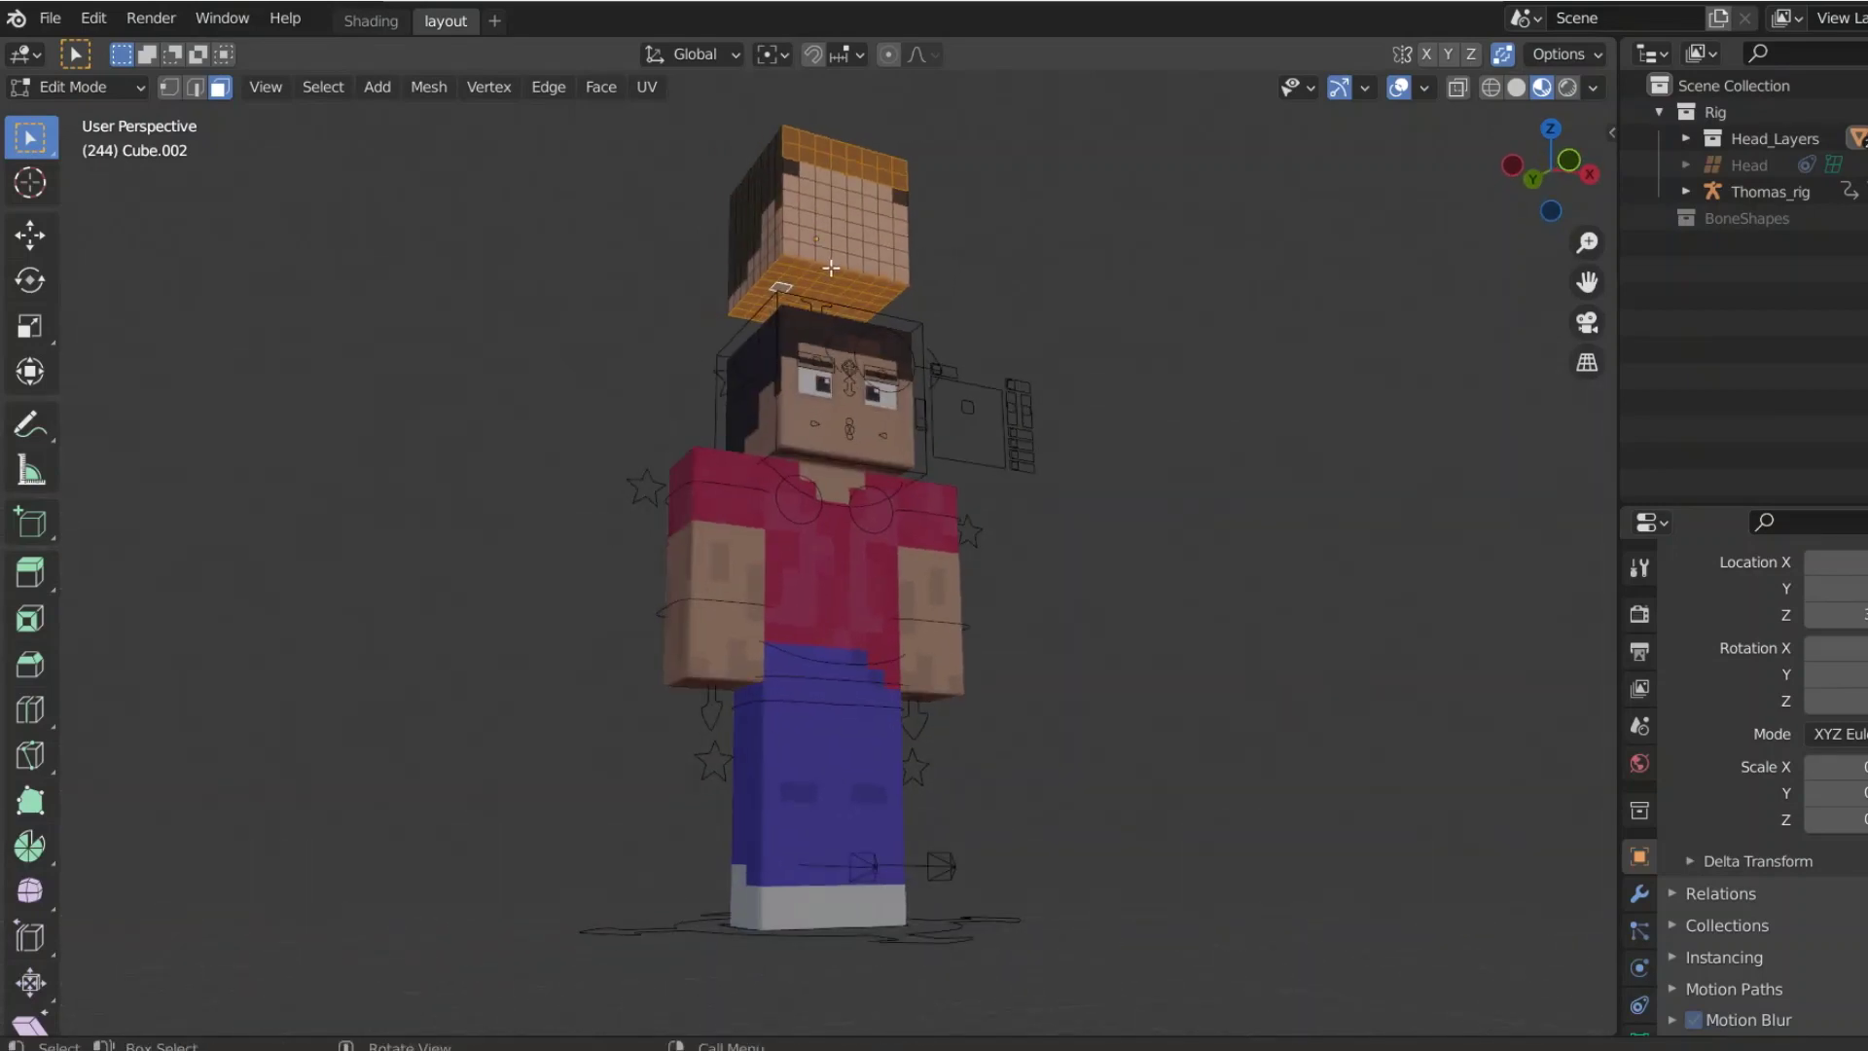
{"action": "key", "text": "alt+a"}
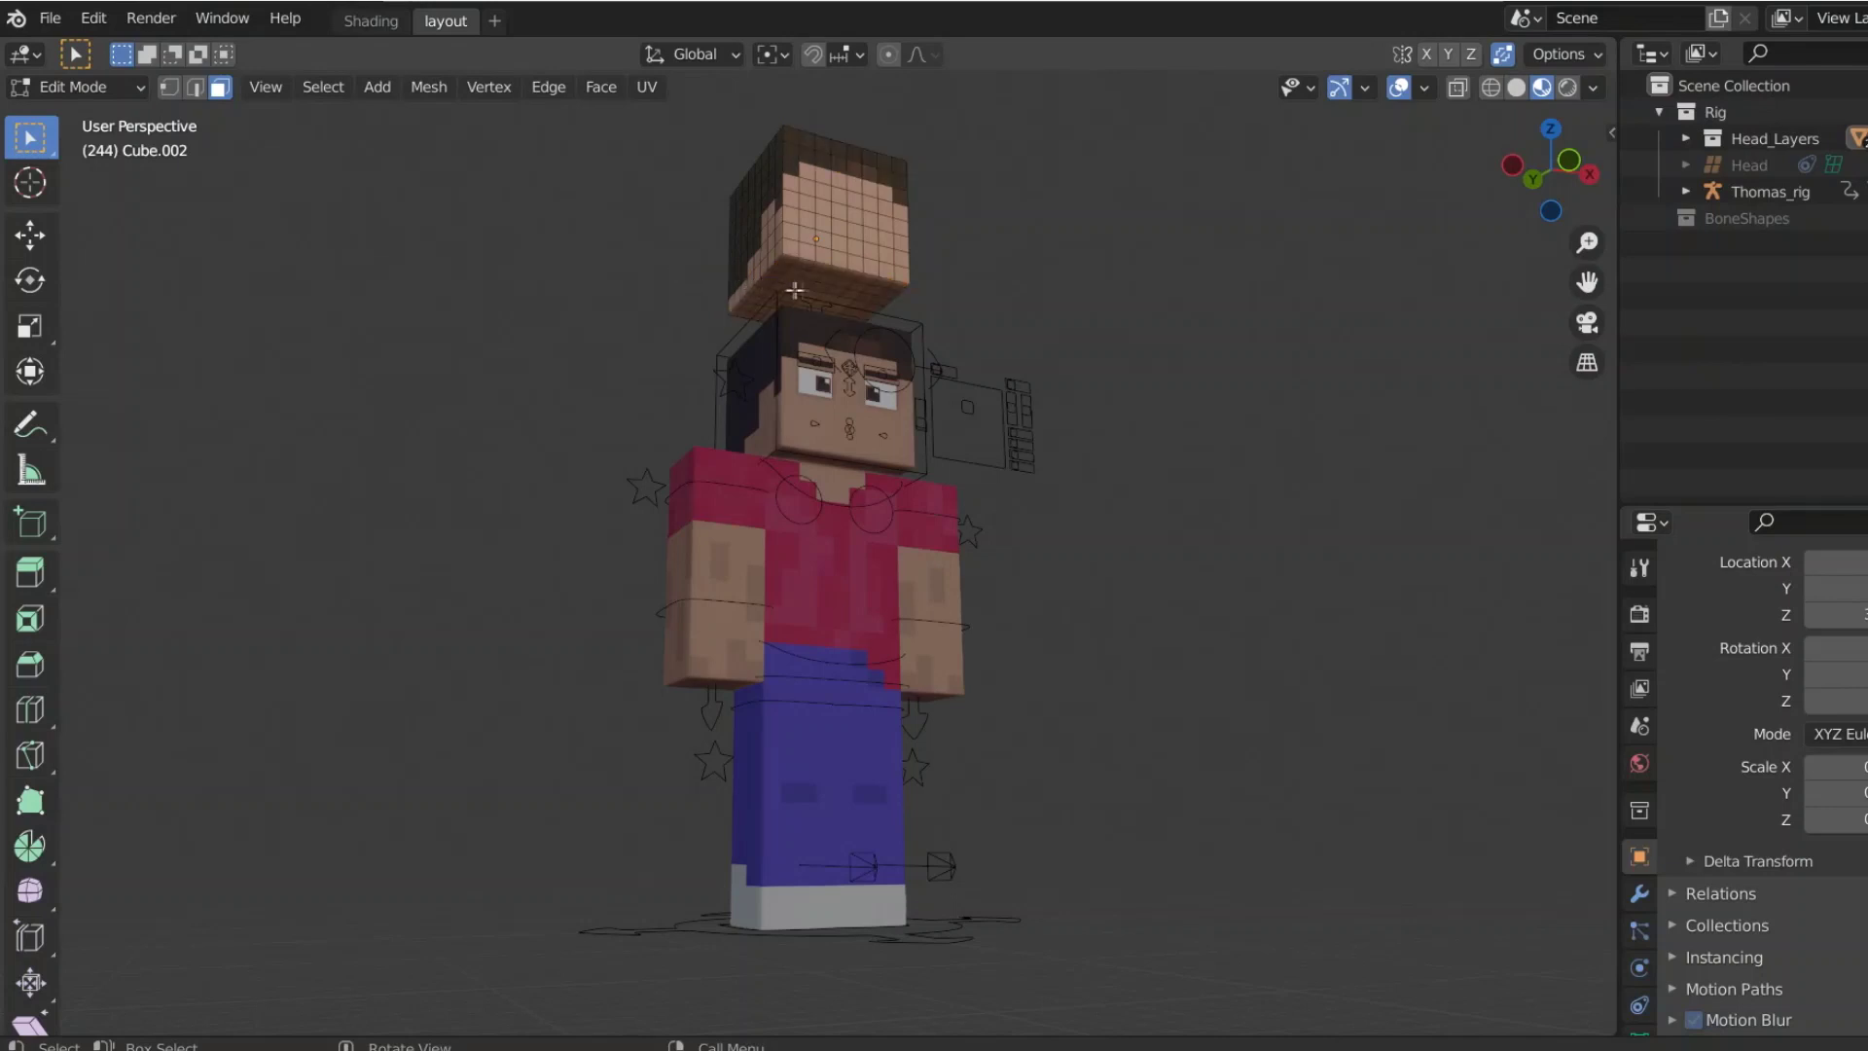
{"action": "middle_click_drag", "start_coordinate": [976, 237], "coordinate": [942, 317]}
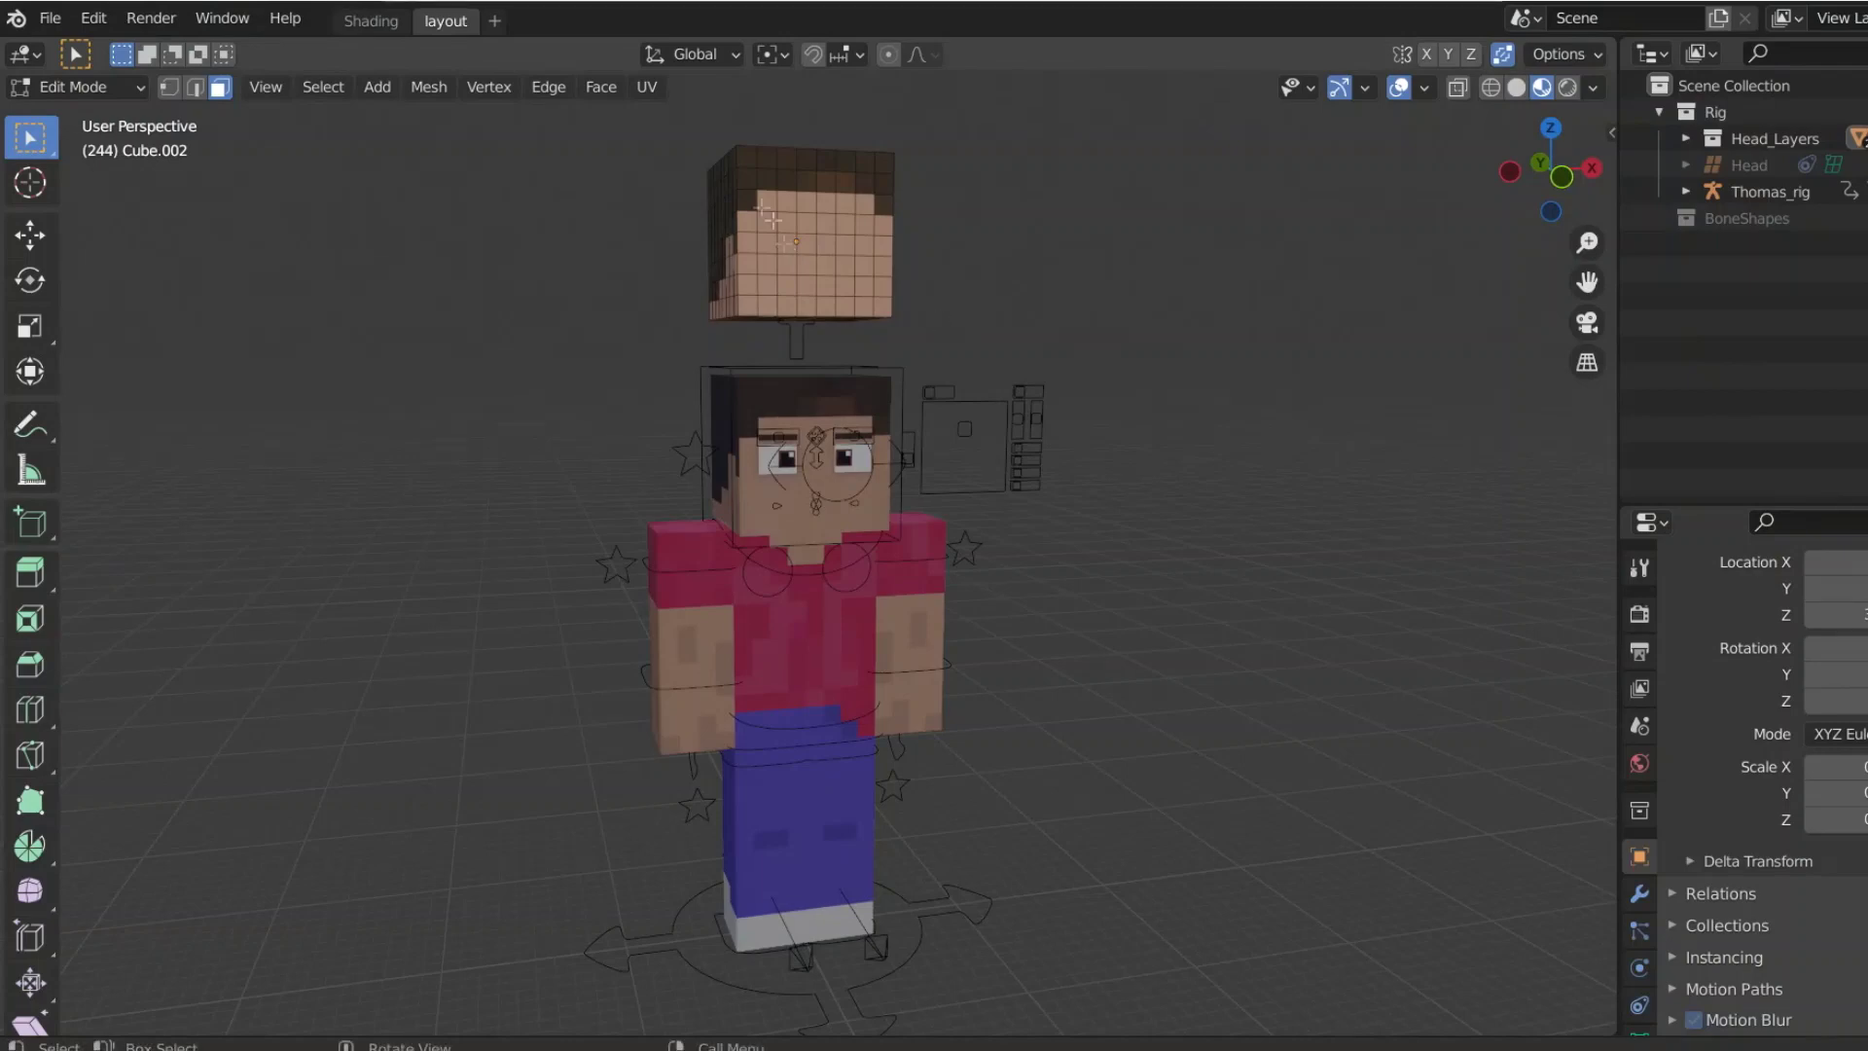
{"action": "key", "text": "c"}
{"action": "left_click_drag", "start_coordinate": [746, 167], "coordinate": [876, 165]}
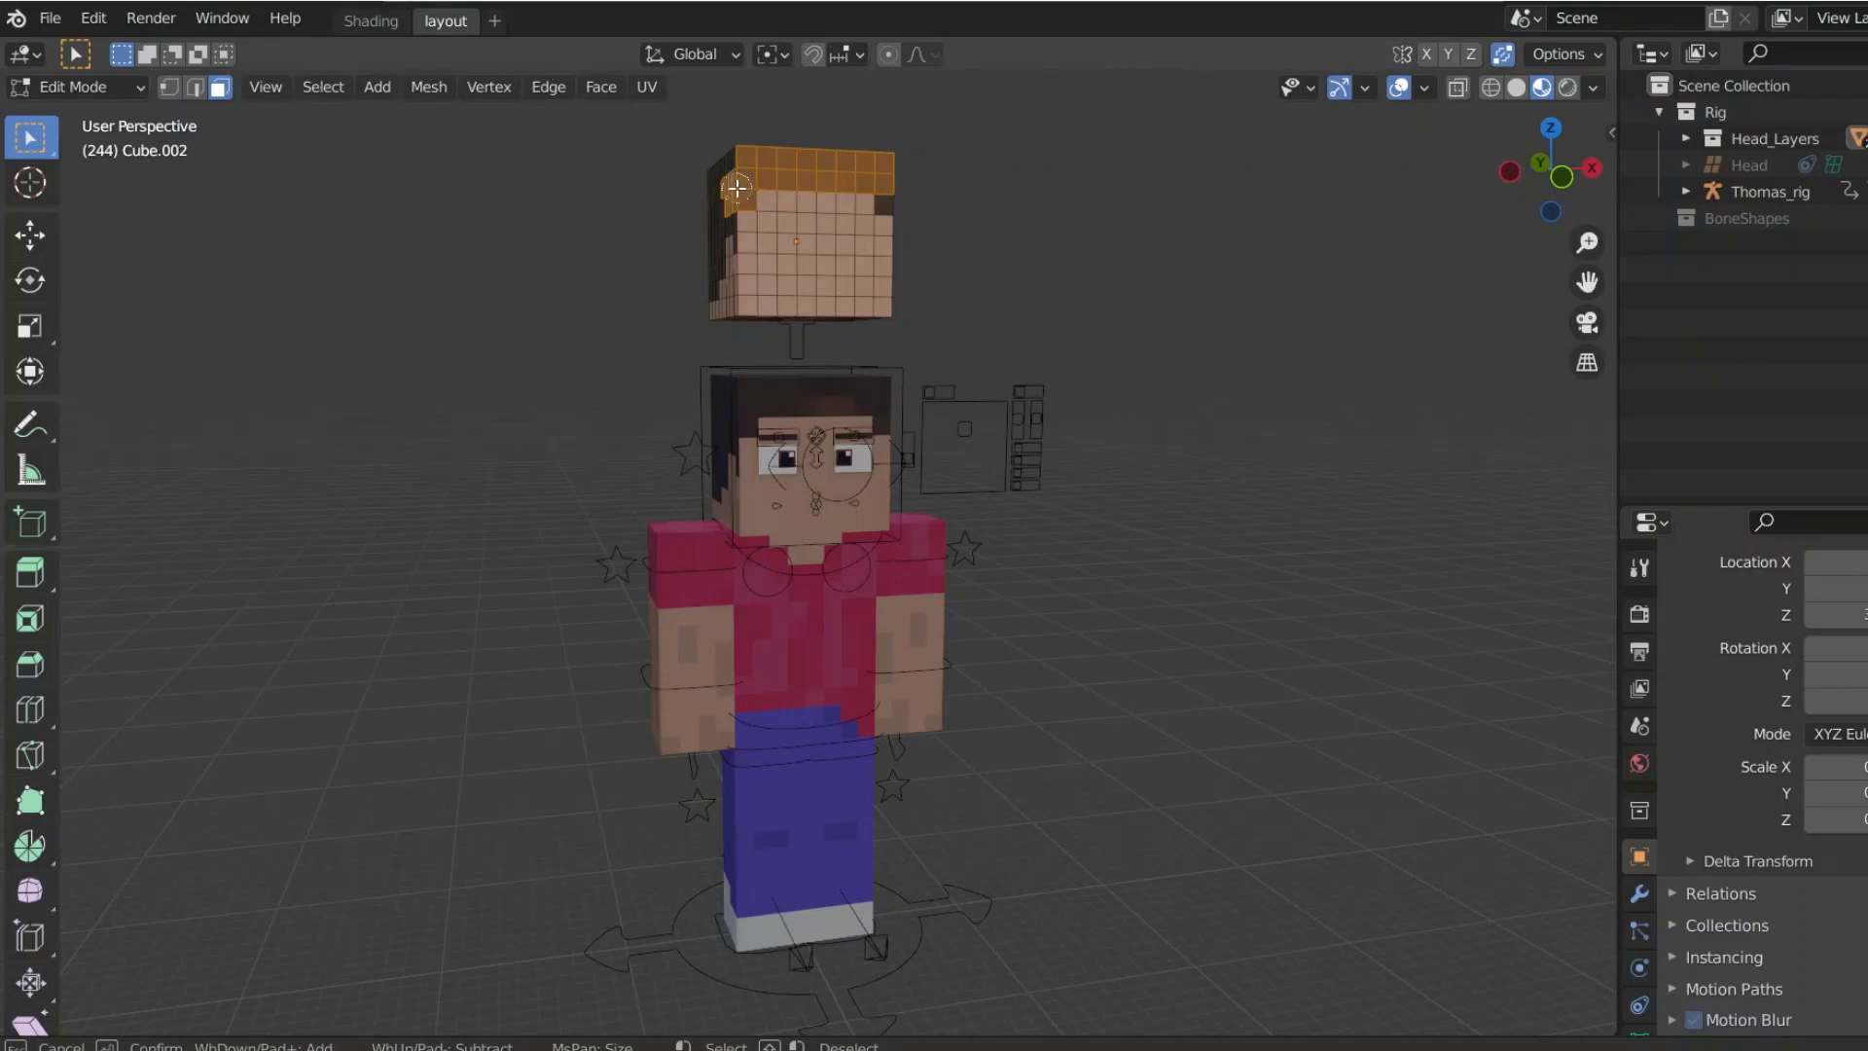
Step: Add the hair faces on the head's sides, back and front to the selection
{"action": "middle_click_drag", "start_coordinate": [938, 183], "coordinate": [833, 222]}
{"action": "mouse_move", "coordinate": [834, 222]}
{"action": "left_mouse_down"}
{"action": "mouse_move", "coordinate": [822, 276]}
{"action": "mouse_move", "coordinate": [849, 288]}
{"action": "mouse_move", "coordinate": [817, 266]}
{"action": "mouse_move", "coordinate": [888, 242]}
{"action": "left_mouse_up"}
{"action": "middle_click_drag", "start_coordinate": [888, 242], "coordinate": [924, 253]}
{"action": "mouse_move", "coordinate": [924, 253]}
{"action": "left_mouse_down"}
{"action": "mouse_move", "coordinate": [804, 290]}
{"action": "mouse_move", "coordinate": [871, 207]}
{"action": "mouse_move", "coordinate": [845, 309]}
{"action": "mouse_move", "coordinate": [868, 311]}
{"action": "mouse_move", "coordinate": [835, 311]}
{"action": "mouse_move", "coordinate": [902, 316]}
{"action": "left_mouse_up"}
{"action": "middle_click_drag", "start_coordinate": [903, 316], "coordinate": [967, 300]}
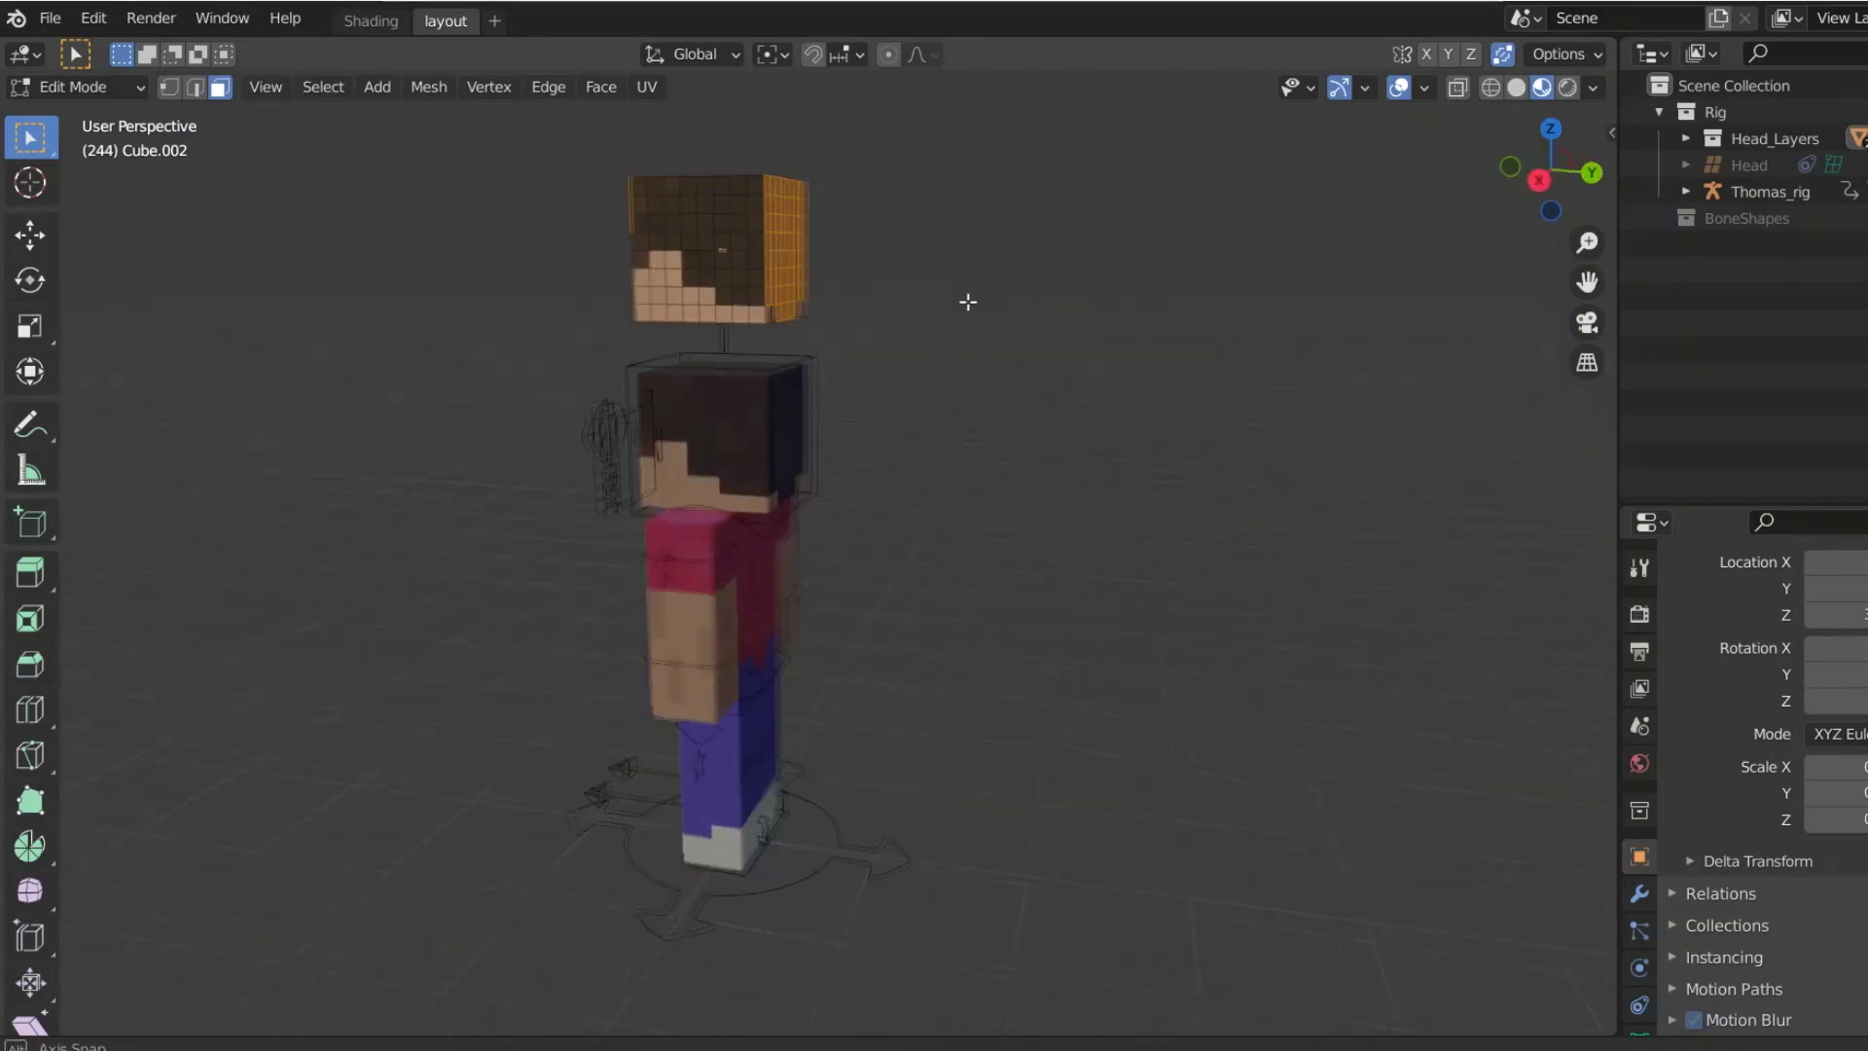
{"action": "mouse_move", "coordinate": [967, 300]}
{"action": "left_mouse_down"}
{"action": "mouse_move", "coordinate": [752, 287]}
{"action": "mouse_move", "coordinate": [743, 188]}
{"action": "mouse_move", "coordinate": [642, 192]}
{"action": "mouse_move", "coordinate": [700, 241]}
{"action": "mouse_move", "coordinate": [508, 227]}
{"action": "left_mouse_up"}
{"action": "middle_click_drag", "start_coordinate": [507, 227], "coordinate": [487, 248]}
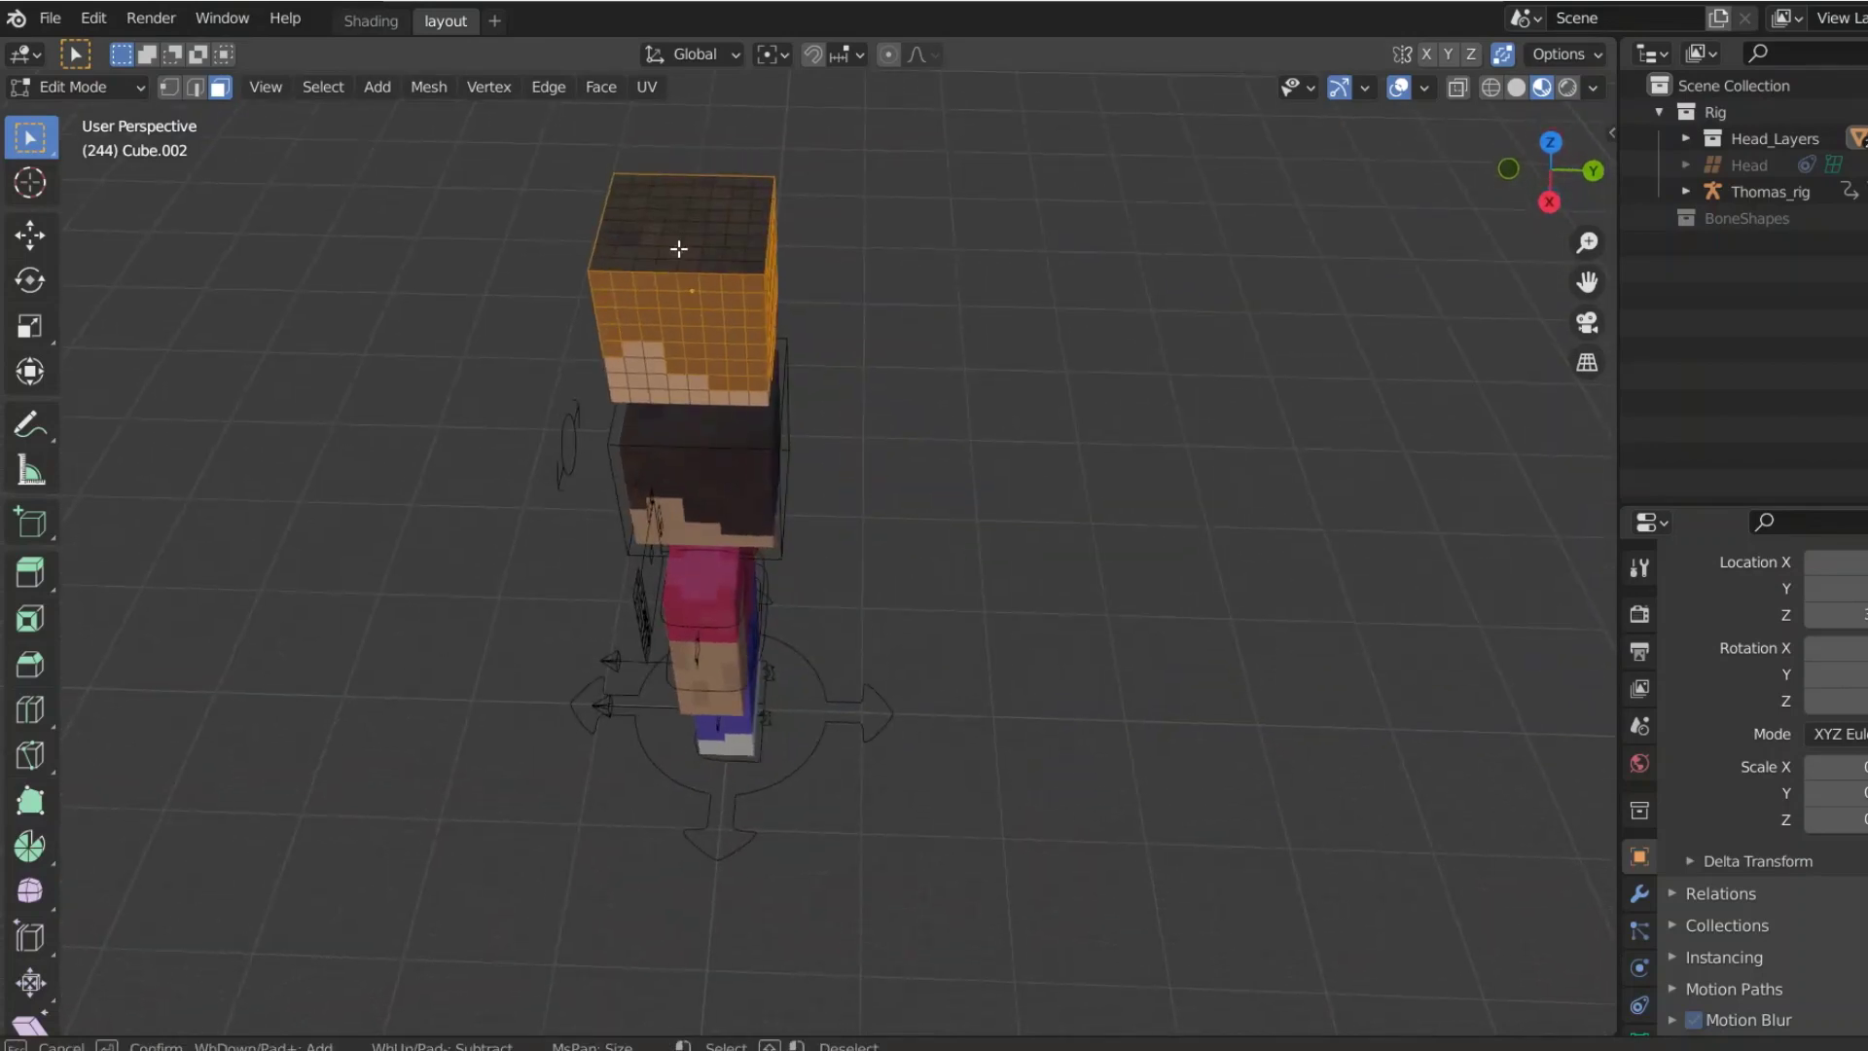
{"action": "key", "text": "Escape"}
Step: Paint the remaining hair faces with an enlarged Circle Select brush
{"action": "middle_click_drag", "start_coordinate": [415, 350], "coordinate": [684, 208]}
{"action": "key", "text": "c"}
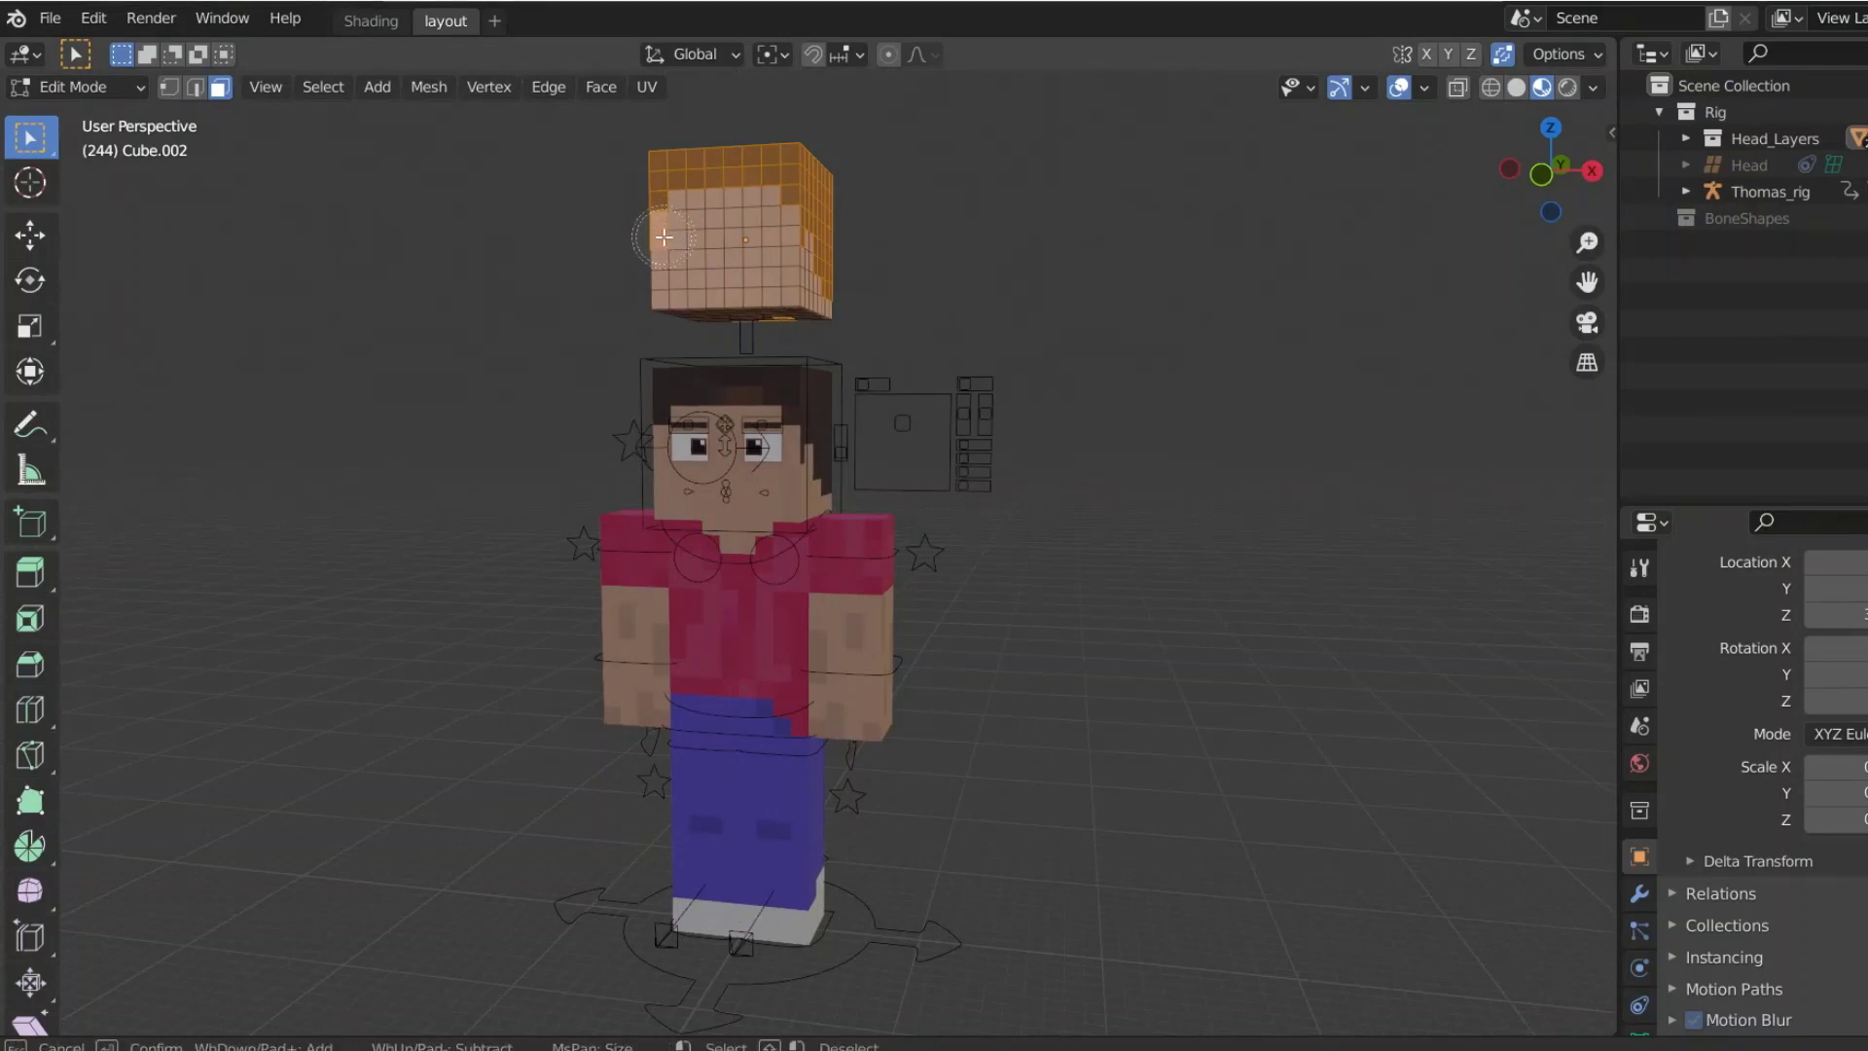
{"action": "scroll", "coordinate": [664, 237], "scroll_direction": "up", "scroll_amount": 3}
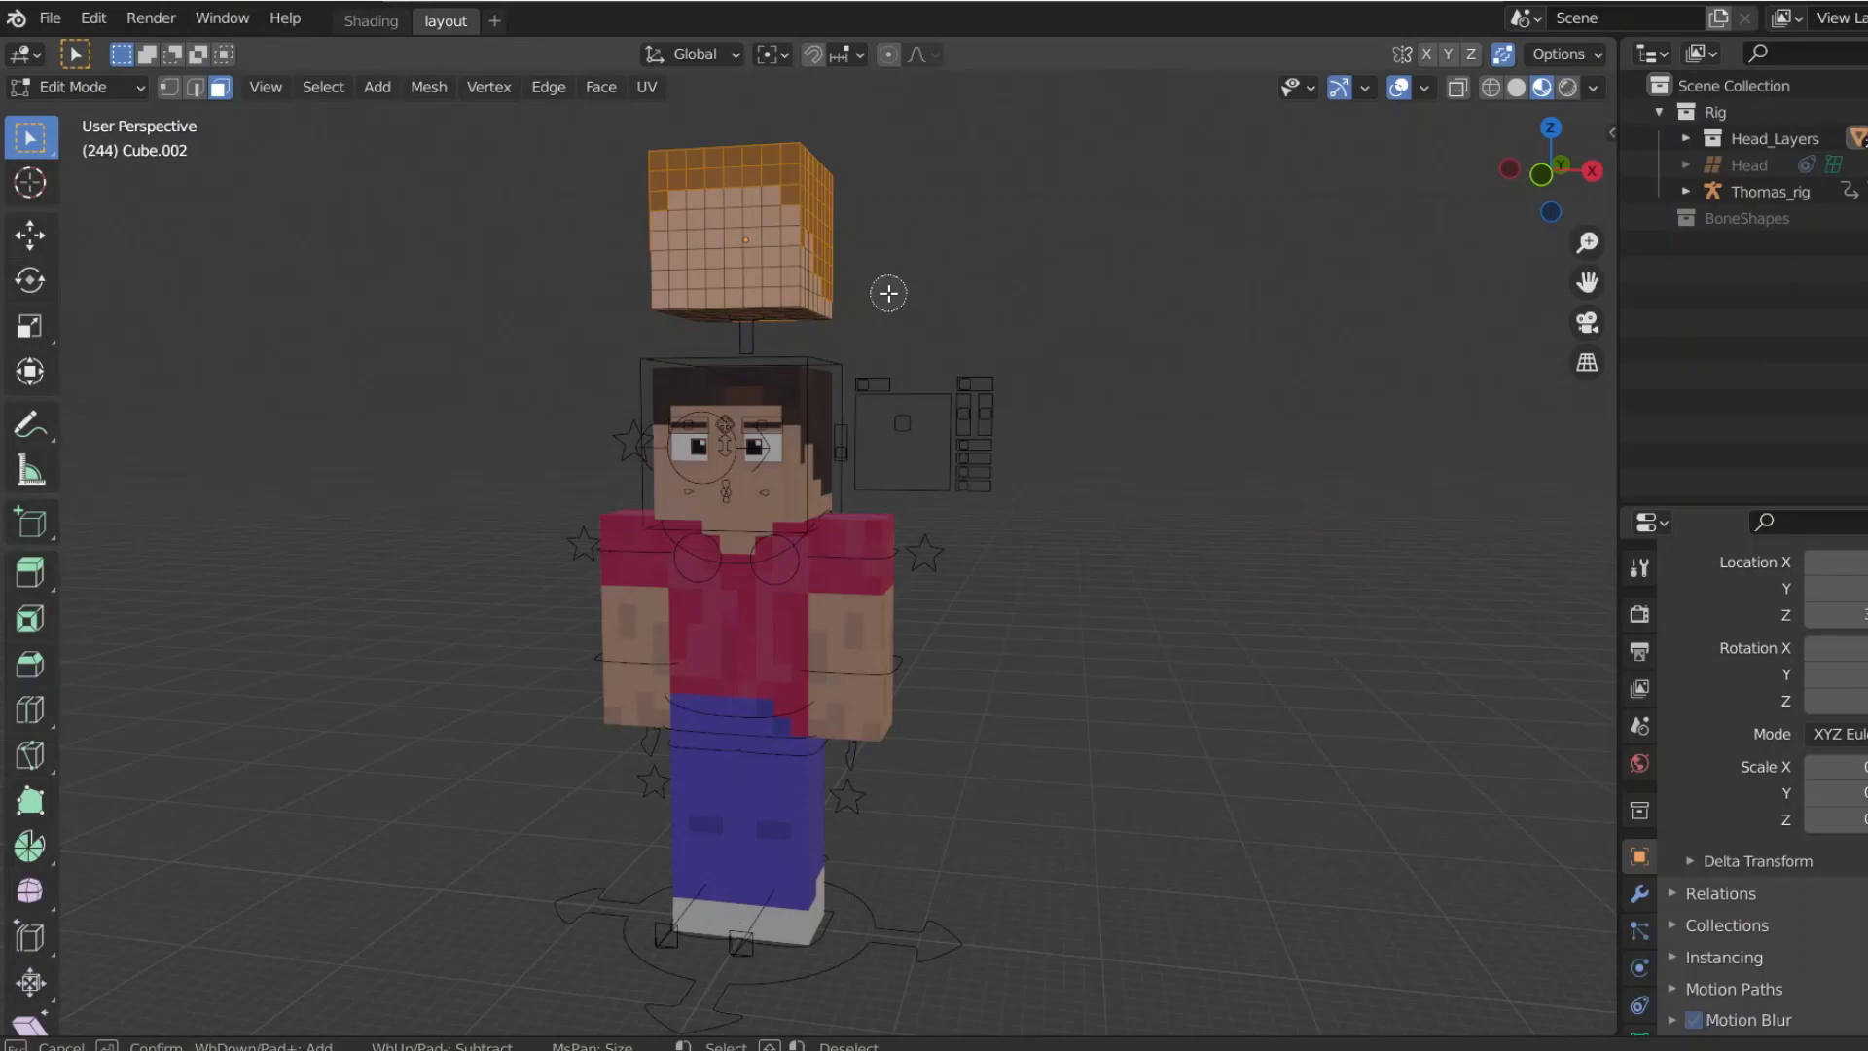
{"action": "key", "text": "Escape"}
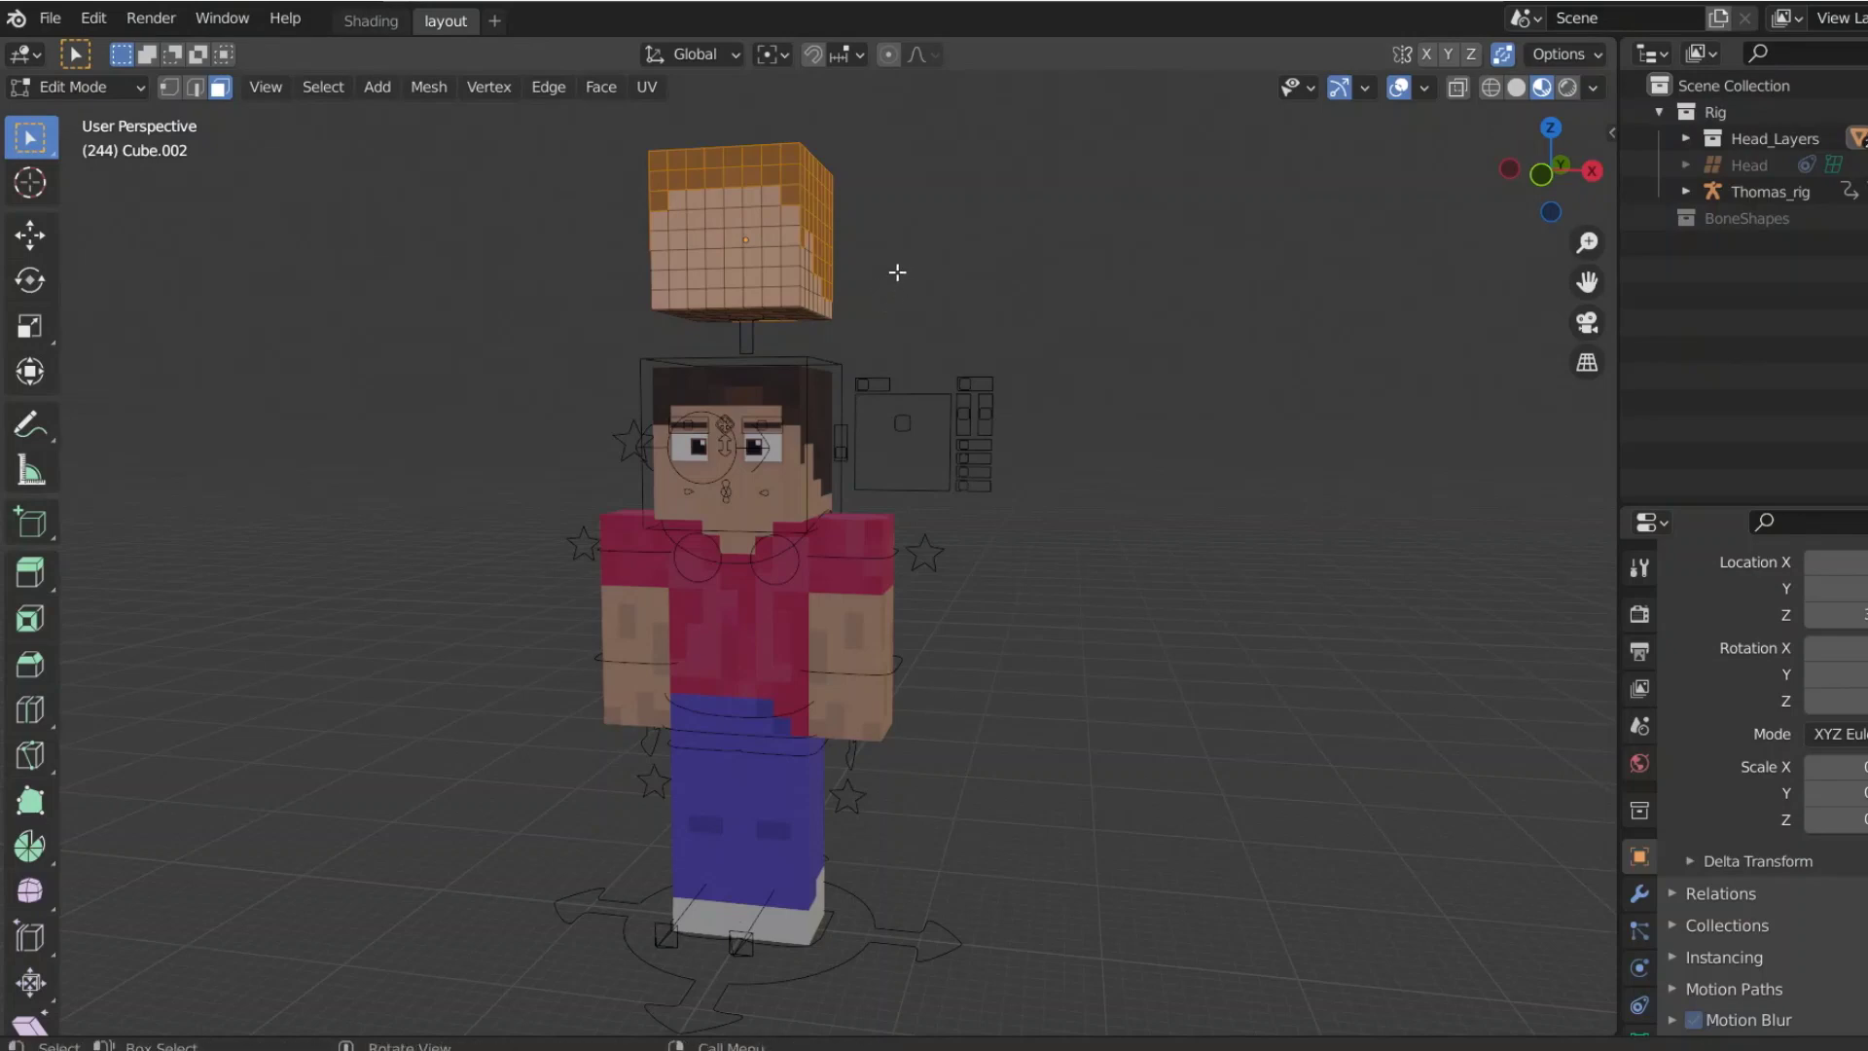
{"action": "middle_click_drag", "start_coordinate": [896, 271], "coordinate": [953, 324]}
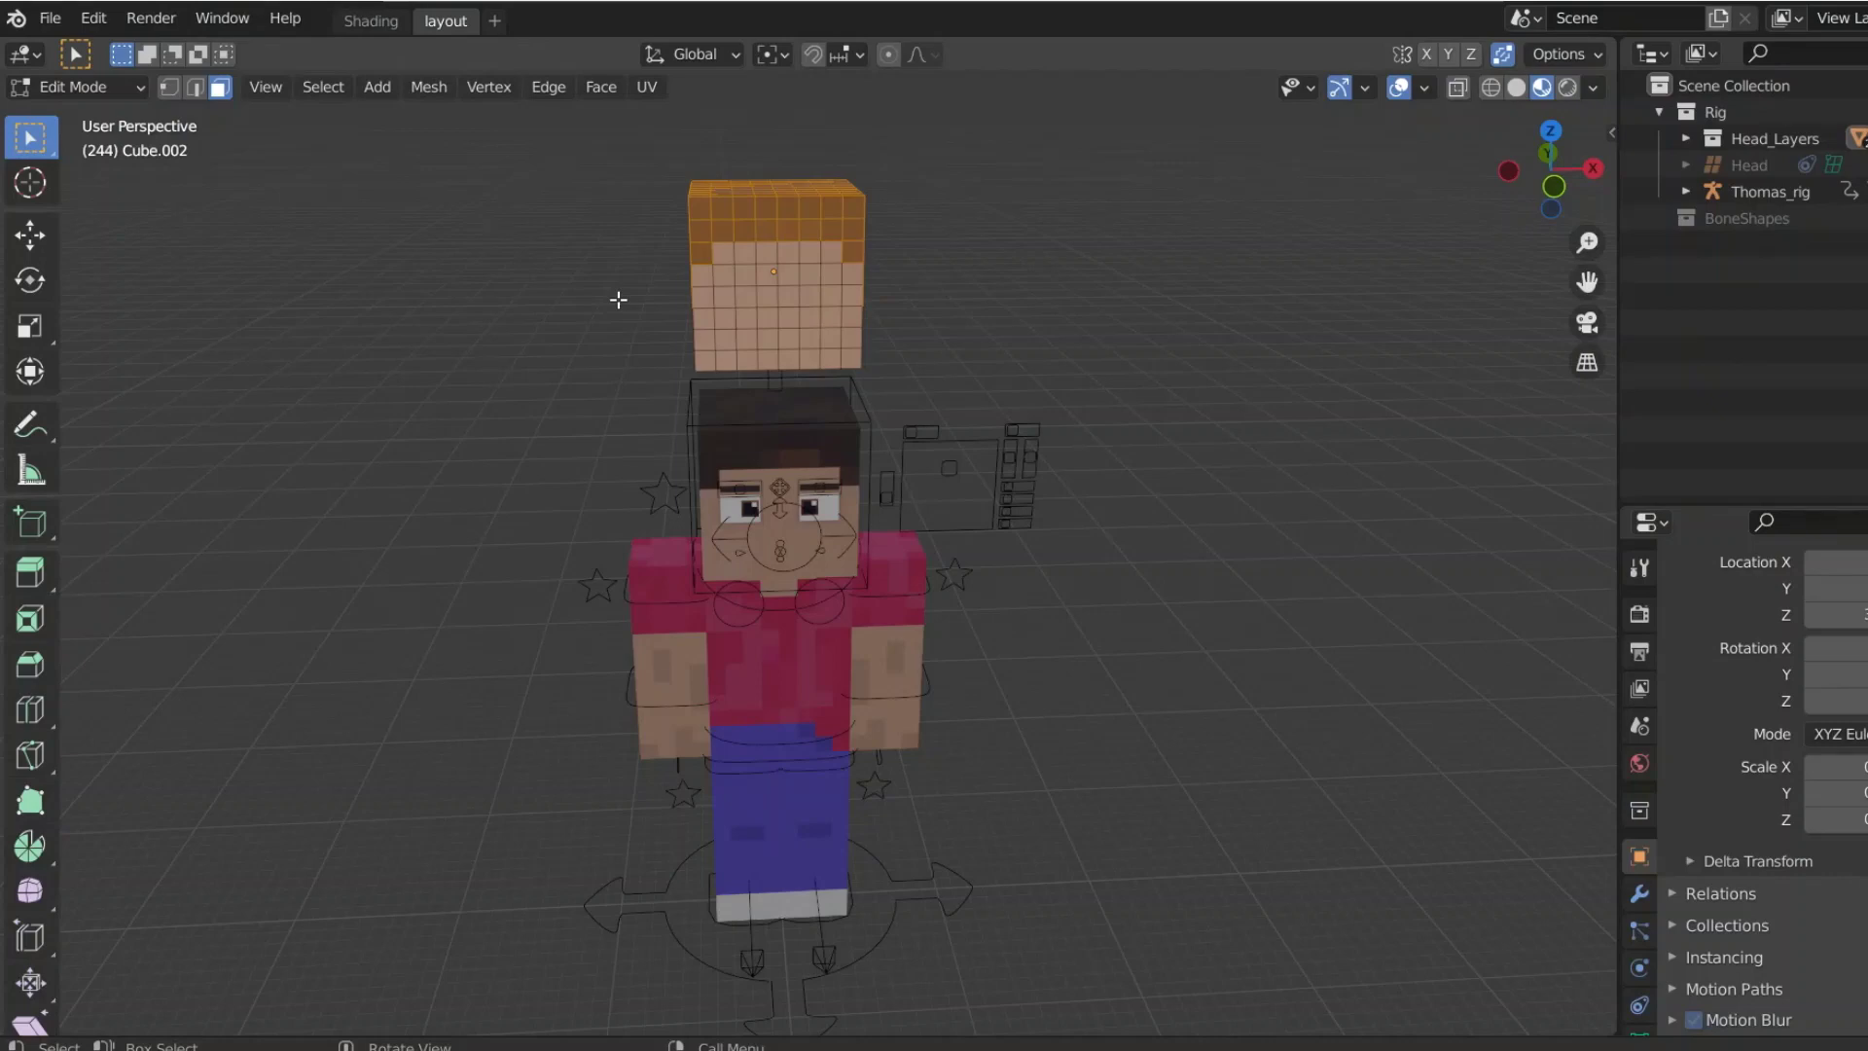
Step: Separate the selected hair faces into a new object and return to Object Mode
{"action": "key", "text": "p"}
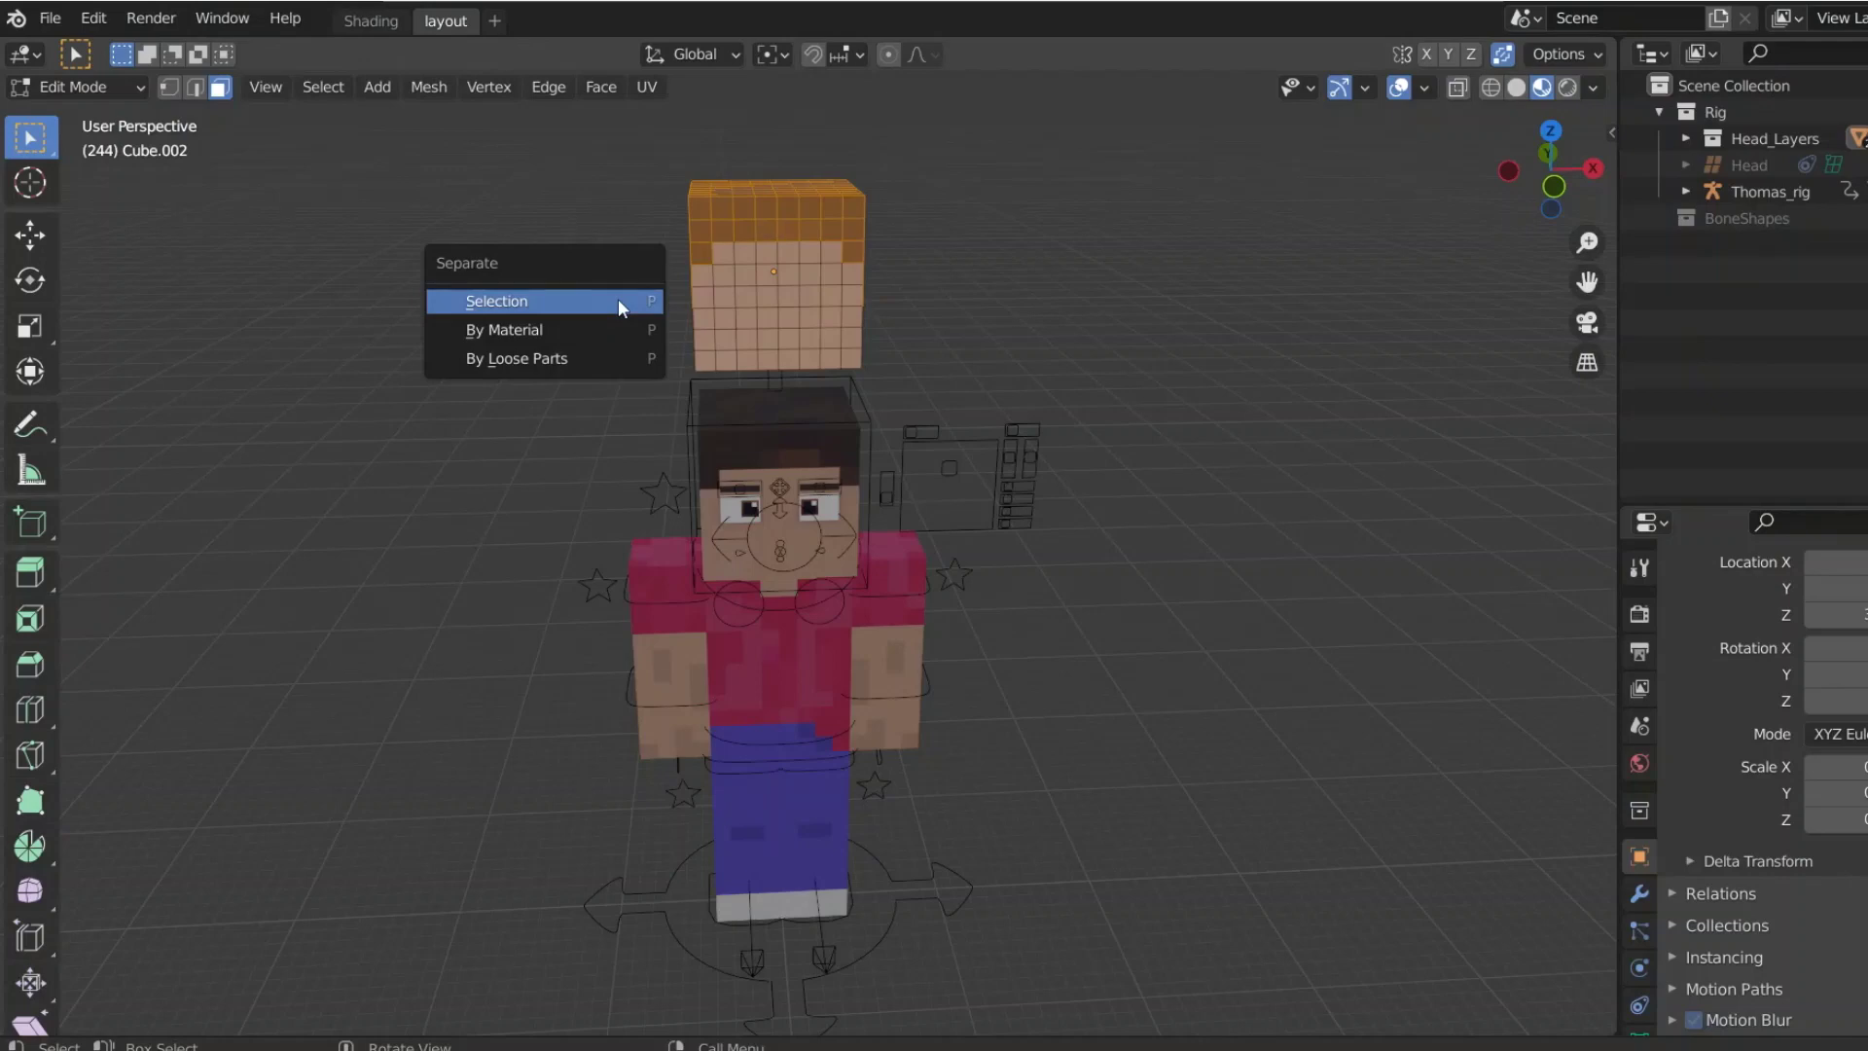
{"action": "left_click", "coordinate": [617, 302]}
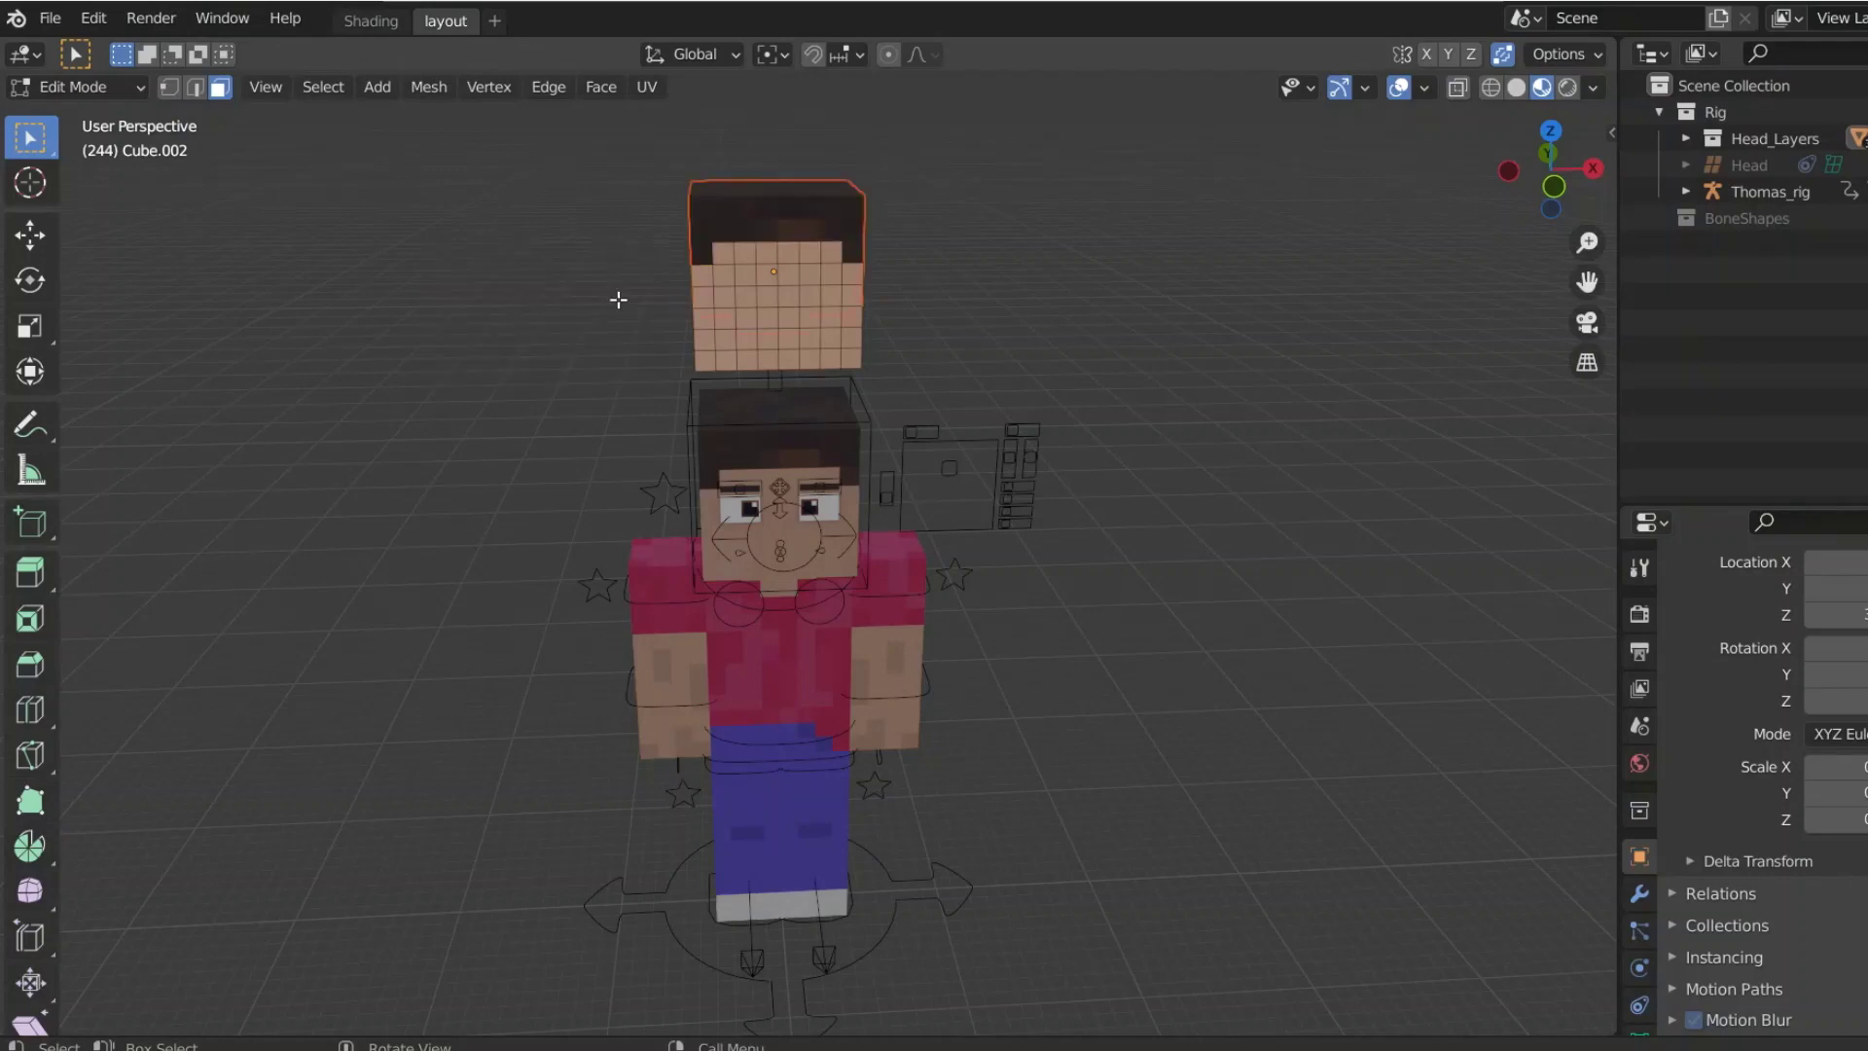
{"action": "left_click", "coordinate": [78, 87]}
{"action": "left_click", "coordinate": [92, 127]}
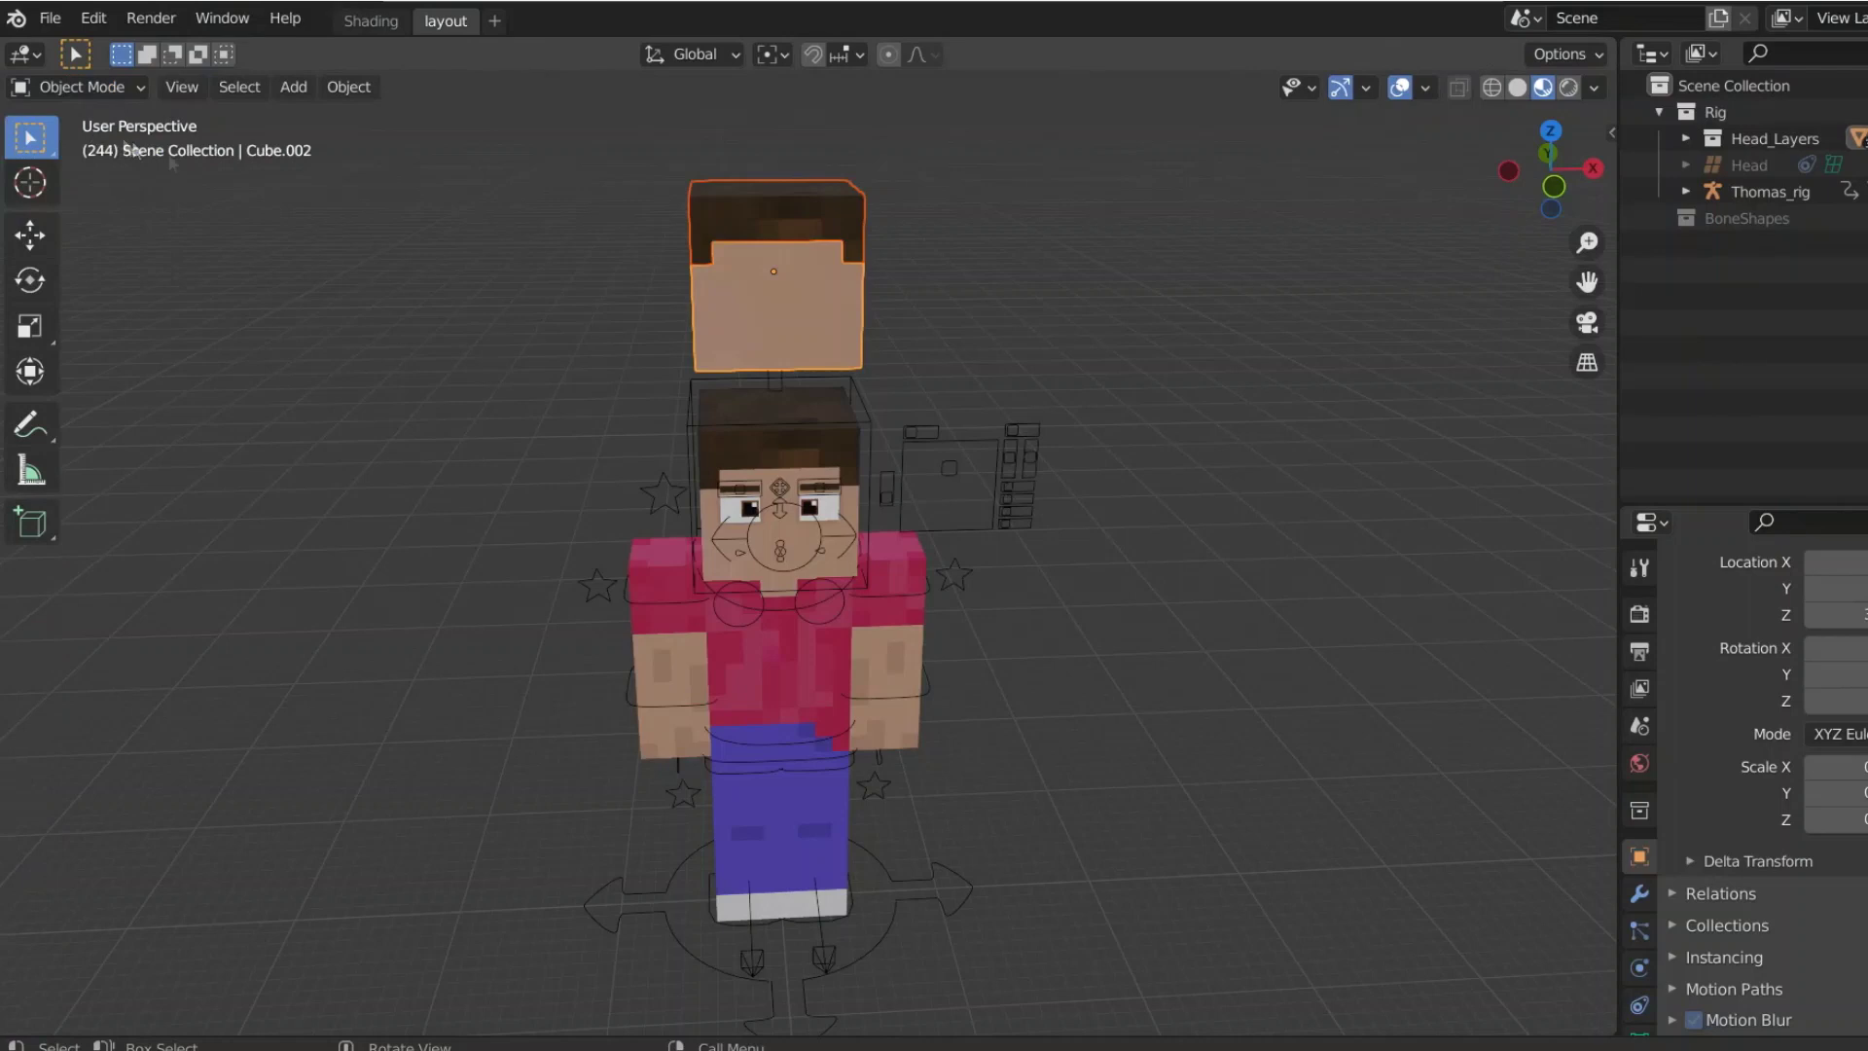
Step: Select the separated hair object and raise it along Z with the Transform tool
{"action": "left_click", "coordinate": [648, 270]}
{"action": "left_click", "coordinate": [835, 213]}
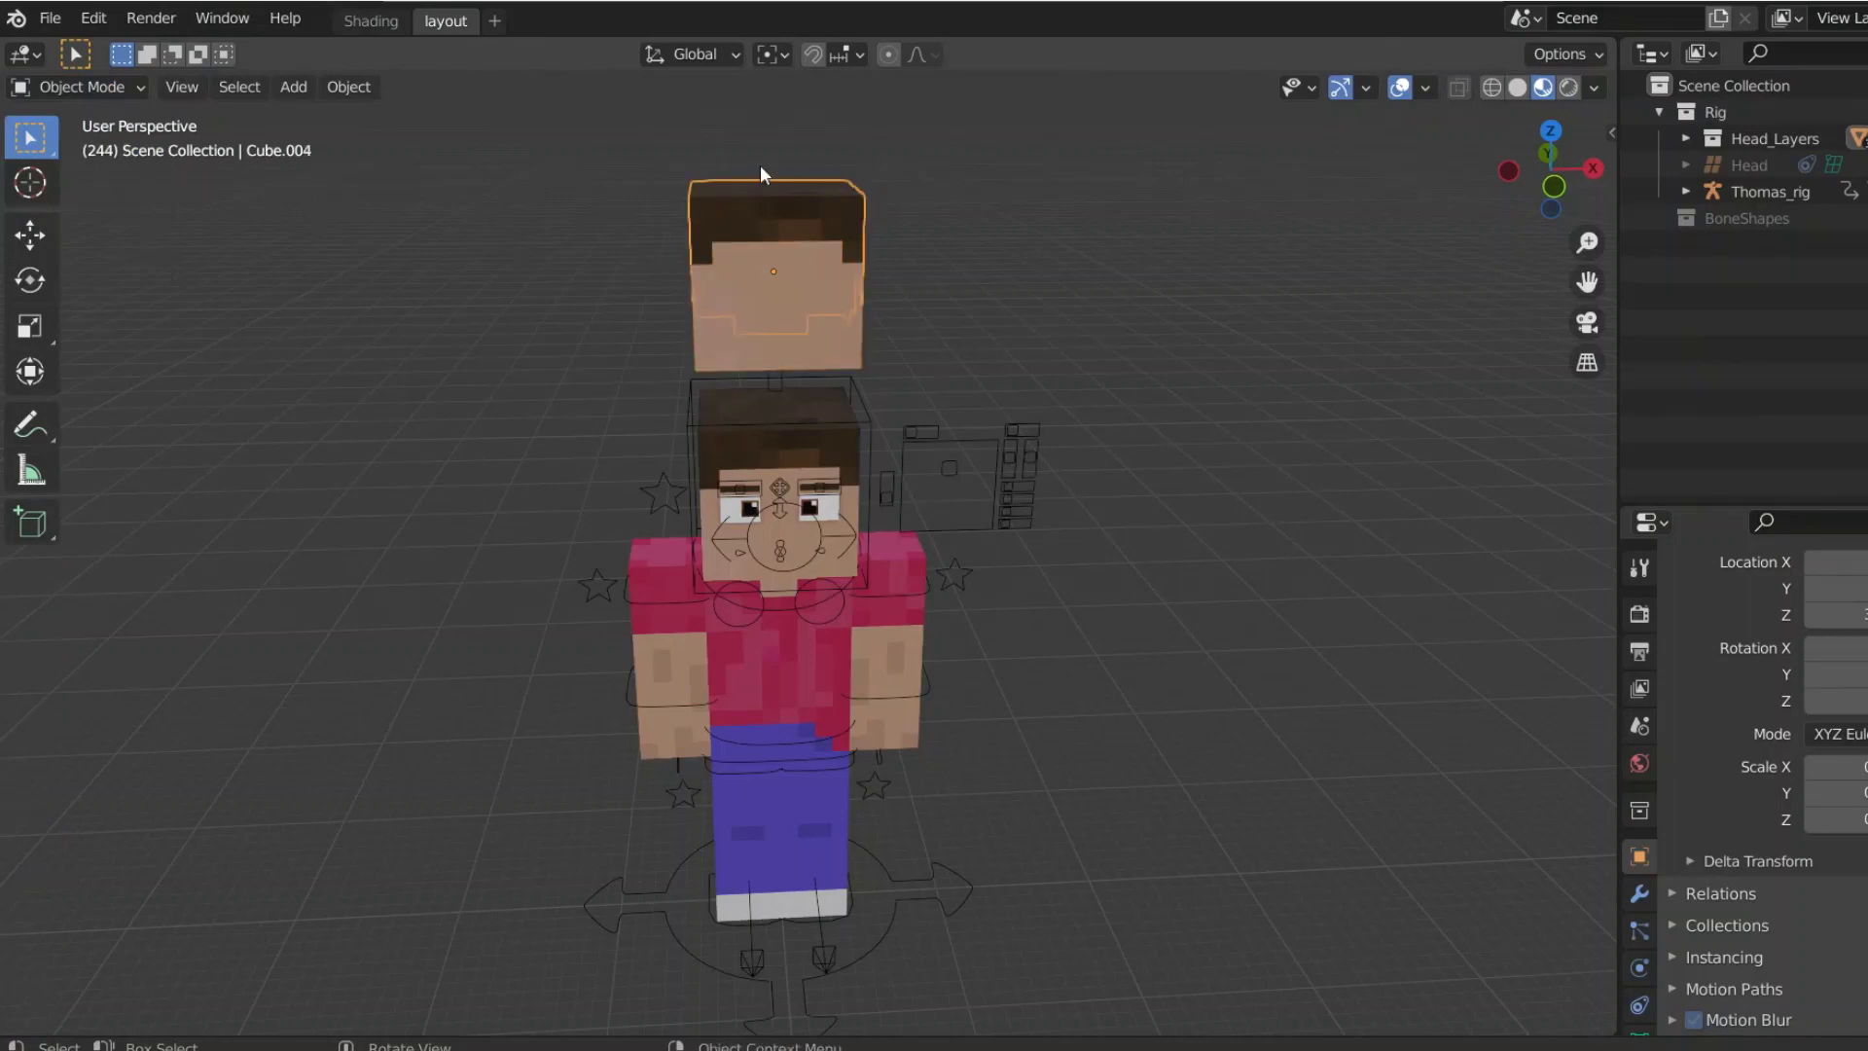
{"action": "scroll", "coordinate": [760, 165], "scroll_direction": "down", "scroll_amount": 3}
{"action": "left_click", "coordinate": [29, 371]}
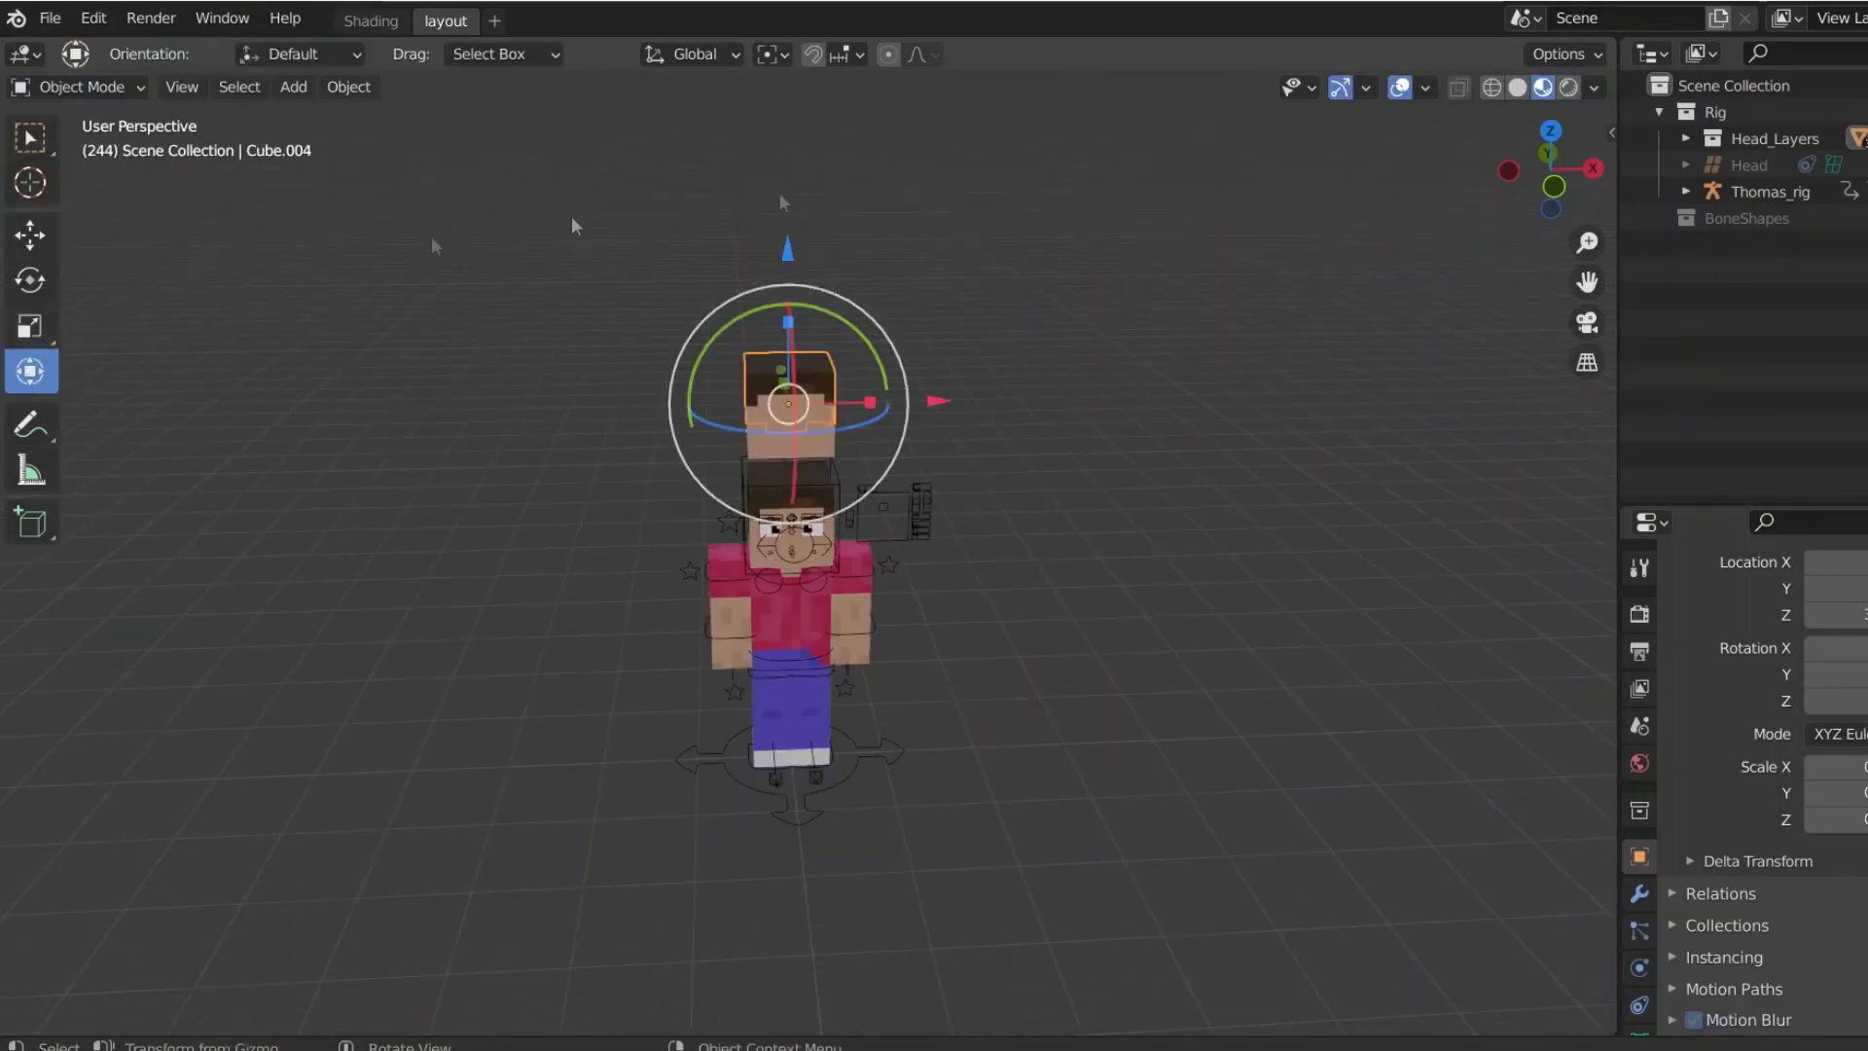
{"action": "left_click_drag", "start_coordinate": [788, 251], "coordinate": [847, 182]}
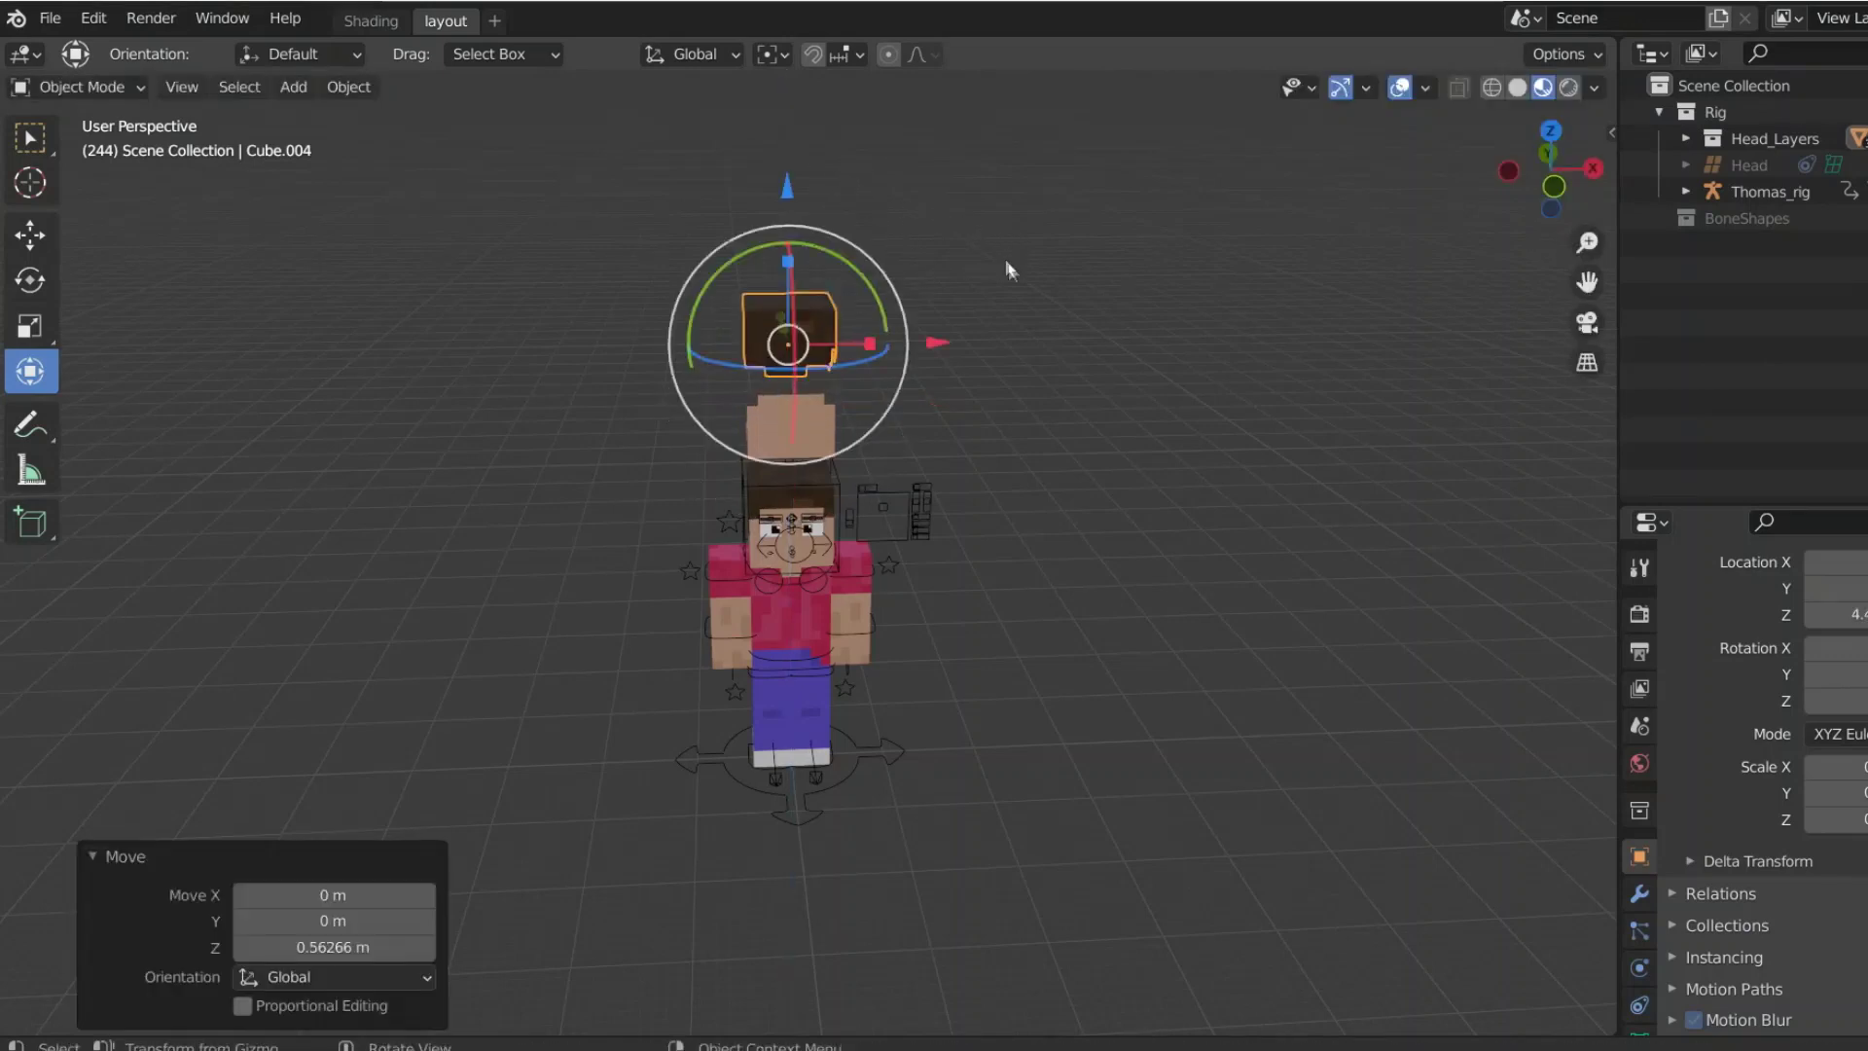
Step: Reselect the hair block and lift it further above the head
{"action": "scroll", "coordinate": [1018, 279], "scroll_direction": "up", "scroll_amount": 2}
{"action": "left_click", "coordinate": [827, 388]}
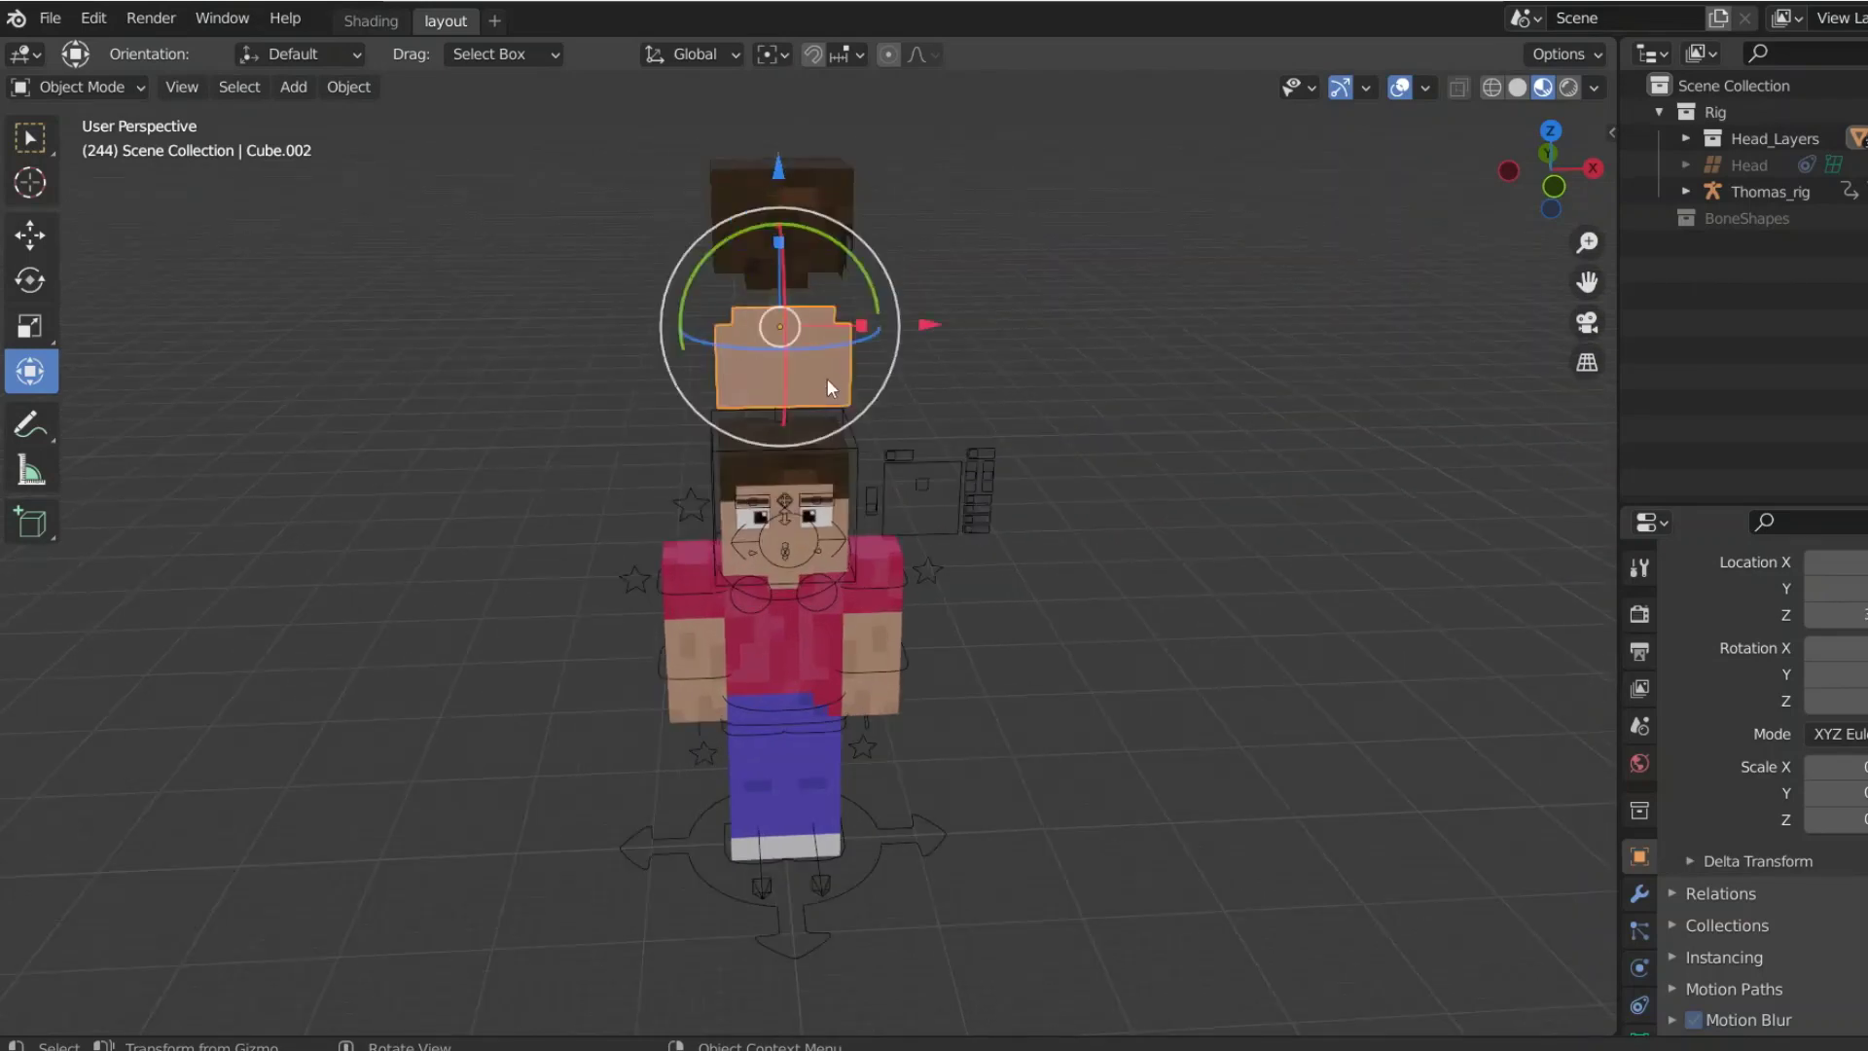
{"action": "left_click_drag", "start_coordinate": [1587, 282], "coordinate": [1593, 510]}
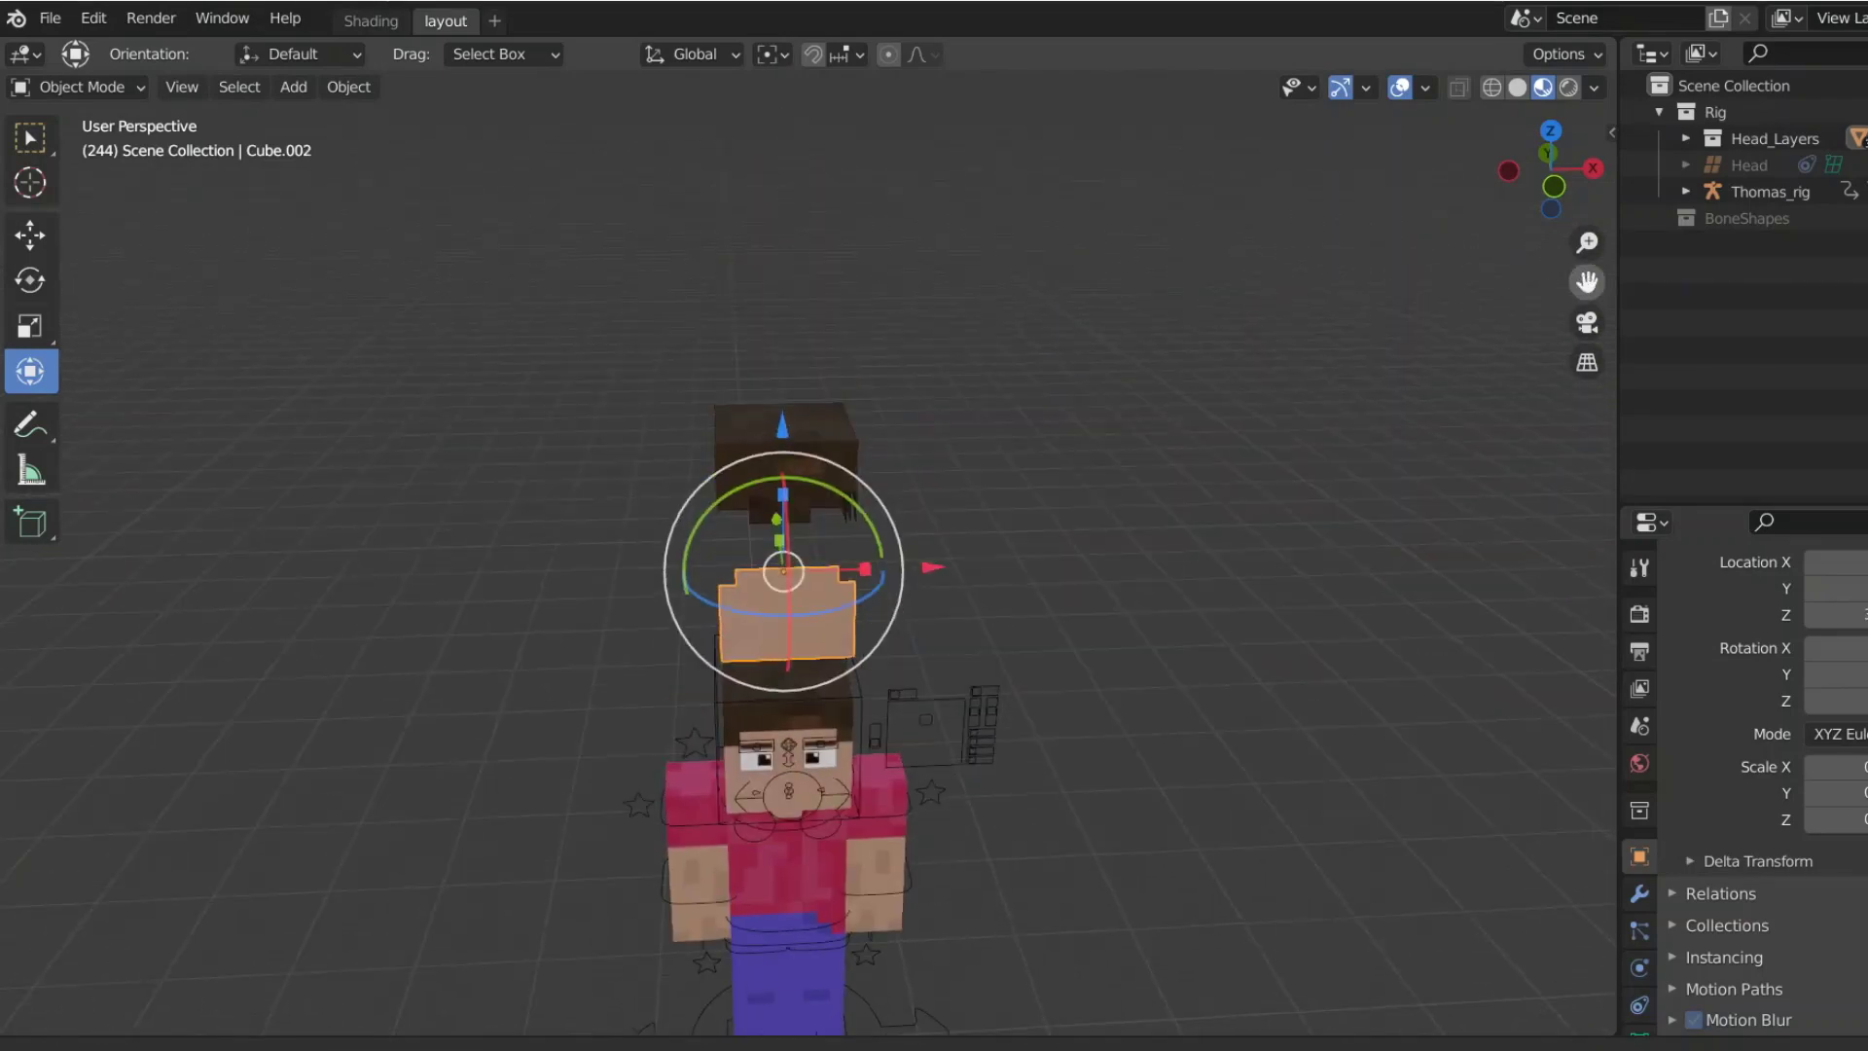
{"action": "left_click", "coordinate": [843, 412]}
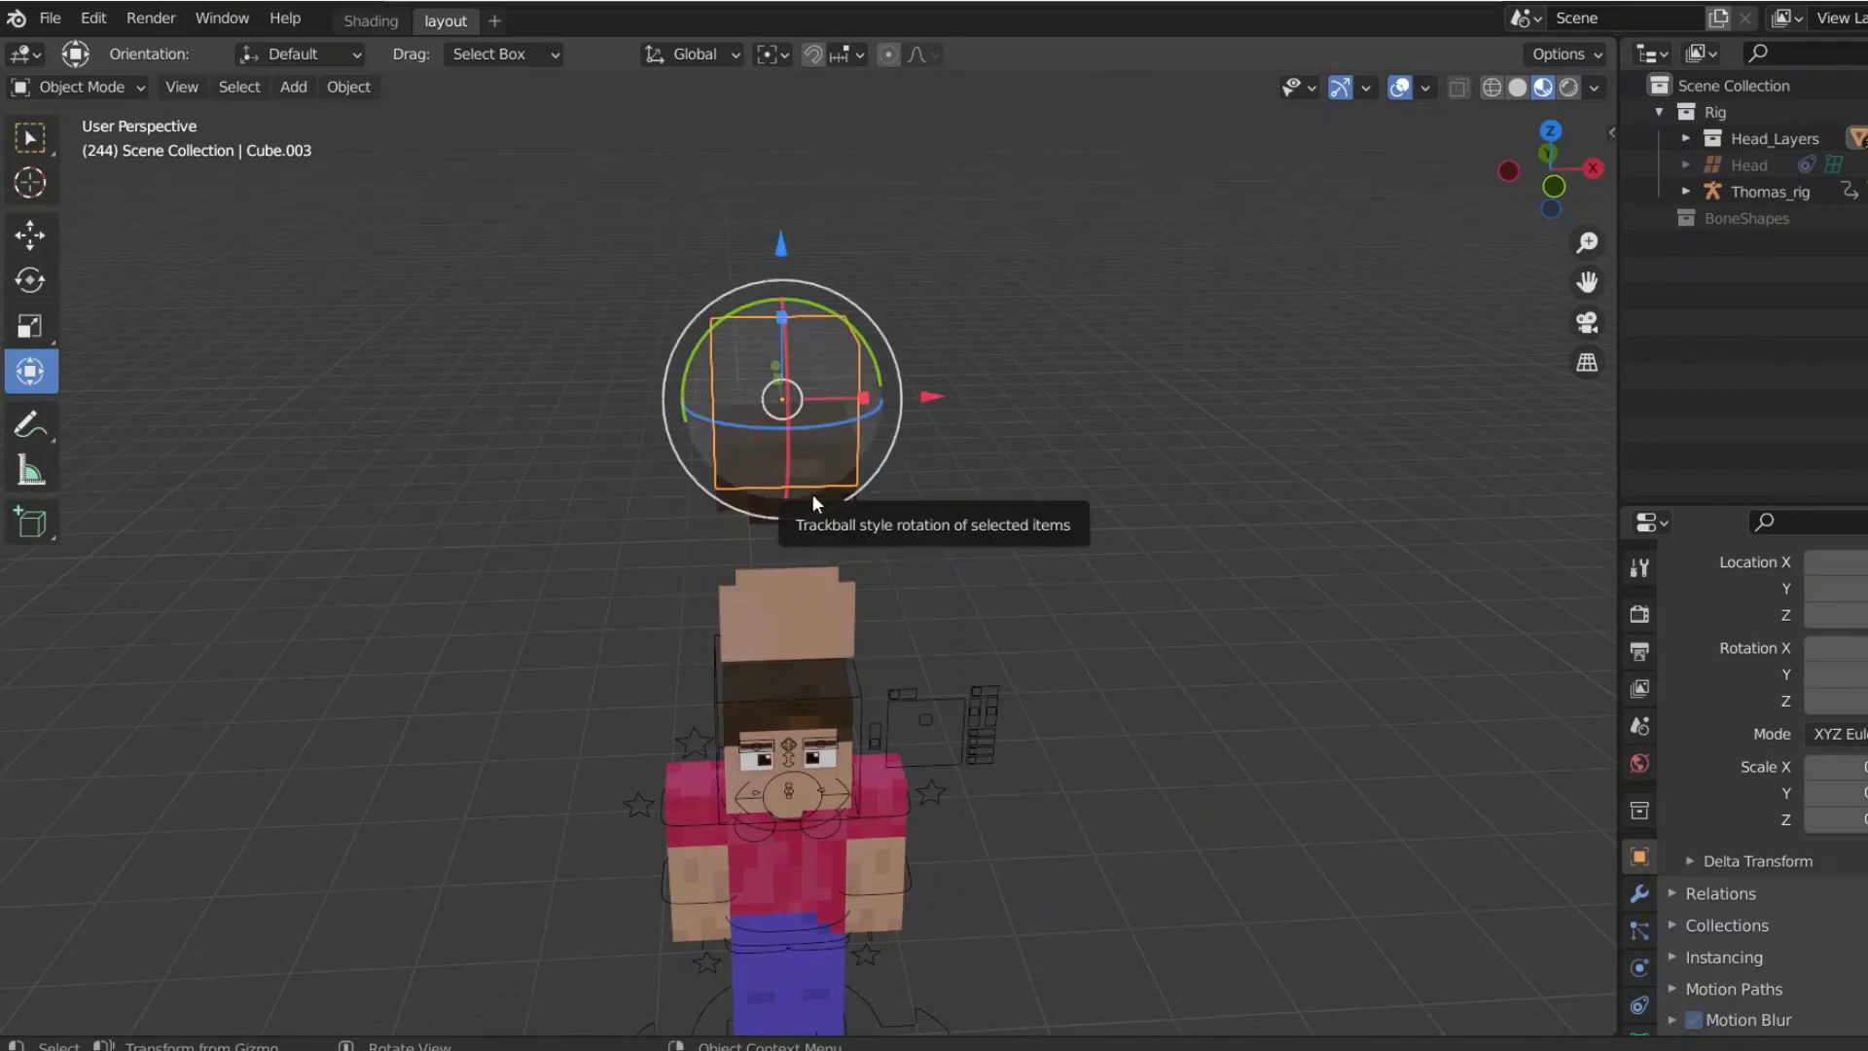
{"action": "middle_click_drag", "start_coordinate": [811, 492], "coordinate": [801, 418]}
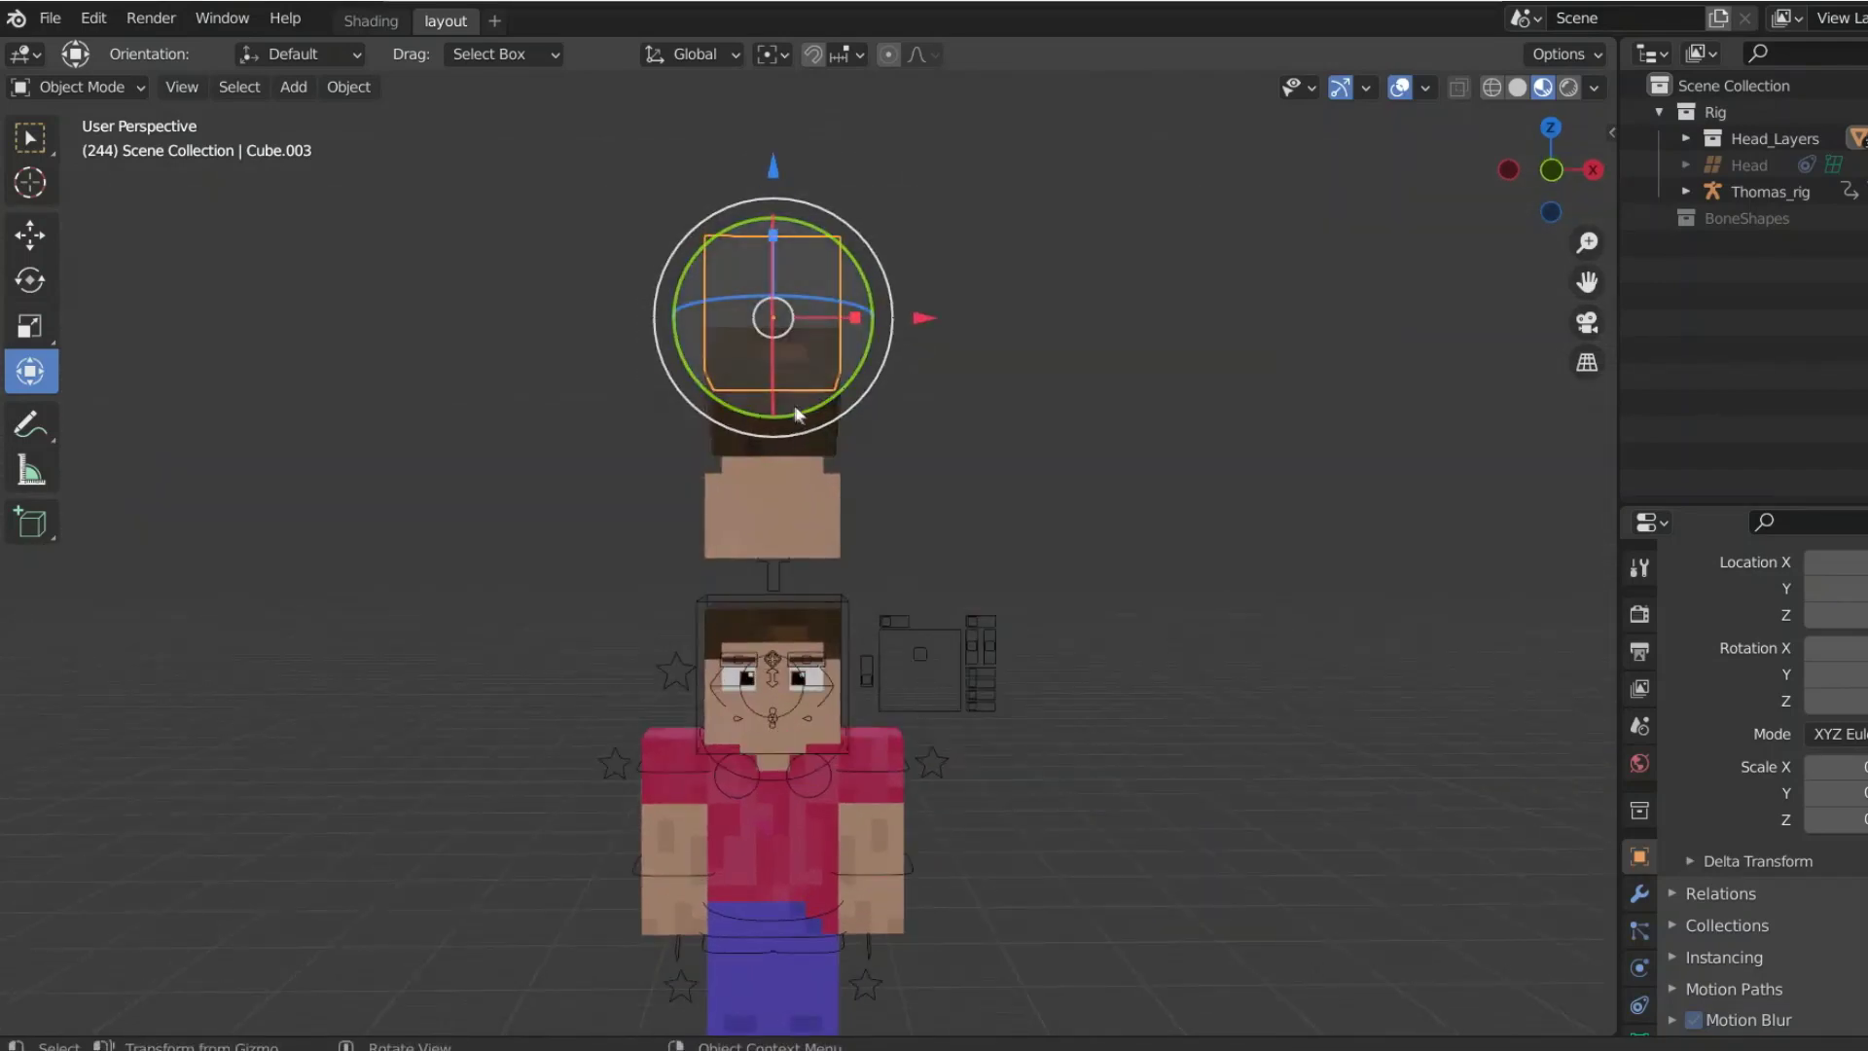
{"action": "left_click", "coordinate": [791, 403]}
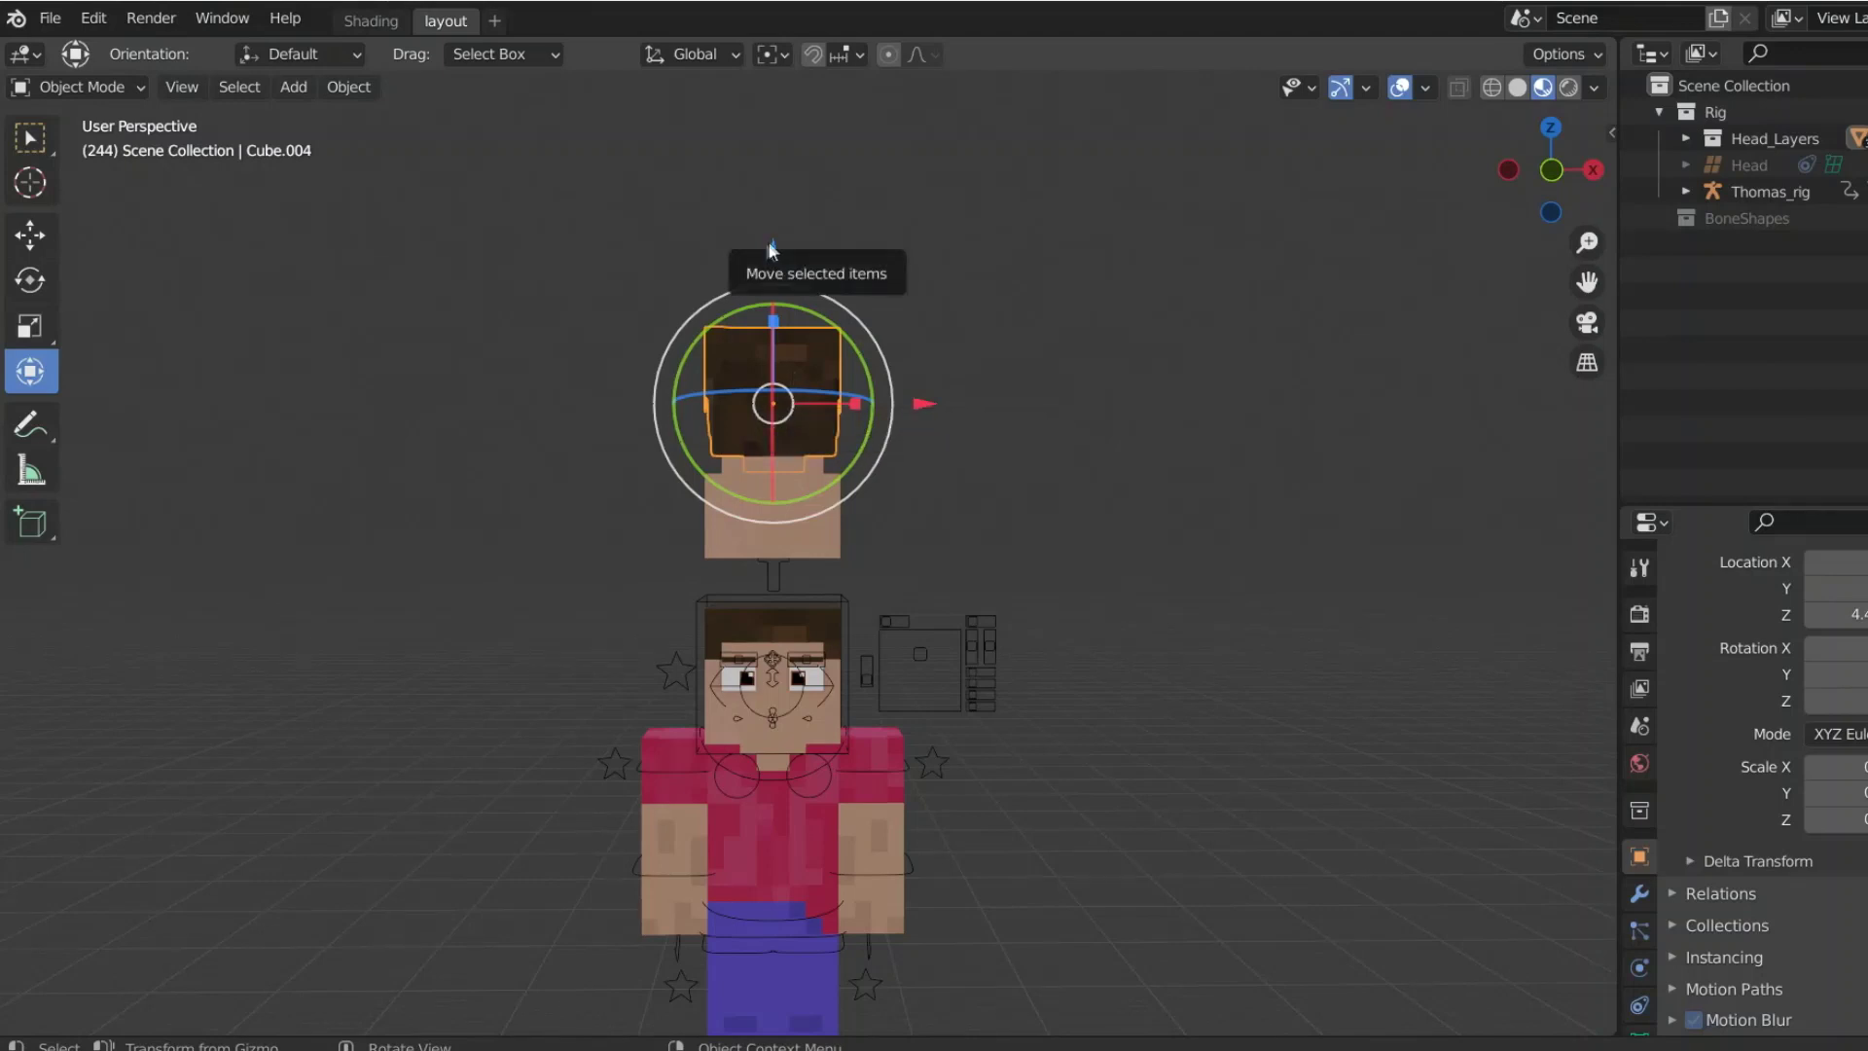
{"action": "left_click_drag", "start_coordinate": [774, 251], "coordinate": [773, 15]}
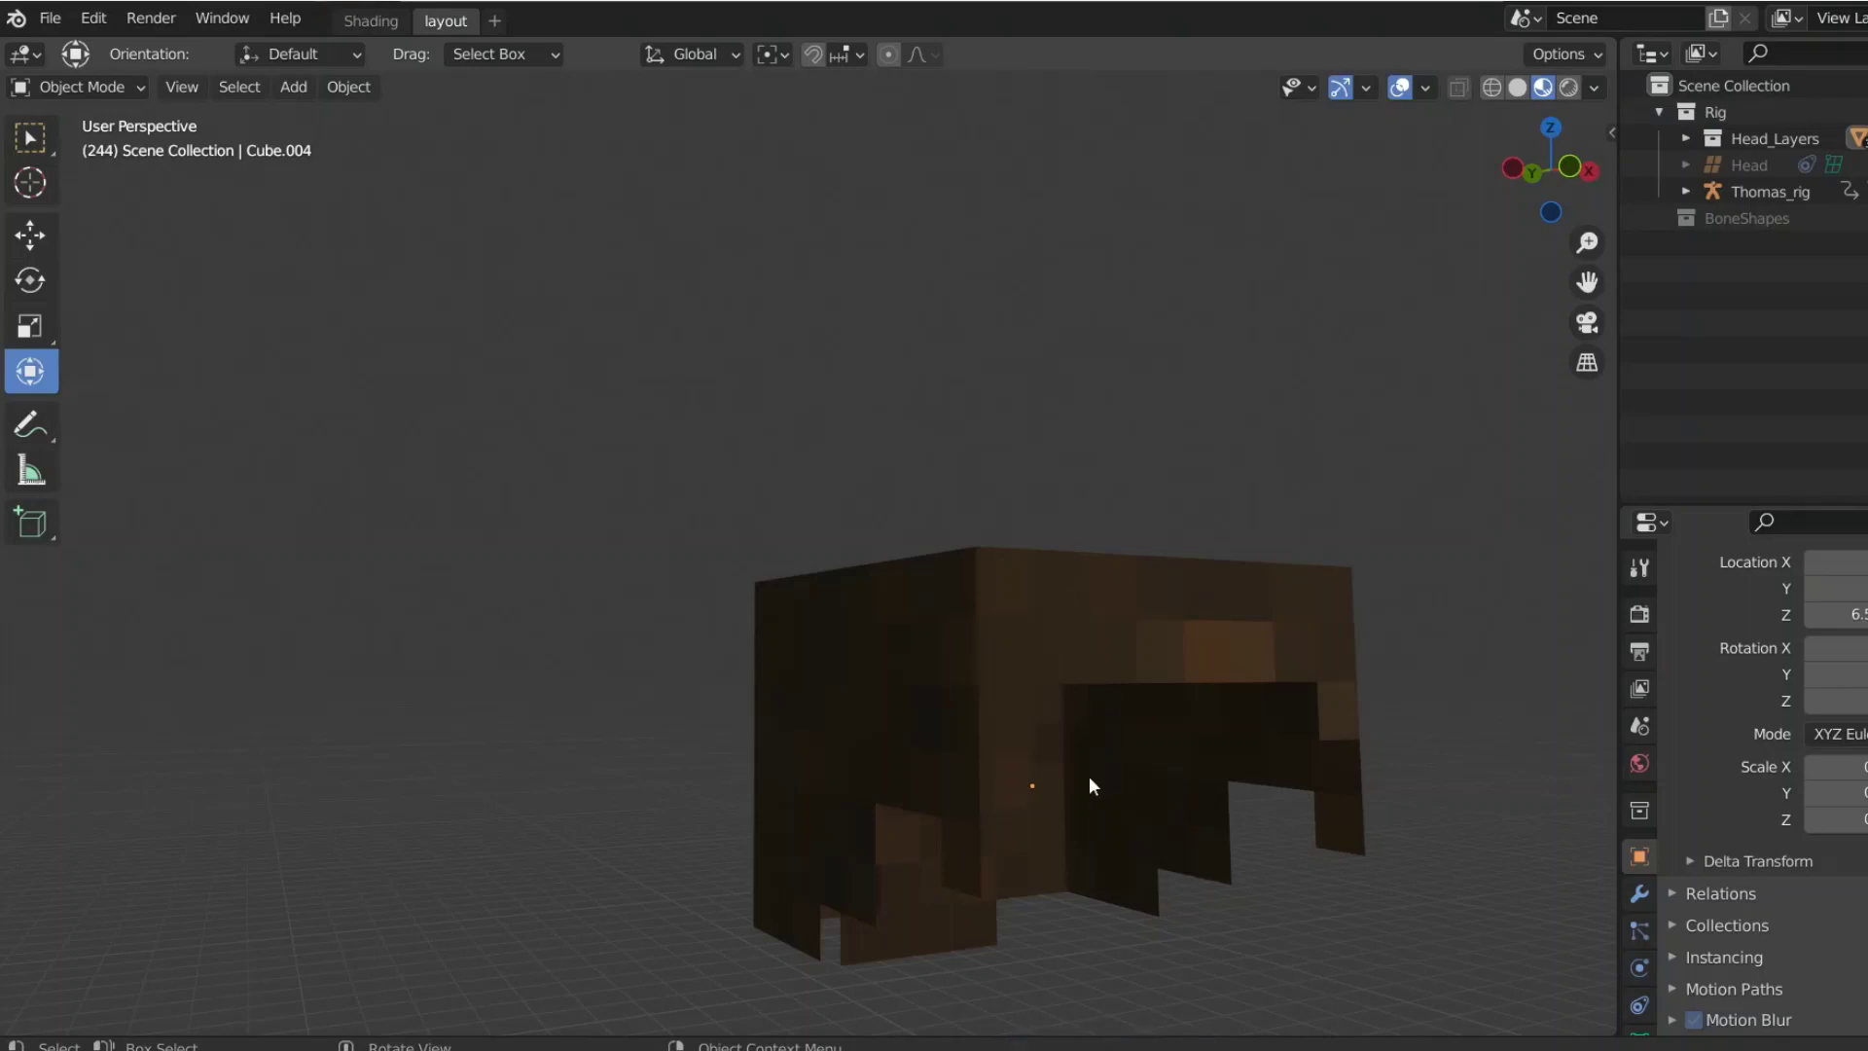
Step: In Edit Mode, circle-select the faces of the hair's left edge column
{"action": "left_click", "coordinate": [78, 87]}
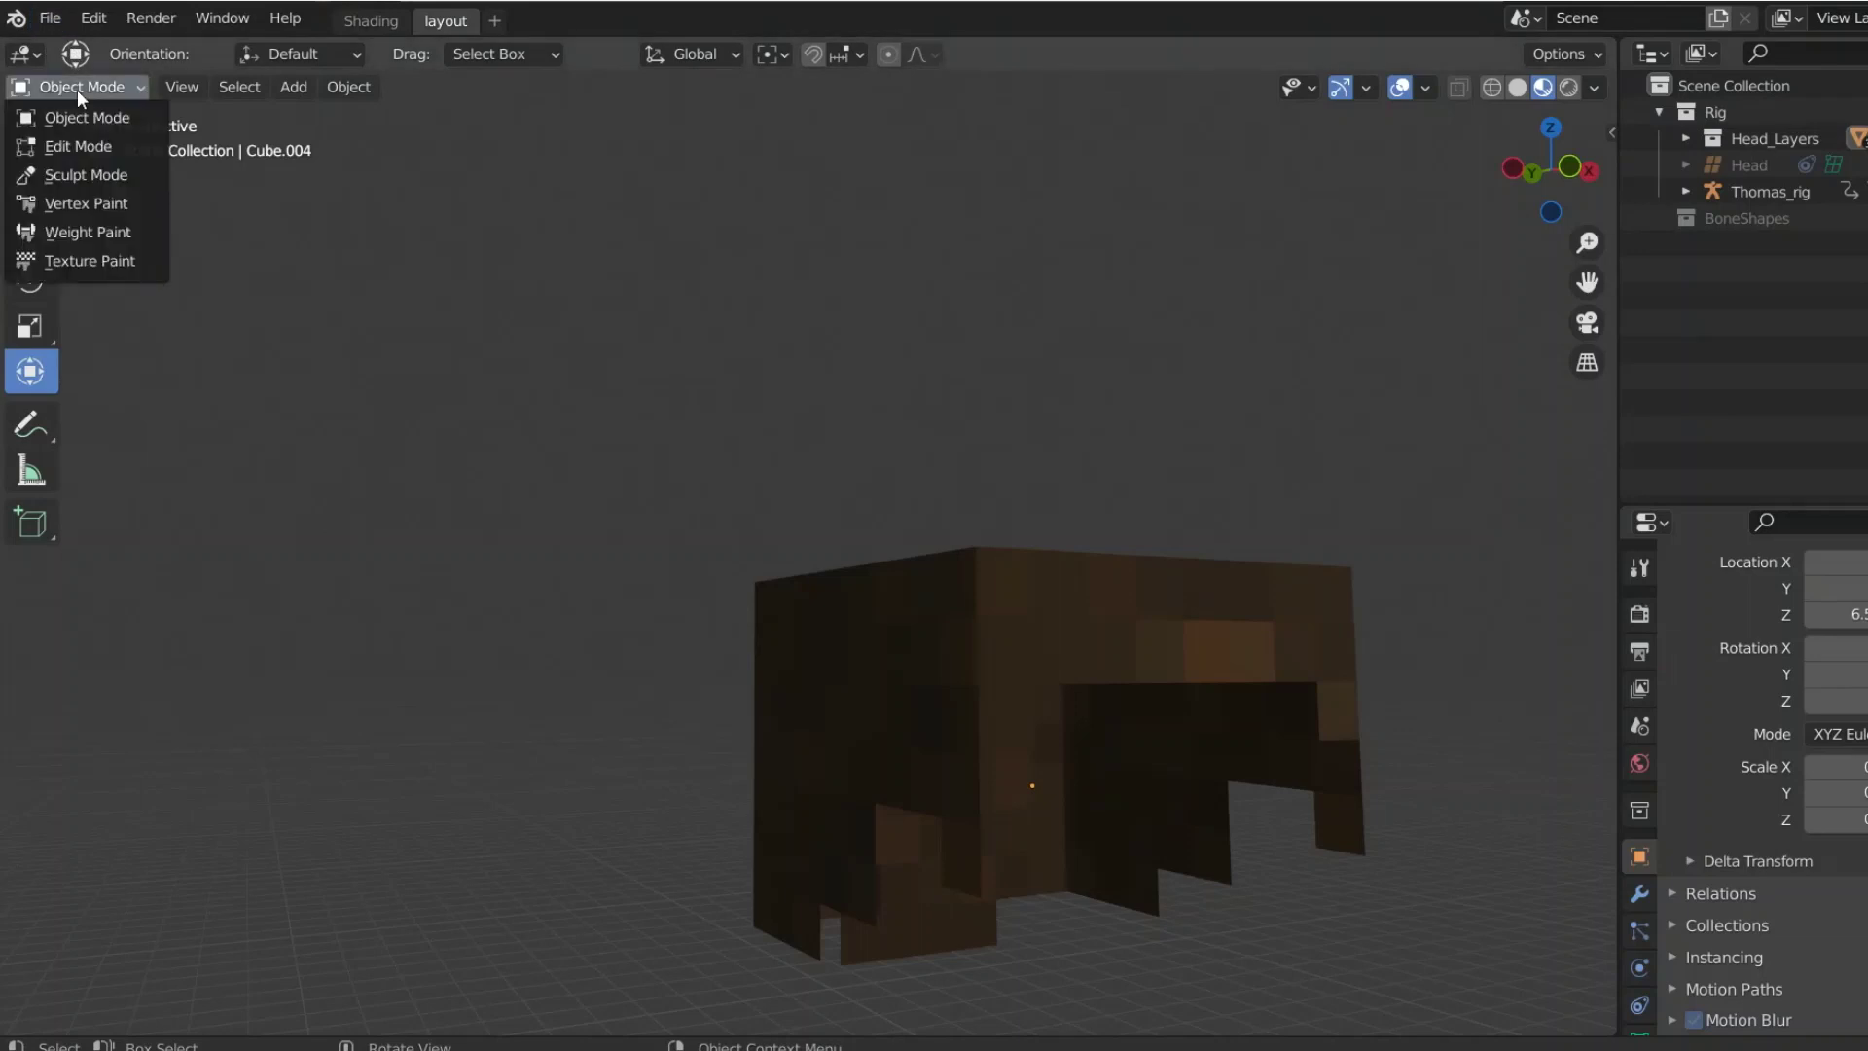
{"action": "left_click", "coordinate": [68, 151]}
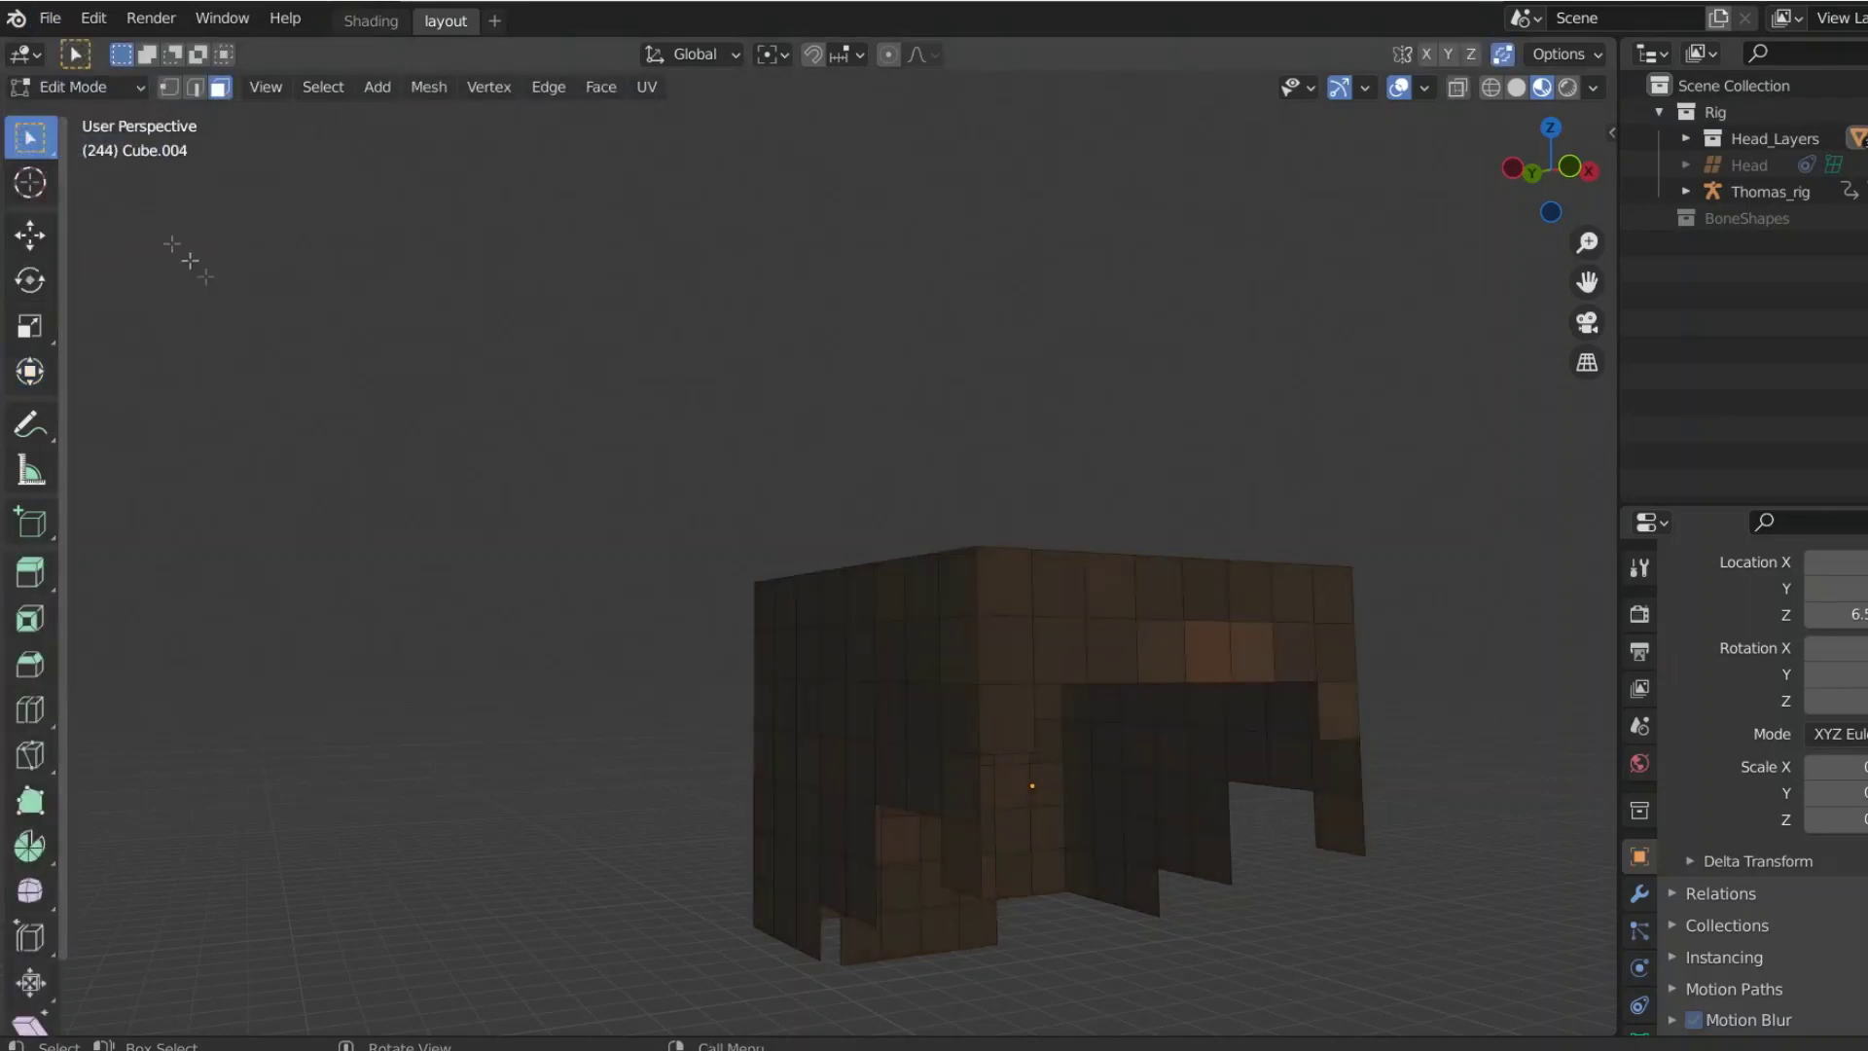
{"action": "mouse_move", "coordinate": [1083, 758]}
{"action": "middle_mouse_down"}
{"action": "mouse_move", "coordinate": [954, 713]}
{"action": "mouse_move", "coordinate": [972, 700]}
{"action": "middle_mouse_up"}
{"action": "key", "text": "c"}
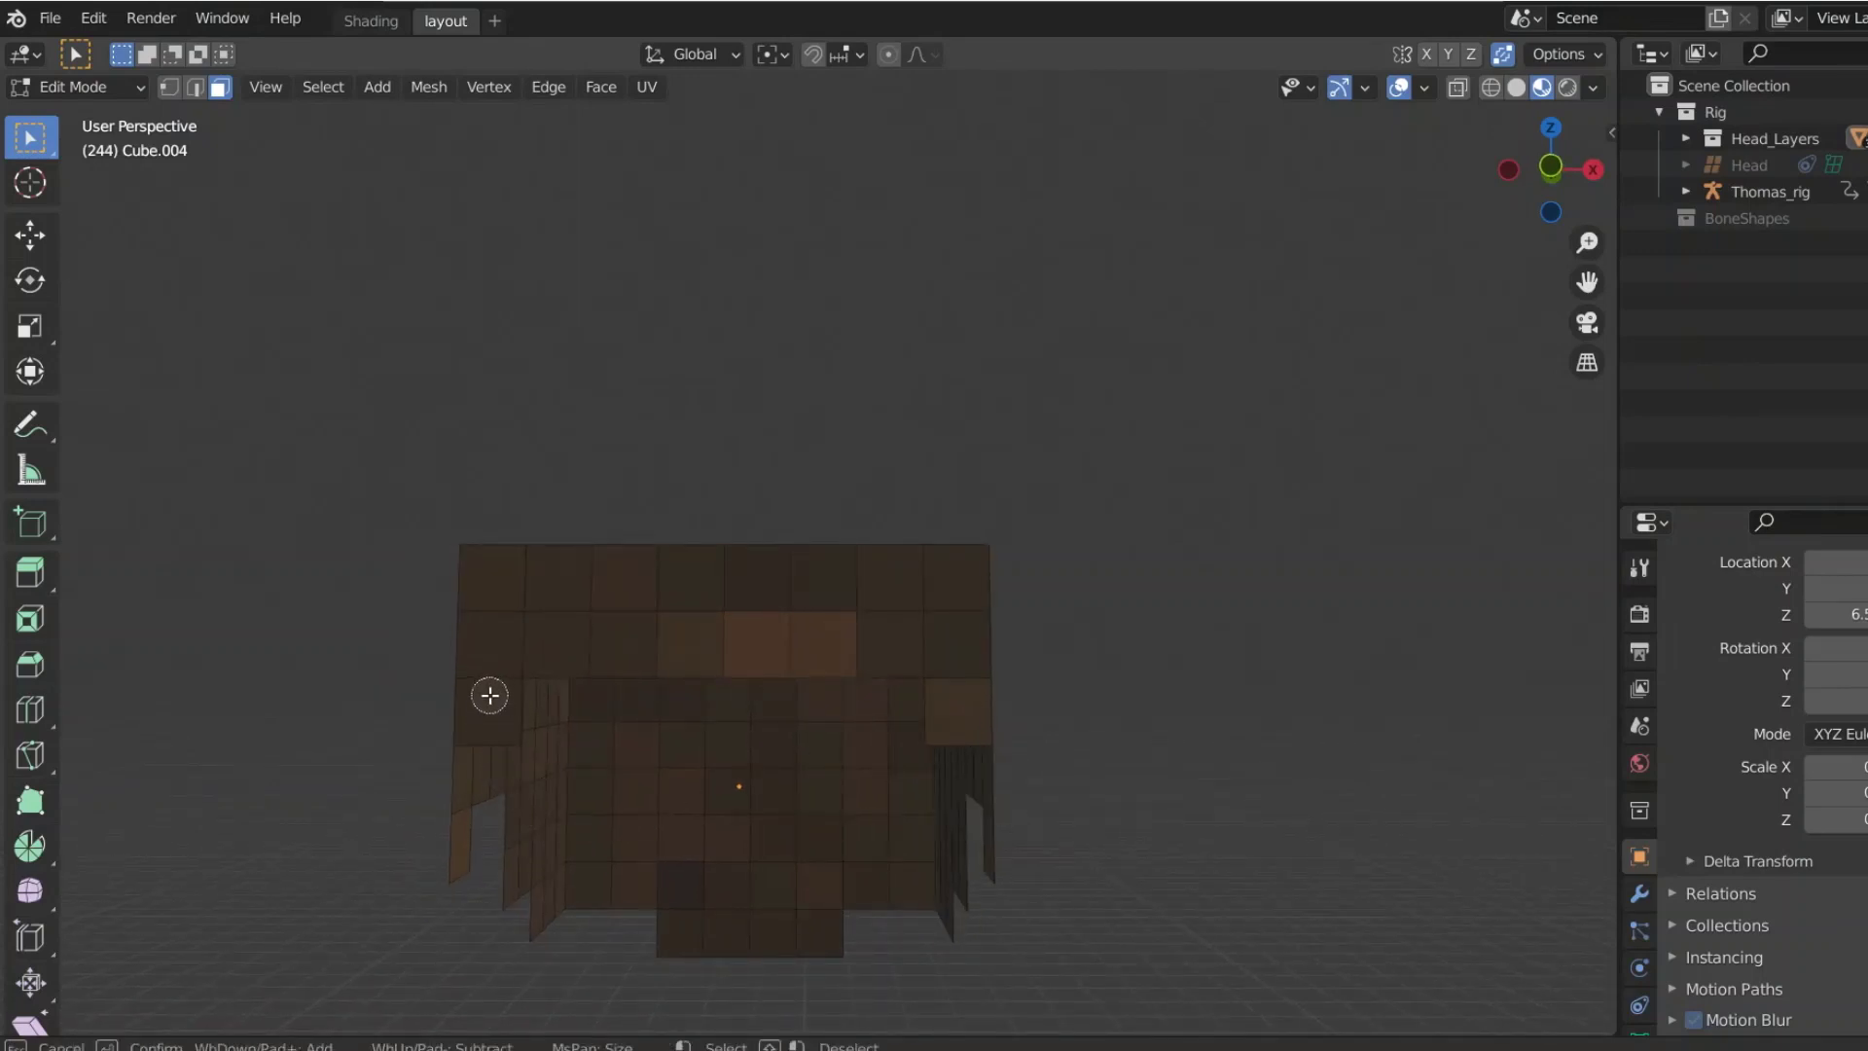
{"action": "left_click", "coordinate": [486, 700]}
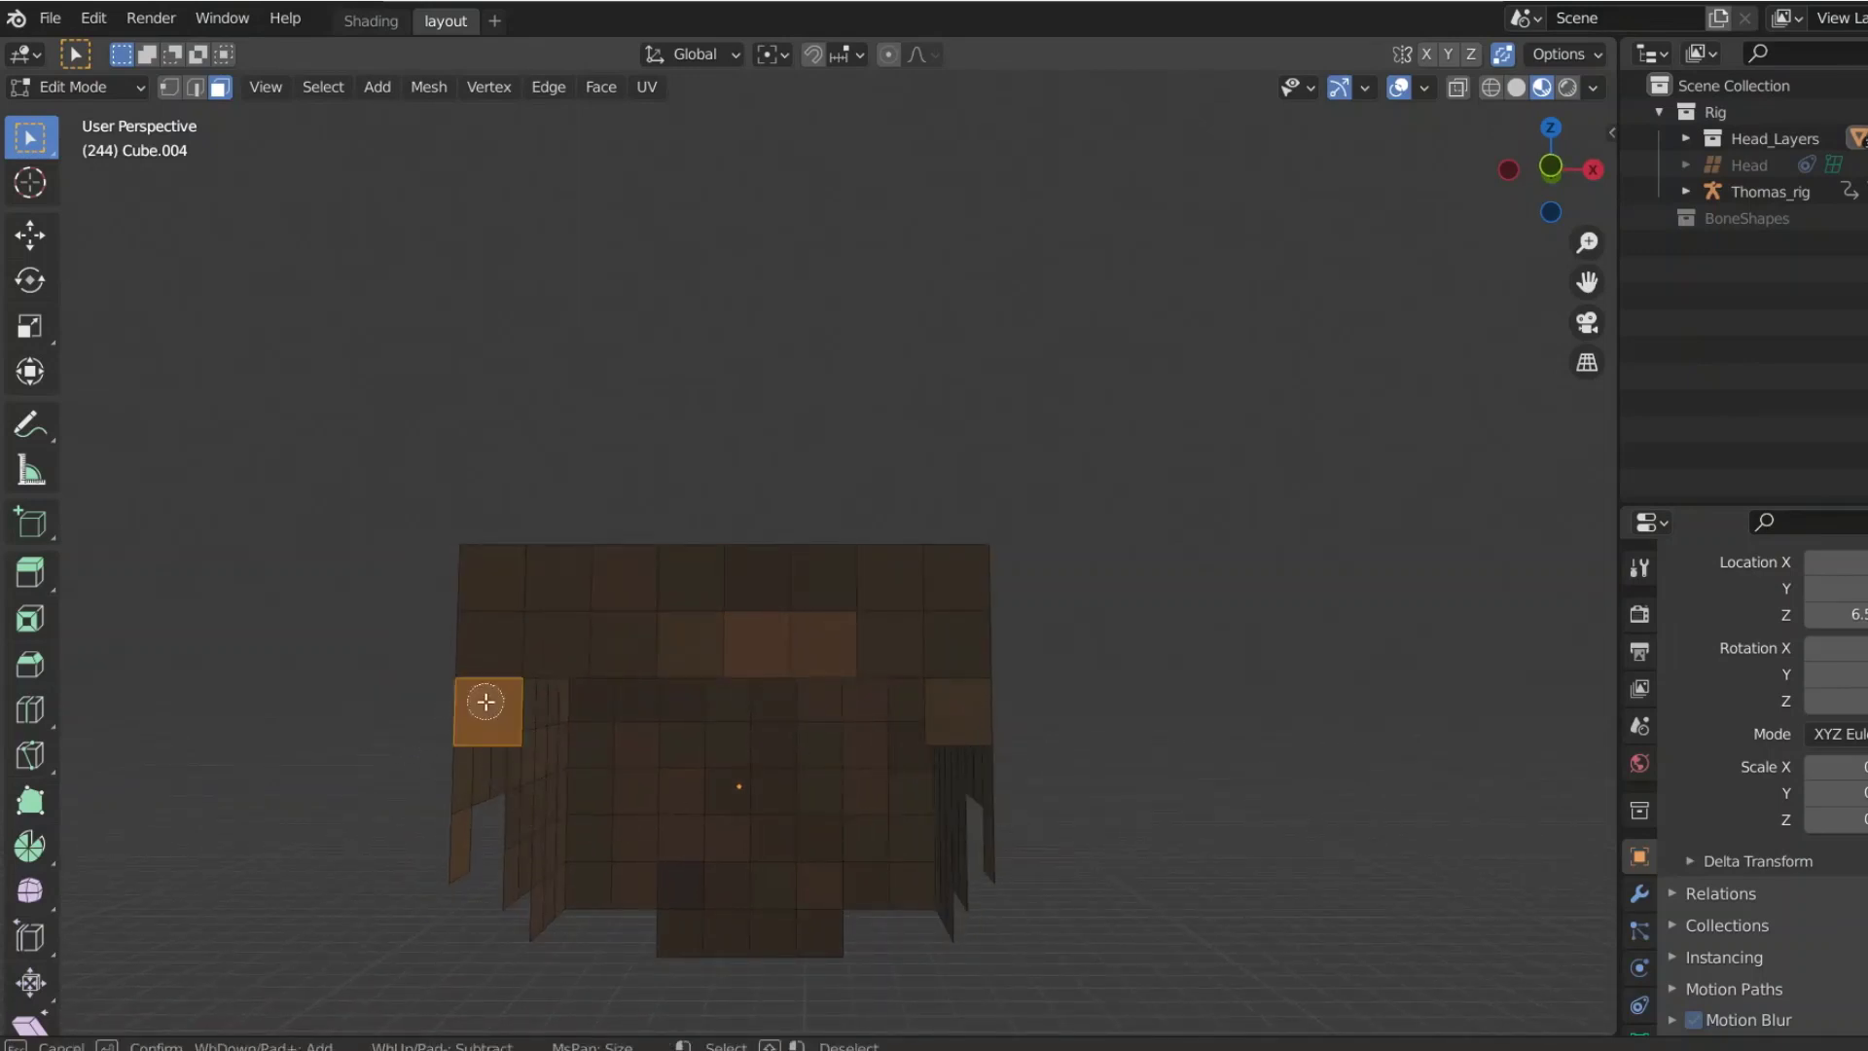
{"action": "mouse_move", "coordinate": [485, 700]}
{"action": "left_mouse_down"}
{"action": "mouse_move", "coordinate": [480, 587]}
{"action": "mouse_move", "coordinate": [470, 605]}
{"action": "left_mouse_up"}
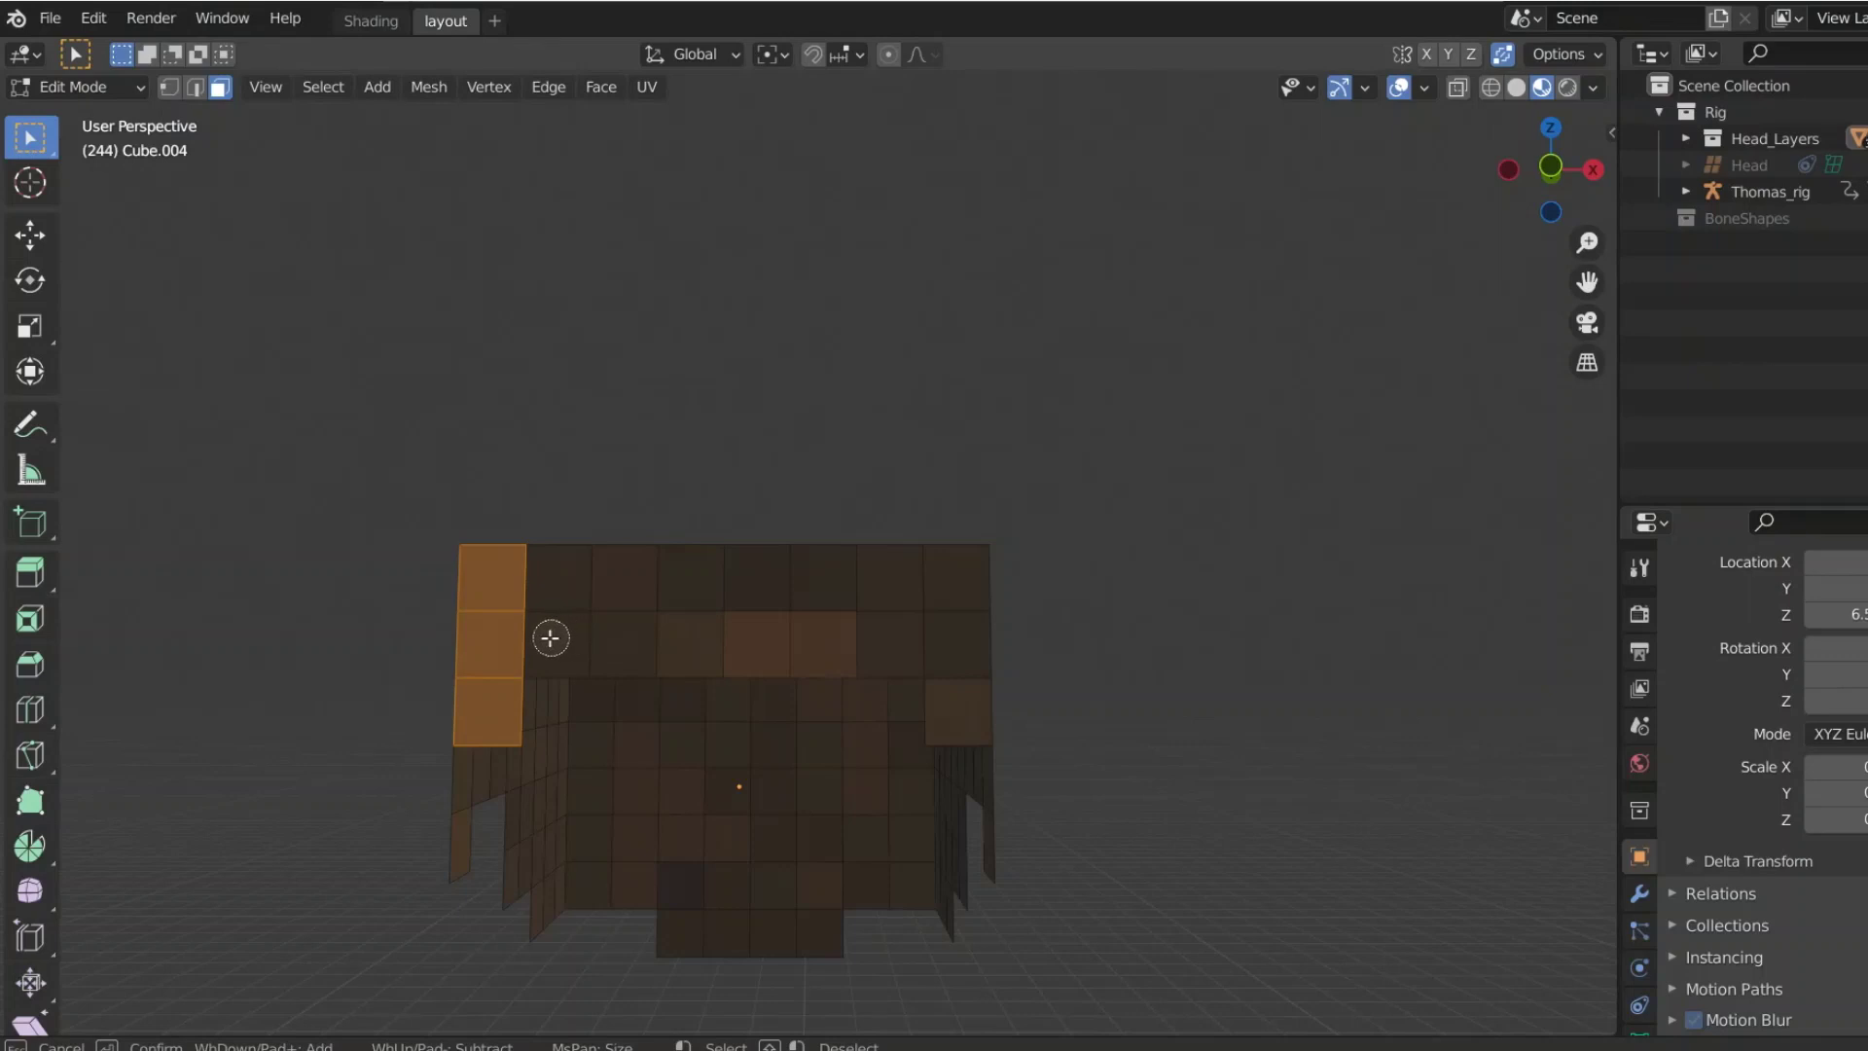
{"action": "left_click_drag", "start_coordinate": [547, 639], "coordinate": [546, 577]}
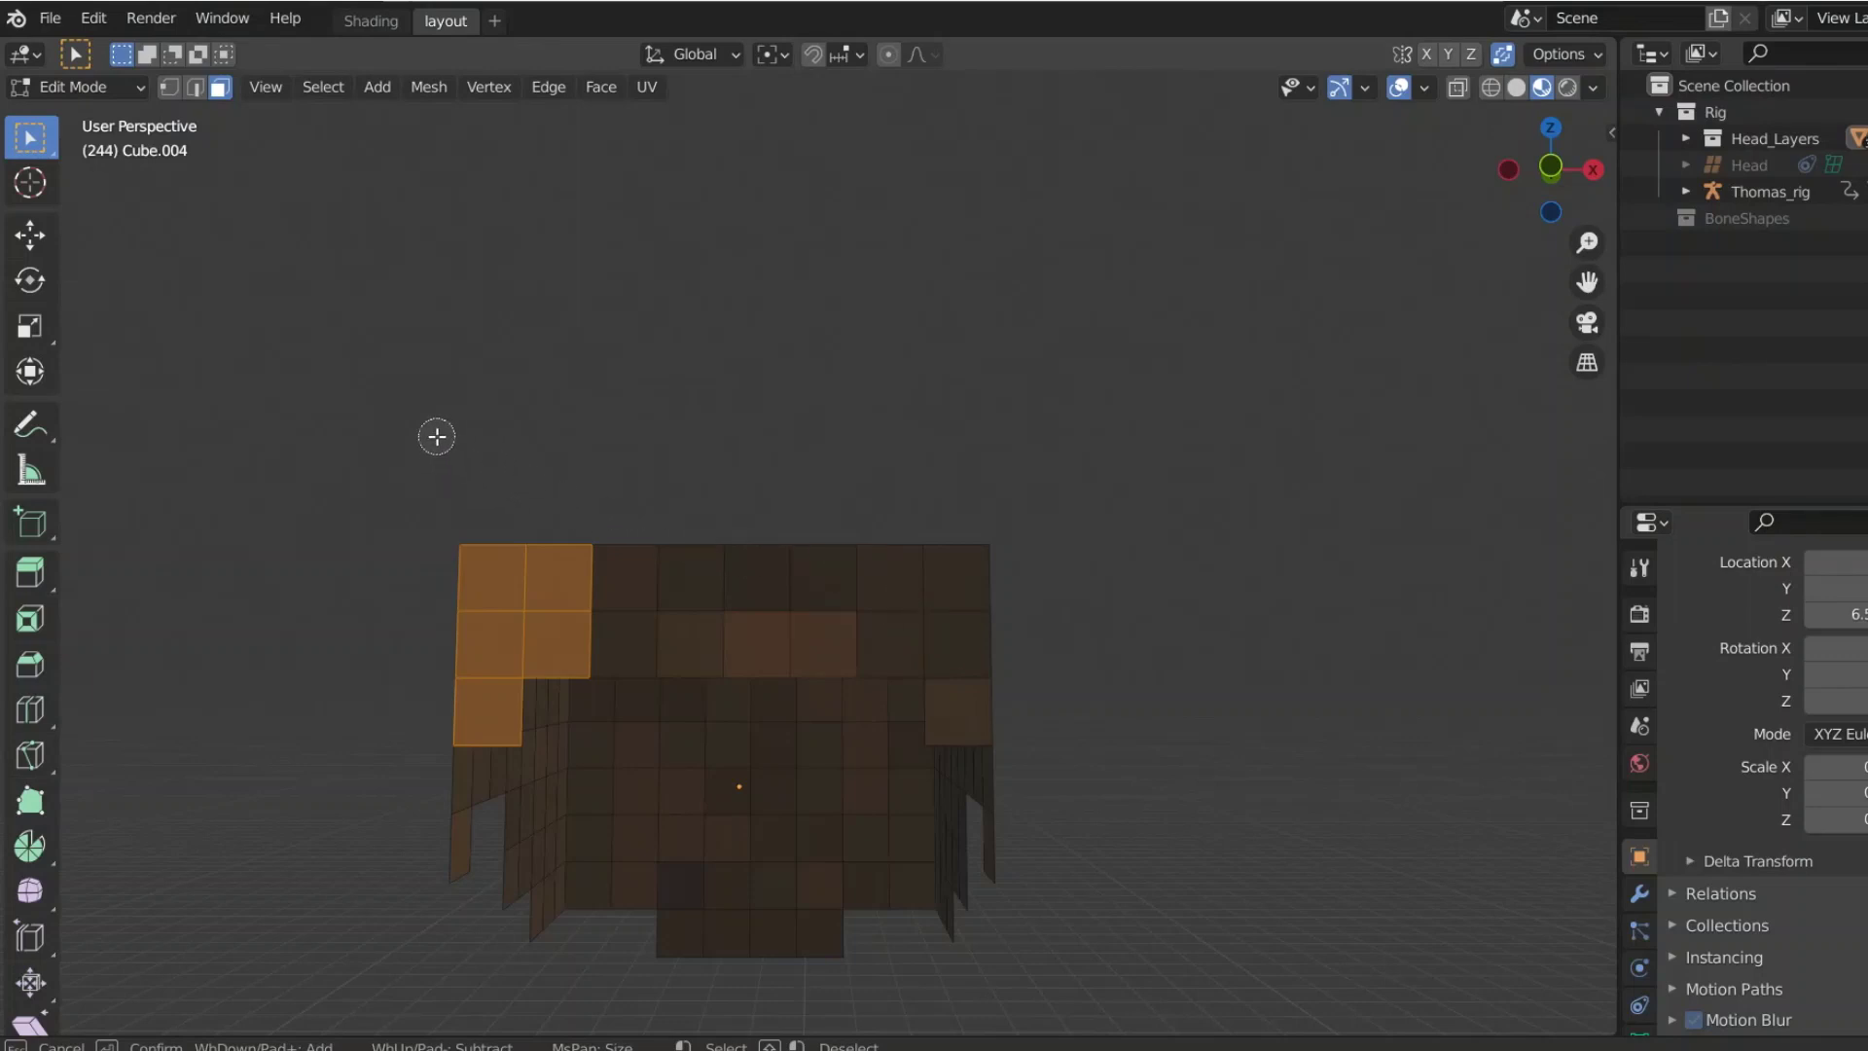
{"action": "key", "text": "Escape"}
Step: Add further side column faces and separate them into a new strand object
{"action": "middle_click_drag", "start_coordinate": [460, 429], "coordinate": [477, 493]}
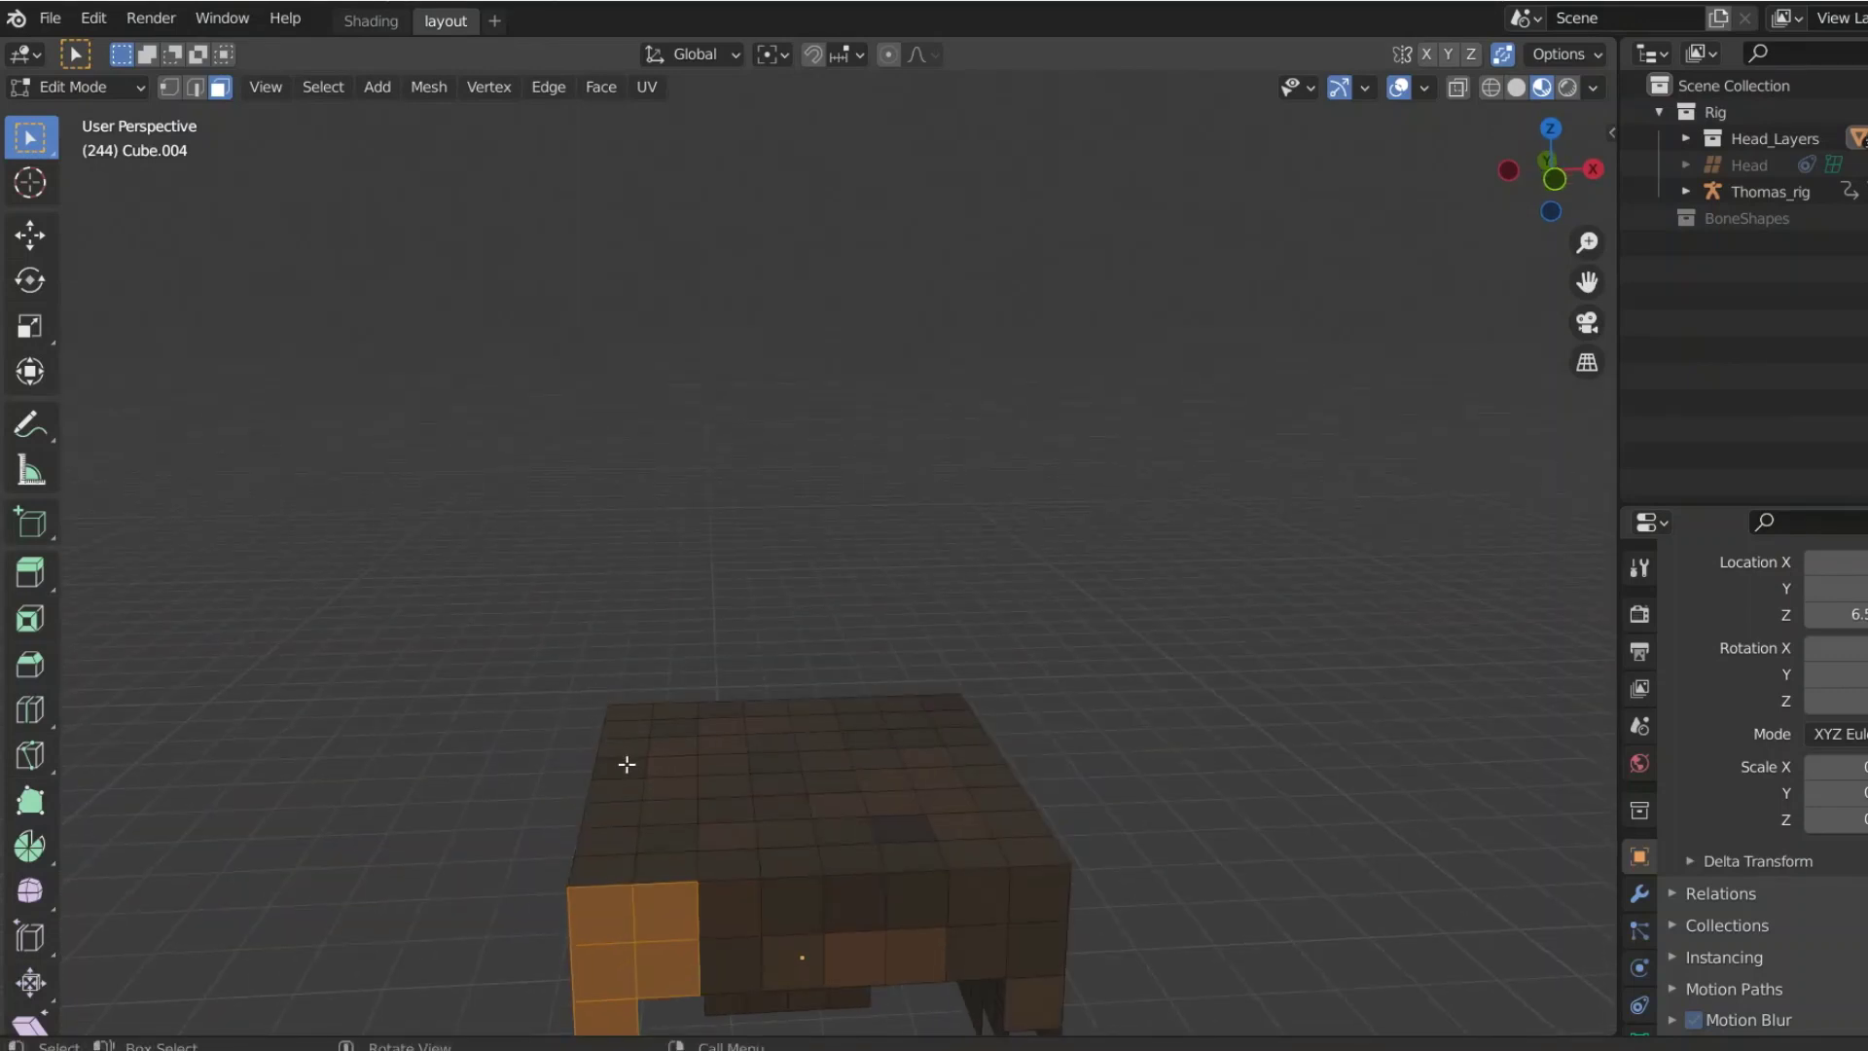
{"action": "key", "text": "c"}
{"action": "left_click_drag", "start_coordinate": [646, 855], "coordinate": [638, 710]}
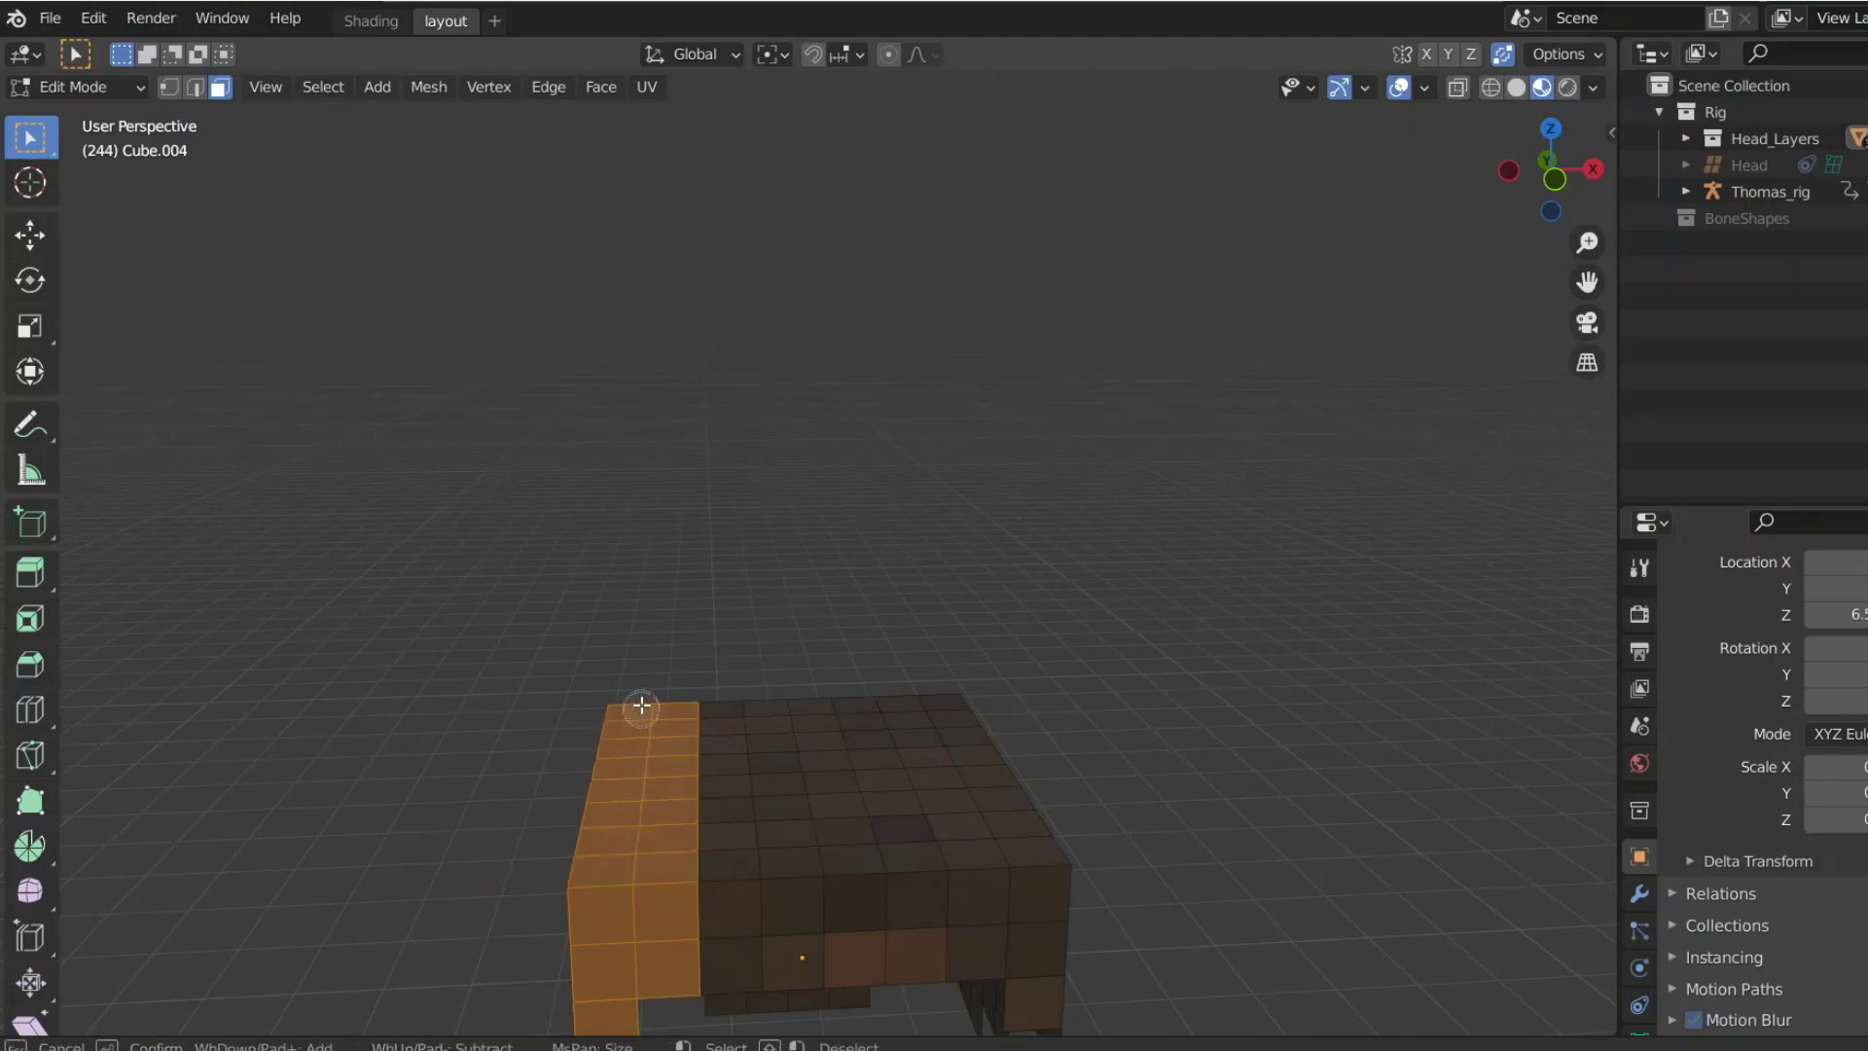
{"action": "right_click", "coordinate": [551, 642]}
{"action": "middle_click_drag", "start_coordinate": [551, 642], "coordinate": [979, 593]}
{"action": "key", "text": "c"}
{"action": "left_click_drag", "start_coordinate": [909, 579], "coordinate": [904, 701]}
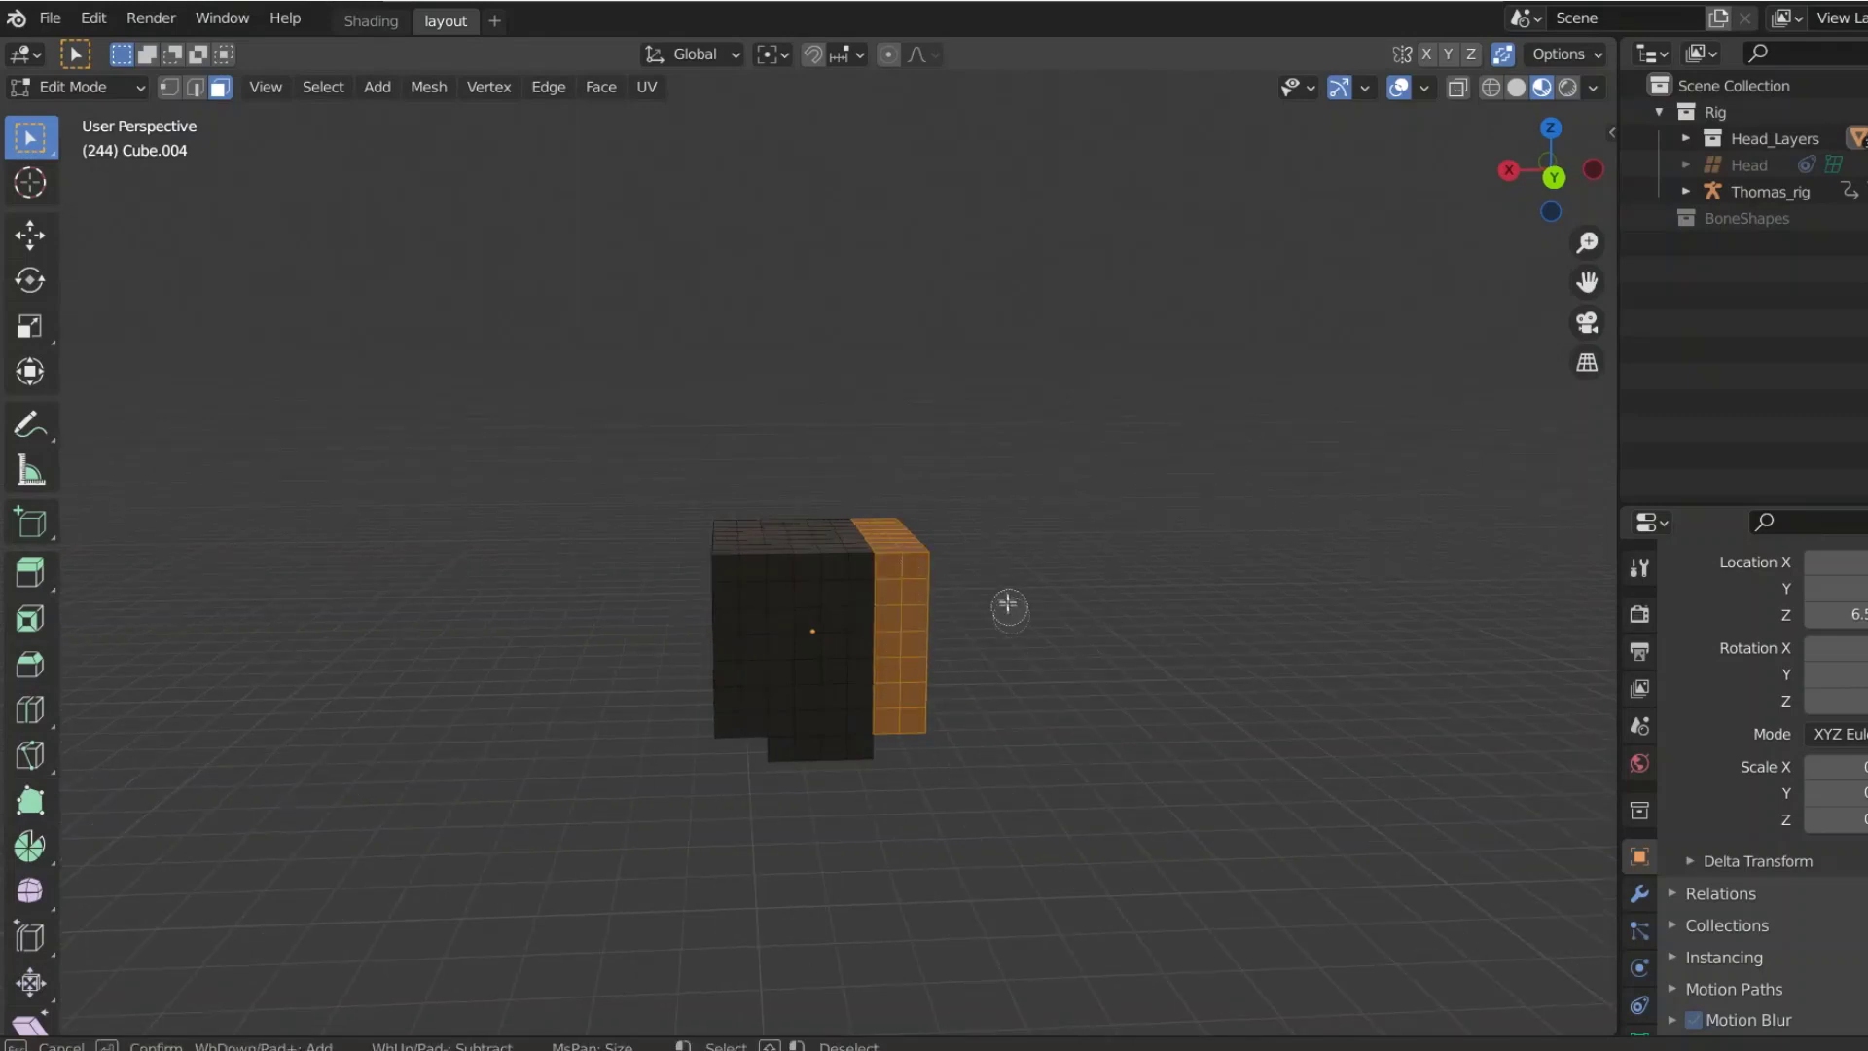
{"action": "right_click", "coordinate": [1004, 591]}
{"action": "middle_click_drag", "start_coordinate": [1011, 530], "coordinate": [553, 502]}
{"action": "key", "text": "p"}
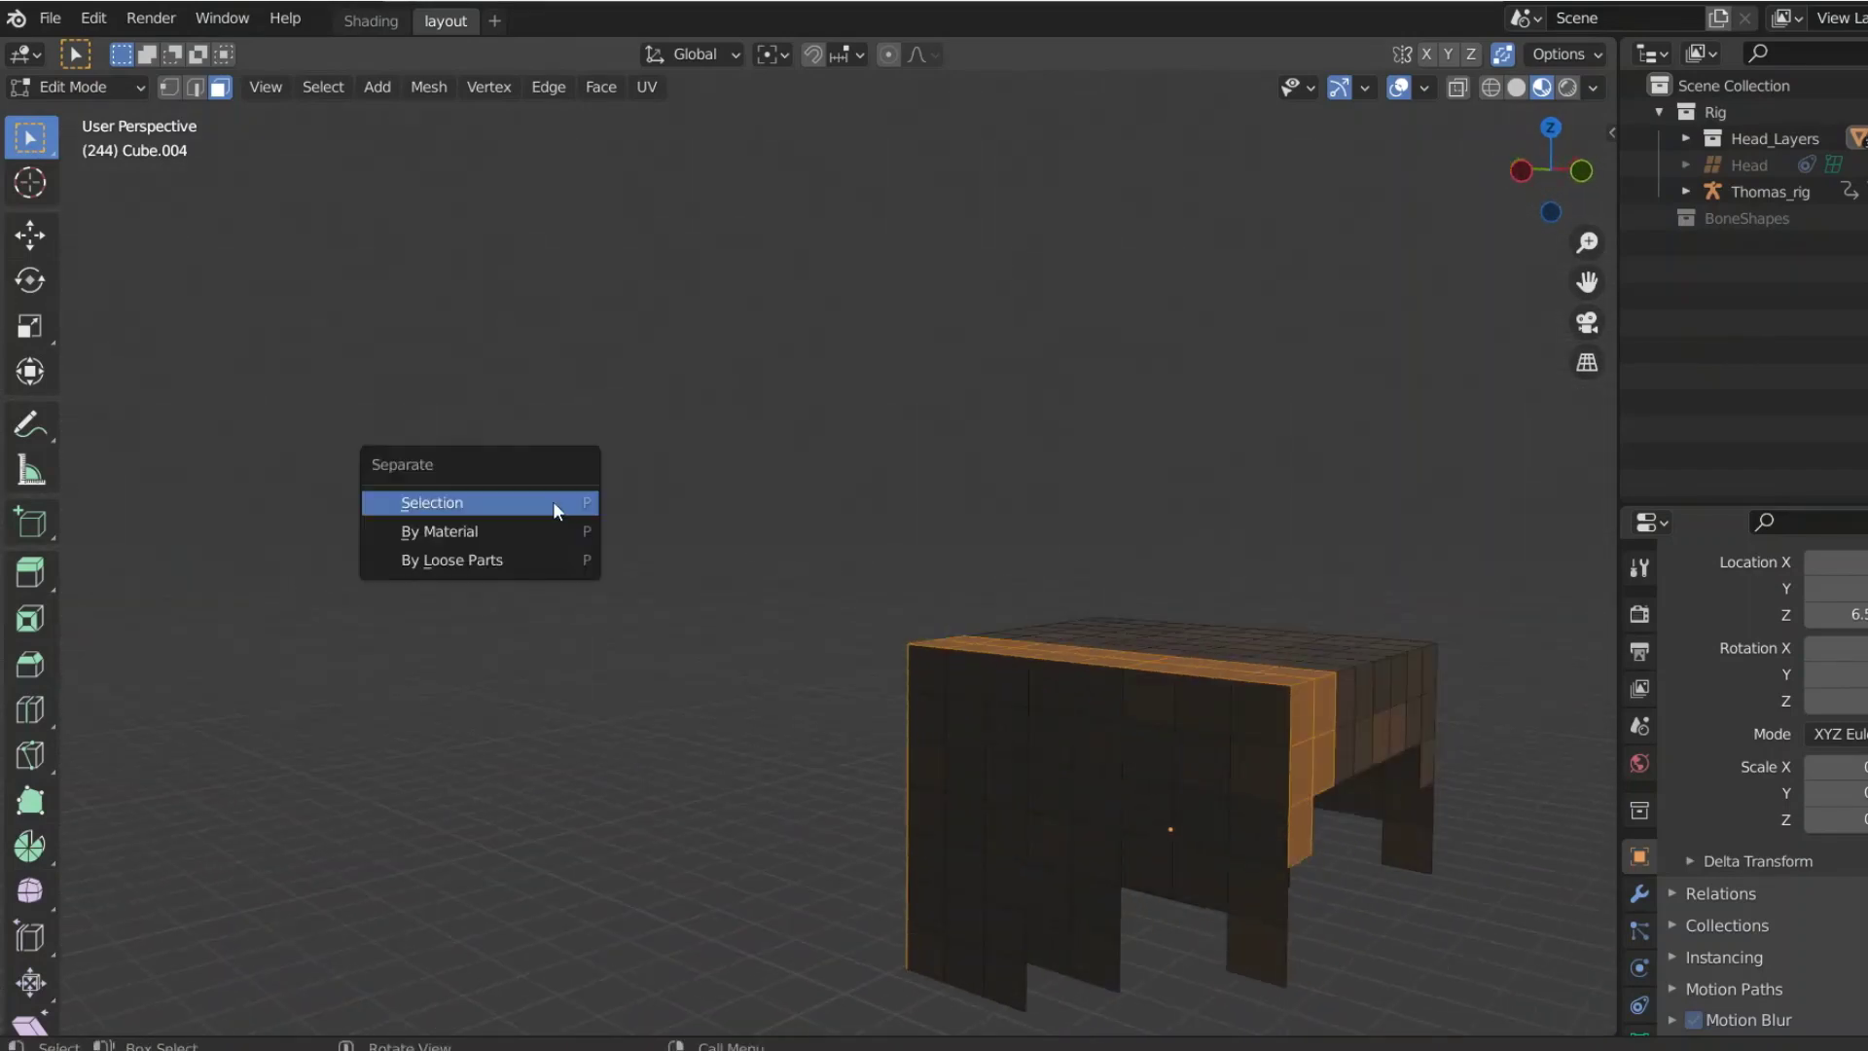
{"action": "left_click", "coordinate": [552, 500]}
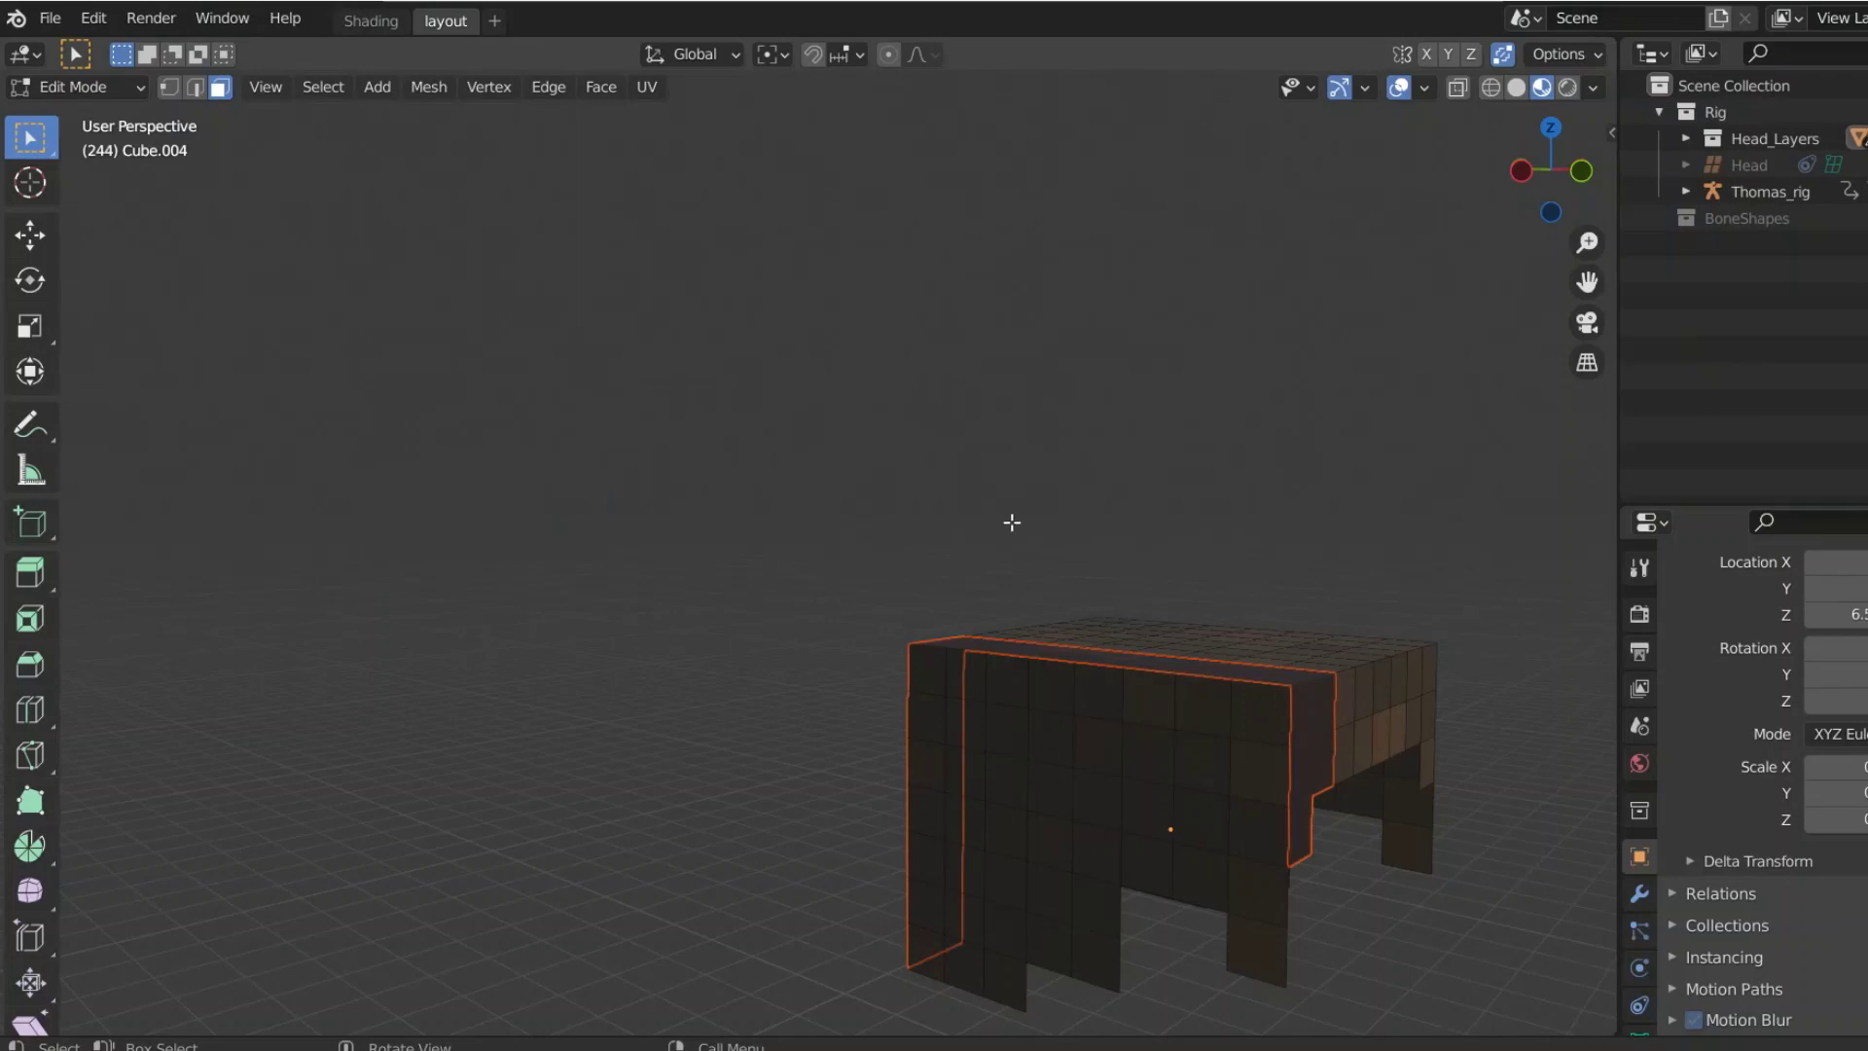
{"action": "middle_click_drag", "start_coordinate": [1099, 510], "coordinate": [998, 493]}
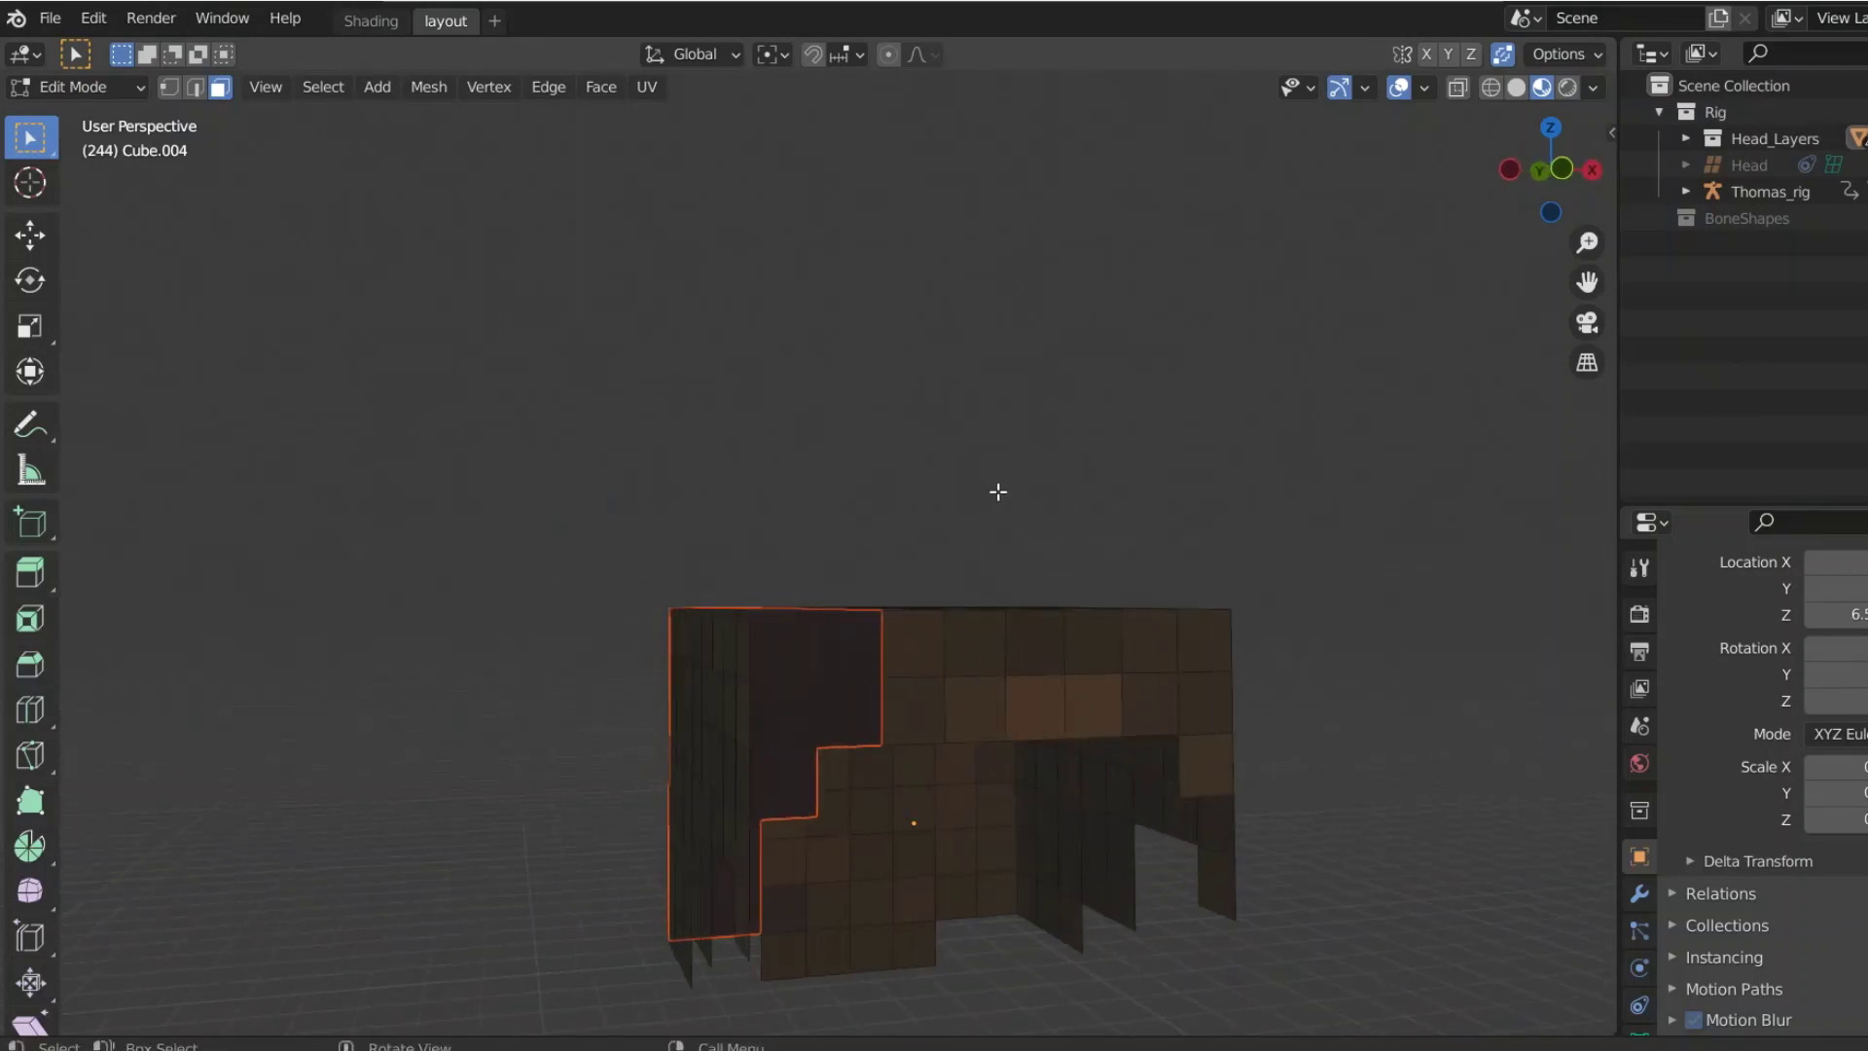
Step: Reselect the main hair mesh and put it back in Edit Mode
{"action": "left_click", "coordinate": [91, 86]}
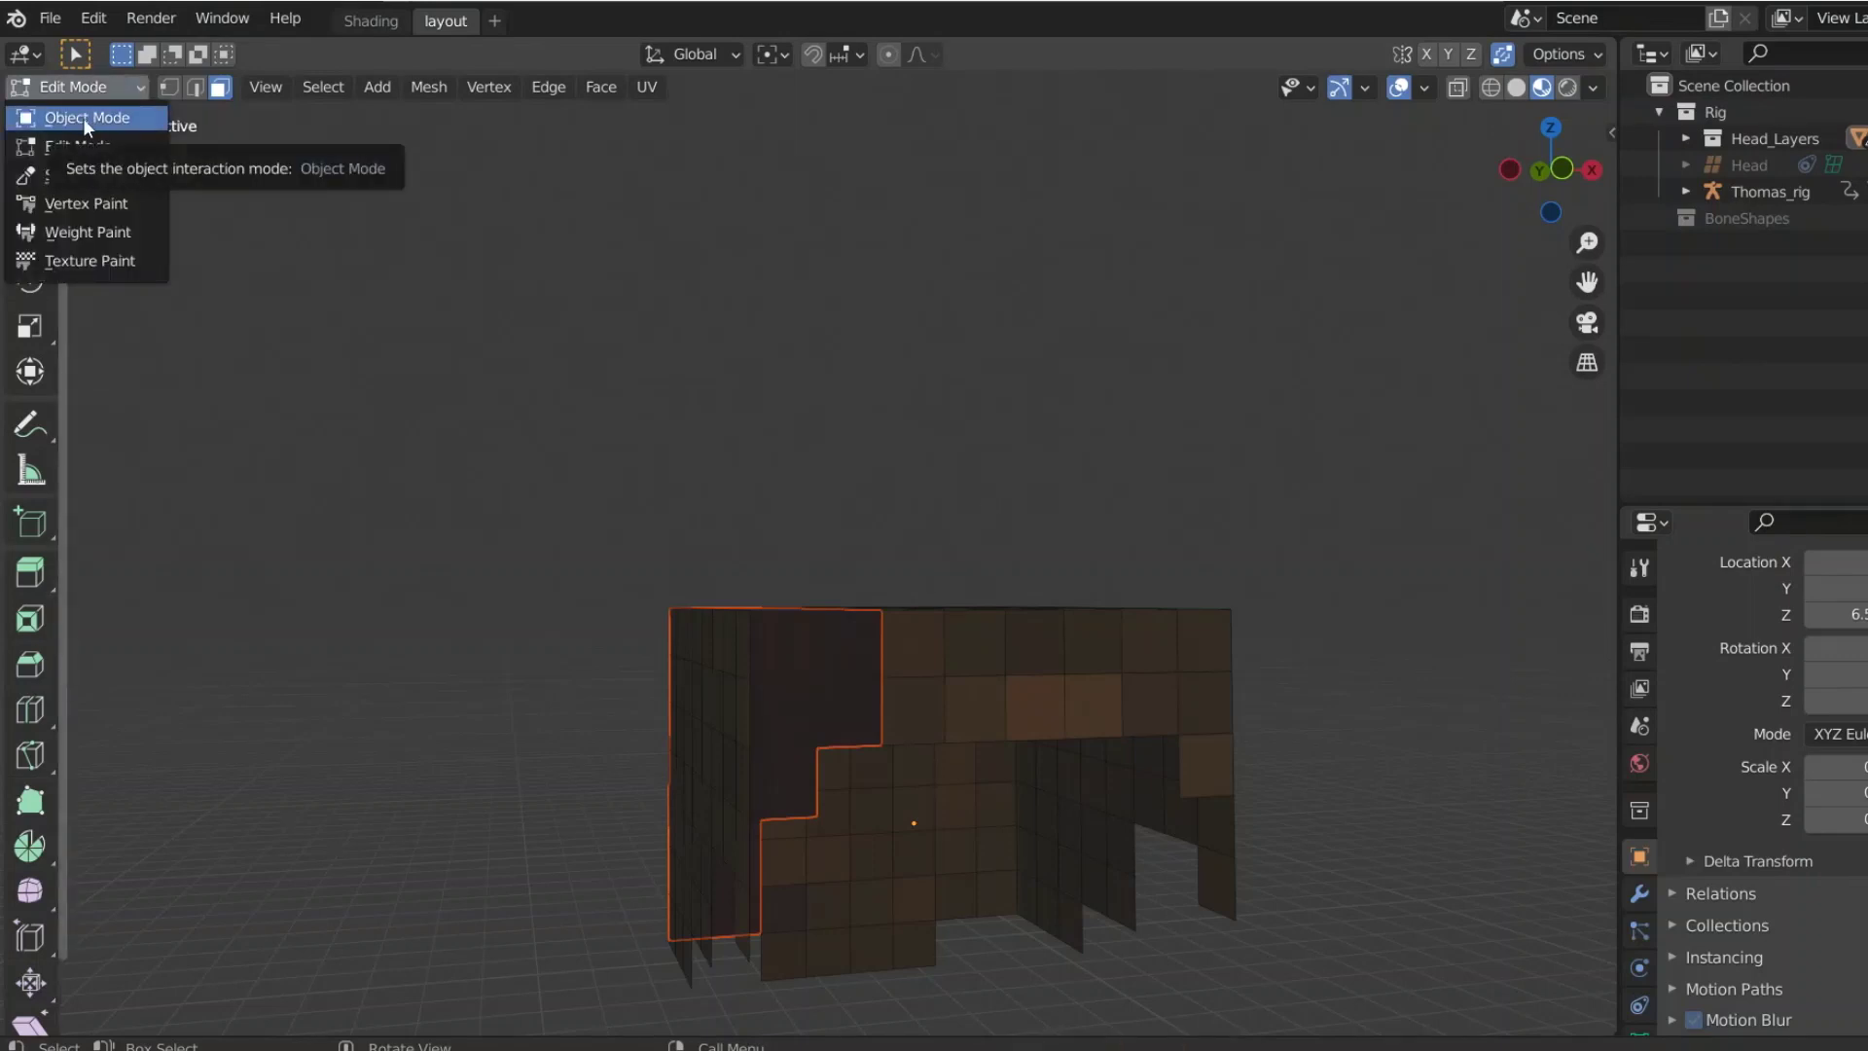
{"action": "left_click", "coordinate": [84, 119]}
{"action": "left_click", "coordinate": [819, 457]}
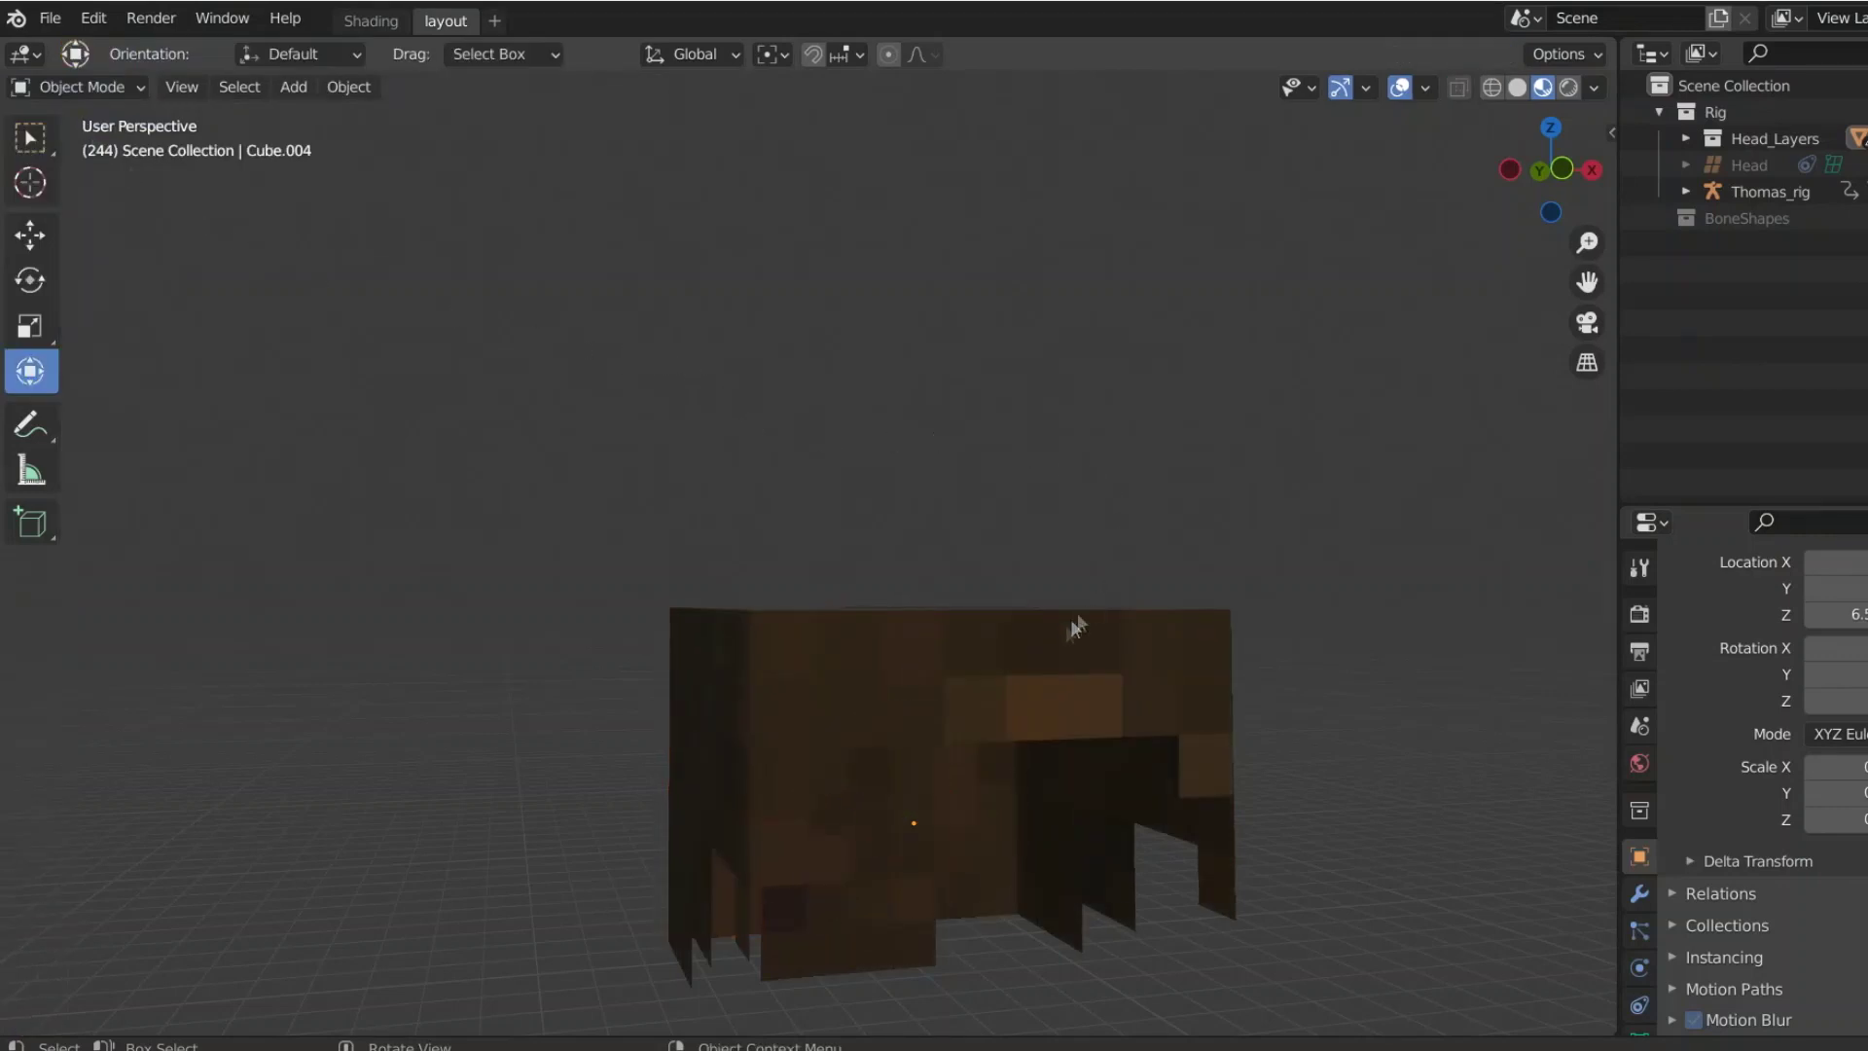
{"action": "left_click", "coordinate": [1023, 673]}
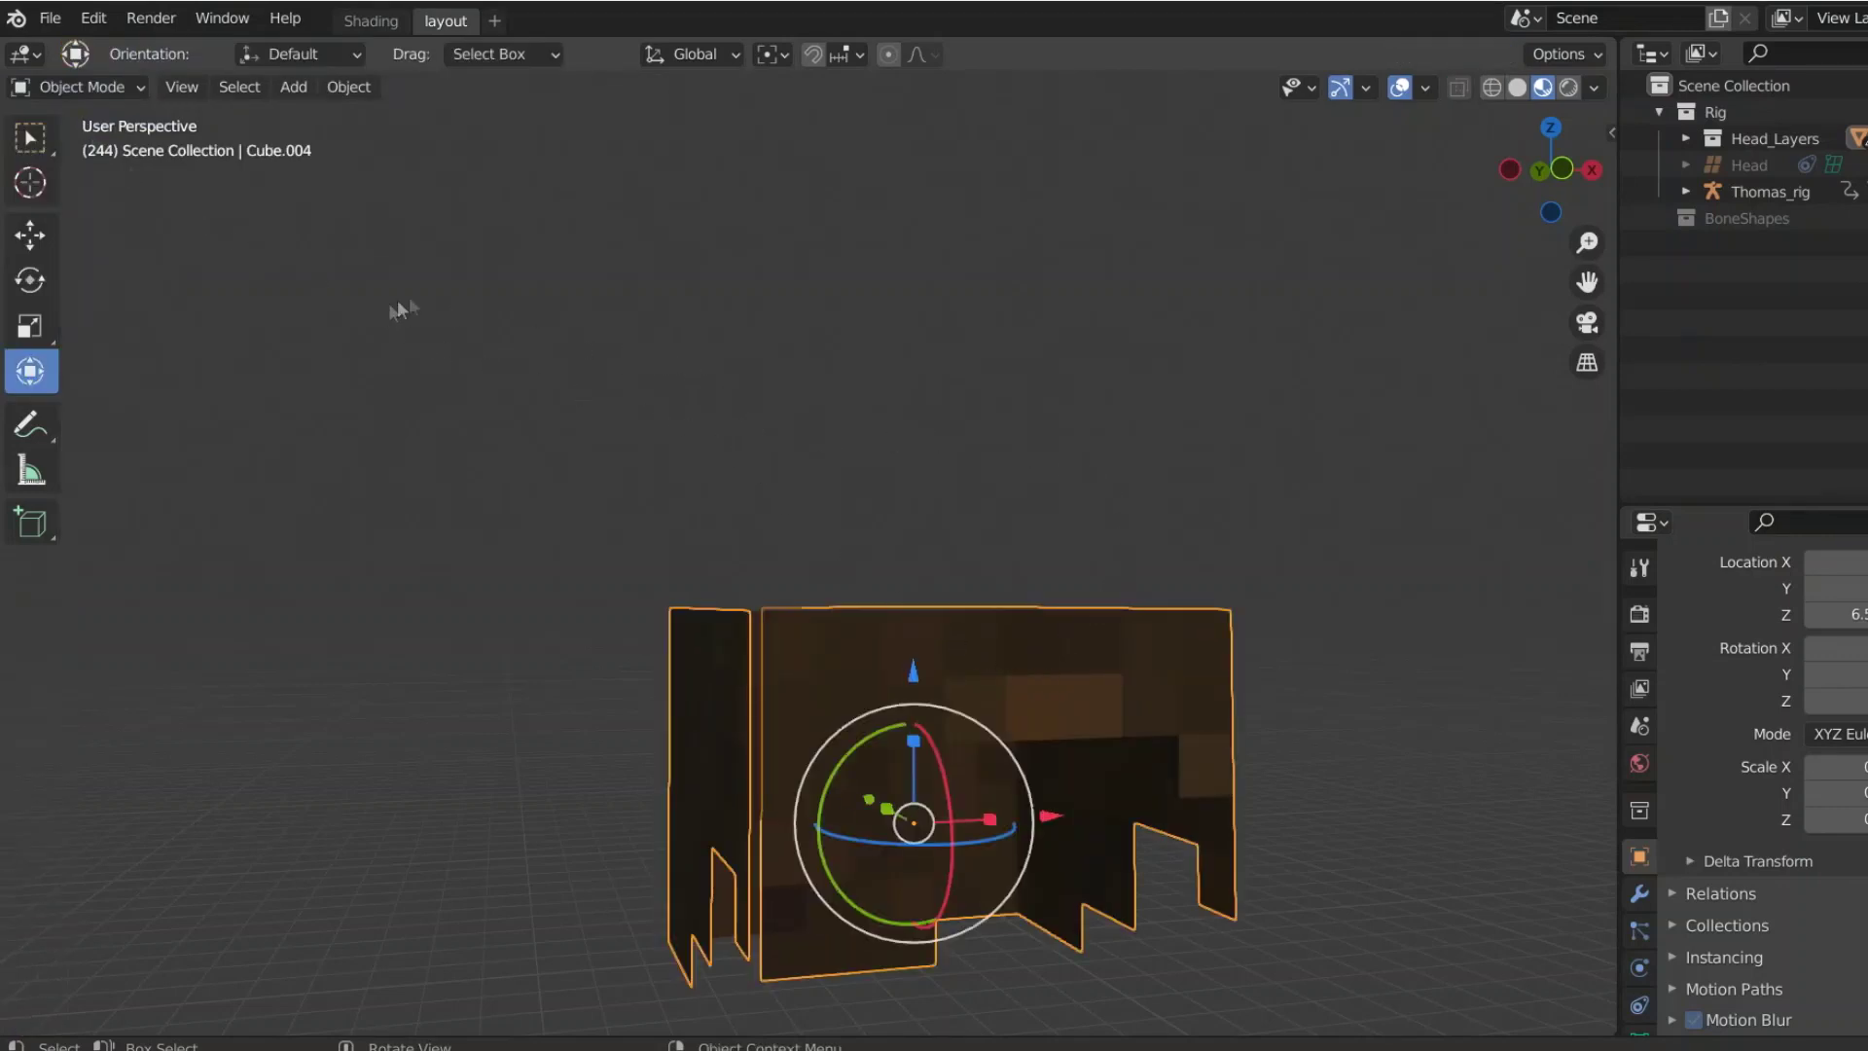
{"action": "middle_click_drag", "start_coordinate": [437, 305], "coordinate": [704, 376]}
{"action": "left_click", "coordinate": [88, 87]}
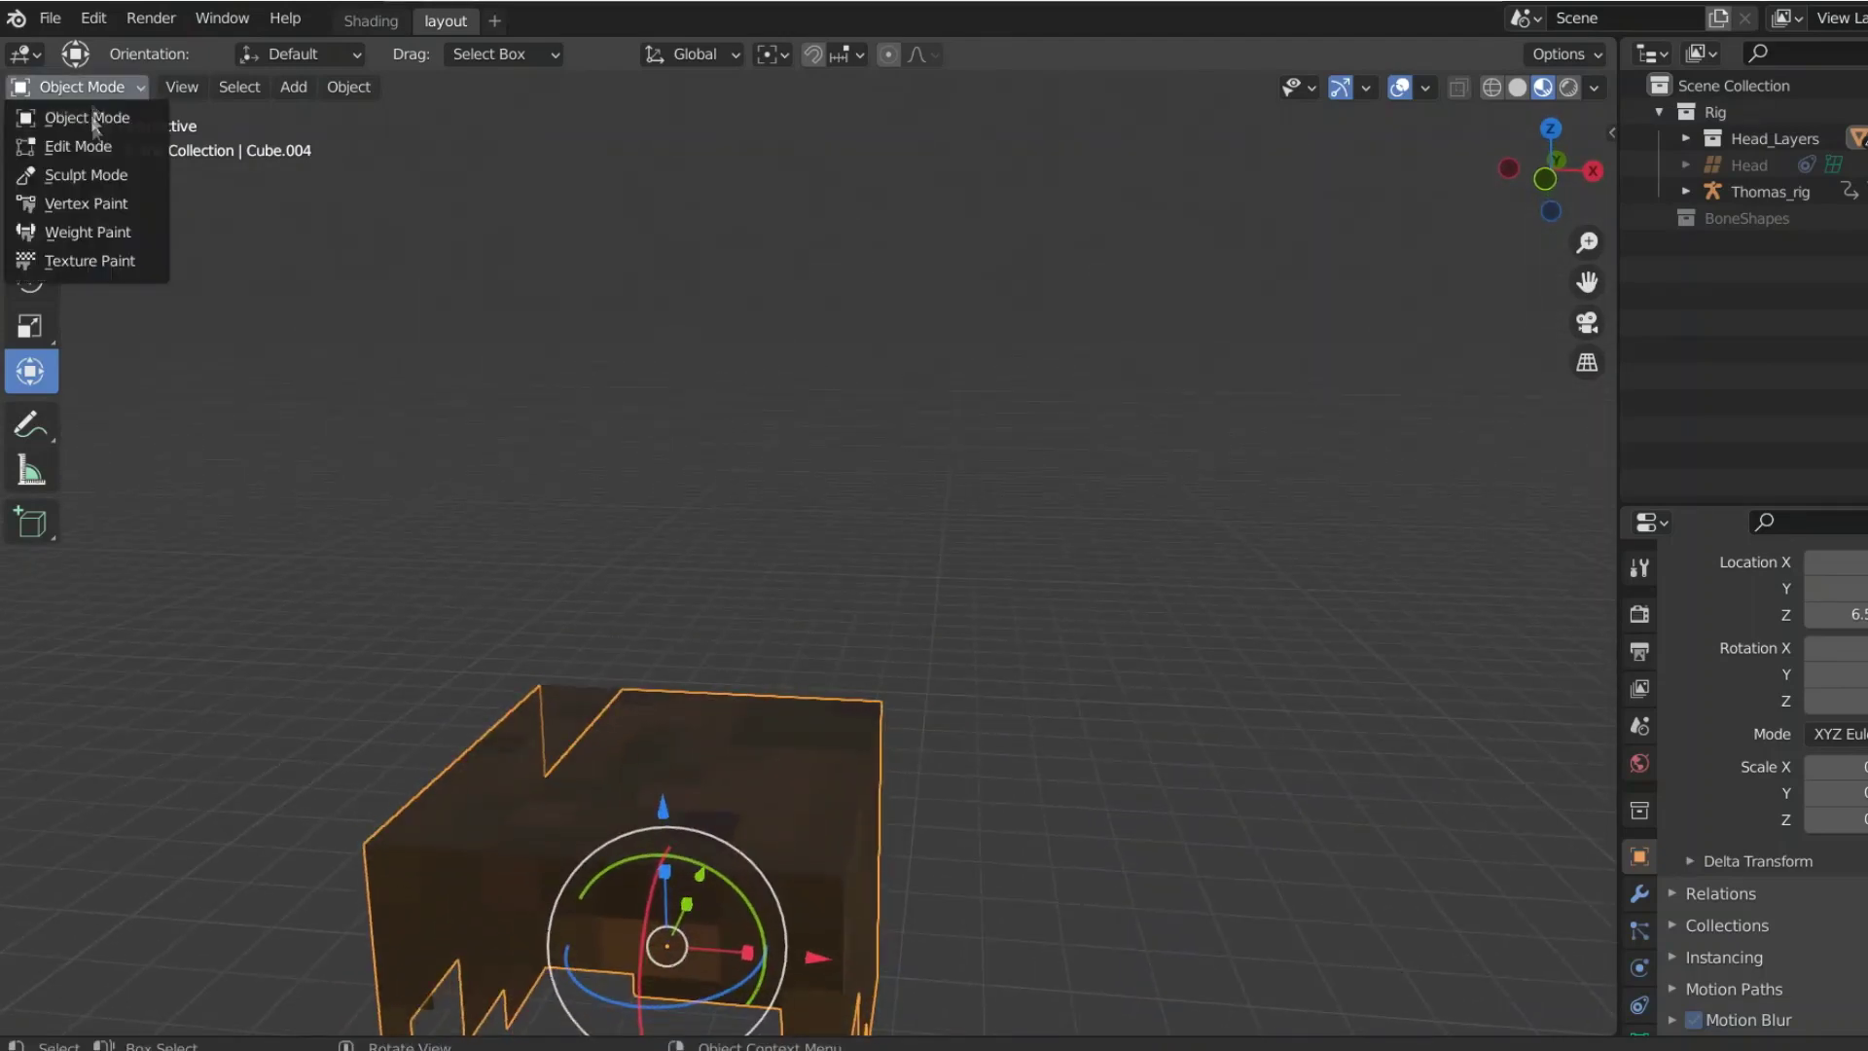
{"action": "left_click", "coordinate": [91, 148]}
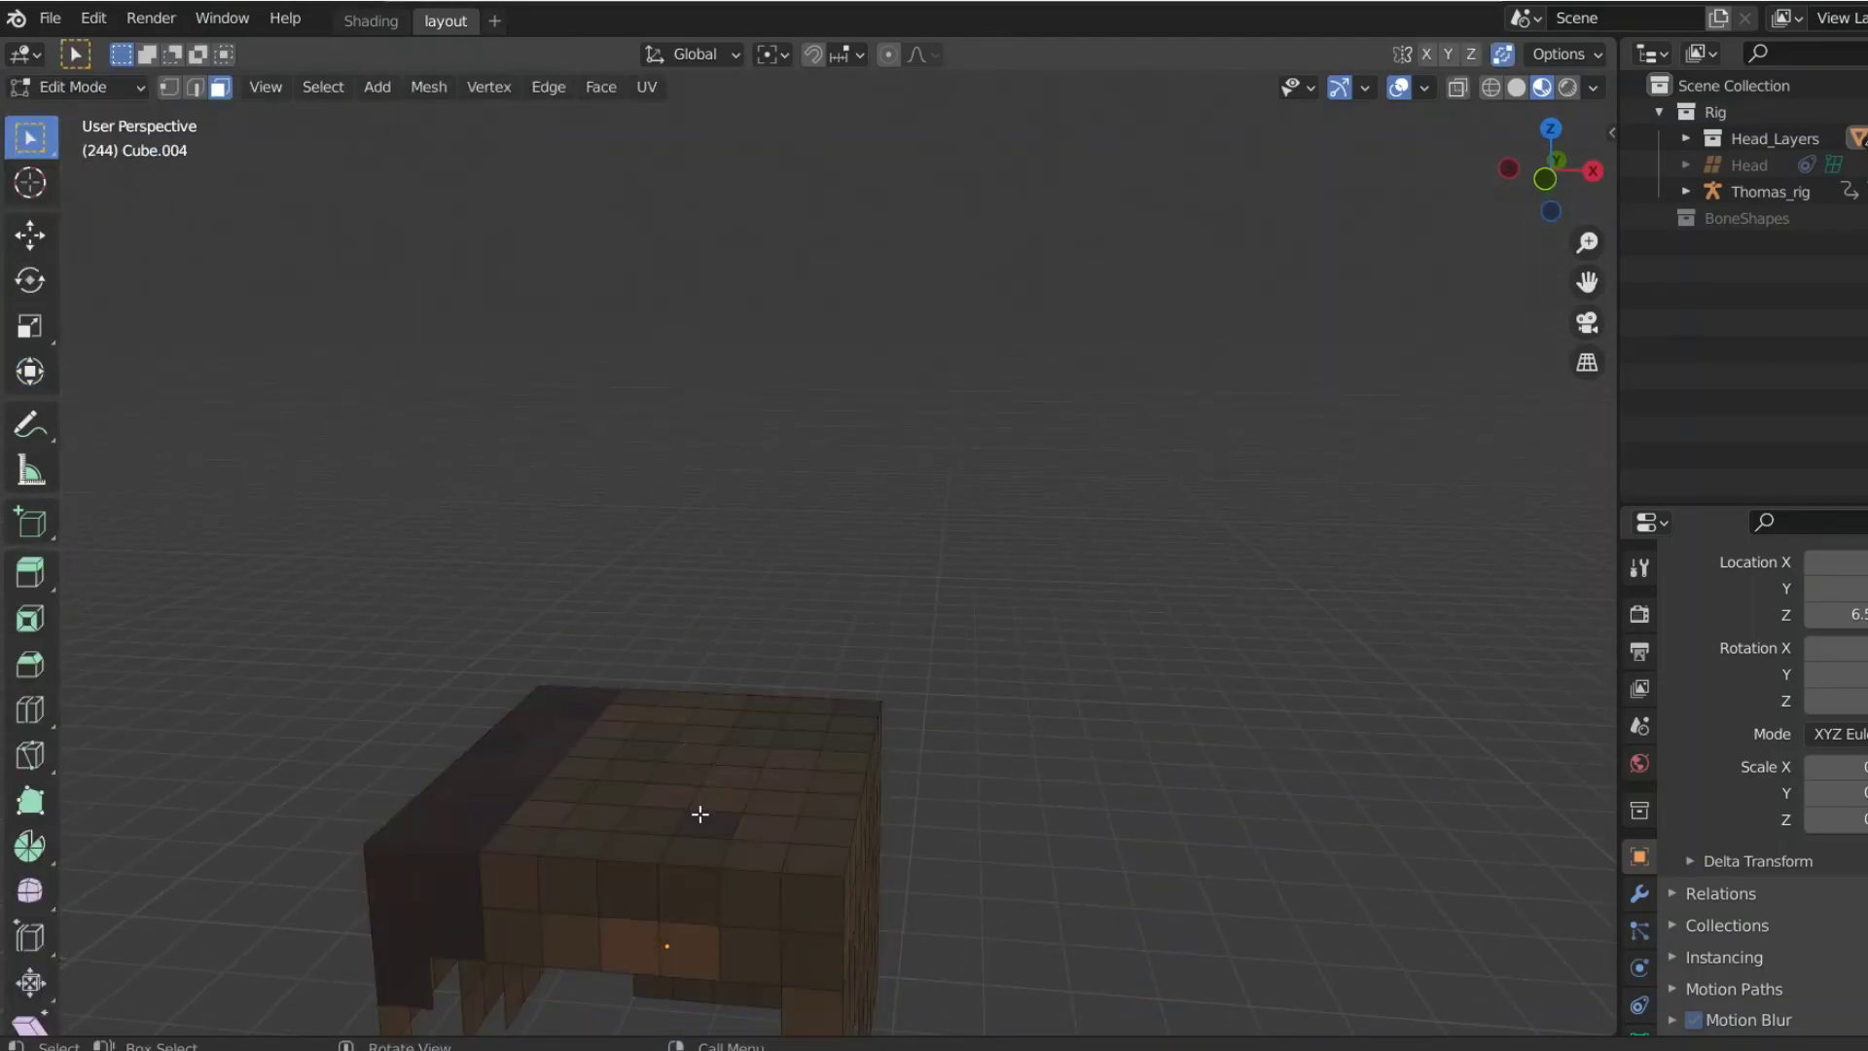
Step: Select a face region on the left side and separate it into its own strand
{"action": "left_click", "coordinate": [830, 709], "text": "alt"}
{"action": "middle_click_drag", "start_coordinate": [830, 708], "coordinate": [704, 592]}
{"action": "left_click", "coordinate": [87, 87]}
{"action": "left_click", "coordinate": [87, 118]}
{"action": "middle_click_drag", "start_coordinate": [277, 591], "coordinate": [416, 729]}
{"action": "key", "text": "Tab"}
{"action": "left_click", "coordinate": [271, 755]}
{"action": "key", "text": "Tab"}
Step: Select two more vertical face columns and split them off as a separate part
{"action": "key", "text": "Tab"}
{"action": "key", "text": "p"}
{"action": "left_click", "coordinate": [191, 417]}
{"action": "middle_click_drag", "start_coordinate": [191, 416], "coordinate": [605, 500]}
{"action": "key", "text": "Tab"}
{"action": "key", "text": "Tab"}
{"action": "middle_click_drag", "start_coordinate": [1080, 813], "coordinate": [1569, 296]}
{"action": "left_click", "coordinate": [1167, 855], "text": "alt"}
{"action": "left_click", "coordinate": [1114, 681], "text": "alt+shift"}
{"action": "key", "text": "p"}
{"action": "left_click", "coordinate": [797, 433]}
{"action": "key", "text": "Tab"}
Step: Put the Cube.005 strand in Edit Mode, pick one face, and enable Proportional Editing
{"action": "middle_click_drag", "start_coordinate": [854, 400], "coordinate": [683, 414]}
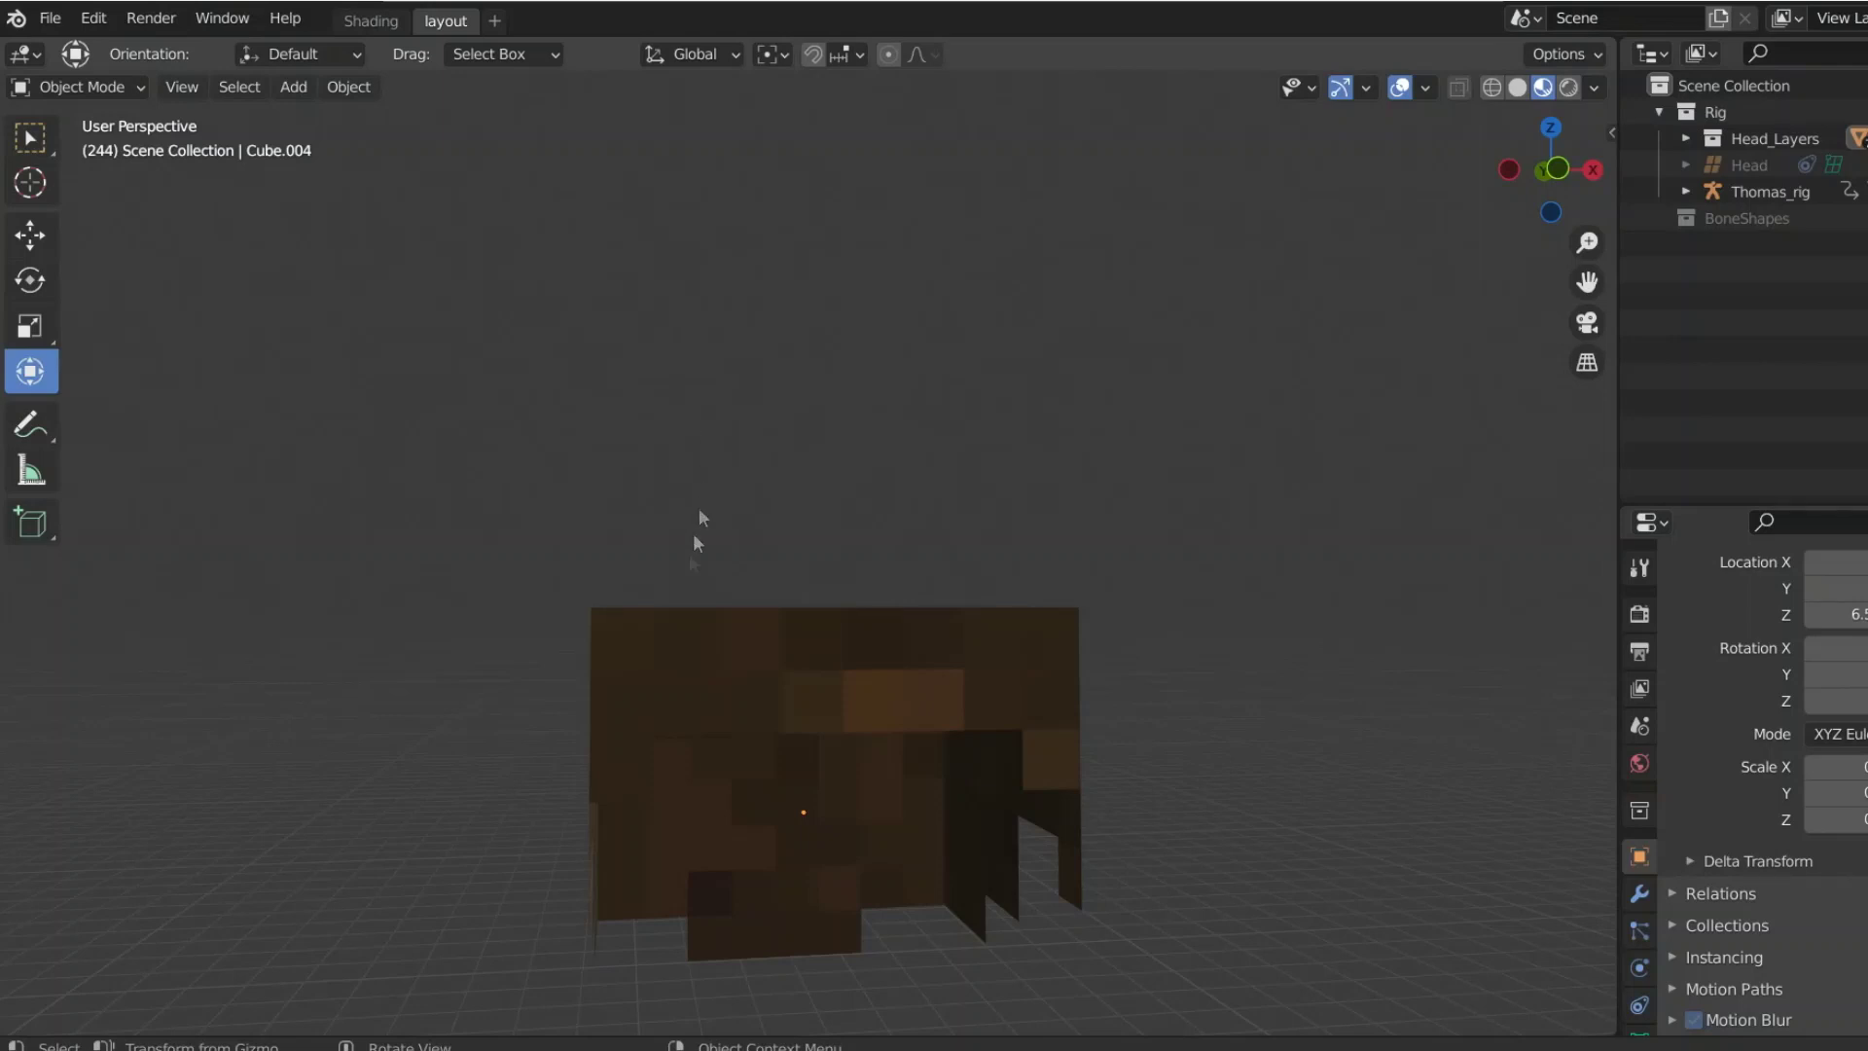
{"action": "middle_click_drag", "start_coordinate": [380, 747], "coordinate": [426, 693]}
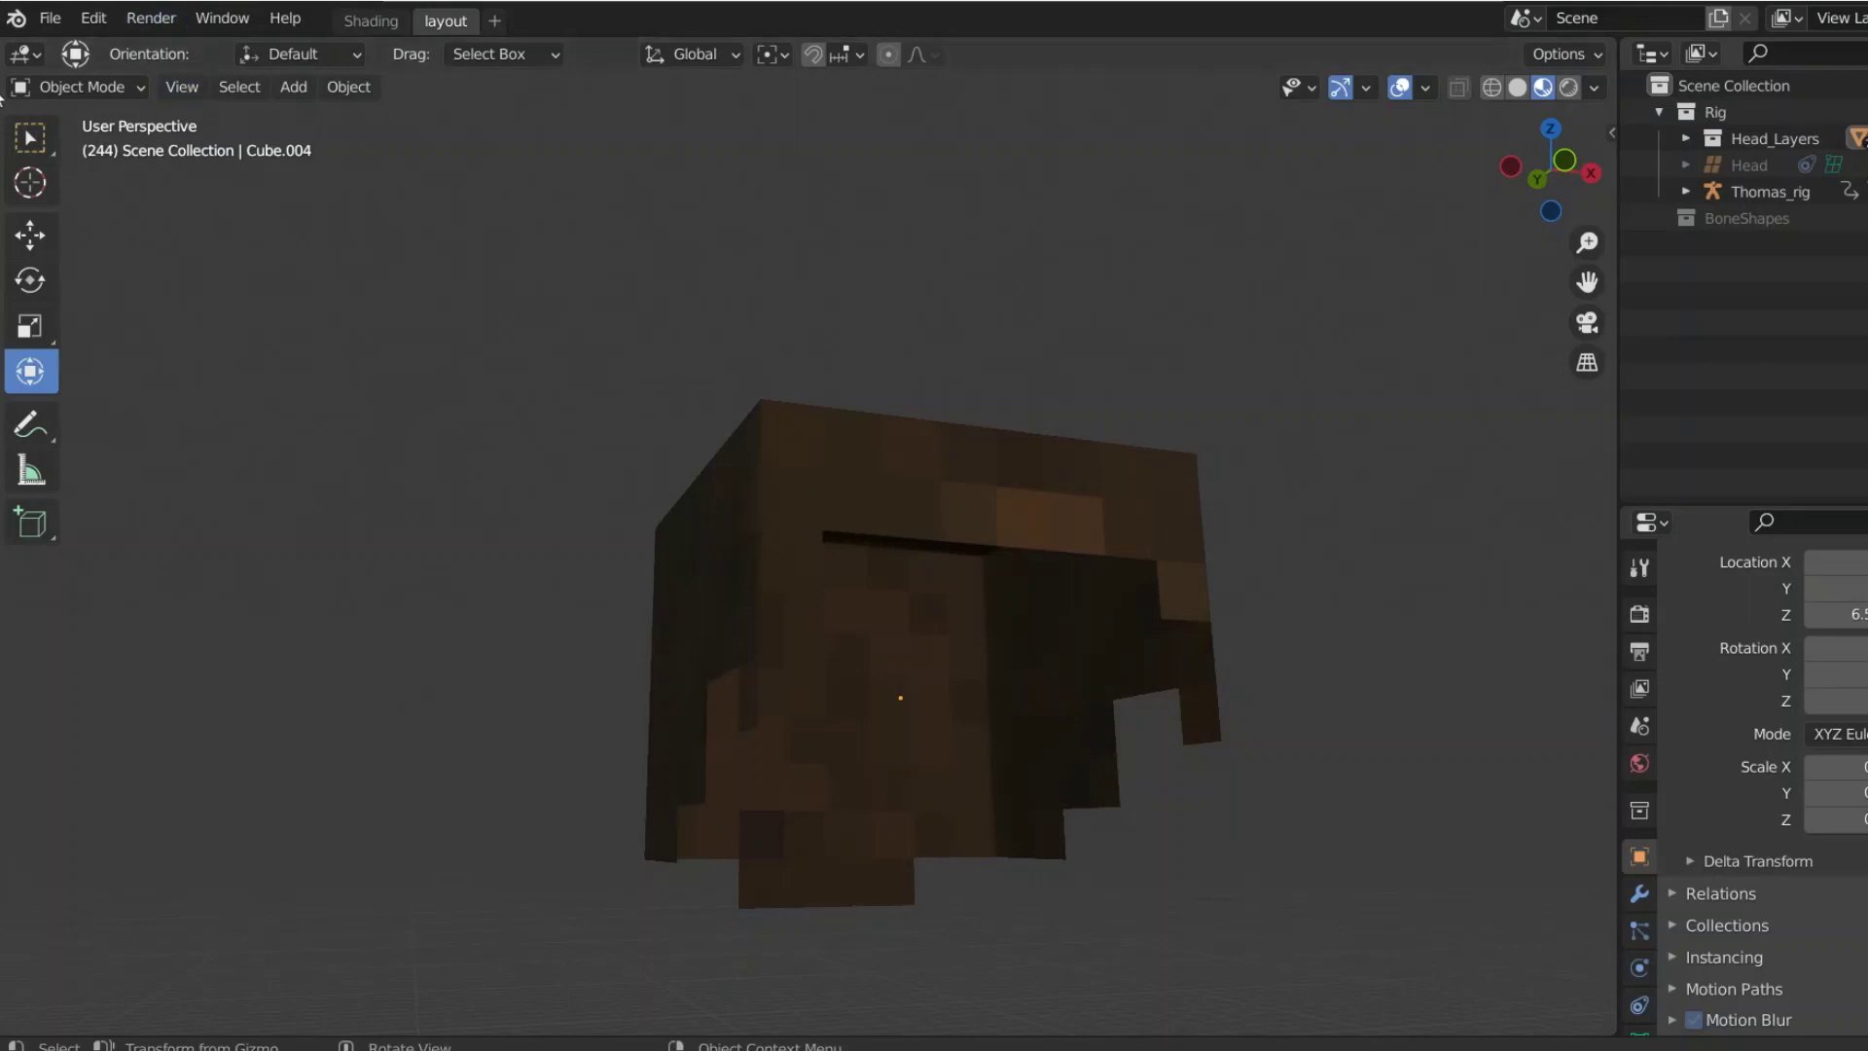
{"action": "left_click", "coordinate": [796, 473]}
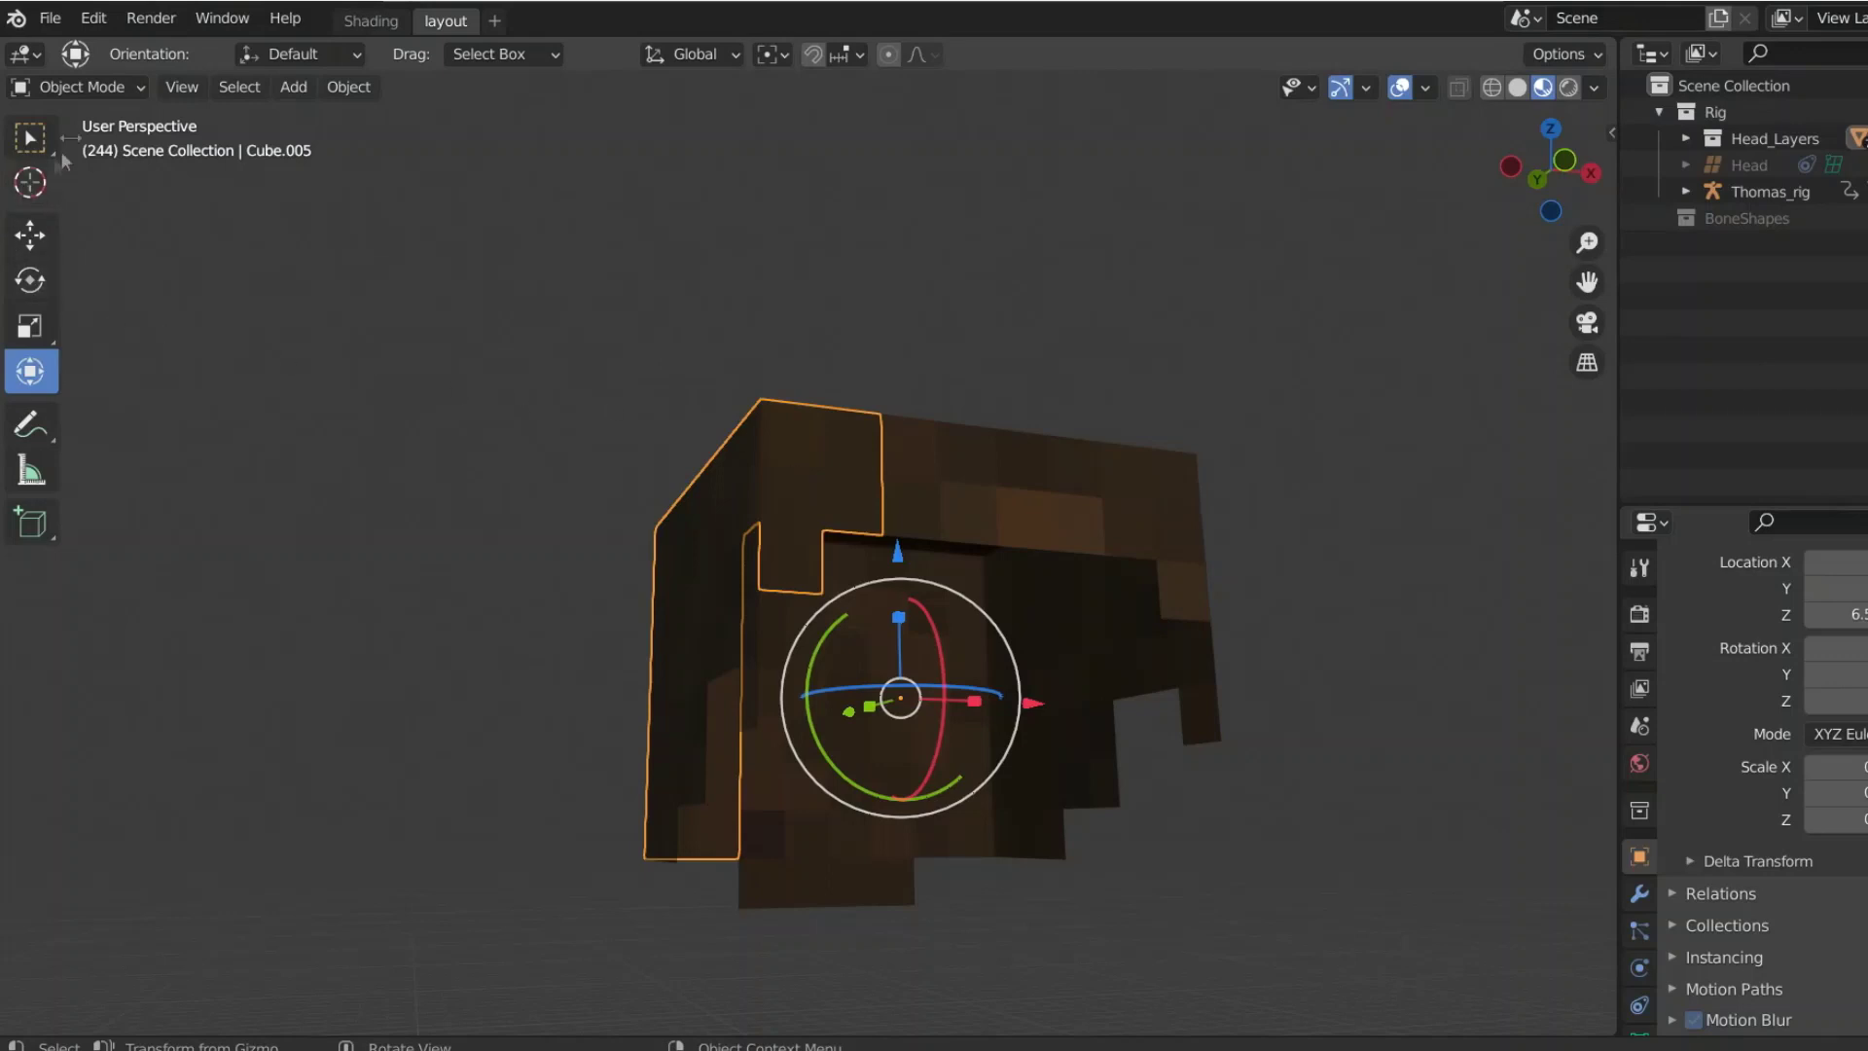
{"action": "left_click", "coordinate": [75, 88]}
{"action": "left_click", "coordinate": [72, 151]}
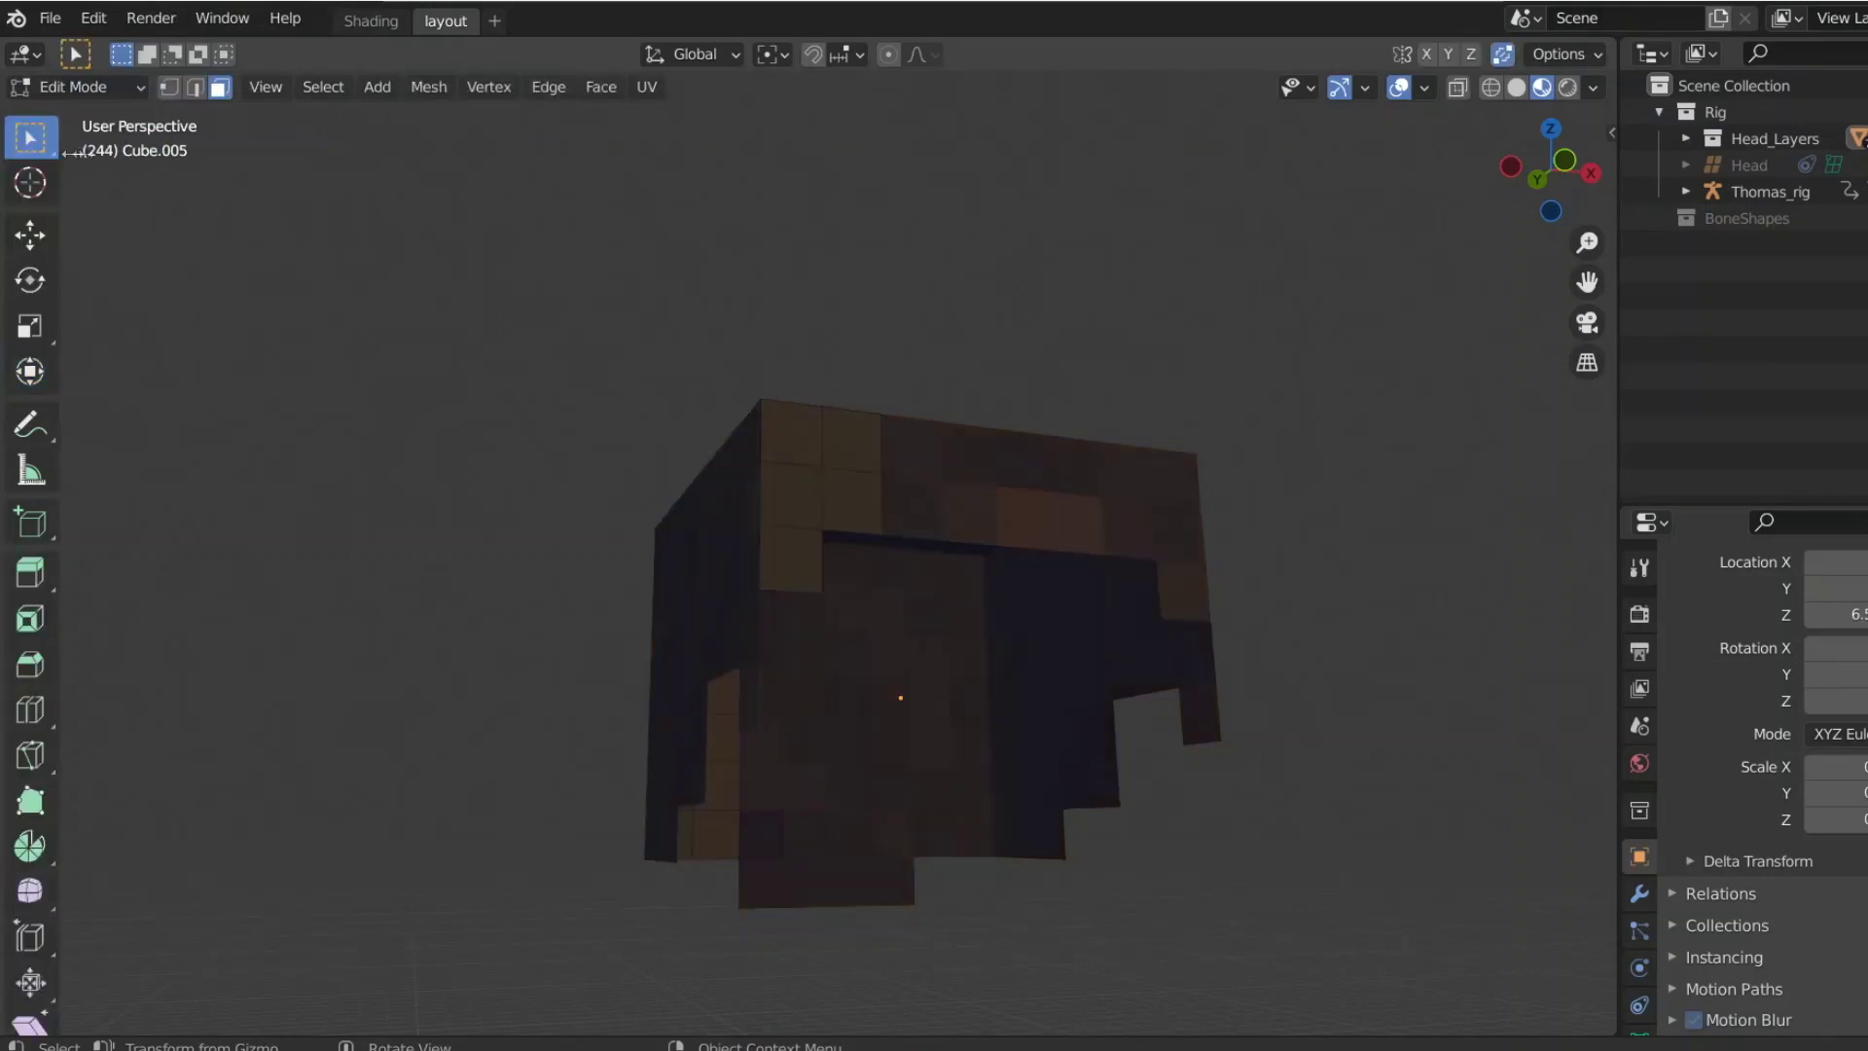
{"action": "left_click", "coordinate": [792, 565]}
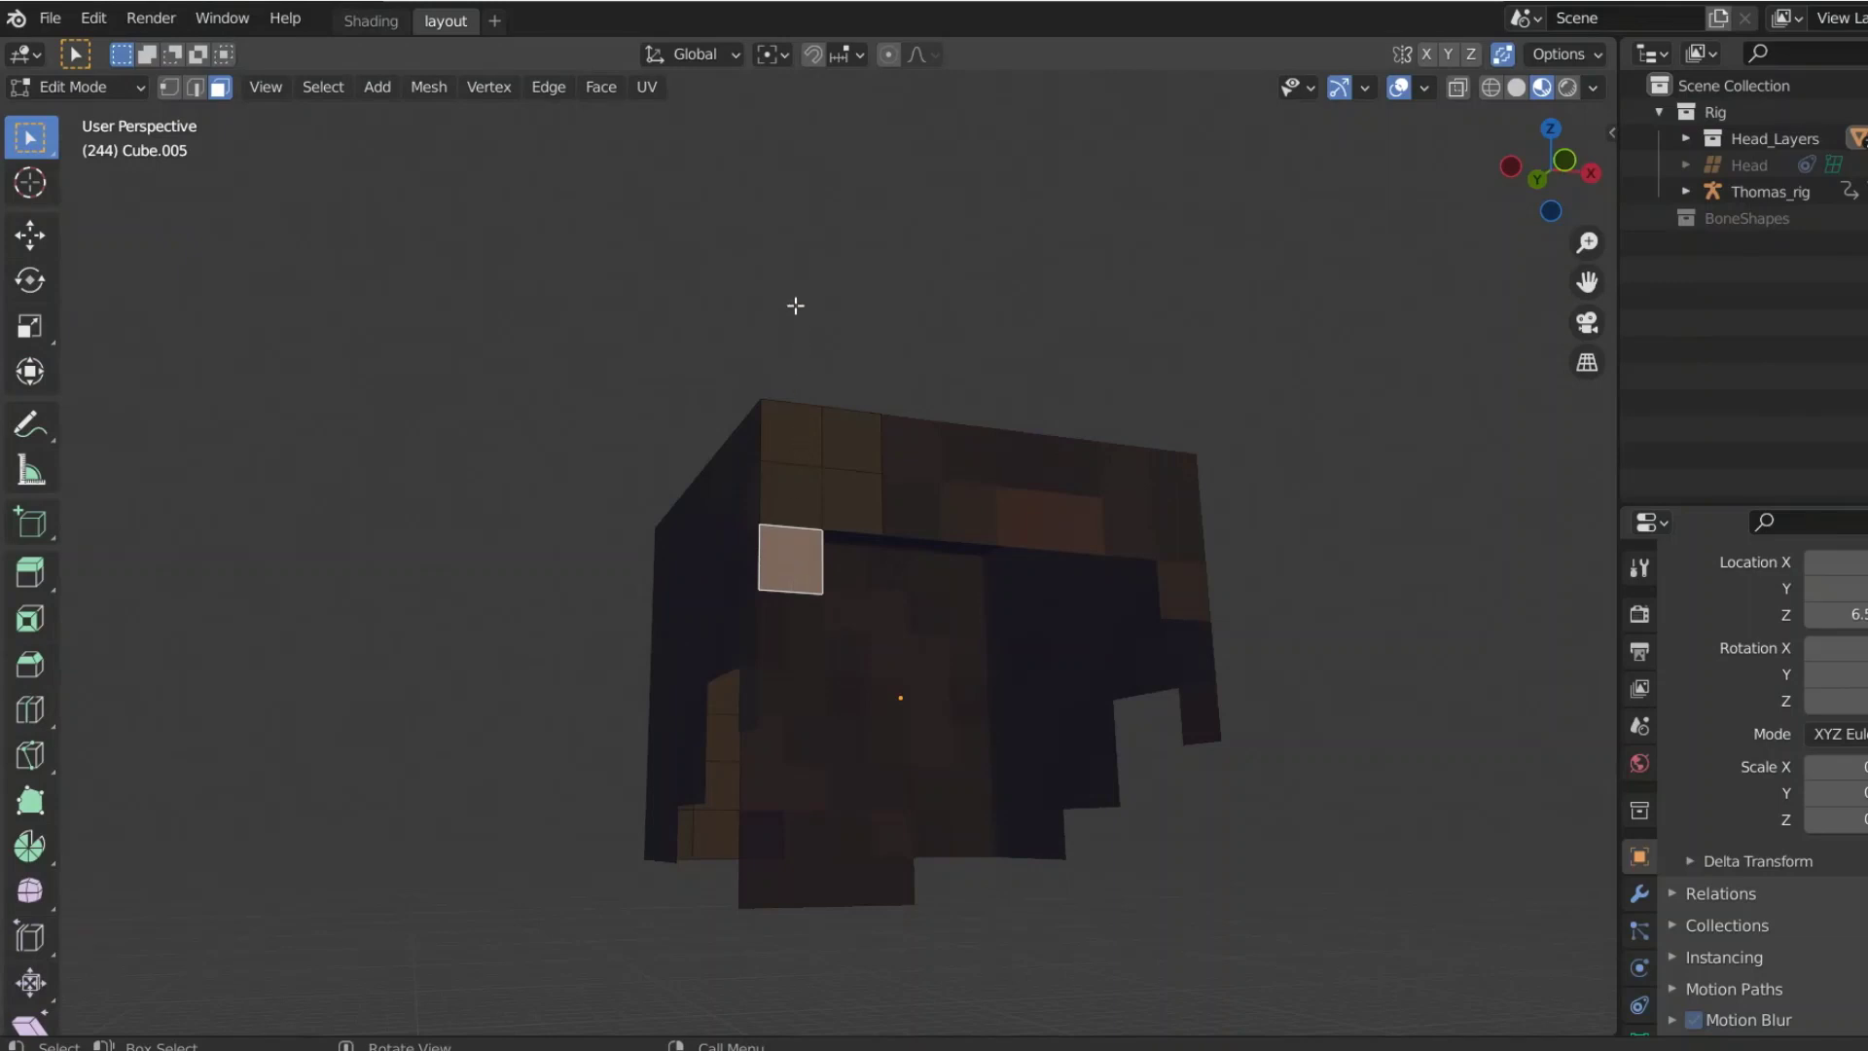
{"action": "left_click", "coordinate": [889, 56]}
Step: Rotate the strand's selected face -29.9° on X with proportional falloff
{"action": "left_click", "coordinate": [29, 370]}
{"action": "middle_click_drag", "start_coordinate": [768, 347], "coordinate": [680, 354]}
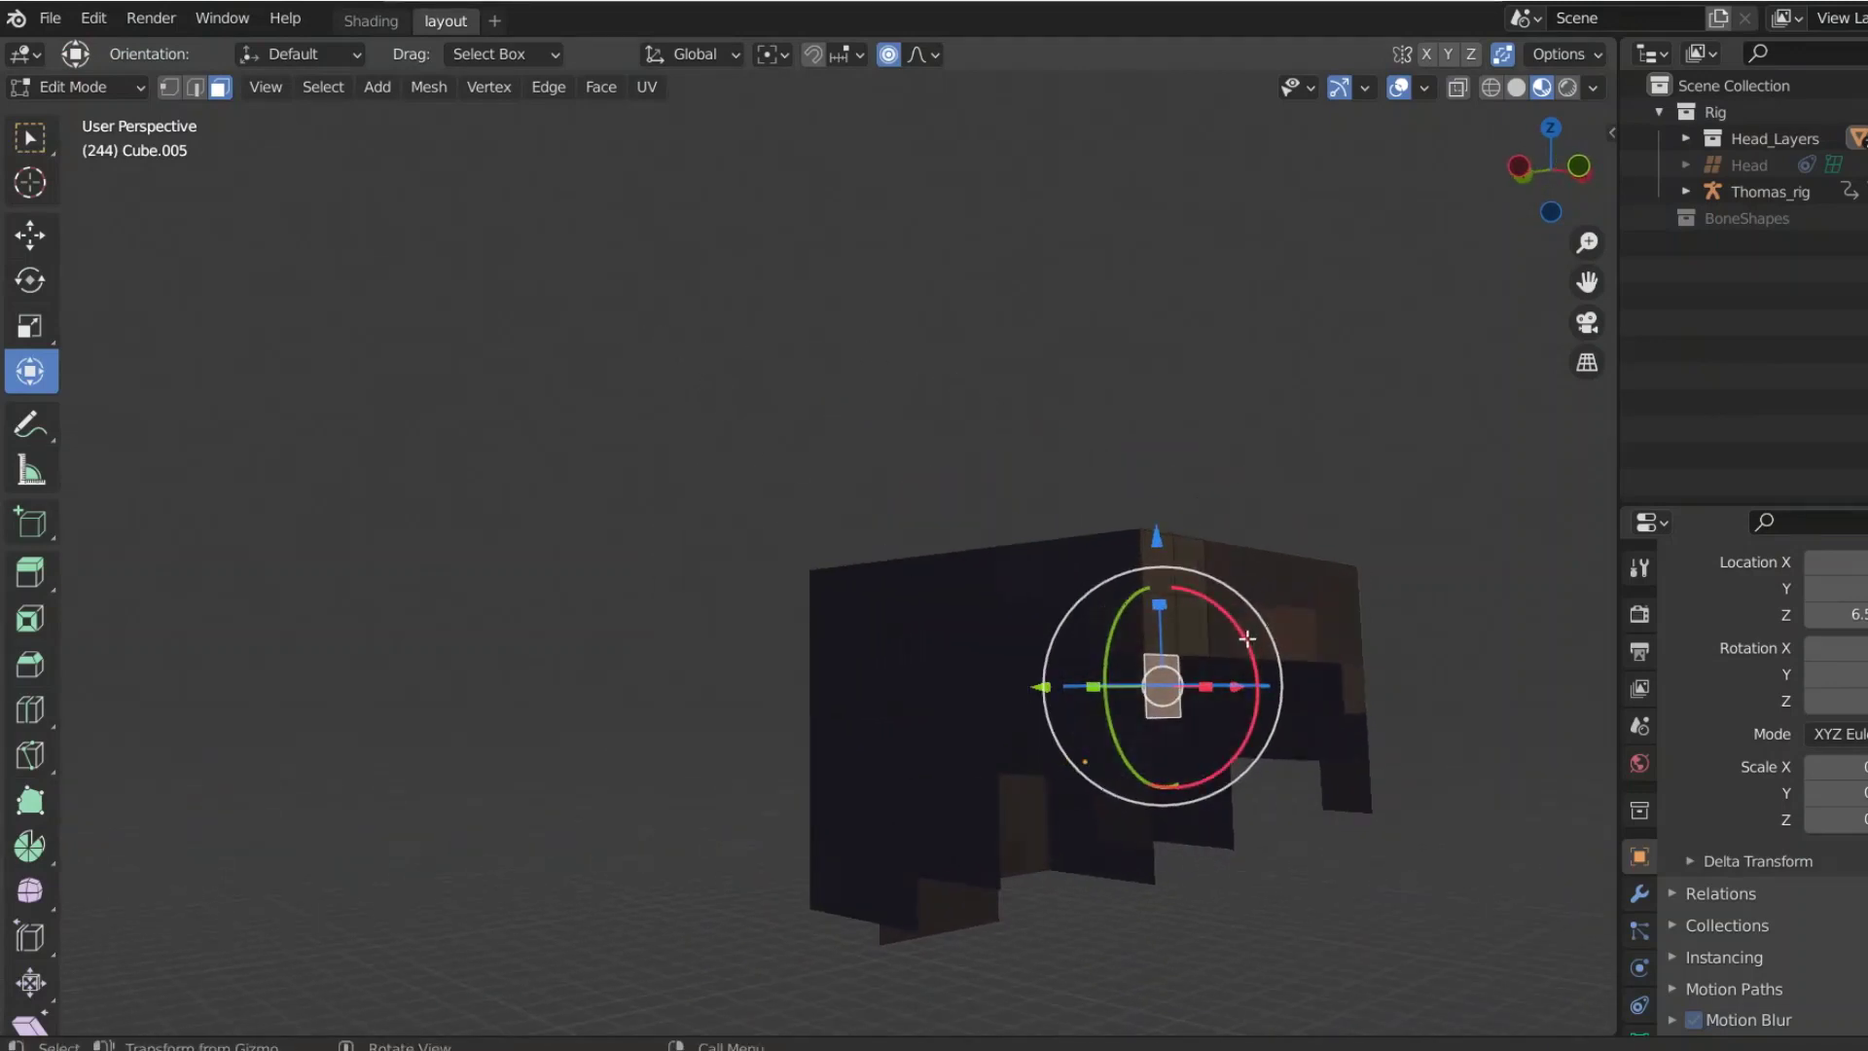
{"action": "left_click_drag", "start_coordinate": [1235, 627], "coordinate": [1173, 611]}
{"action": "middle_click_drag", "start_coordinate": [913, 512], "coordinate": [833, 546]}
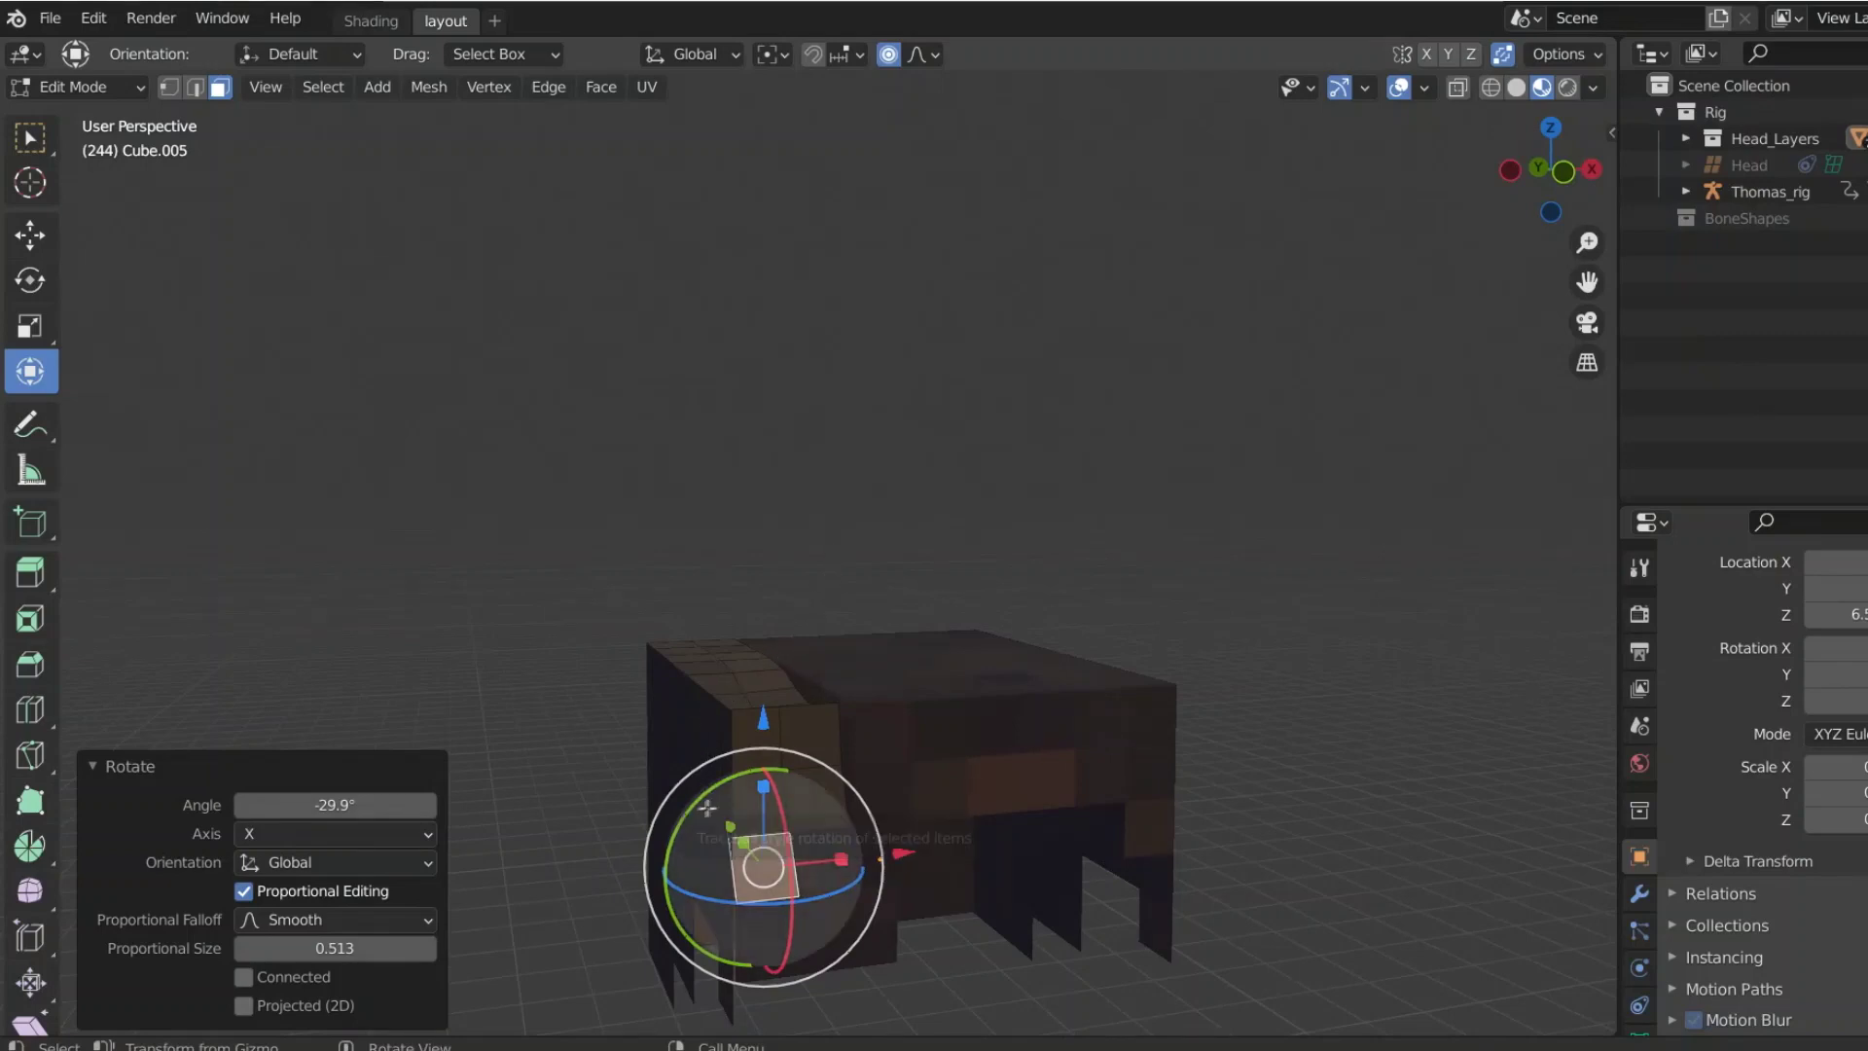
Step: Tilt the face around Y and X and nudge it along X, Y and Z
{"action": "left_click_drag", "start_coordinate": [705, 809], "coordinate": [729, 798]}
{"action": "left_click_drag", "start_coordinate": [903, 854], "coordinate": [876, 858]}
{"action": "middle_click_drag", "start_coordinate": [672, 771], "coordinate": [709, 767]}
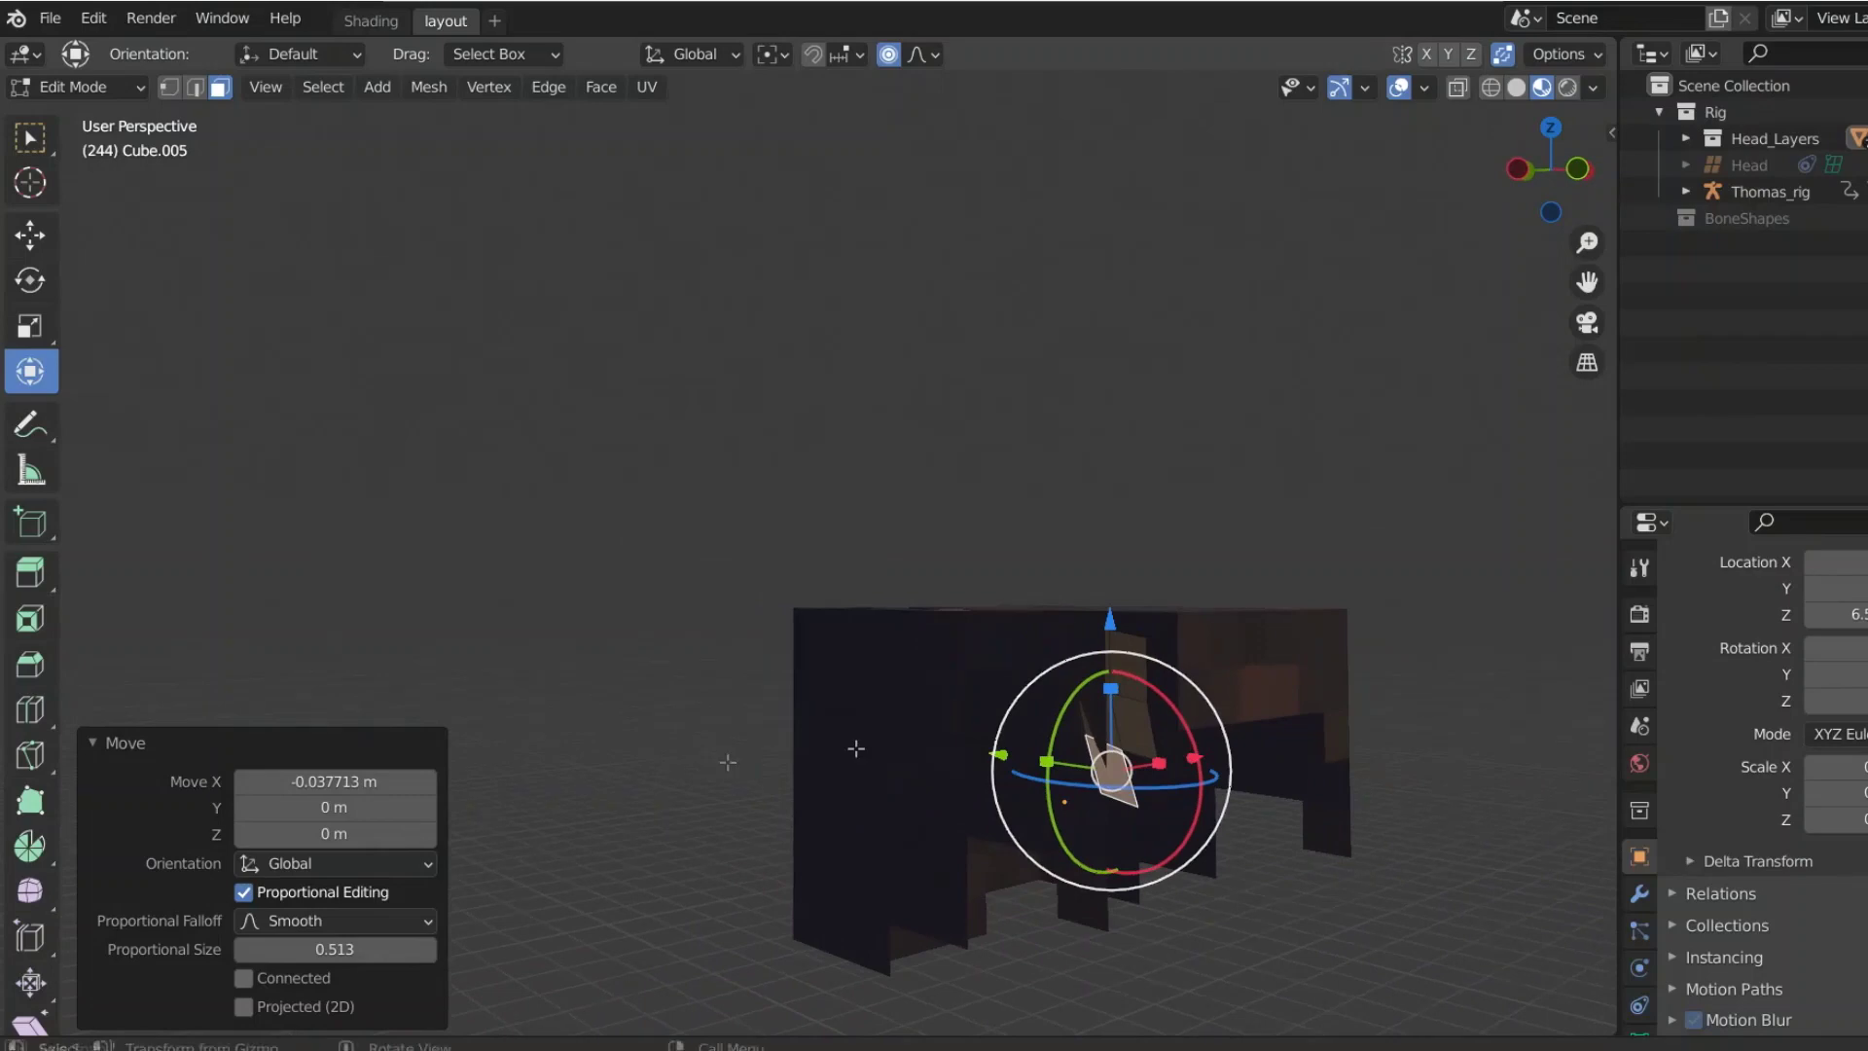
{"action": "left_click_drag", "start_coordinate": [1000, 756], "coordinate": [1059, 753]}
{"action": "left_click_drag", "start_coordinate": [1160, 634], "coordinate": [1121, 597]}
{"action": "middle_click_drag", "start_coordinate": [1121, 597], "coordinate": [949, 599]}
{"action": "left_click", "coordinate": [90, 739]}
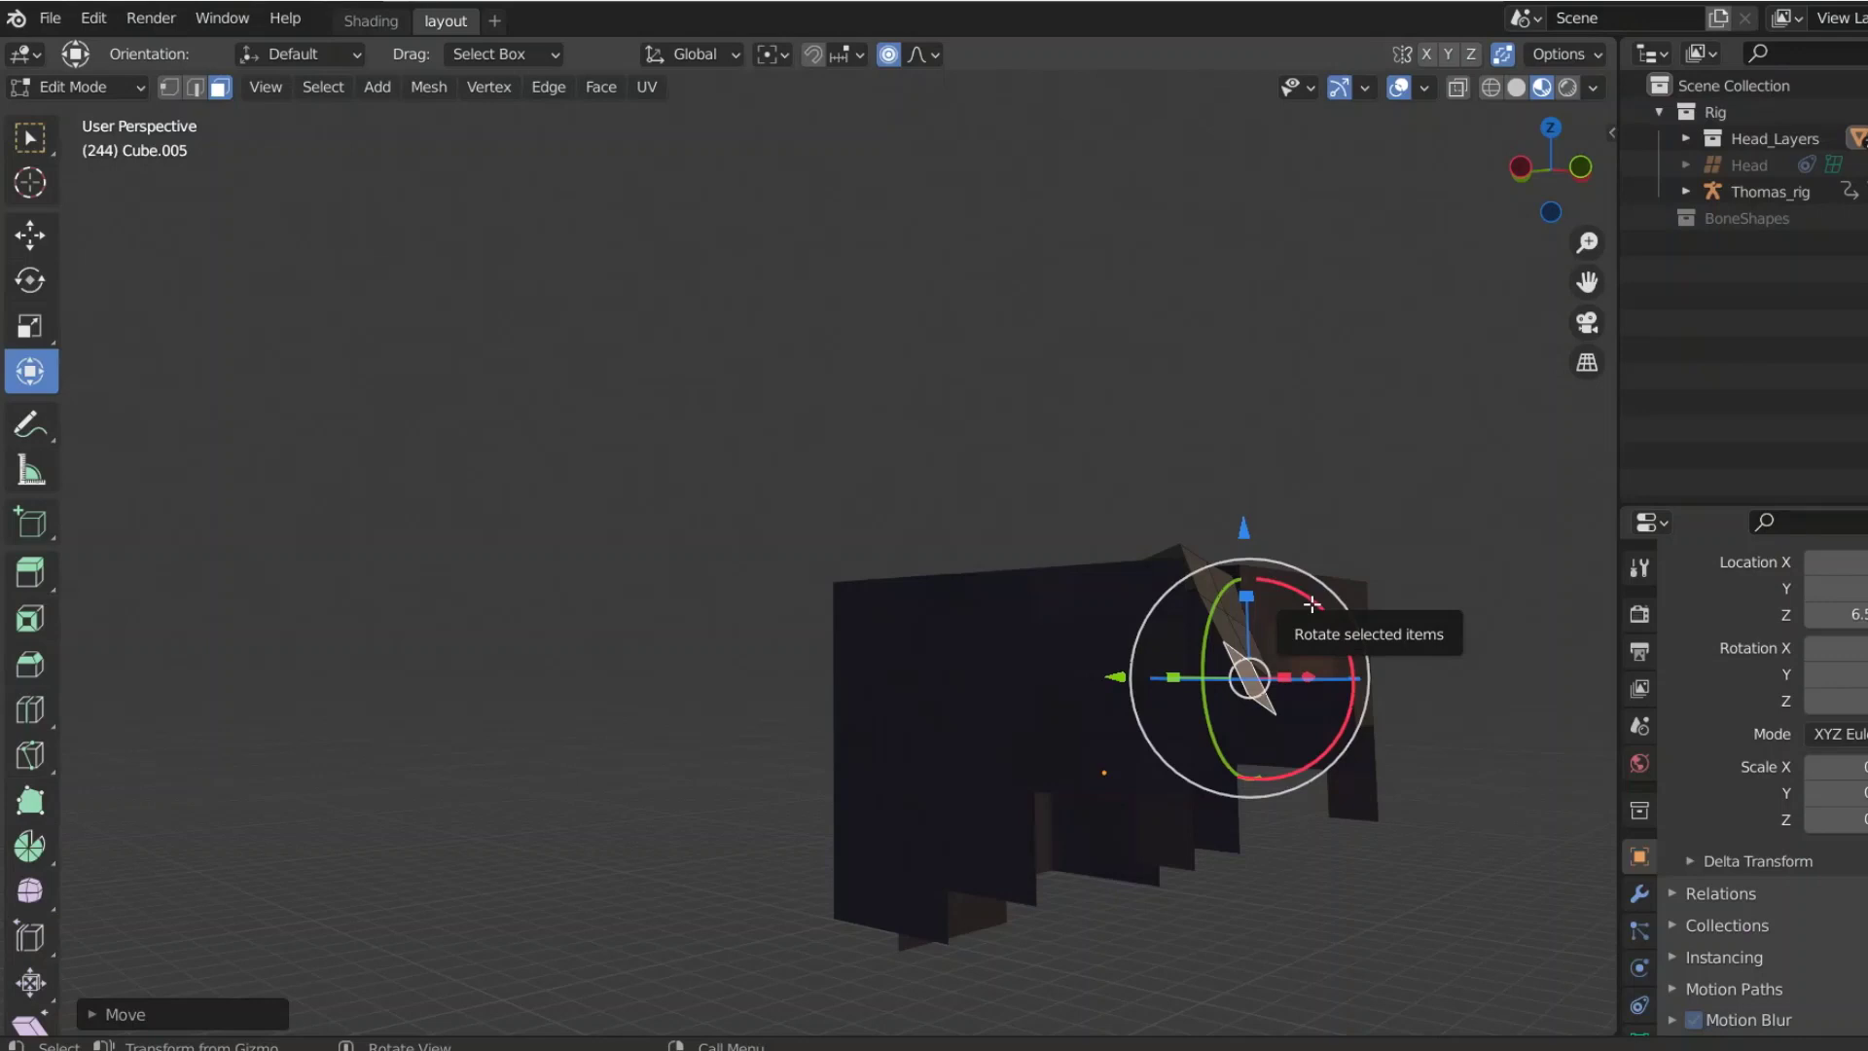
{"action": "left_click_drag", "start_coordinate": [1313, 608], "coordinate": [1328, 615]}
{"action": "middle_click_drag", "start_coordinate": [1328, 615], "coordinate": [644, 734]}
Step: Finish moving the current strand's faces with falloff along X and Z, then return to Object Mode
{"action": "key", "text": "g"}
{"action": "left_click", "coordinate": [1093, 805]}
{"action": "mouse_move", "coordinate": [1092, 804]}
{"action": "middle_mouse_down"}
{"action": "mouse_move", "coordinate": [1156, 794]}
{"action": "mouse_move", "coordinate": [1089, 778]}
{"action": "middle_mouse_up"}
{"action": "key", "text": "g"}
{"action": "key", "text": "x"}
{"action": "key", "text": "z"}
{"action": "right_click", "coordinate": [315, 633]}
{"action": "middle_click_drag", "start_coordinate": [315, 632], "coordinate": [1167, 807]}
{"action": "key", "text": "g"}
{"action": "key", "text": "x"}
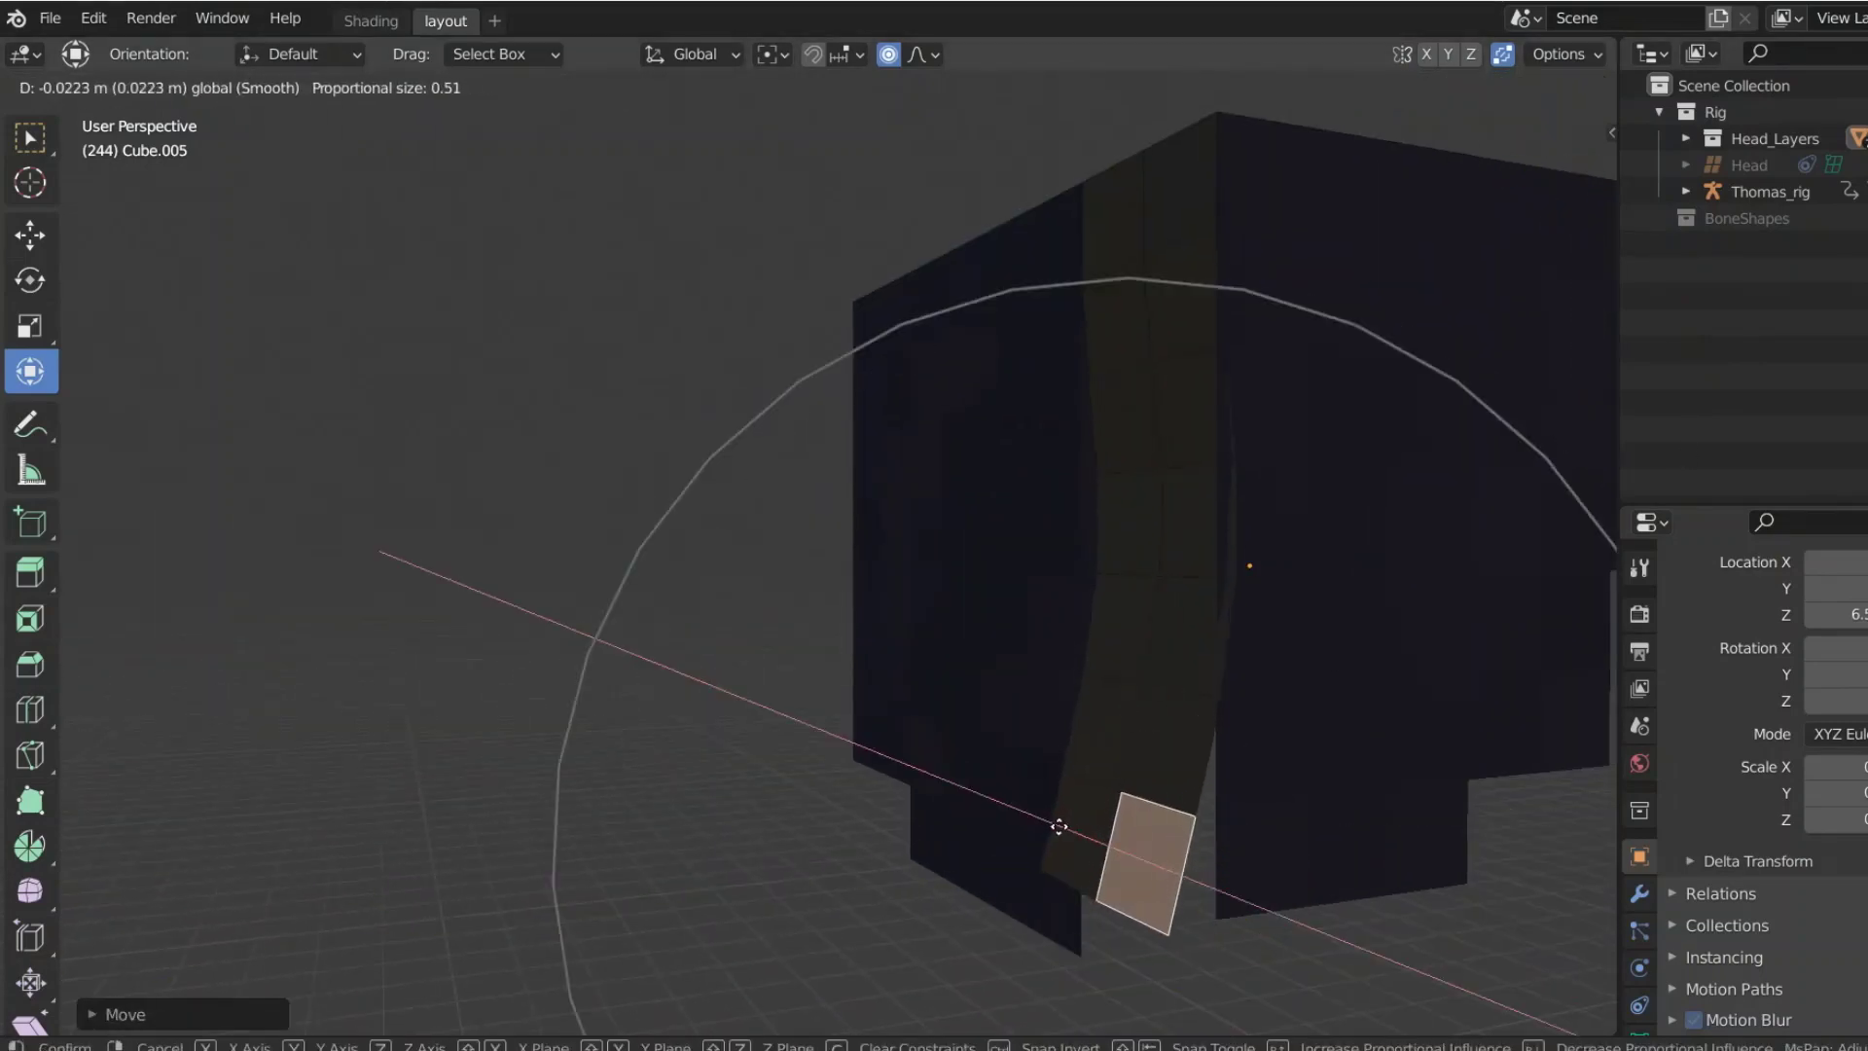
{"action": "right_click", "coordinate": [1059, 826]}
{"action": "key", "text": "Tab"}
Step: Enter Edit Mode on Cube.006, then move and rotate its selected face
{"action": "left_click", "coordinate": [681, 535]}
{"action": "left_click", "coordinate": [78, 87]}
{"action": "left_click", "coordinate": [78, 146]}
{"action": "key", "text": "g"}
{"action": "left_click", "coordinate": [375, 884]}
{"action": "middle_click_drag", "start_coordinate": [375, 885], "coordinate": [888, 709]}
{"action": "scroll", "coordinate": [1147, 505], "scroll_direction": "down", "scroll_amount": 4}
{"action": "key", "text": "r"}
{"action": "left_click", "coordinate": [1147, 505]}
{"action": "middle_click_drag", "start_coordinate": [1147, 504], "coordinate": [542, 450]}
{"action": "scroll", "coordinate": [541, 450], "scroll_direction": "up", "scroll_amount": 3}
Step: Swing Cube.006's right-side flaps outward with smooth falloff, then return to Object Mode
{"action": "key", "text": "g"}
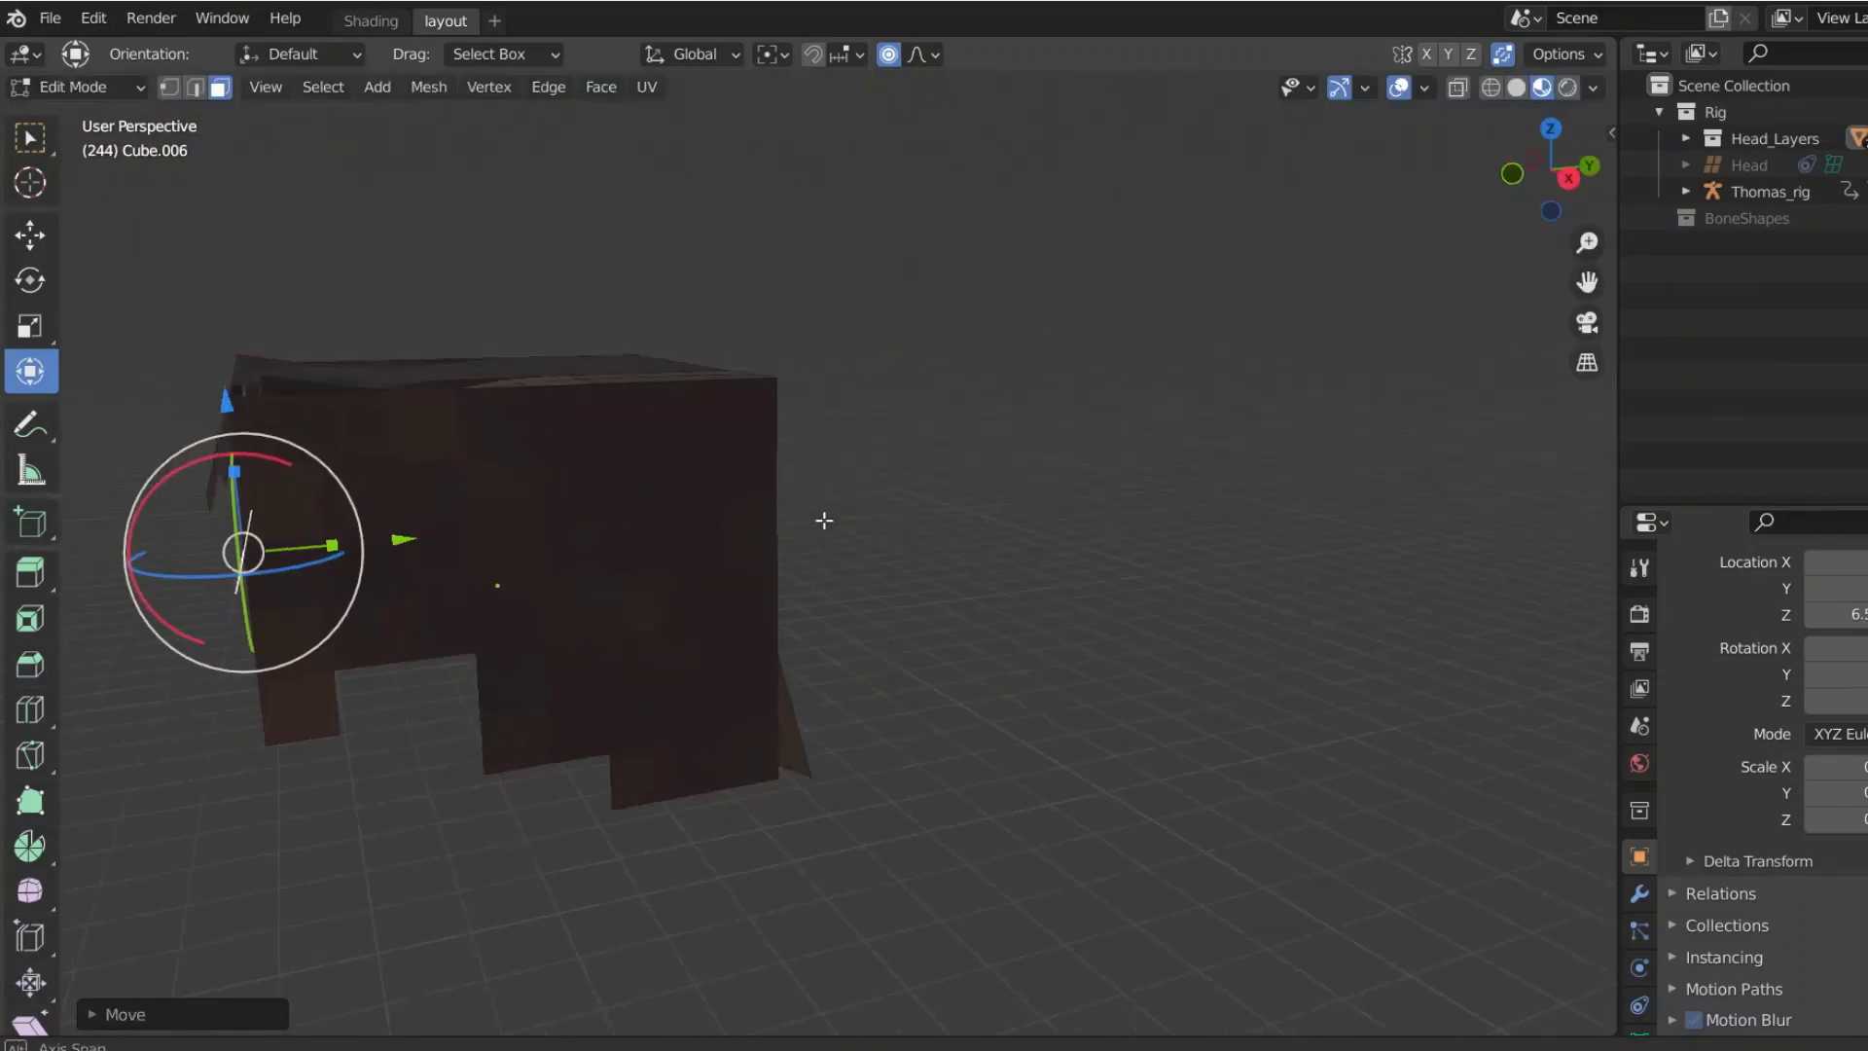
{"action": "middle_click_drag", "start_coordinate": [824, 520], "coordinate": [938, 529]}
{"action": "key", "text": "g"}
{"action": "key", "text": "Escape"}
{"action": "middle_click_drag", "start_coordinate": [558, 563], "coordinate": [1063, 307]}
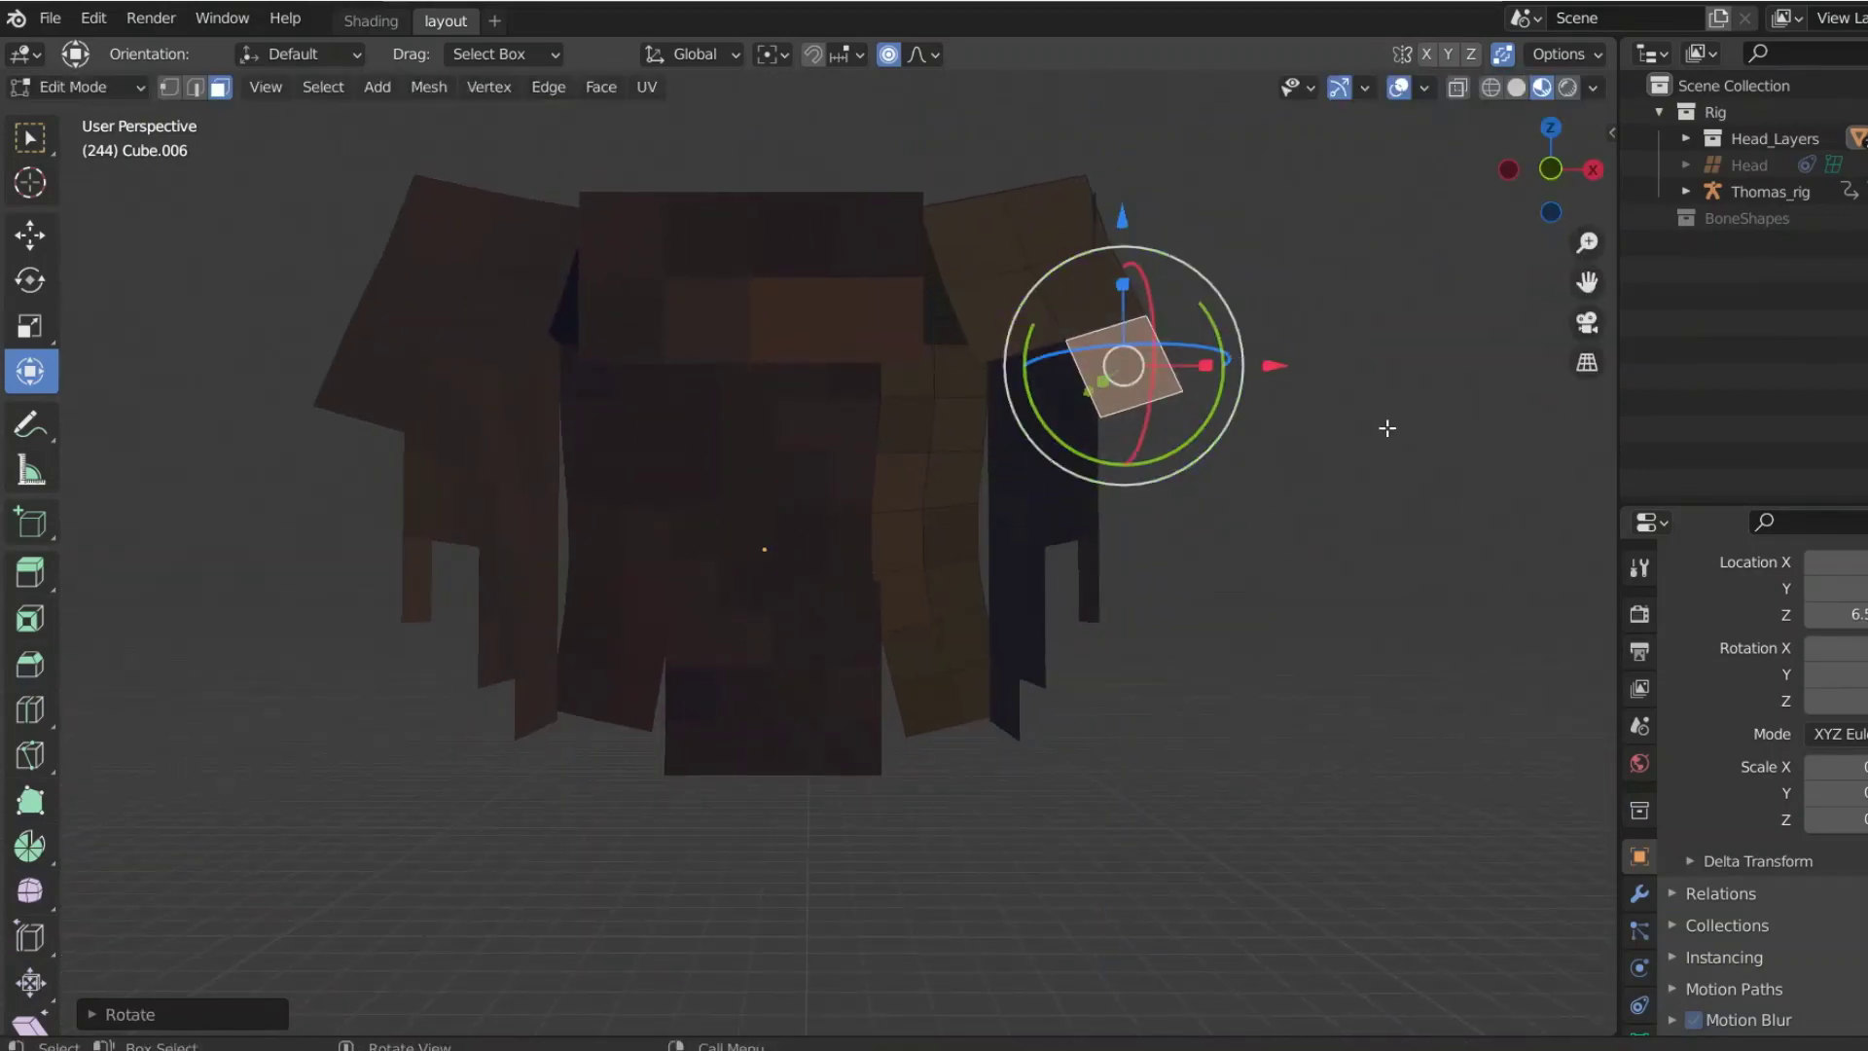
{"action": "left_click_drag", "start_coordinate": [1177, 316], "coordinate": [1385, 428]}
{"action": "middle_click_drag", "start_coordinate": [1384, 428], "coordinate": [1070, 437]}
{"action": "left_click", "coordinate": [78, 87]}
Step: Bend Cube.007 by rotating its face about Y and moving it along X, then exit Edit Mode
{"action": "left_click", "coordinate": [73, 114]}
{"action": "left_click", "coordinate": [224, 505]}
{"action": "middle_click_drag", "start_coordinate": [175, 500], "coordinate": [121, 765]}
{"action": "key", "text": "Tab"}
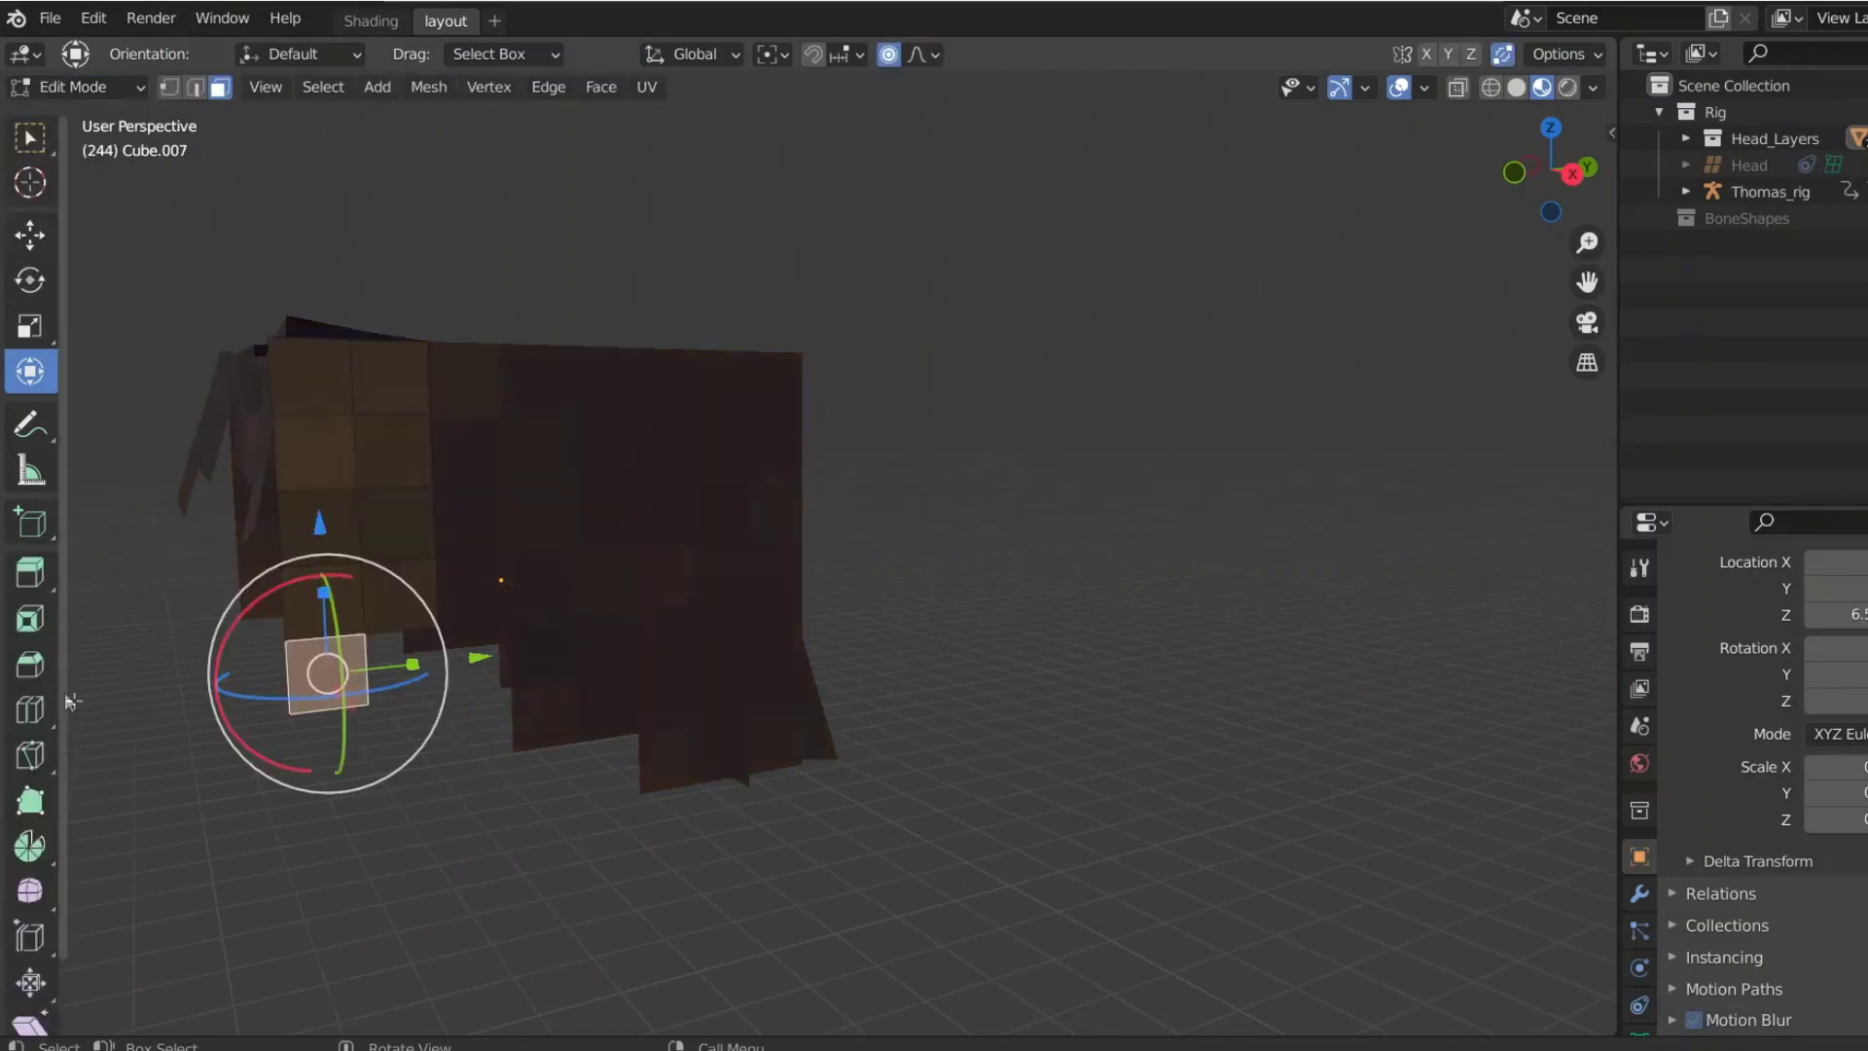
{"action": "scroll", "coordinate": [120, 766], "scroll_direction": "up", "scroll_amount": 3}
{"action": "key", "text": "r"}
{"action": "key", "text": "y"}
{"action": "key", "text": "Return"}
{"action": "key", "text": "g"}
{"action": "key", "text": "x"}
{"action": "key", "text": "Return"}
{"action": "scroll", "coordinate": [403, 658], "scroll_direction": "down", "scroll_amount": 3}
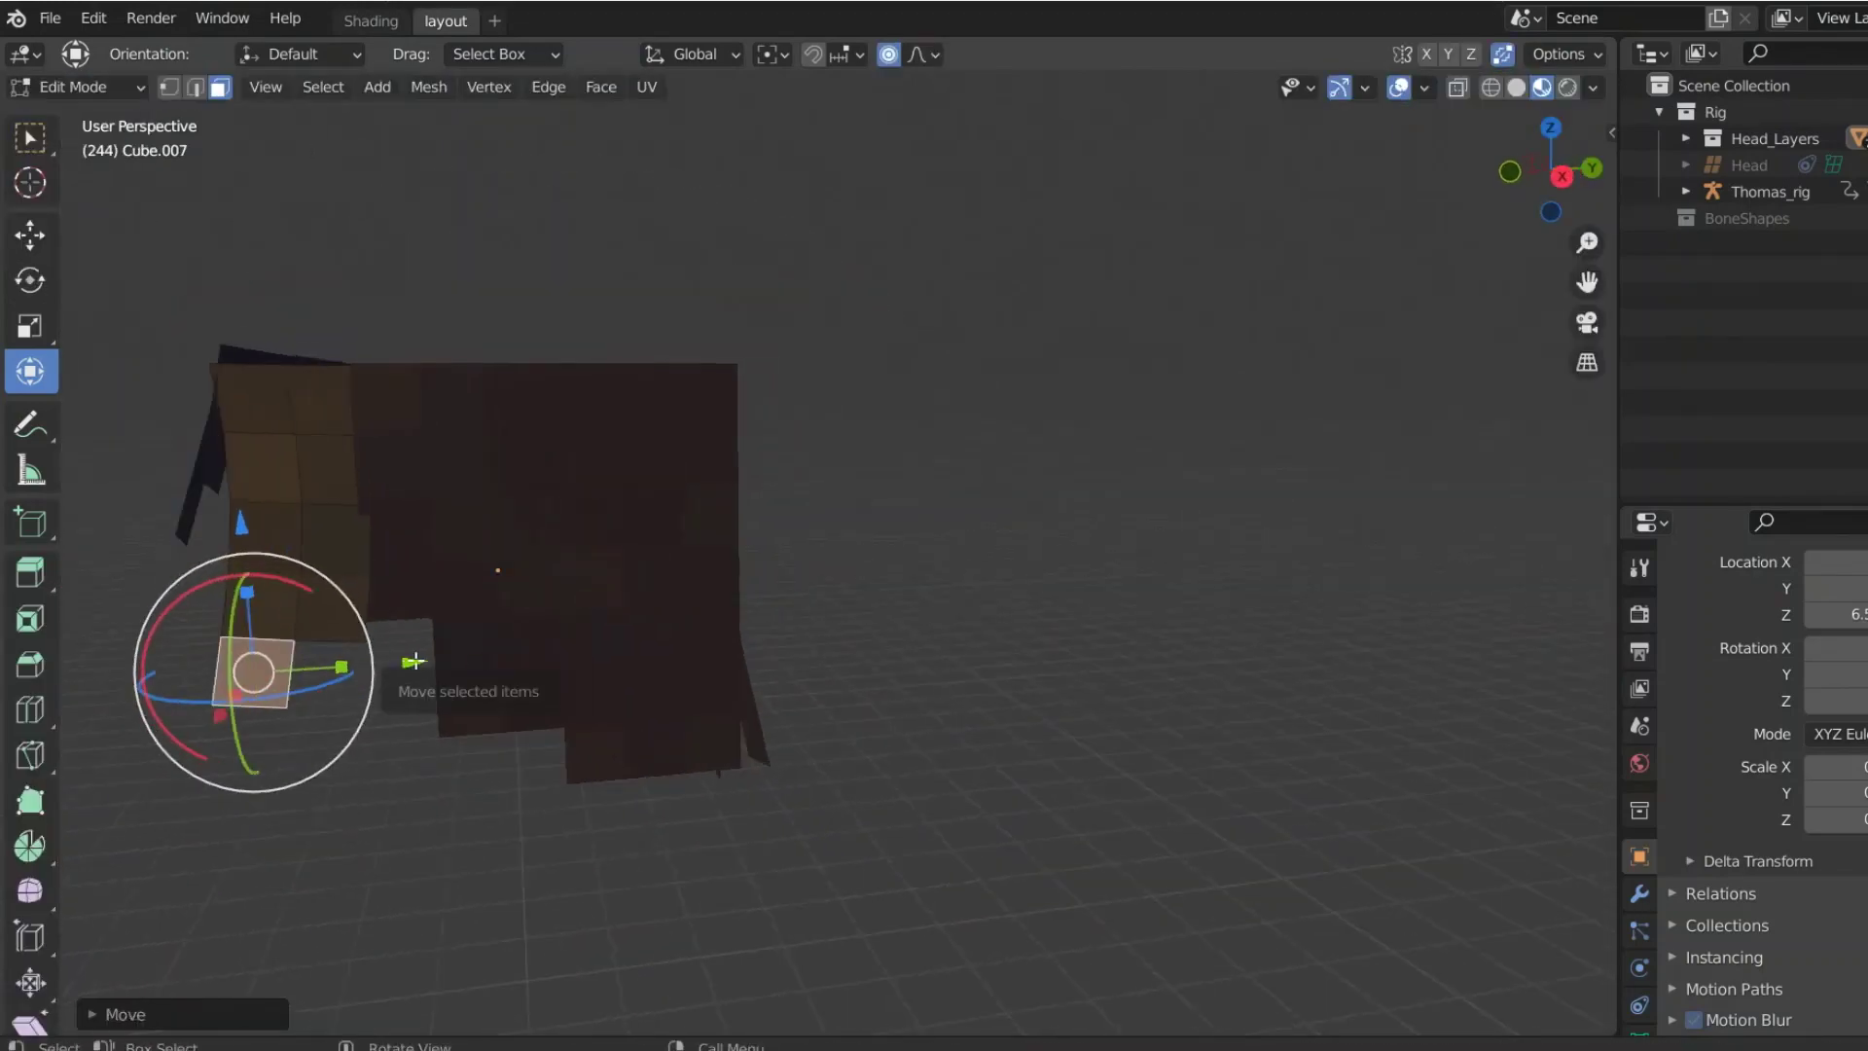
{"action": "middle_click_drag", "start_coordinate": [404, 658], "coordinate": [738, 725]}
{"action": "key", "text": "Tab"}
Step: Bend Cube.008 by rotating its face about Y and moving it along X, then exit Edit Mode
{"action": "left_click", "coordinate": [876, 515]}
{"action": "left_click", "coordinate": [78, 87]}
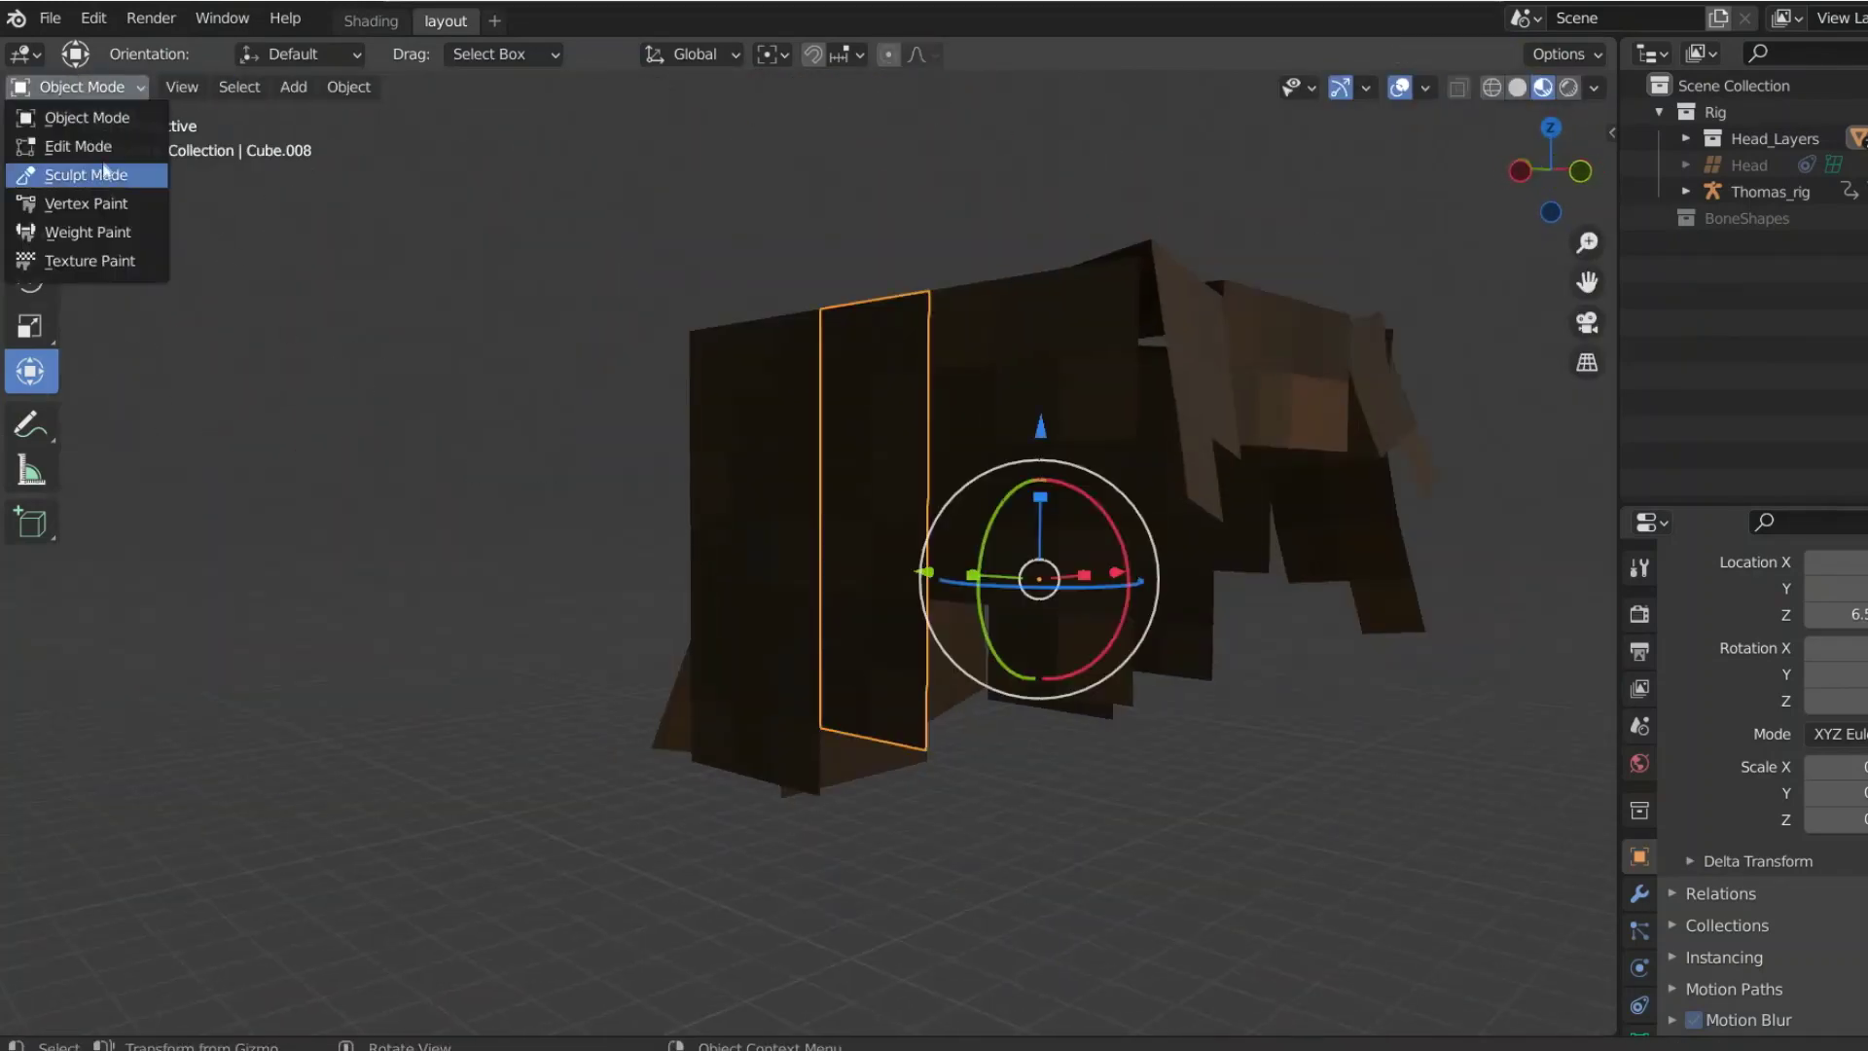
{"action": "left_click", "coordinate": [78, 145]}
{"action": "middle_click_drag", "start_coordinate": [876, 717], "coordinate": [259, 584]}
{"action": "key", "text": "r"}
{"action": "key", "text": "y"}
{"action": "key", "text": "Return"}
{"action": "key", "text": "g"}
{"action": "key", "text": "x"}
{"action": "key", "text": "Return"}
{"action": "key", "text": "Tab"}
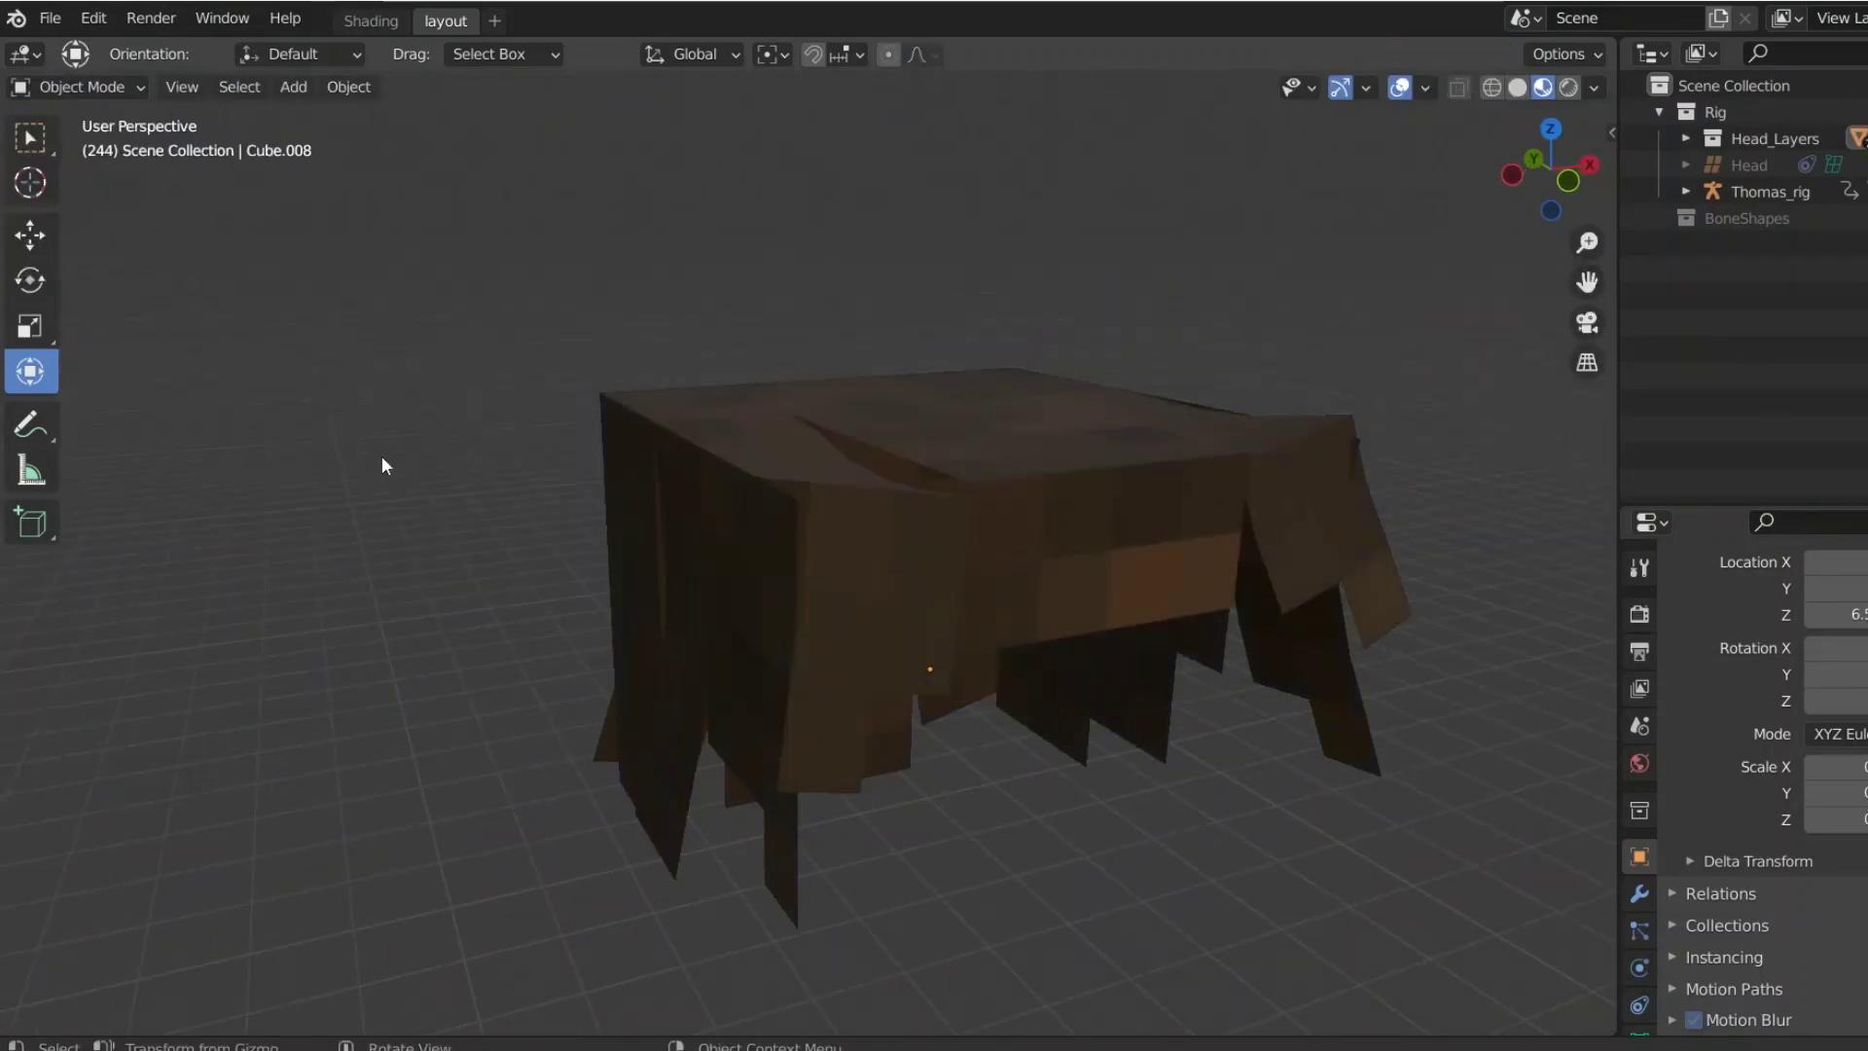
Step: Select the front strand Cube.005 and show its modifier stack with the Lattice modifier
{"action": "mouse_move", "coordinate": [381, 458]}
{"action": "middle_mouse_down"}
{"action": "mouse_move", "coordinate": [295, 367]}
{"action": "mouse_move", "coordinate": [362, 364]}
{"action": "mouse_move", "coordinate": [429, 436]}
{"action": "mouse_move", "coordinate": [420, 468]}
{"action": "mouse_move", "coordinate": [388, 469]}
{"action": "mouse_move", "coordinate": [370, 442]}
{"action": "mouse_move", "coordinate": [460, 382]}
{"action": "mouse_move", "coordinate": [690, 335]}
{"action": "mouse_move", "coordinate": [878, 469]}
{"action": "mouse_move", "coordinate": [899, 451]}
{"action": "mouse_move", "coordinate": [450, 479]}
{"action": "mouse_move", "coordinate": [391, 442]}
{"action": "middle_mouse_up"}
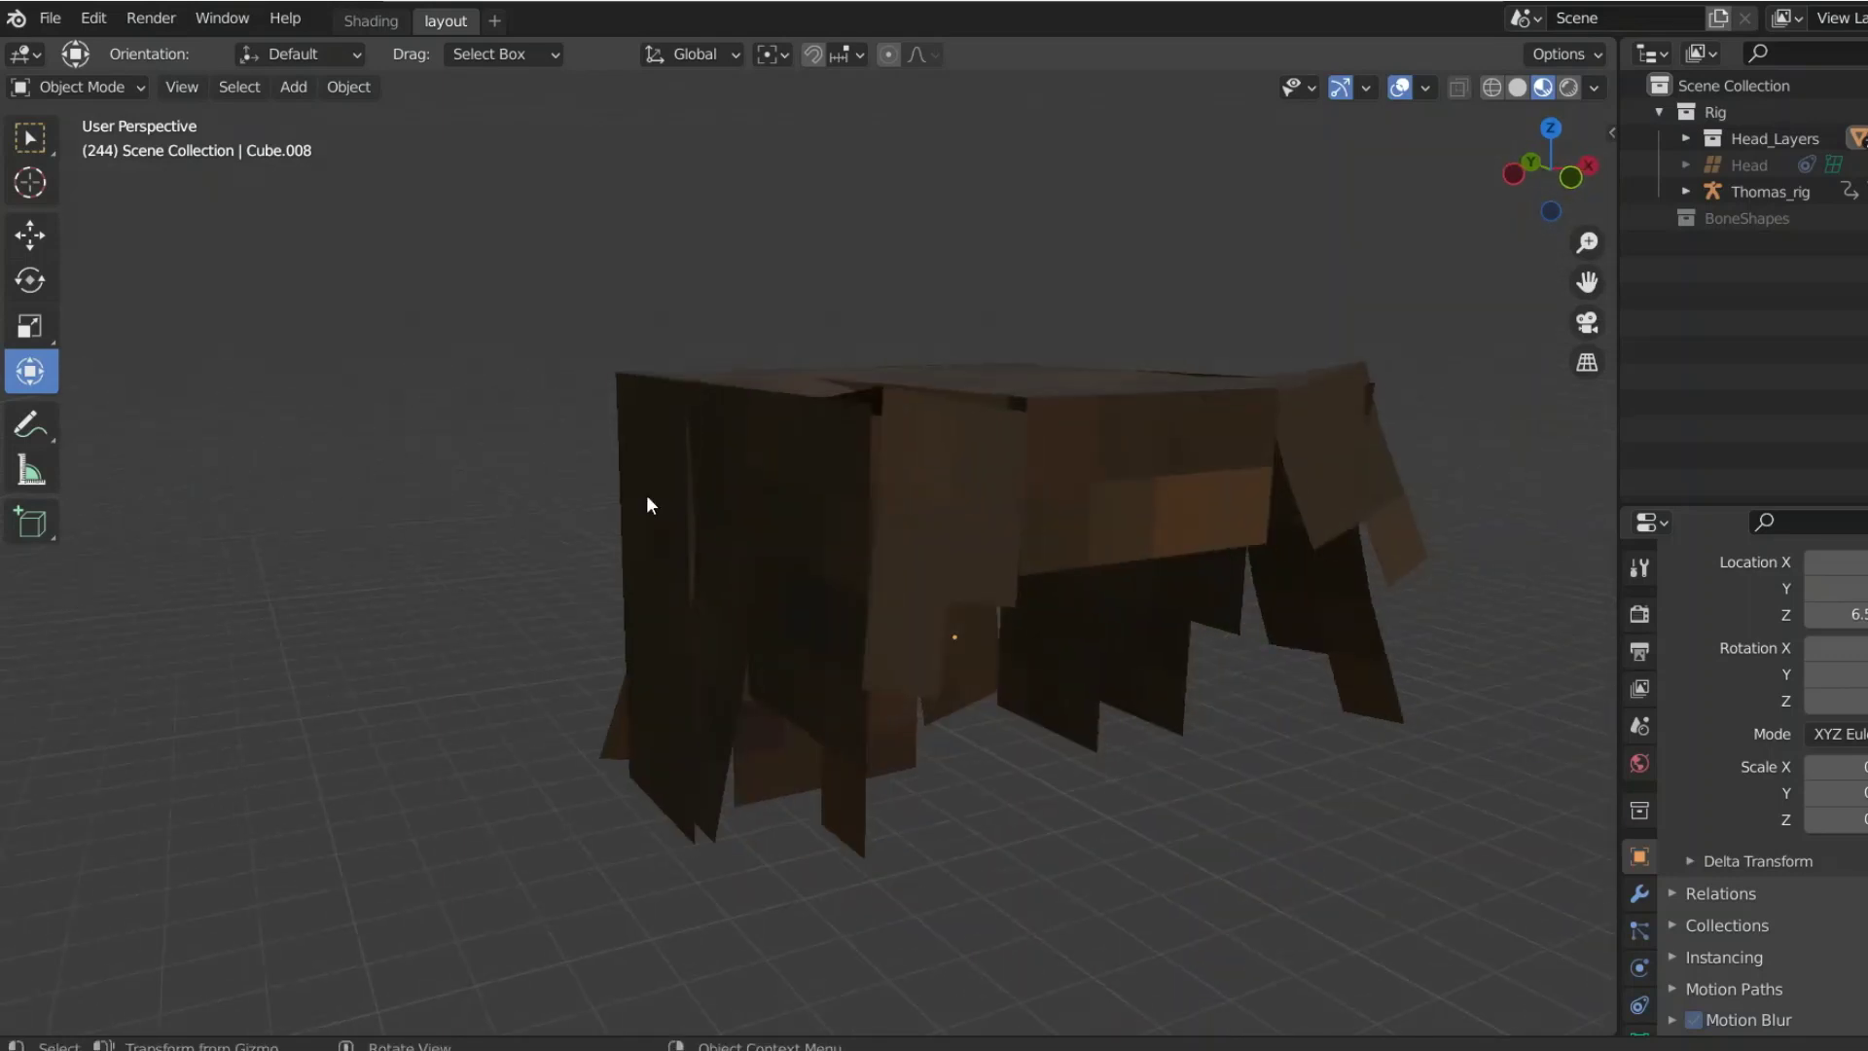
{"action": "left_click", "coordinate": [925, 488]}
{"action": "left_click", "coordinate": [1641, 809]}
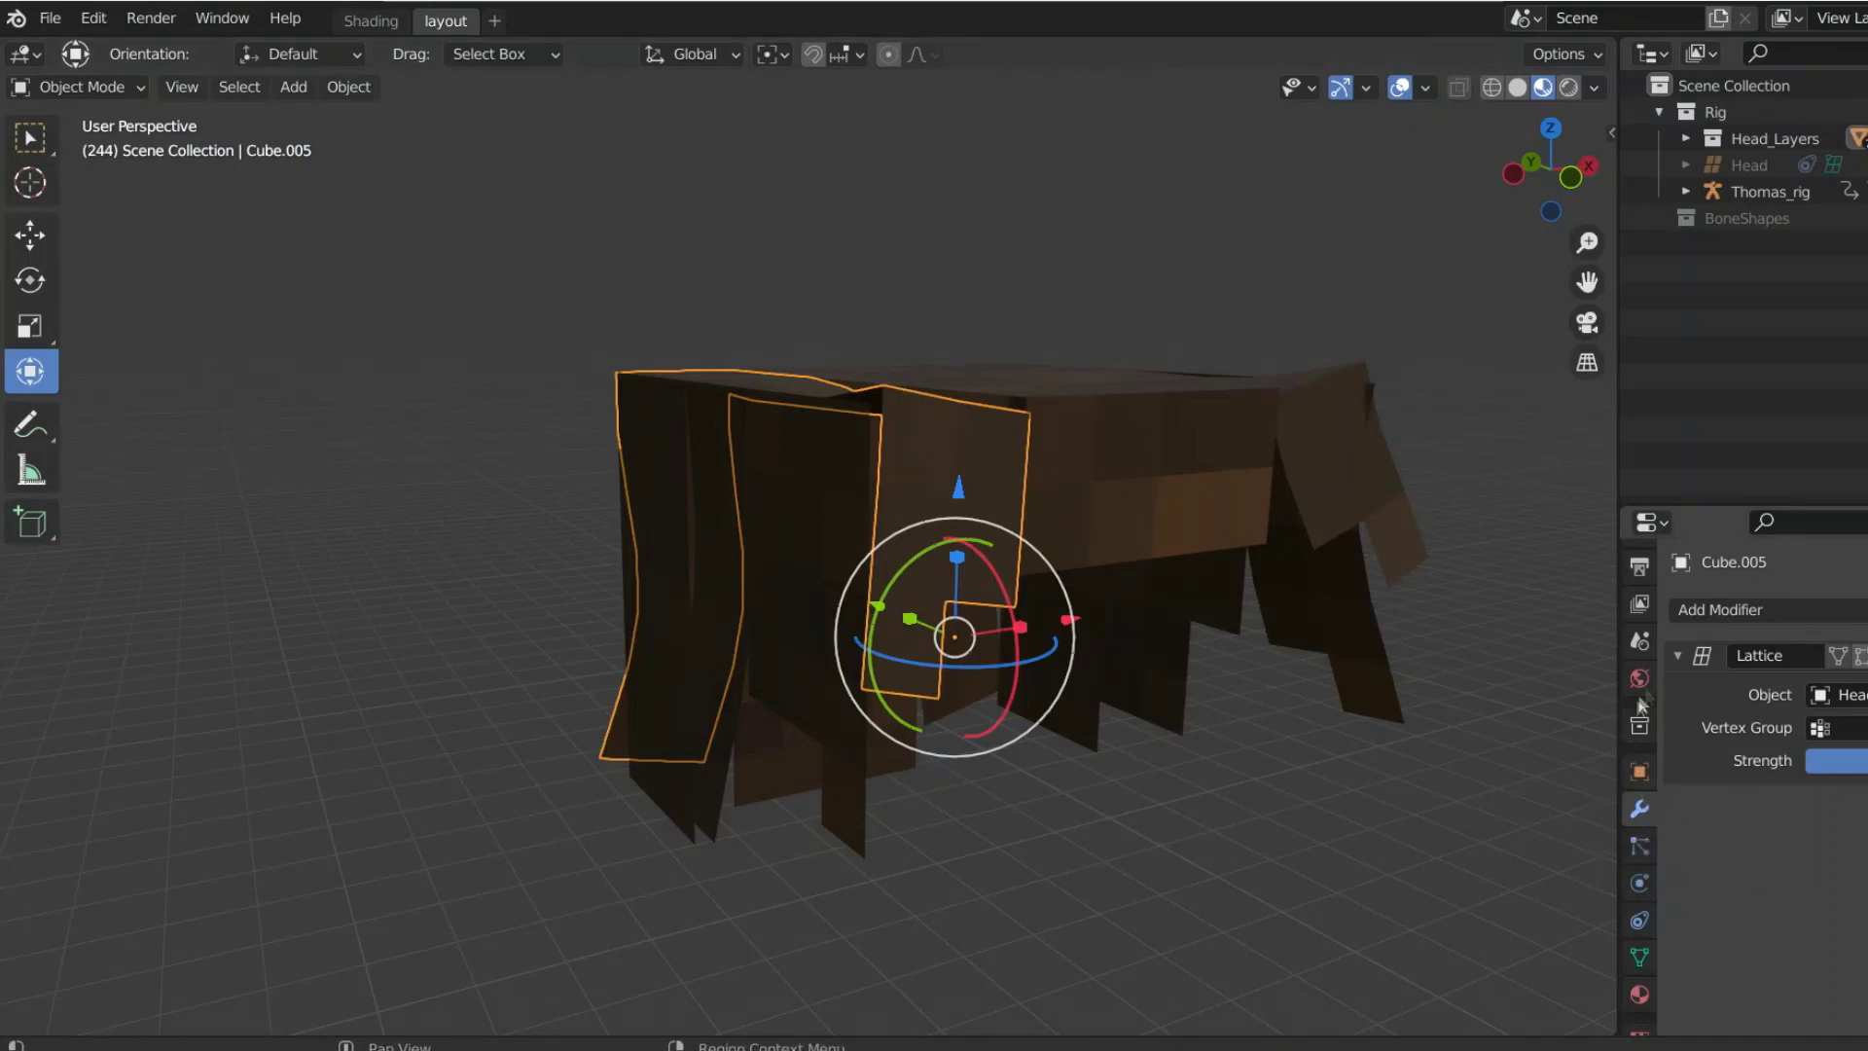
Step: Add a Solidify modifier to Cube.005 and drag its Thickness higher
{"action": "left_click", "coordinate": [1757, 609]}
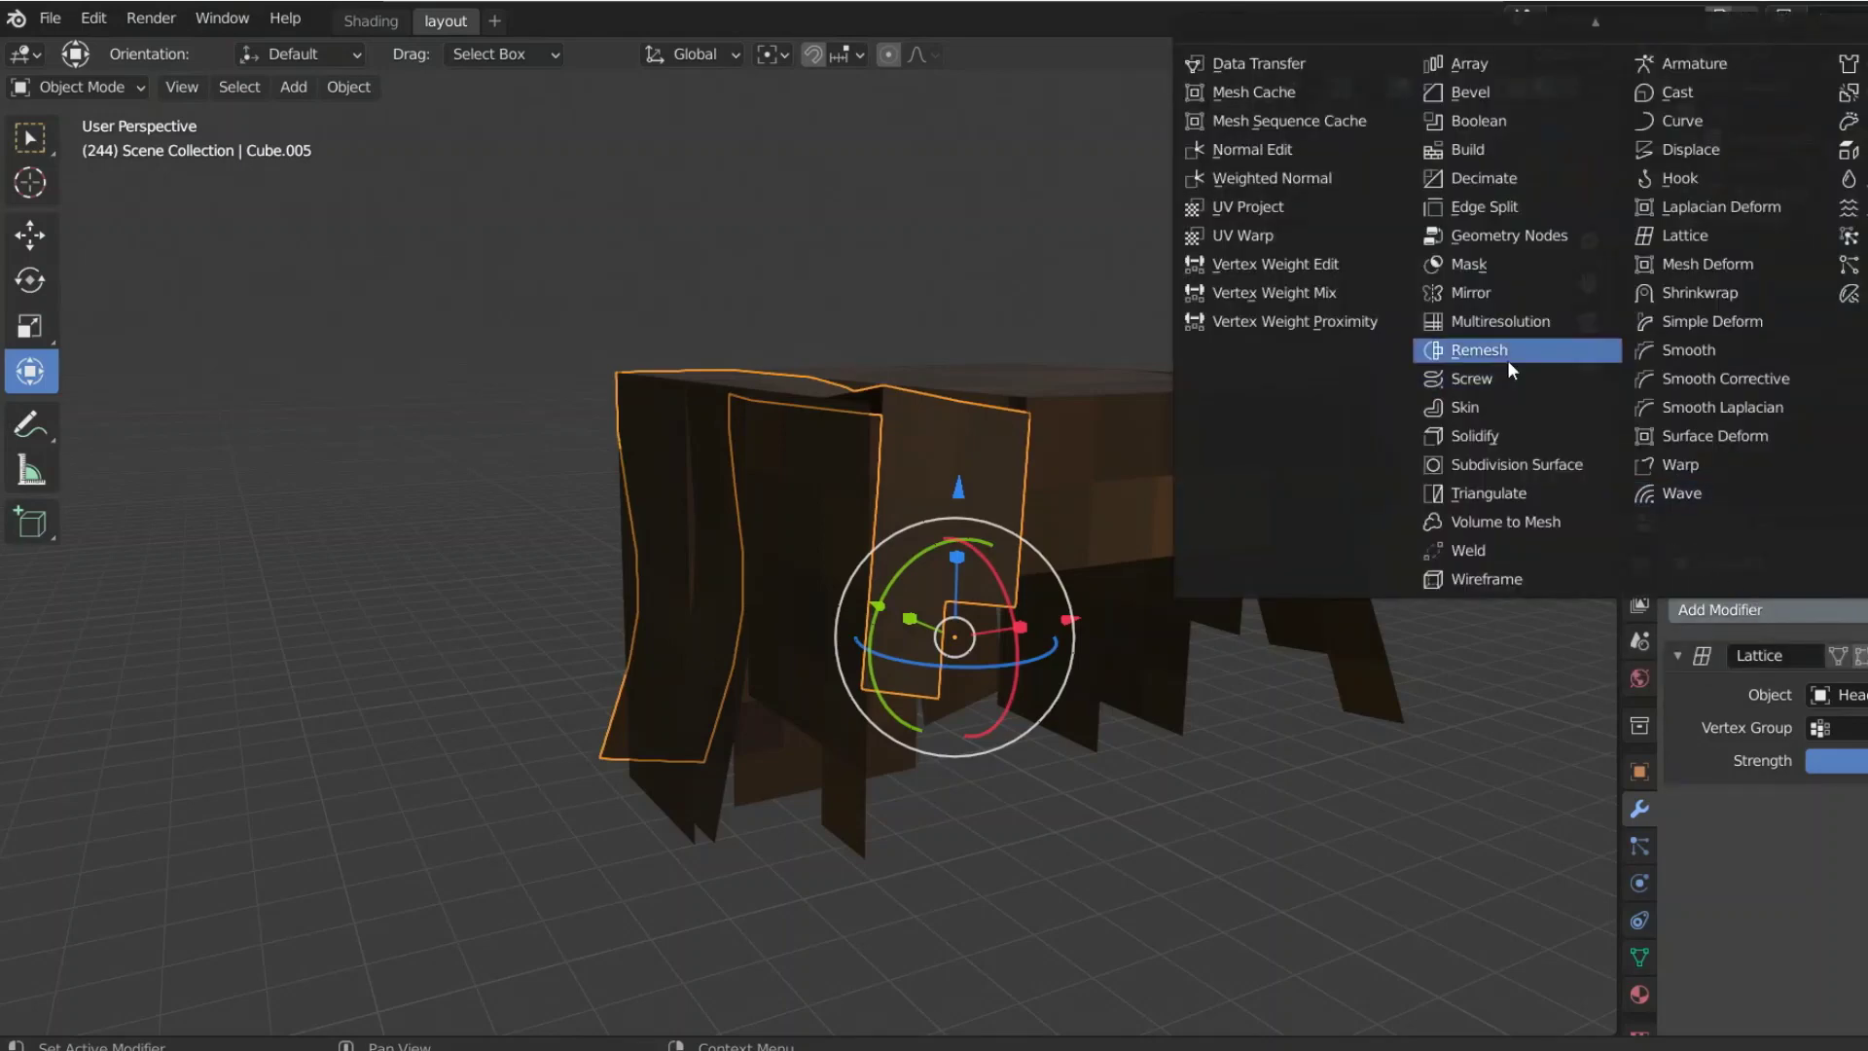
{"action": "left_click", "coordinate": [1498, 428]}
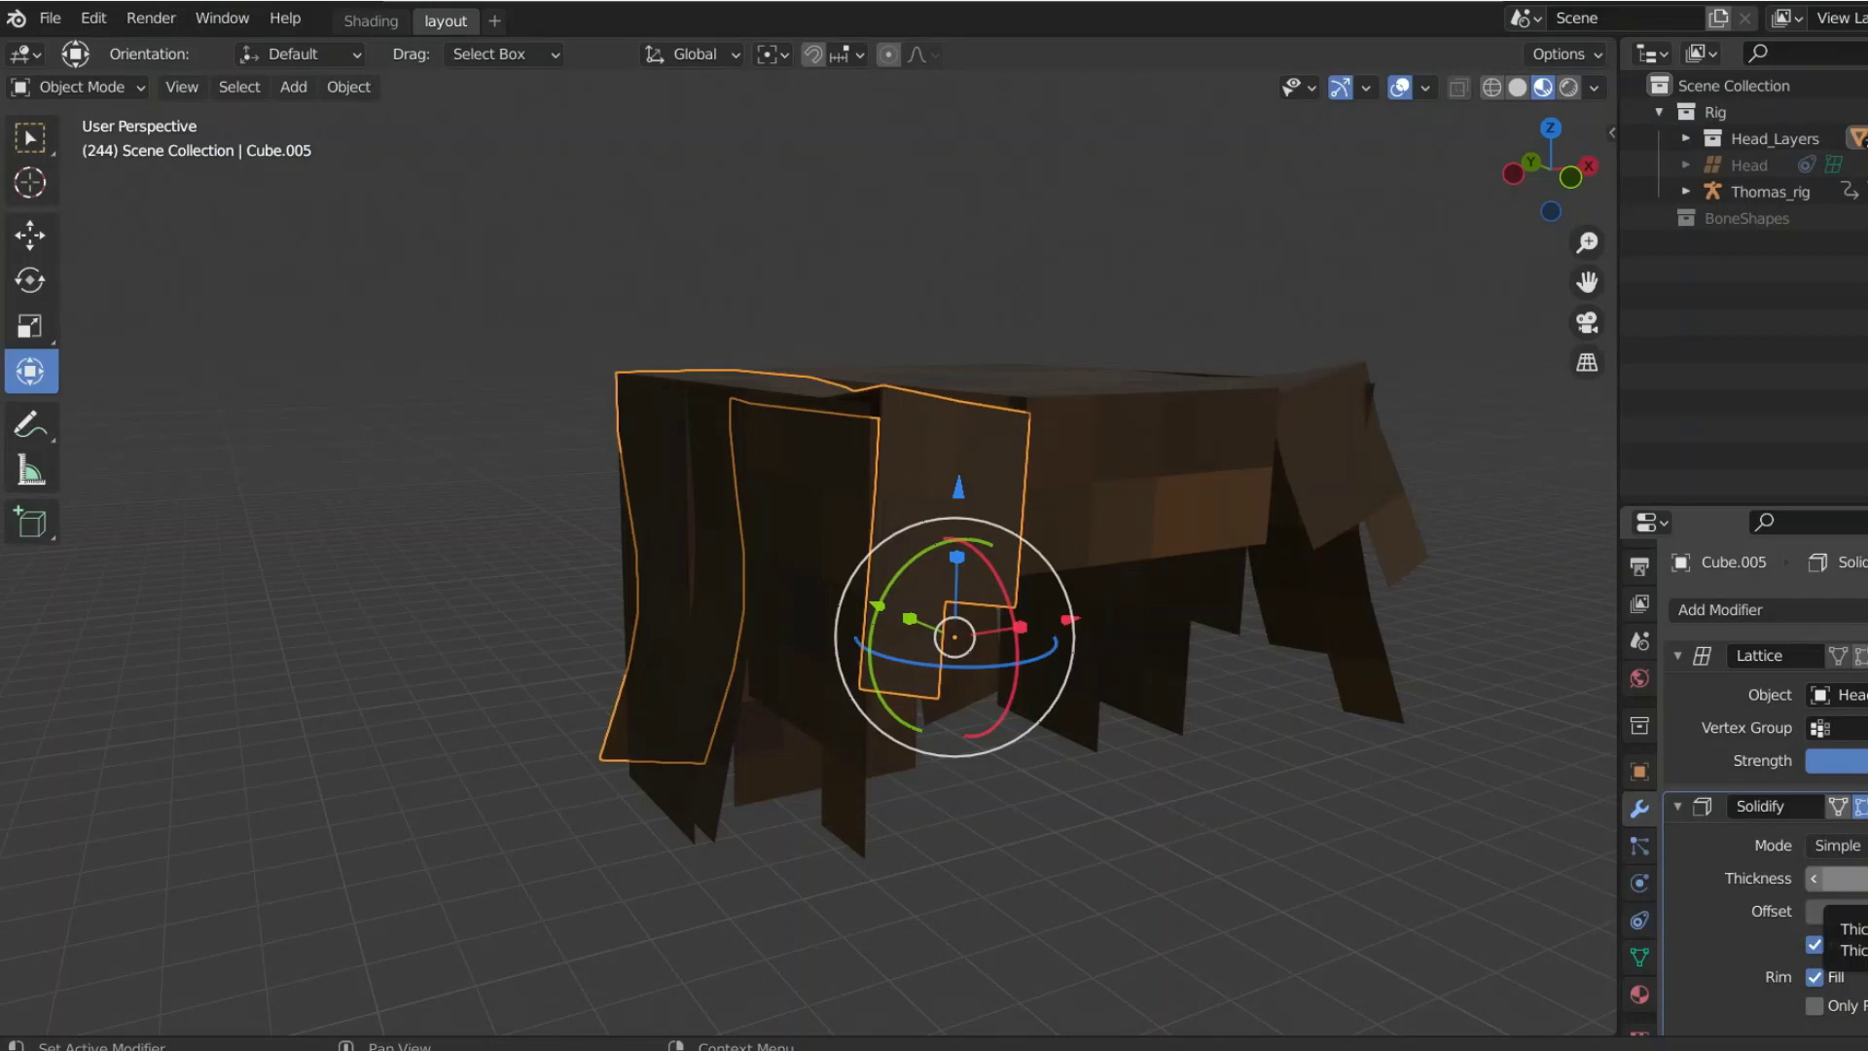
{"action": "left_click_drag", "start_coordinate": [1843, 878], "coordinate": [1861, 878]}
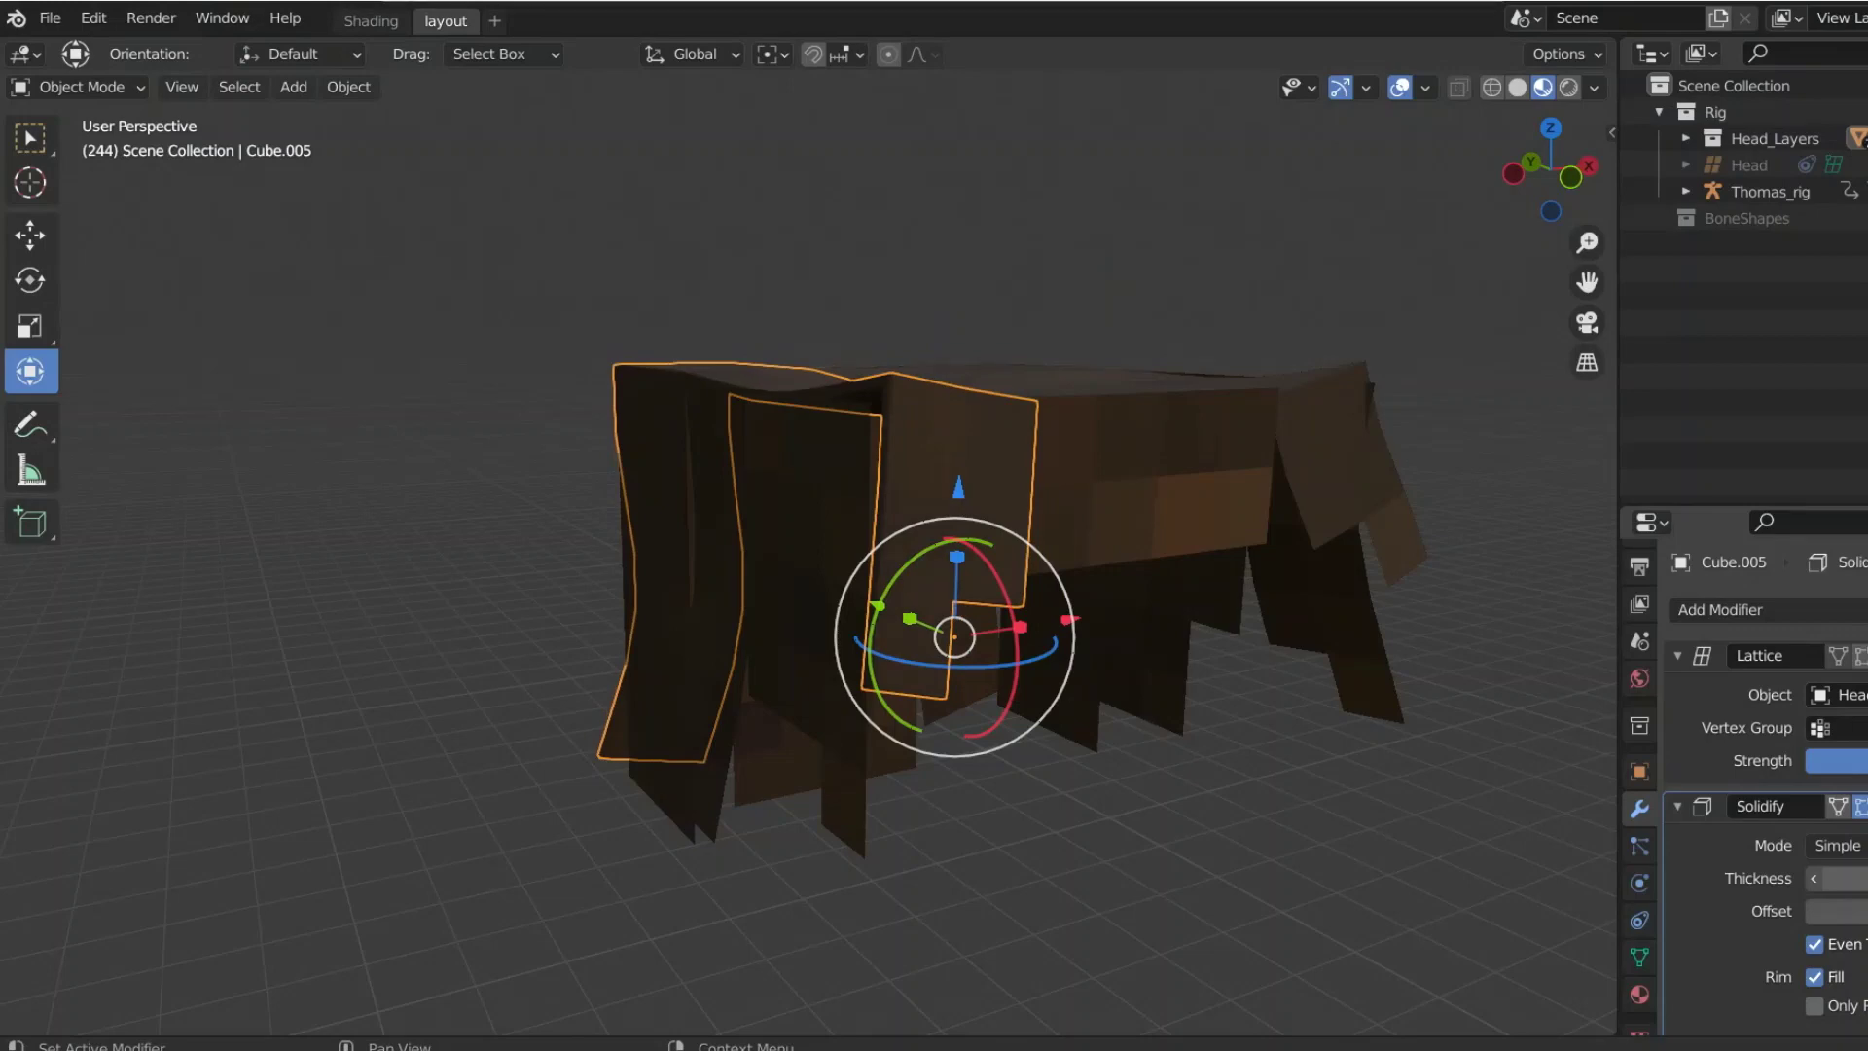
{"action": "left_click_drag", "start_coordinate": [1861, 878], "coordinate": [1855, 878]}
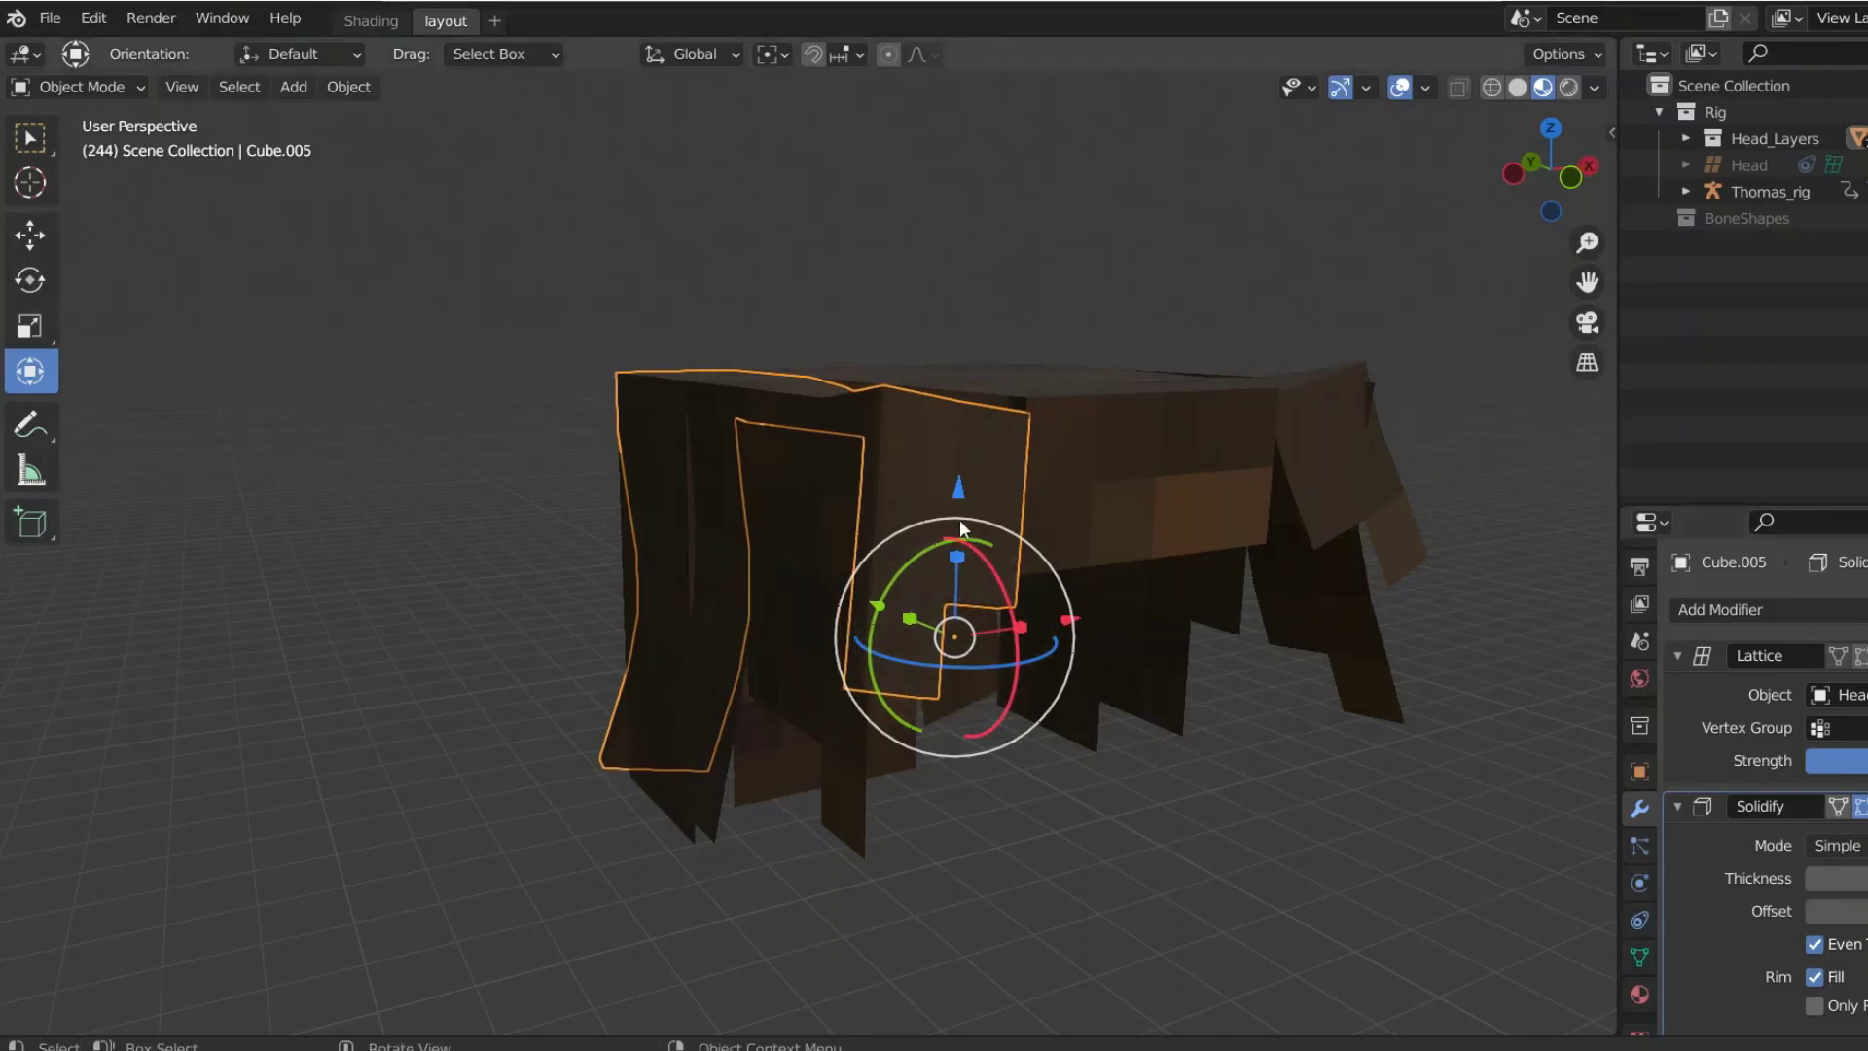
Step: Raise Cube.005 along Z and shift it along X over the hair, then deselect it
{"action": "left_click_drag", "start_coordinate": [961, 482], "coordinate": [983, 470]}
{"action": "middle_click_drag", "start_coordinate": [233, 467], "coordinate": [391, 442]}
{"action": "mouse_move", "coordinate": [937, 490]}
{"action": "left_mouse_down"}
{"action": "mouse_move", "coordinate": [963, 487]}
{"action": "mouse_move", "coordinate": [938, 497]}
{"action": "left_mouse_up"}
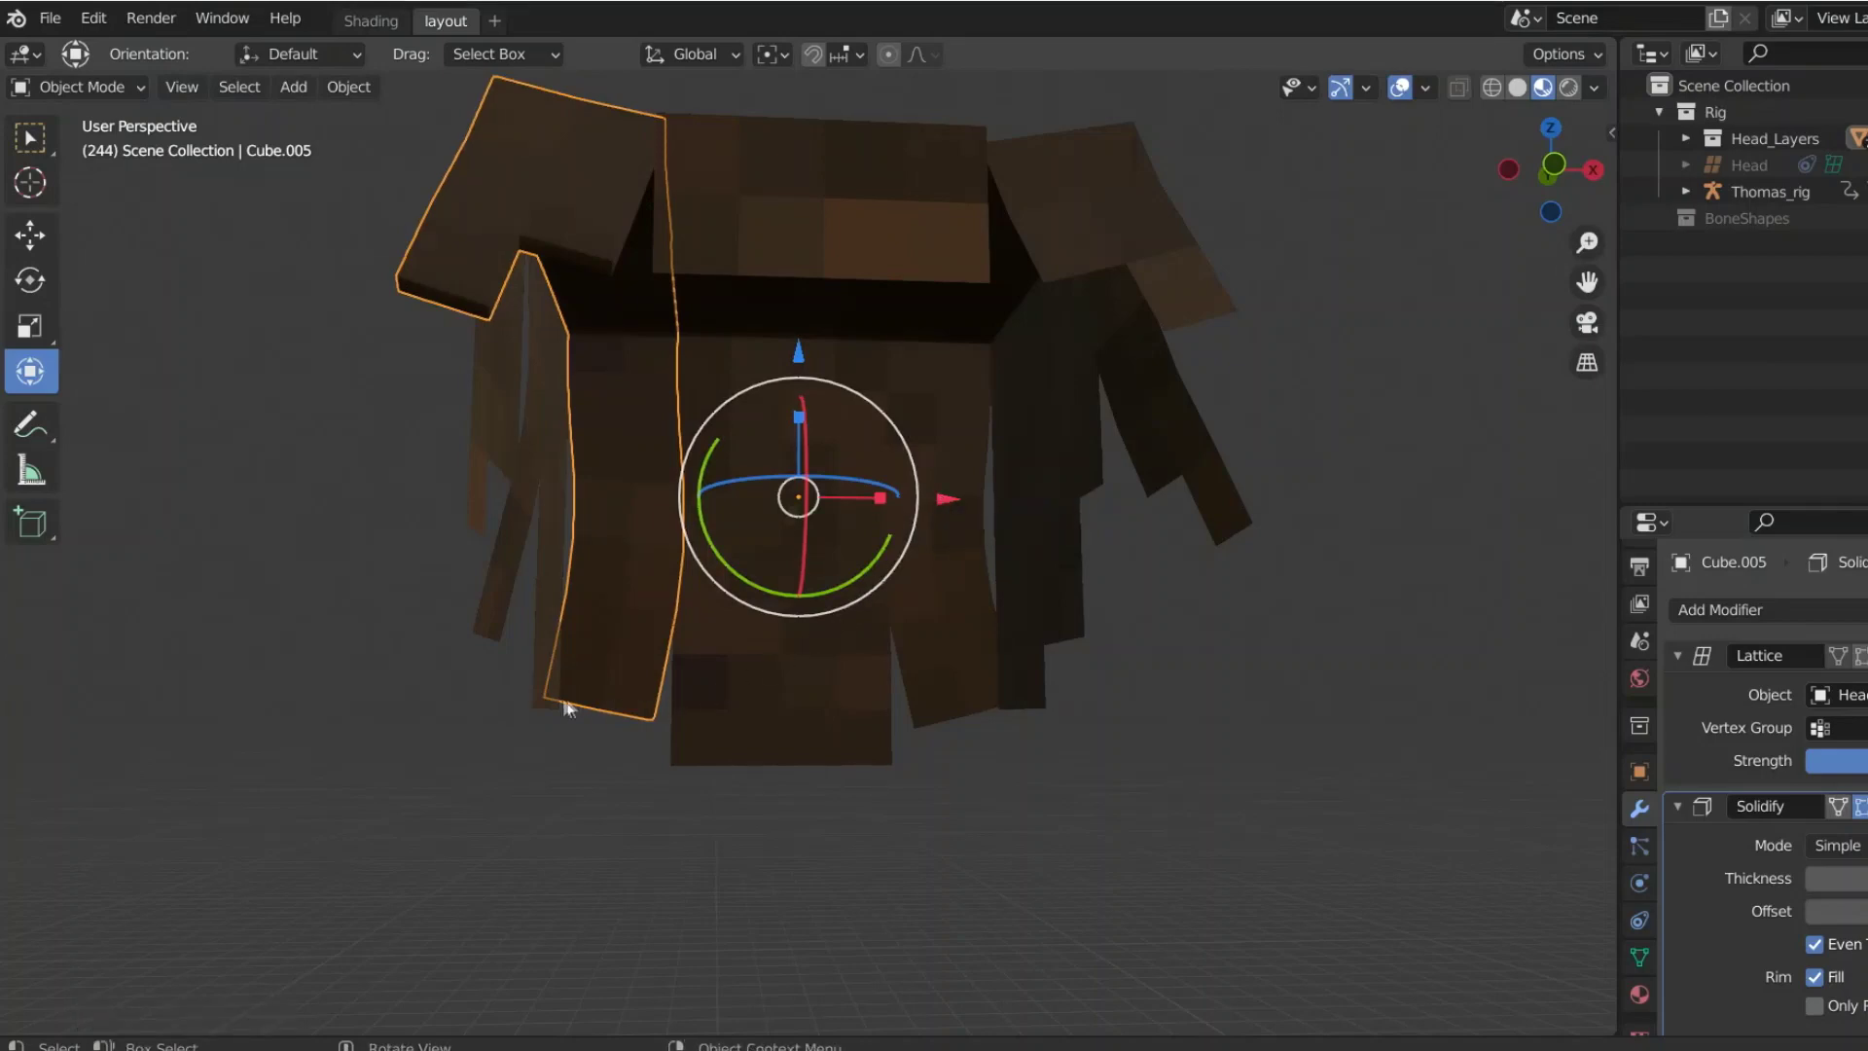
{"action": "middle_click_drag", "start_coordinate": [564, 710], "coordinate": [630, 792]}
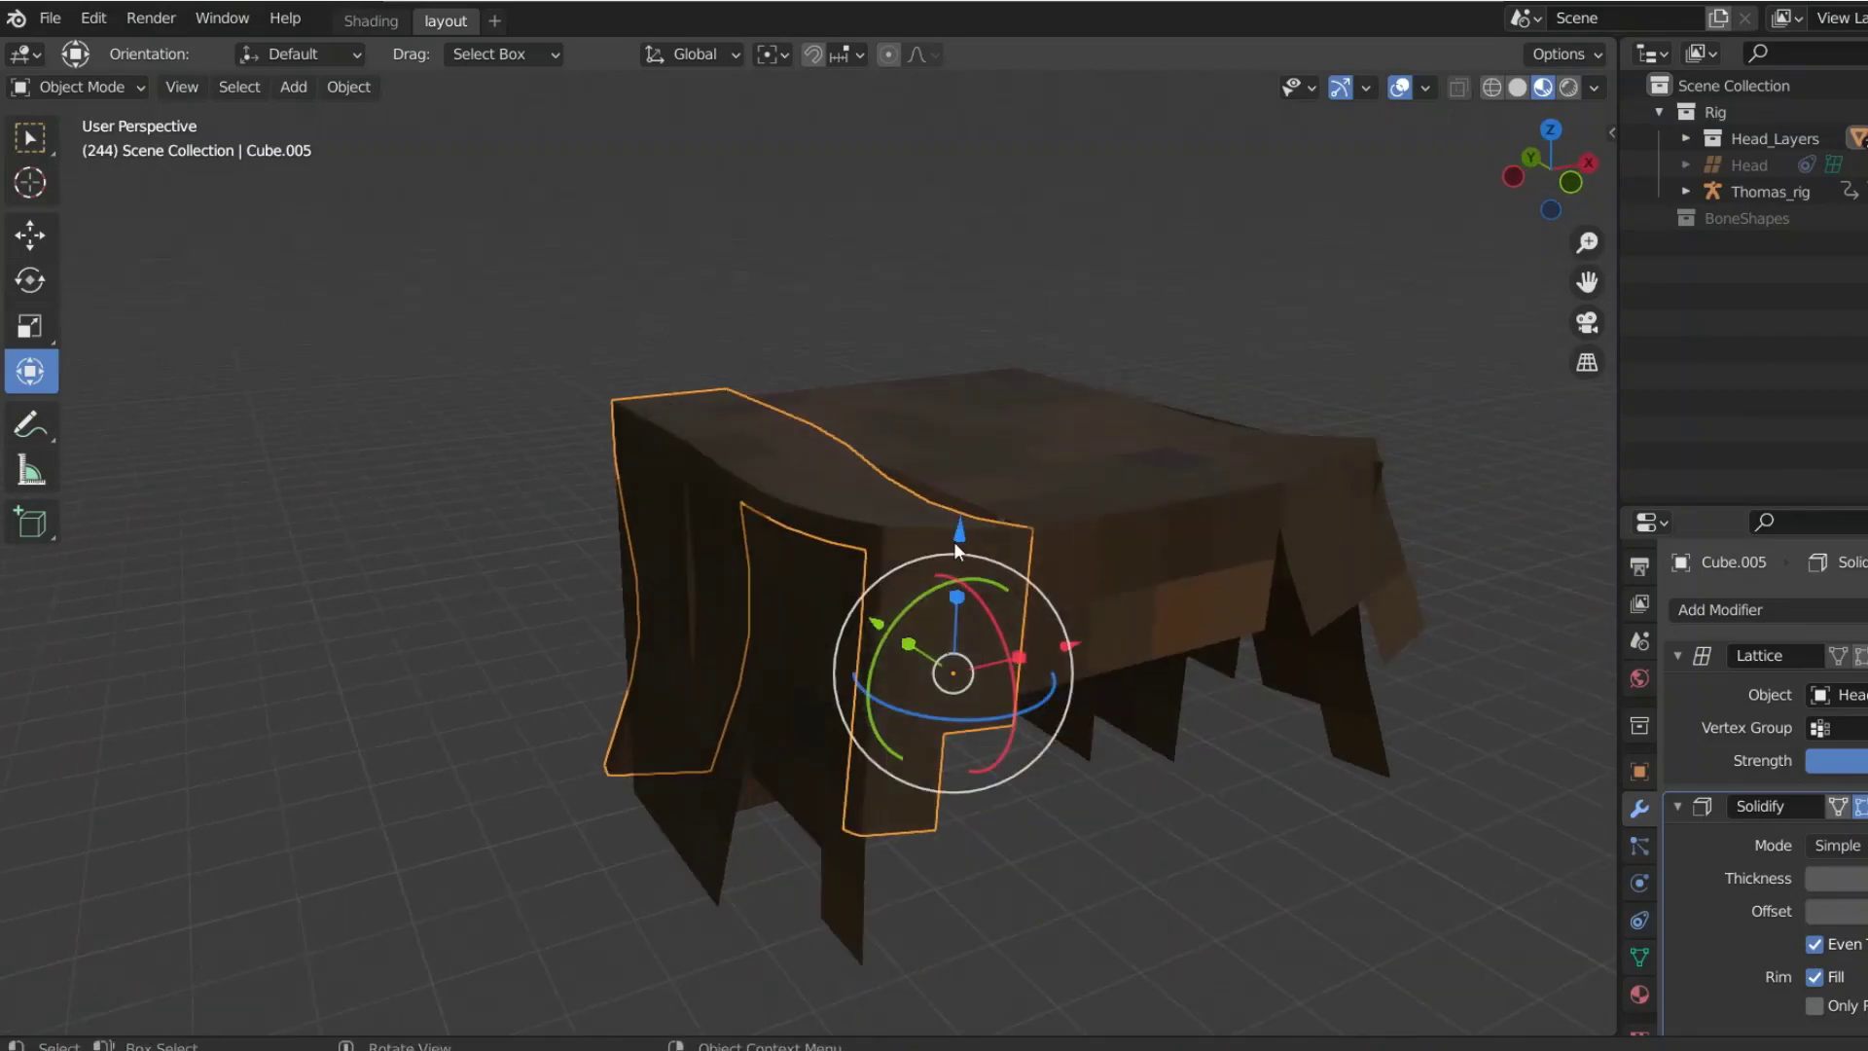
{"action": "left_click_drag", "start_coordinate": [953, 527], "coordinate": [994, 512]}
{"action": "middle_click_drag", "start_coordinate": [488, 698], "coordinate": [447, 703]}
{"action": "left_click", "coordinate": [448, 703]}
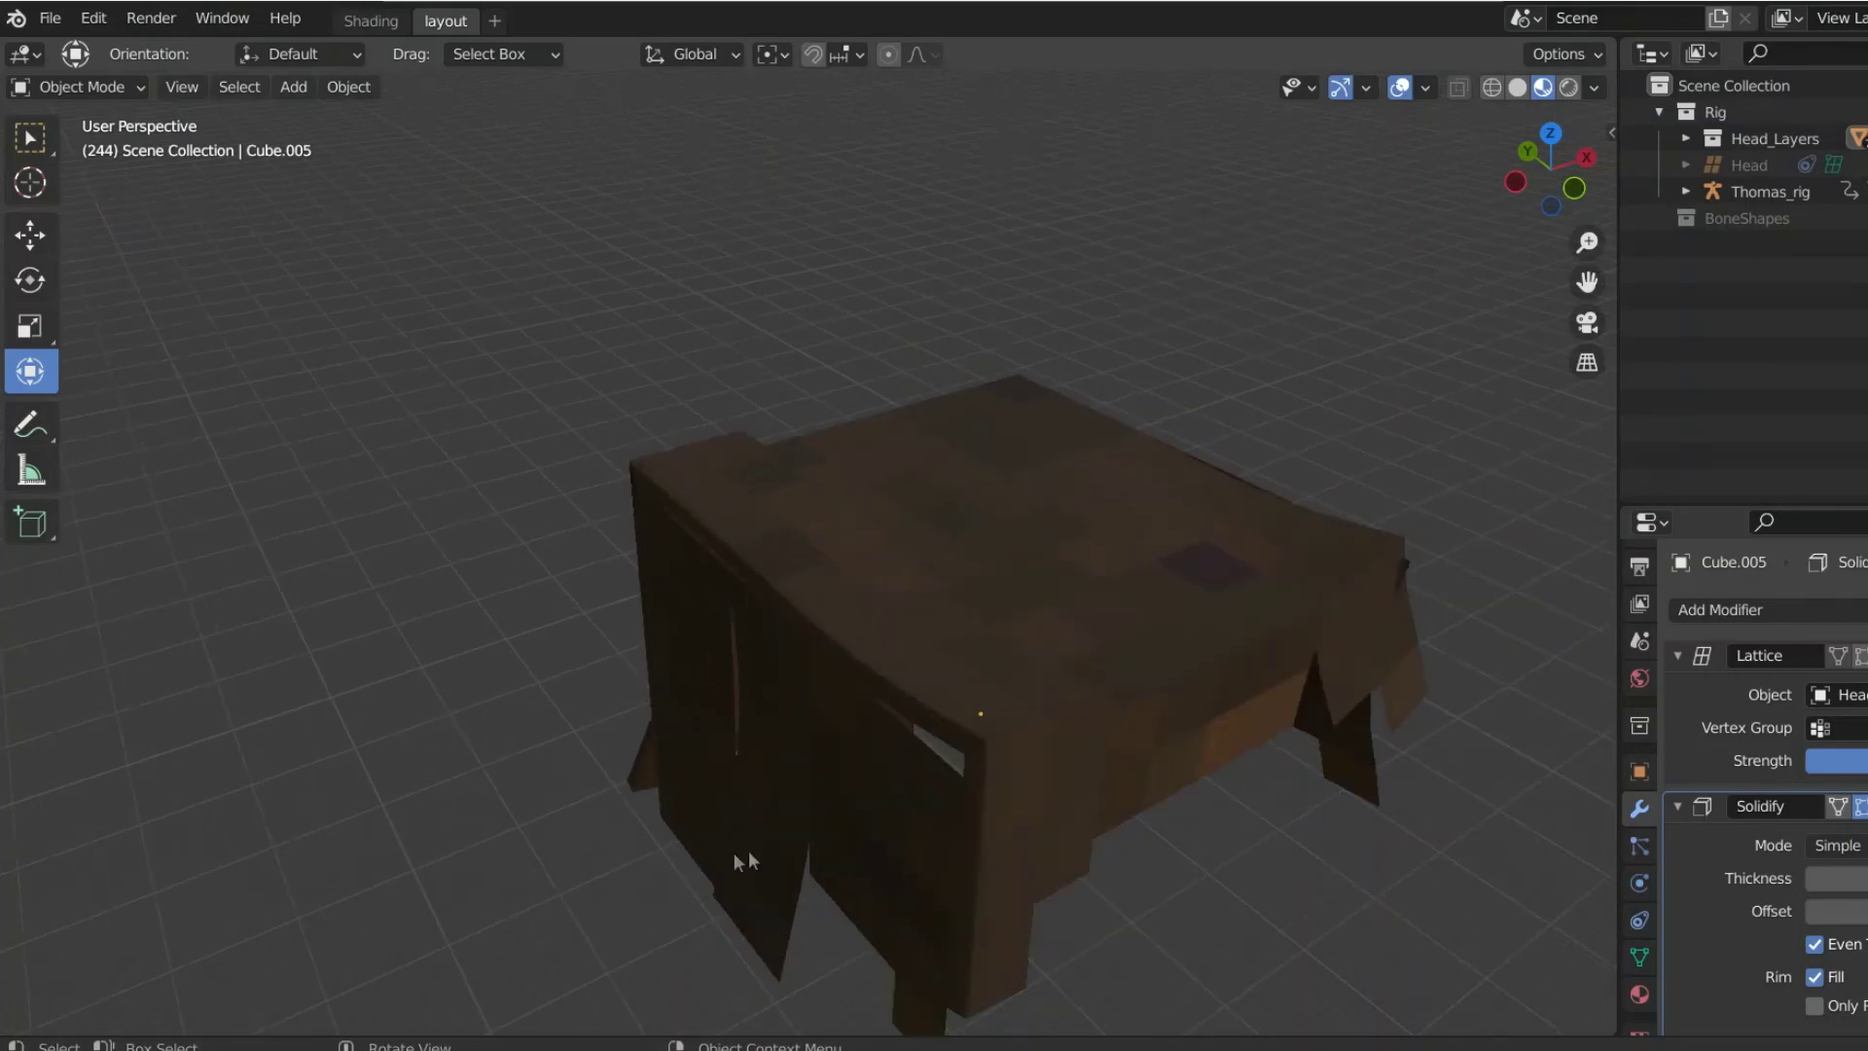
Step: Reselect the front strand, increase its Solidify thickness, nudge it along Z, and deselect
{"action": "middle_click_drag", "start_coordinate": [772, 844], "coordinate": [807, 745]}
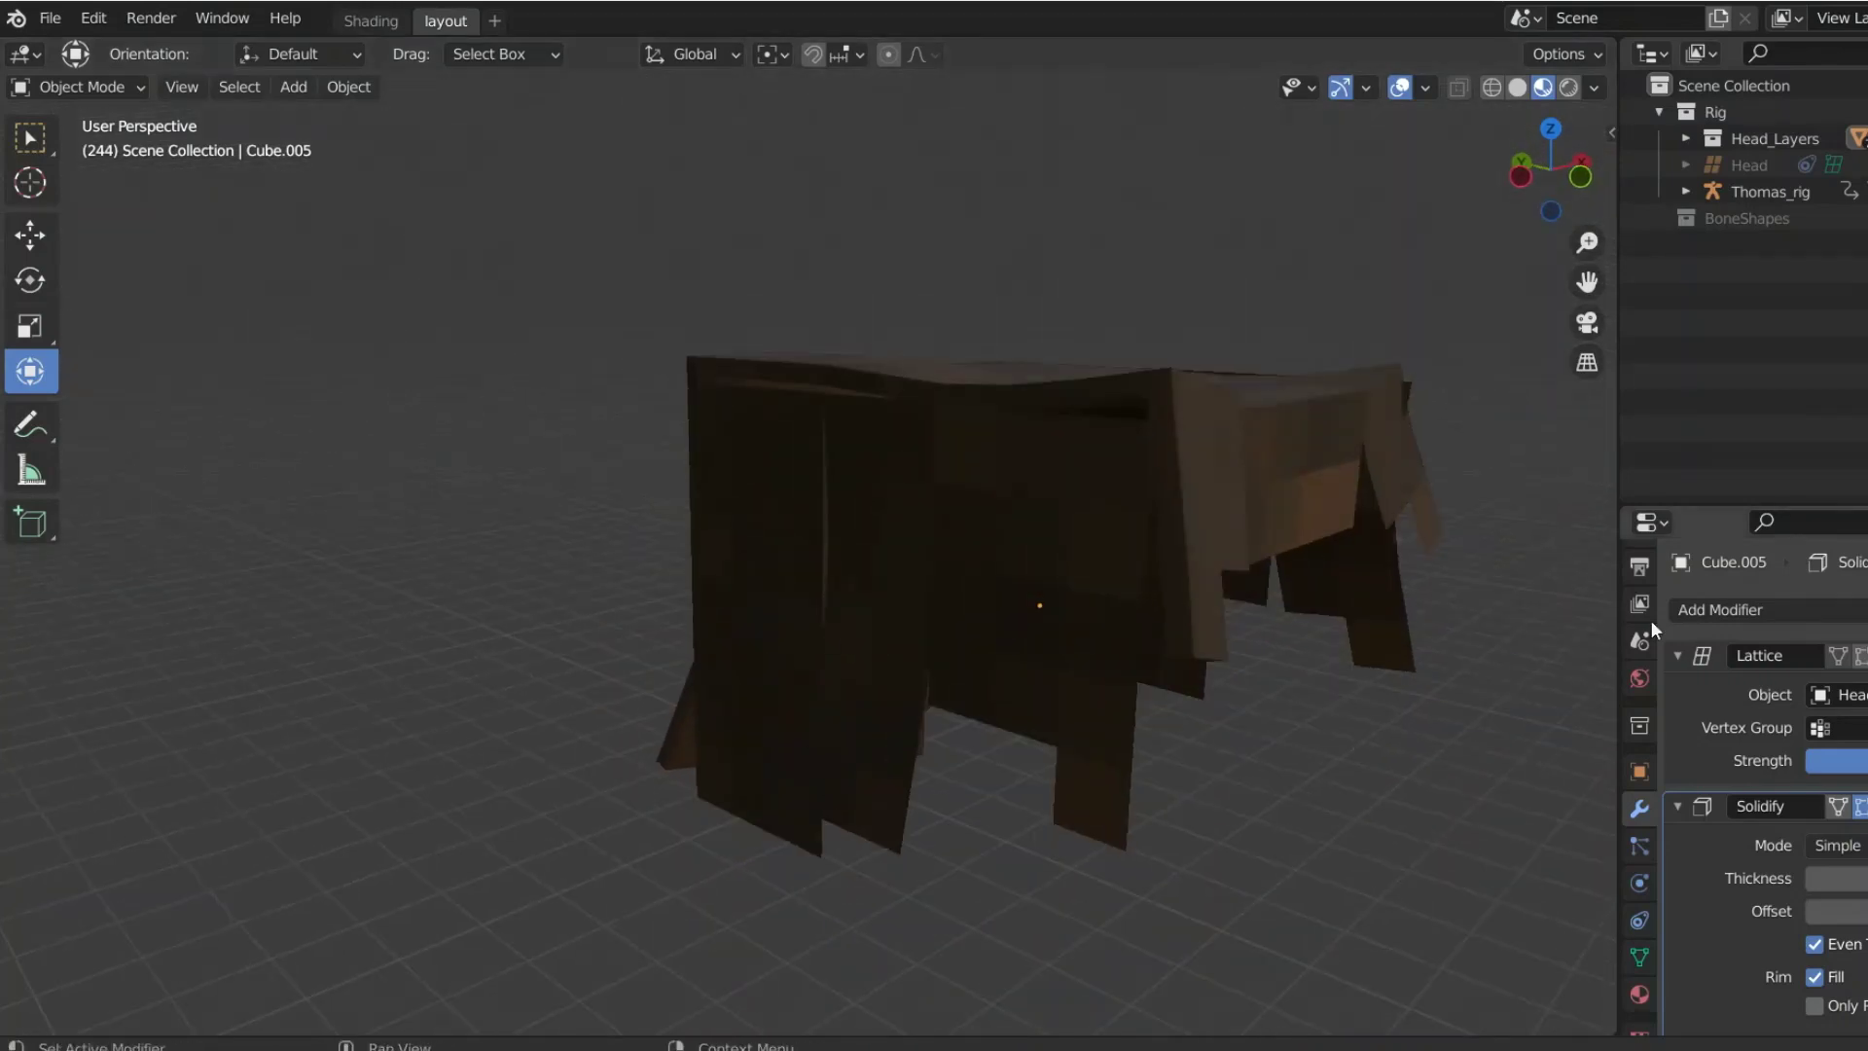
{"action": "left_click_drag", "start_coordinate": [1584, 280], "coordinate": [1574, 360]}
{"action": "scroll", "coordinate": [963, 479], "scroll_direction": "up", "scroll_amount": 2}
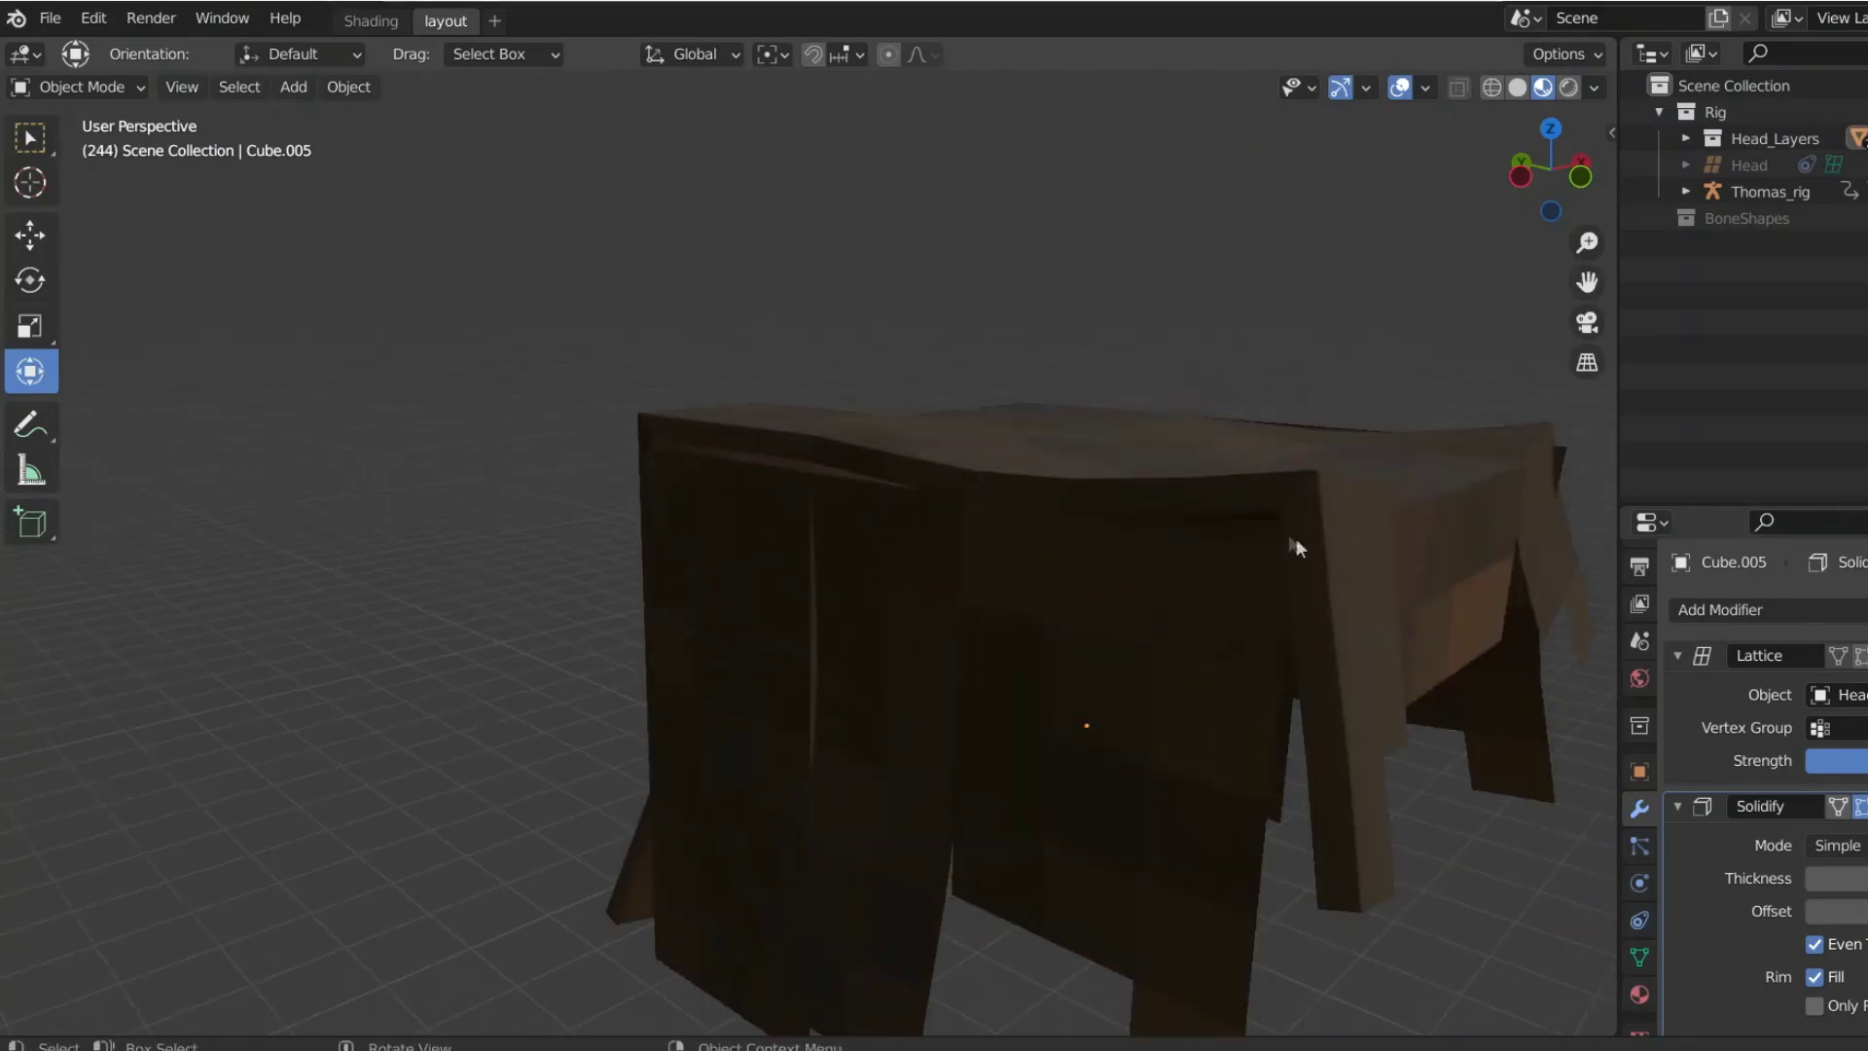
{"action": "left_click", "coordinate": [1170, 498]}
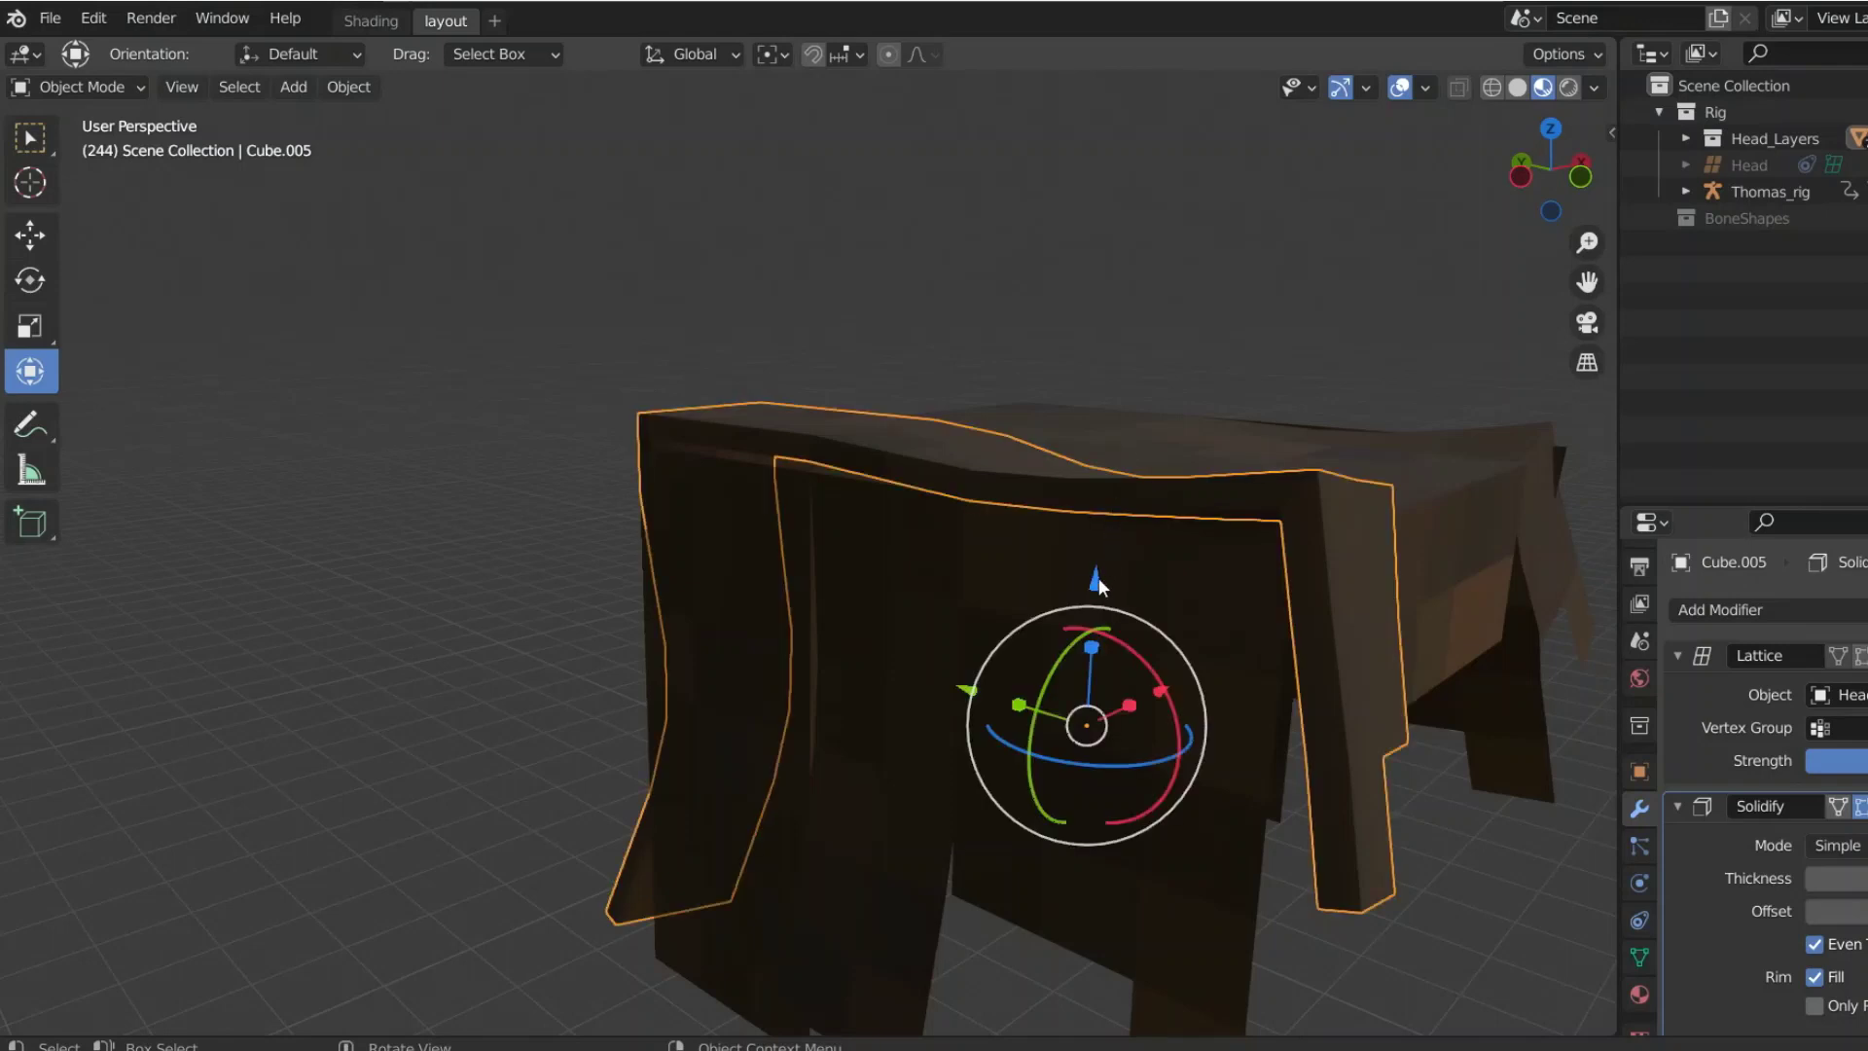
{"action": "left_click_drag", "start_coordinate": [1081, 585], "coordinate": [1073, 596]}
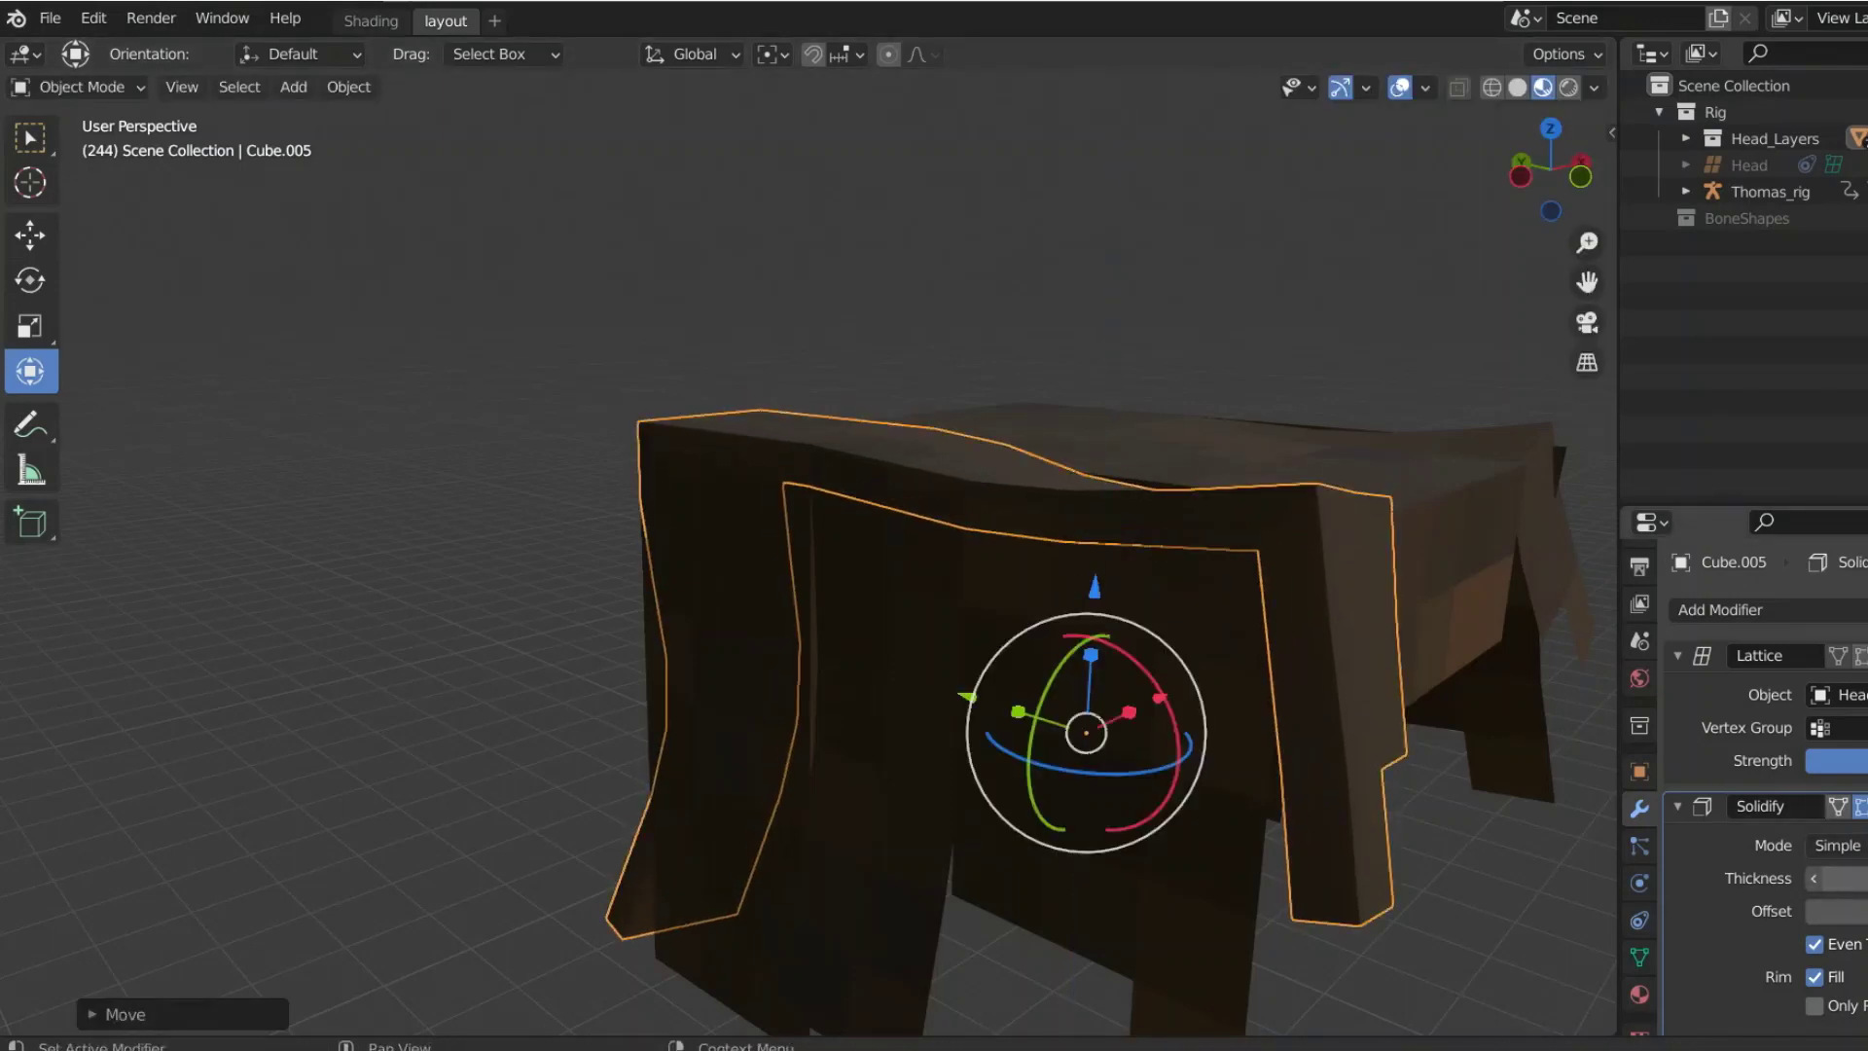
{"action": "mouse_move", "coordinate": [1838, 878]}
{"action": "left_mouse_down"}
{"action": "mouse_move", "coordinate": [1860, 879]}
{"action": "mouse_move", "coordinate": [1839, 878]}
{"action": "left_mouse_up"}
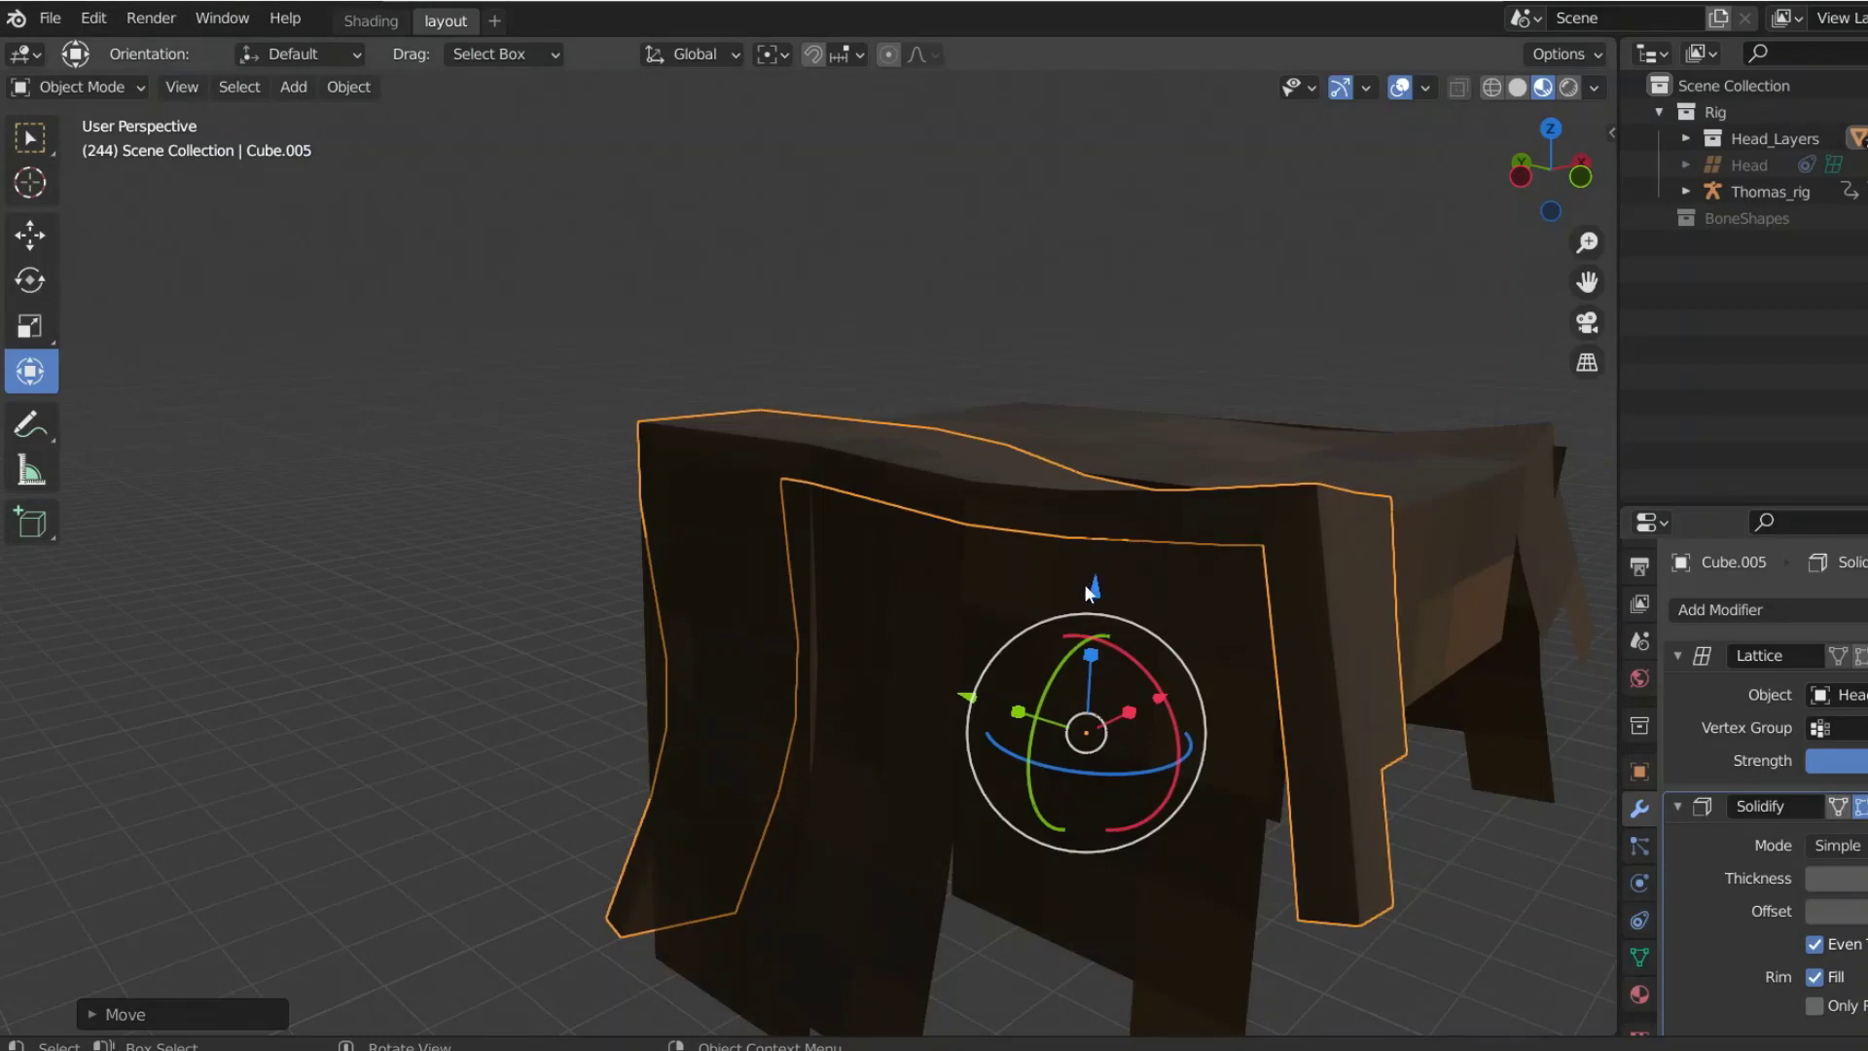
{"action": "mouse_move", "coordinate": [1089, 589]}
{"action": "left_mouse_down"}
{"action": "mouse_move", "coordinate": [1109, 571]}
{"action": "mouse_move", "coordinate": [1093, 574]}
{"action": "left_mouse_up"}
{"action": "left_click", "coordinate": [516, 527]}
{"action": "middle_click_drag", "start_coordinate": [517, 526], "coordinate": [418, 498]}
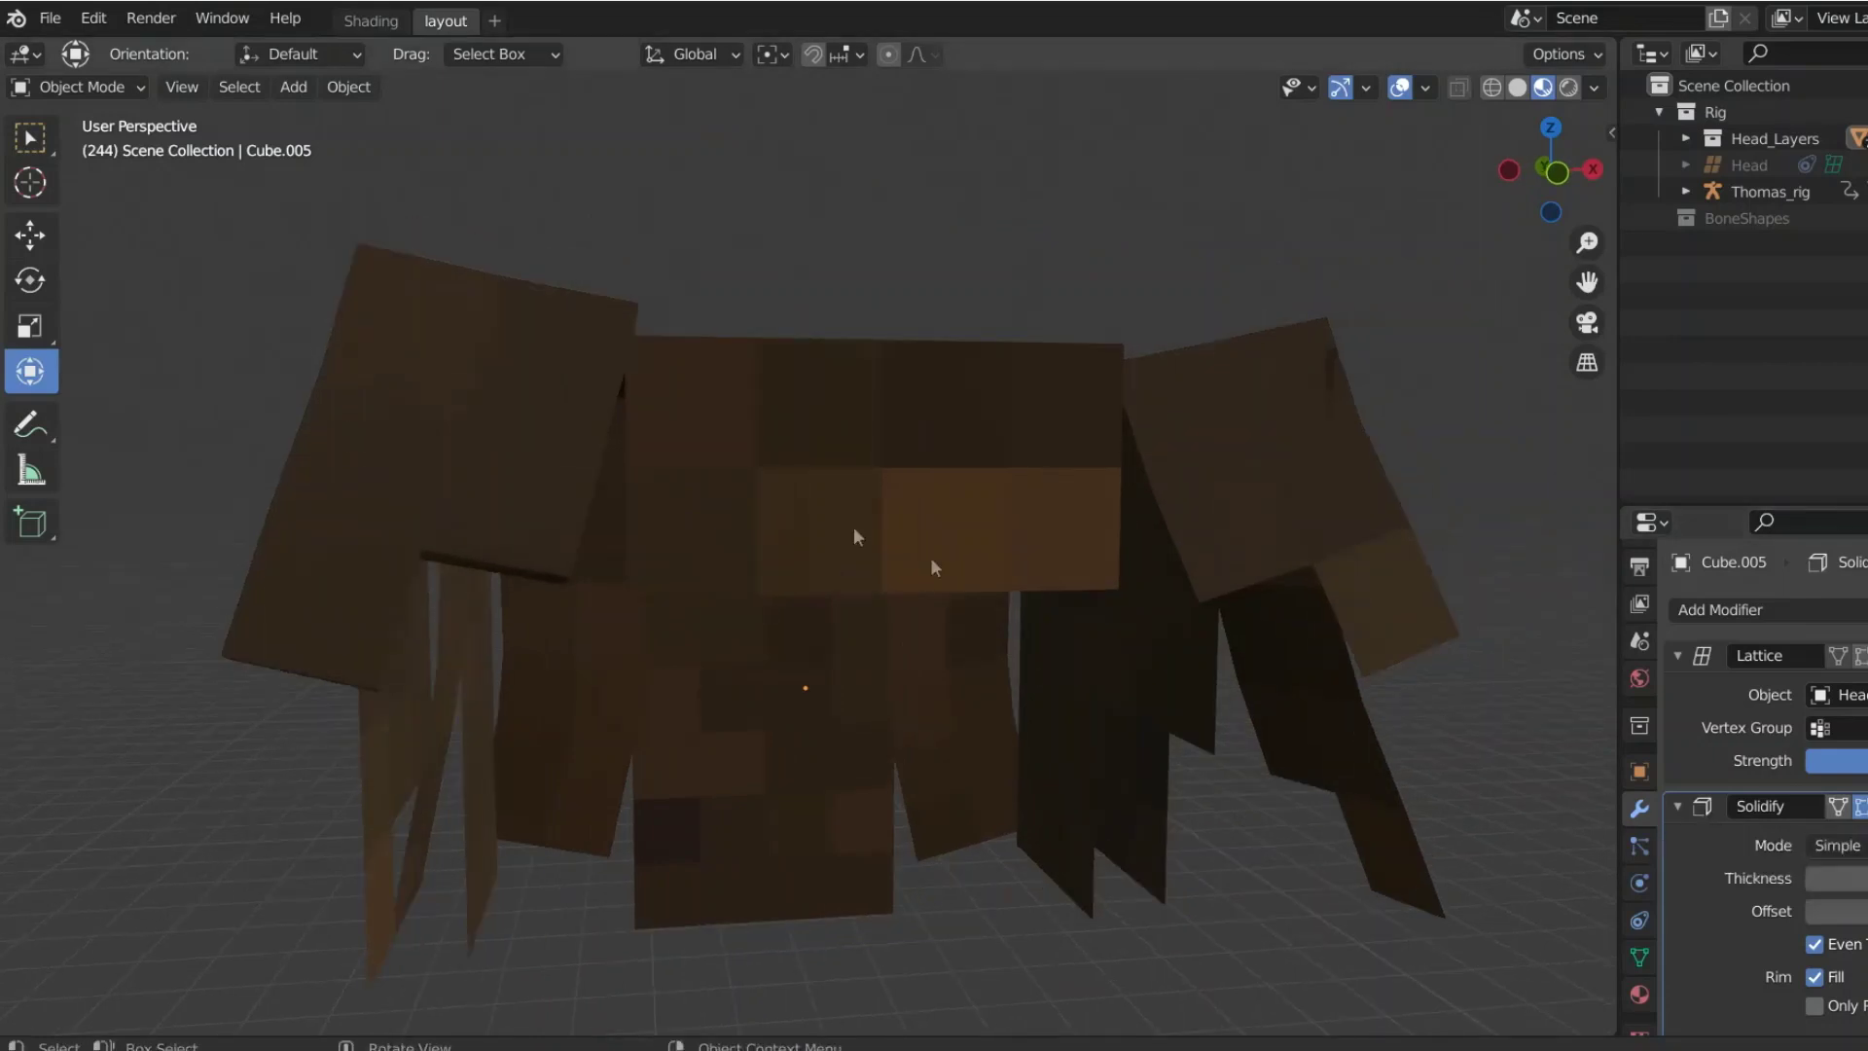
Step: Add a Solidify modifier to Cube.006 and raise the flap along Z
{"action": "left_click", "coordinate": [1218, 526]}
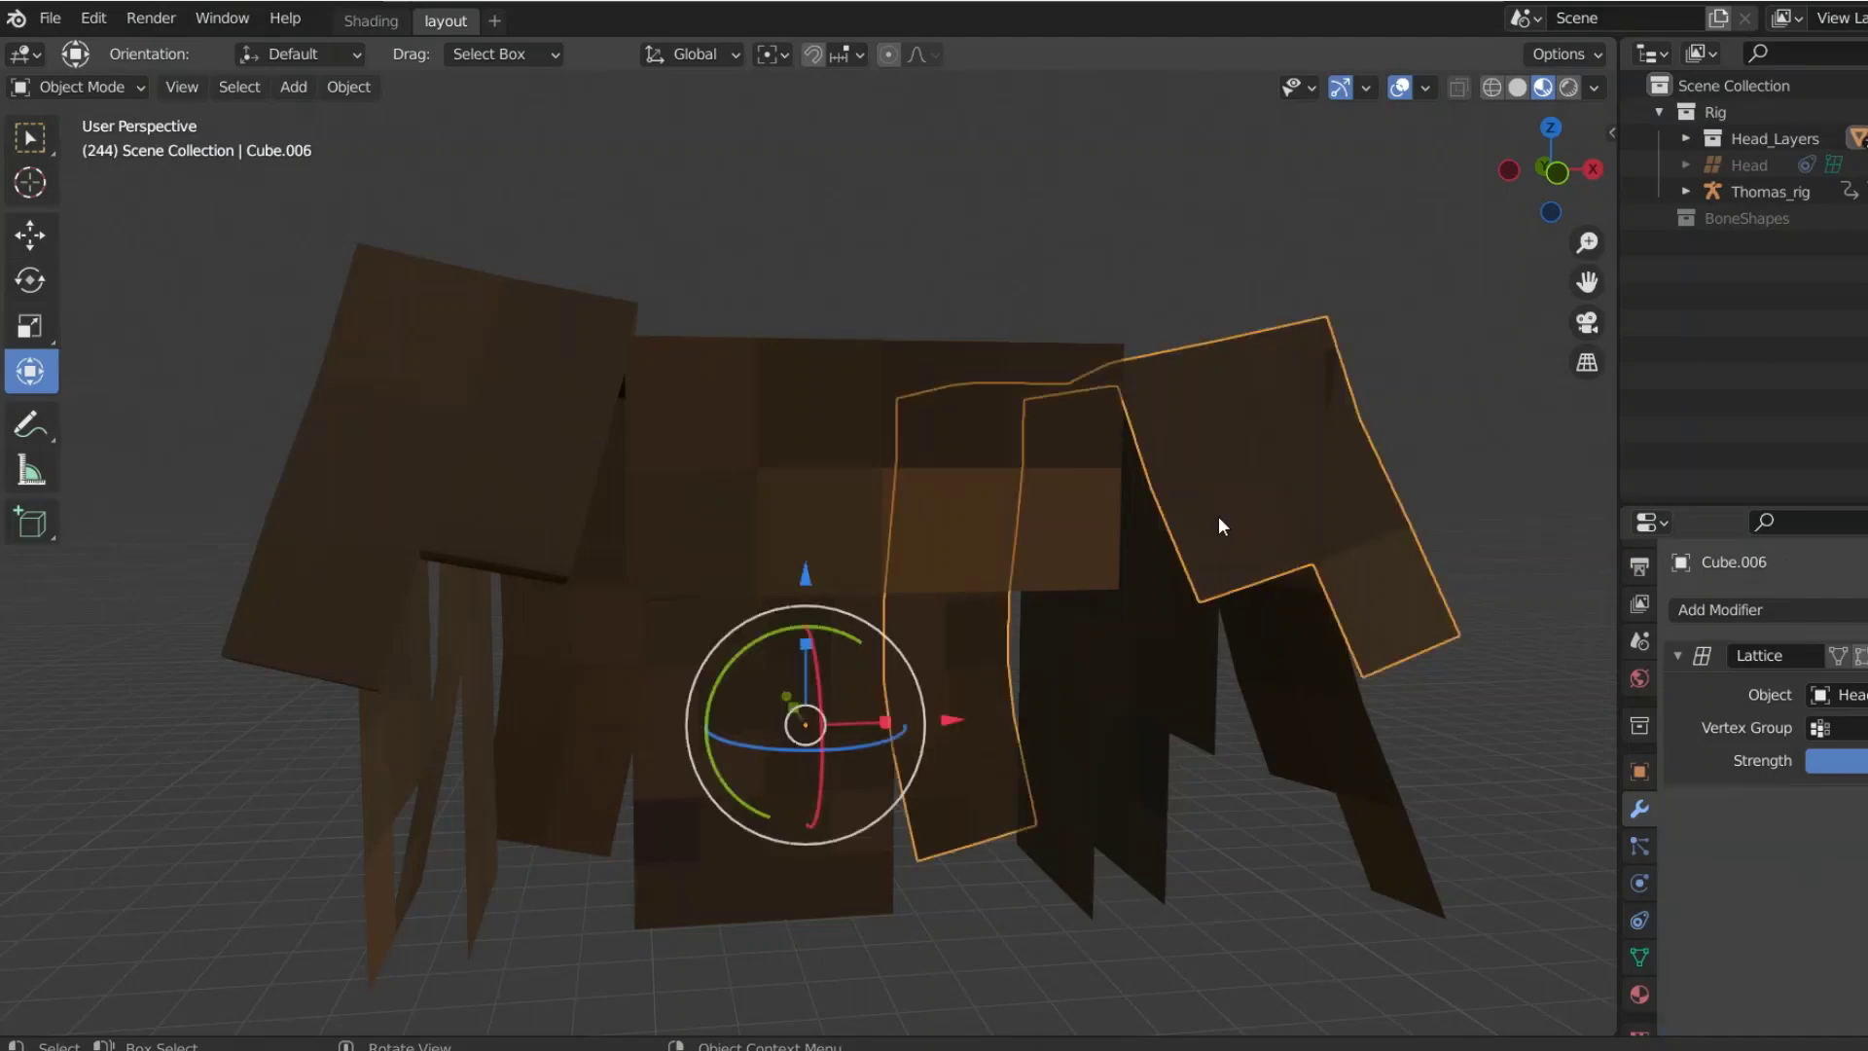
{"action": "left_click", "coordinate": [1719, 609]}
{"action": "left_click", "coordinate": [1326, 505]}
{"action": "left_click_drag", "start_coordinate": [805, 574], "coordinate": [830, 545]}
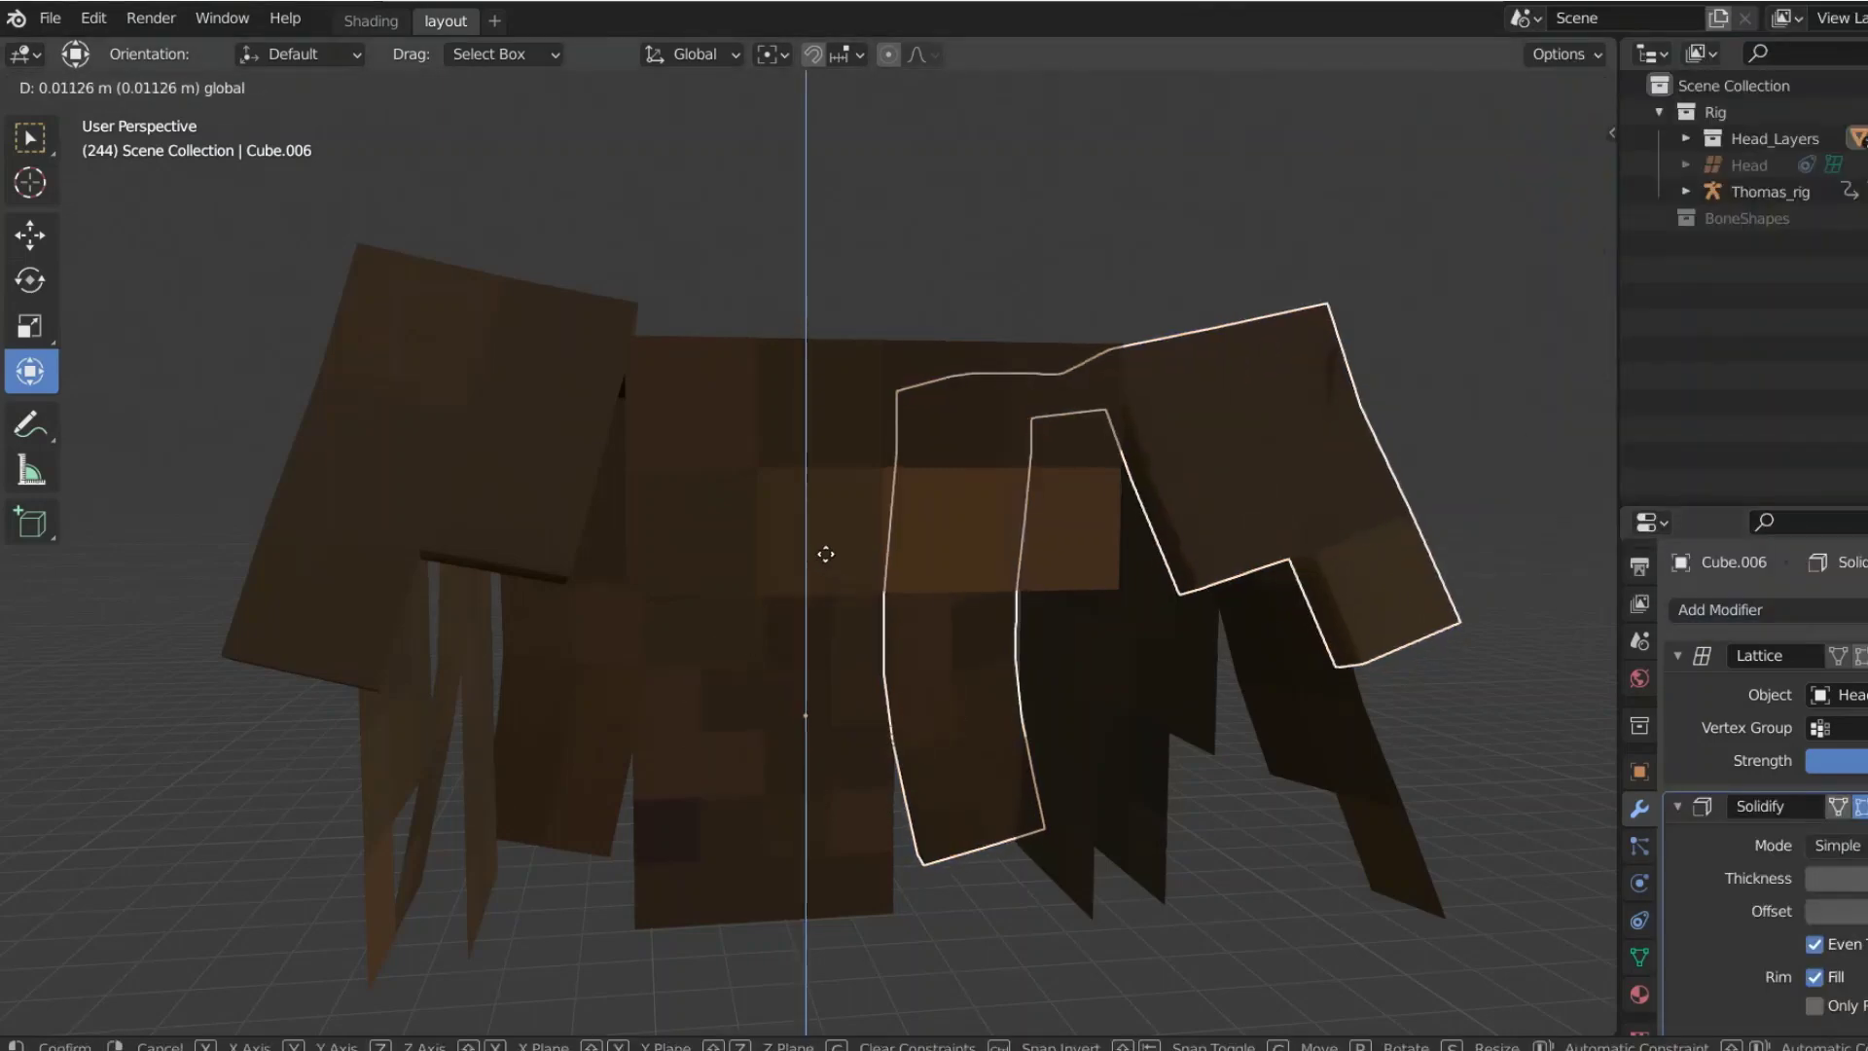
{"action": "middle_click_drag", "start_coordinate": [830, 544], "coordinate": [1285, 517]}
{"action": "left_click_drag", "start_coordinate": [517, 633], "coordinate": [529, 613]}
{"action": "middle_click_drag", "start_coordinate": [529, 612], "coordinate": [866, 584]}
Step: Add Solidify modifiers to the flaps Cube.008 and Cube.007
{"action": "left_click", "coordinate": [866, 584]}
{"action": "left_click", "coordinate": [1720, 609]}
{"action": "left_click", "coordinate": [1325, 505]}
{"action": "middle_click_drag", "start_coordinate": [1326, 505], "coordinate": [437, 419]}
{"action": "left_click", "coordinate": [438, 418]}
{"action": "left_click", "coordinate": [1720, 609]}
{"action": "left_click", "coordinate": [1326, 434]}
Step: Tilt the left strand about -4° and shift it sideways along X, then deselect
{"action": "middle_click_drag", "start_coordinate": [1326, 434], "coordinate": [949, 728]}
{"action": "scroll", "coordinate": [948, 727], "scroll_direction": "down", "scroll_amount": 2}
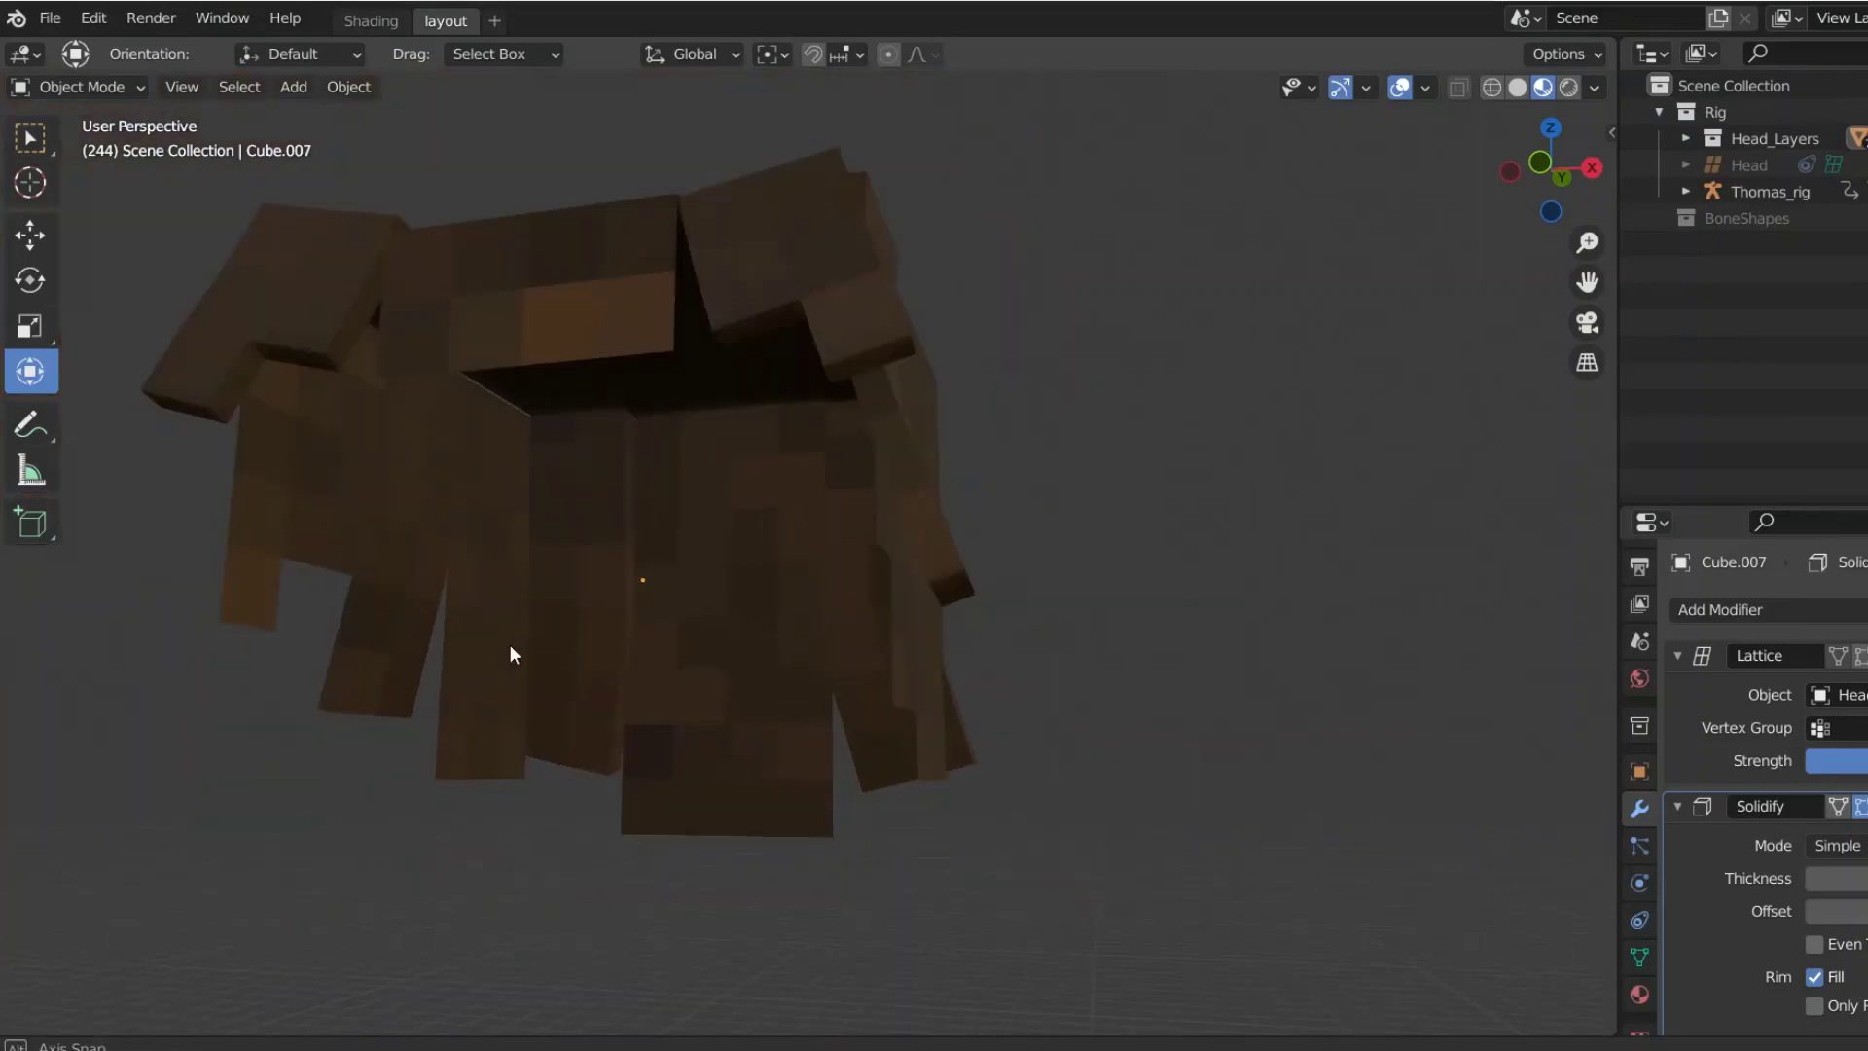
{"action": "middle_click_drag", "start_coordinate": [510, 649], "coordinate": [574, 666]}
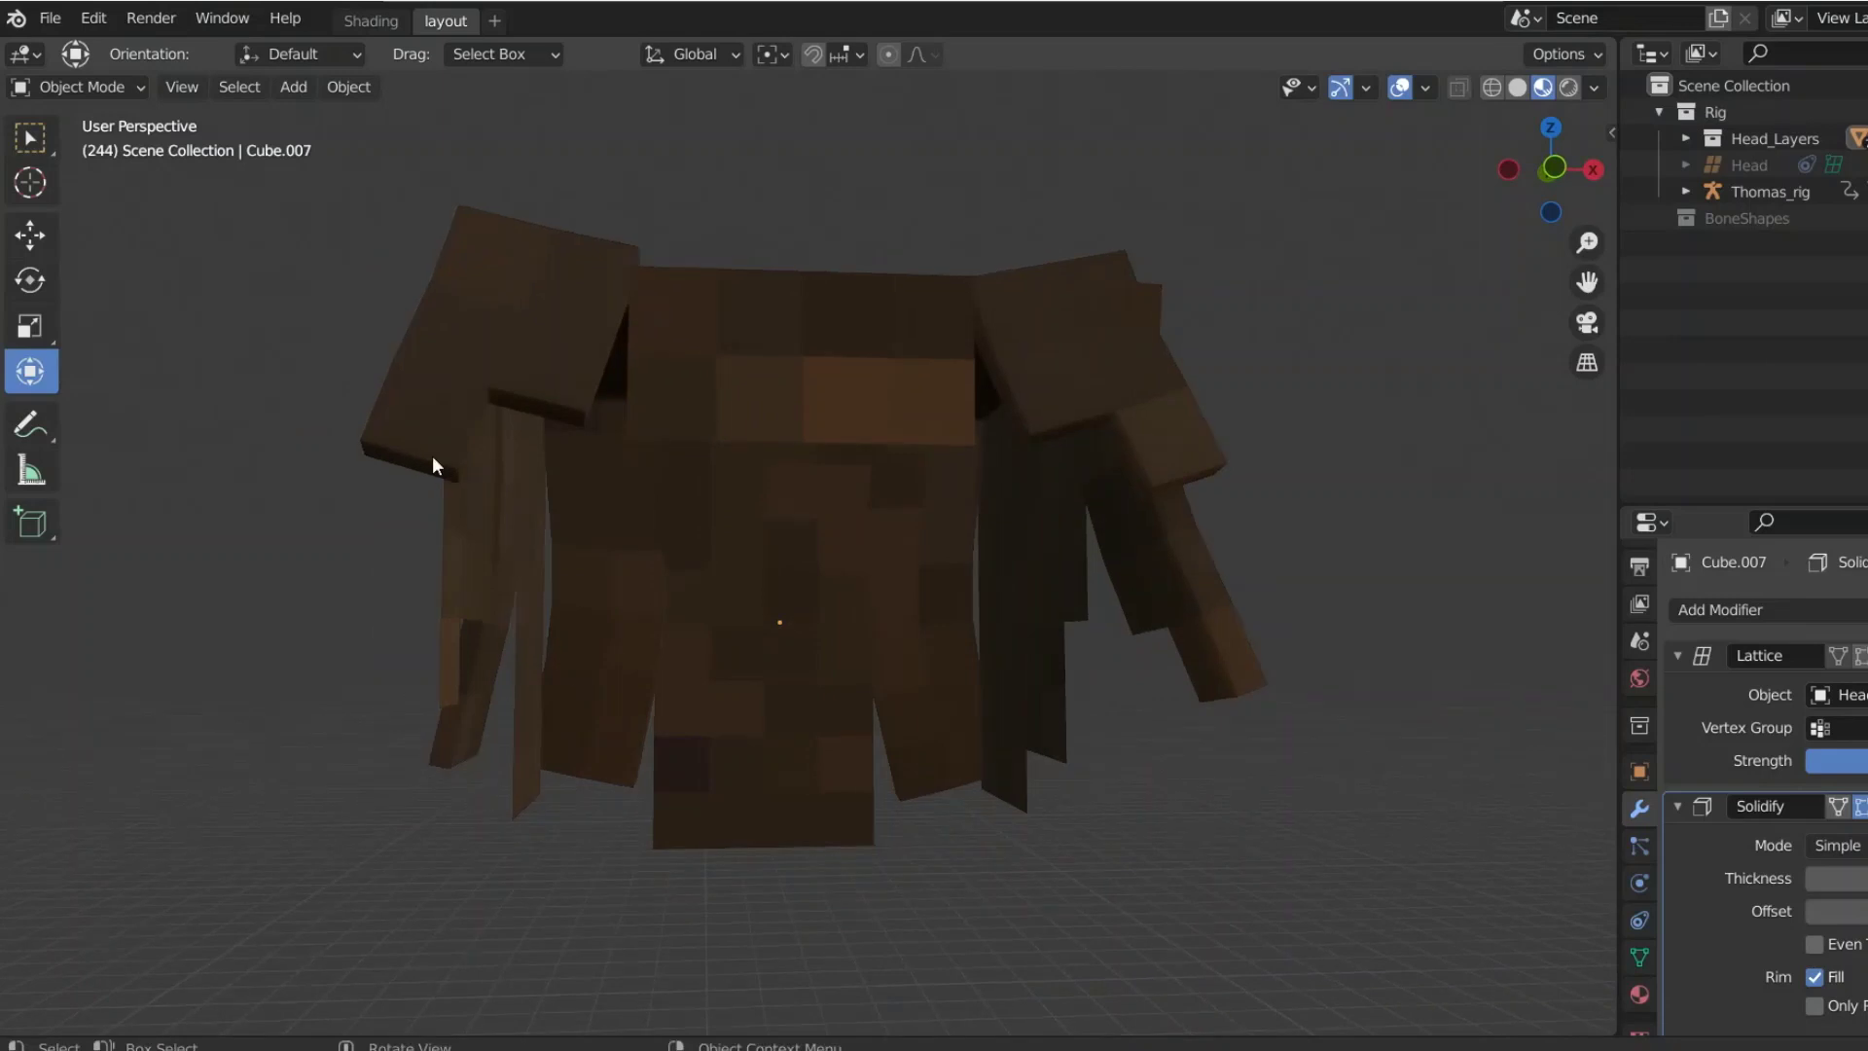
{"action": "left_click", "coordinate": [540, 348]}
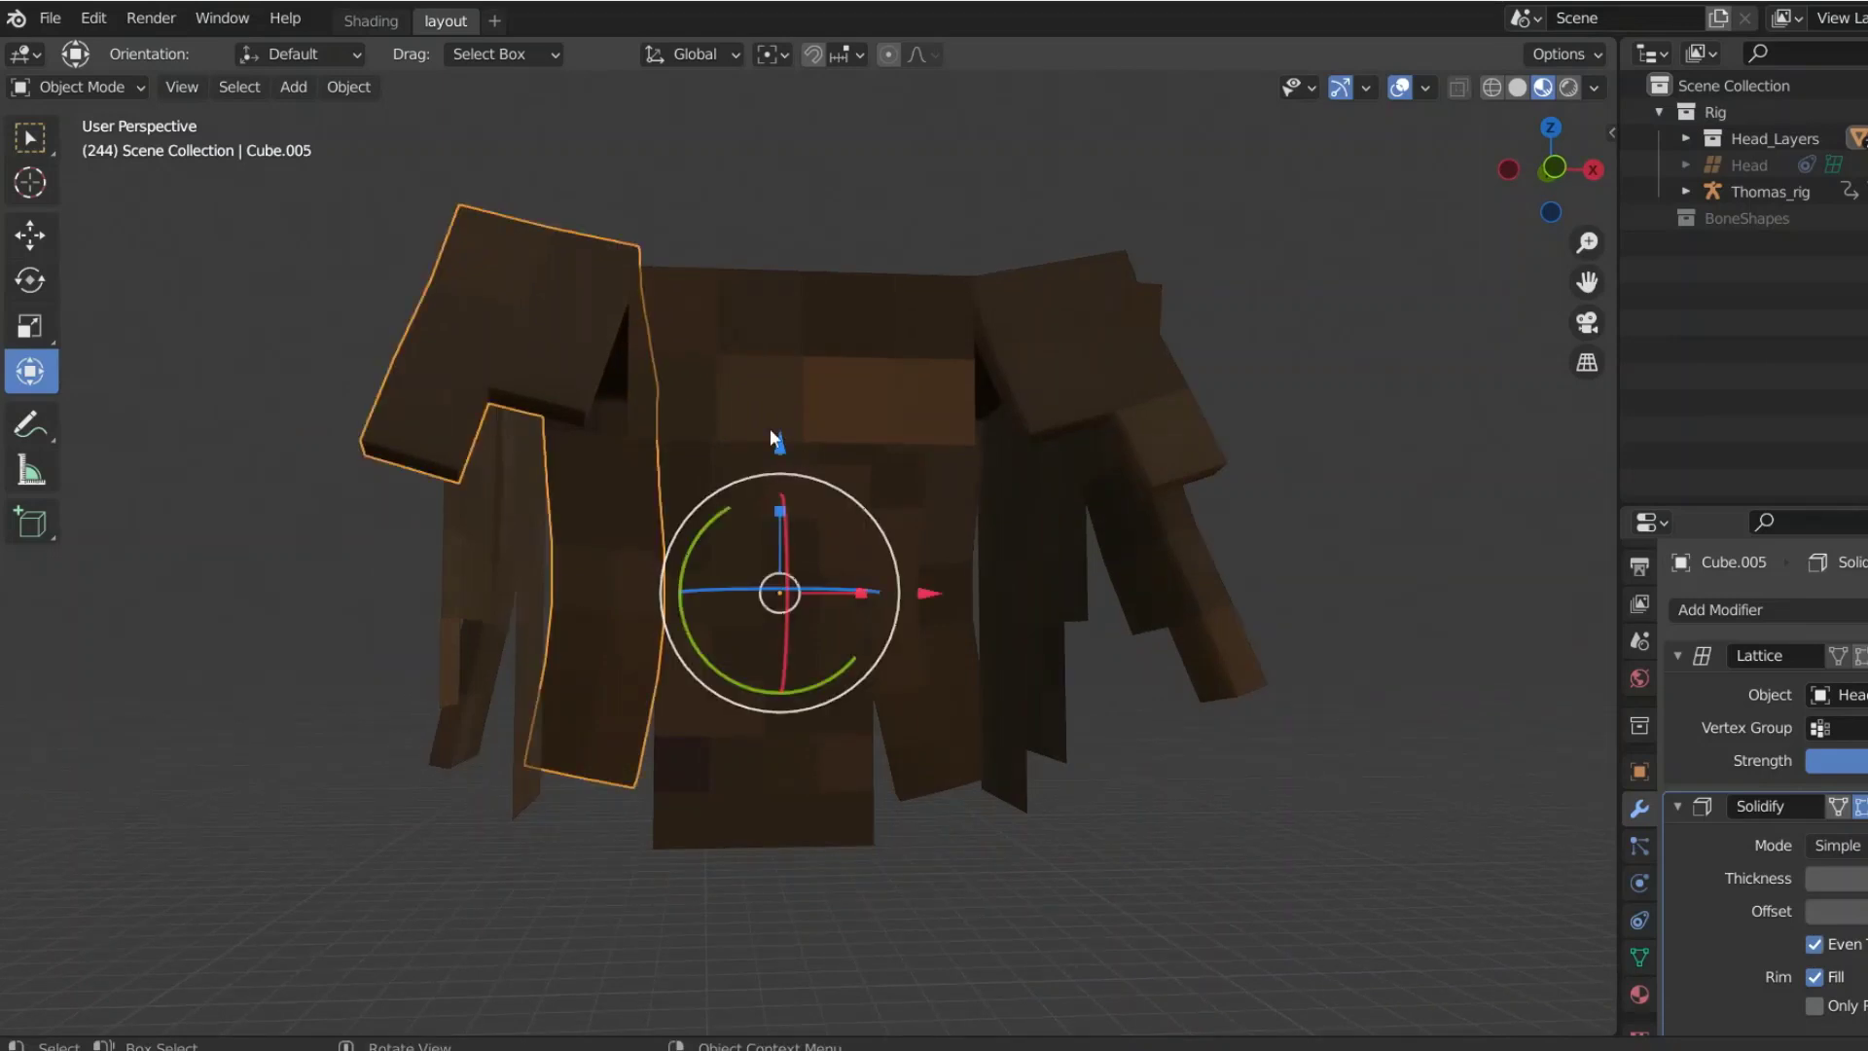
{"action": "left_click_drag", "start_coordinate": [703, 524], "coordinate": [690, 526]}
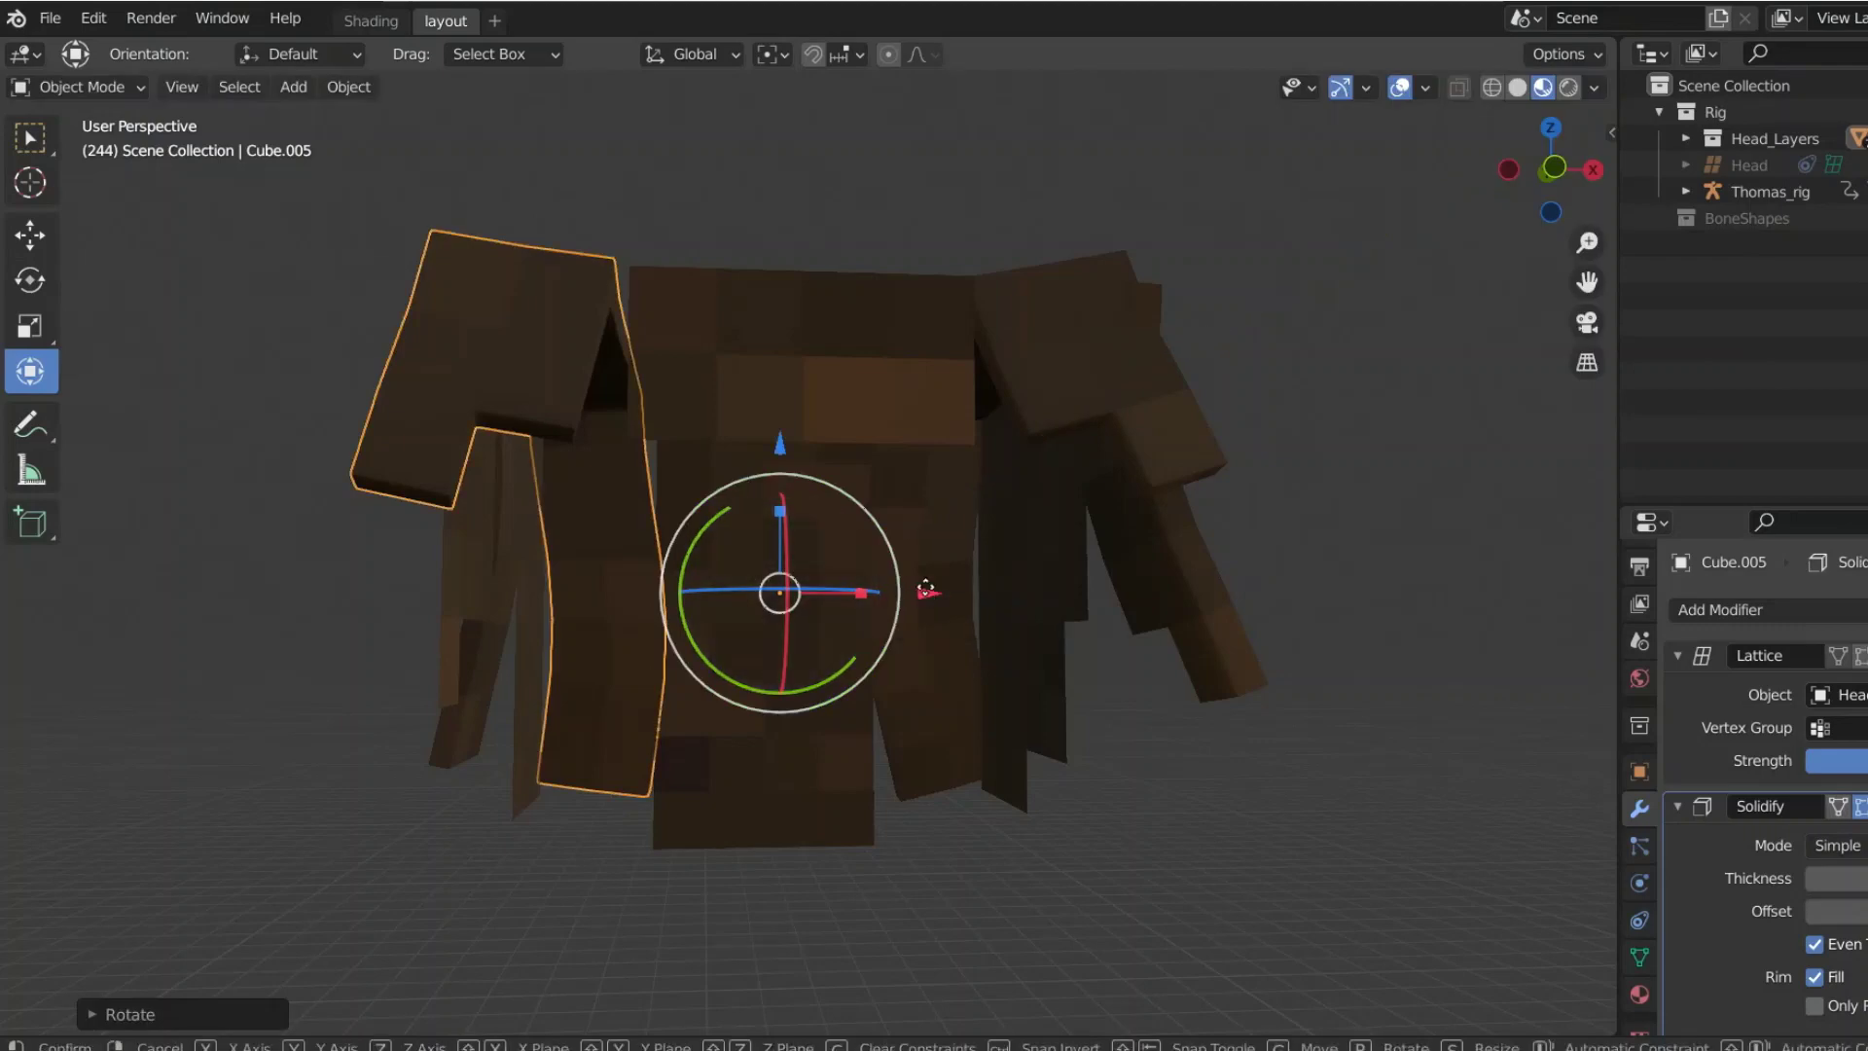
{"action": "left_click_drag", "start_coordinate": [924, 585], "coordinate": [954, 584]}
{"action": "left_click", "coordinate": [214, 720]}
{"action": "middle_click_drag", "start_coordinate": [232, 708], "coordinate": [774, 737]}
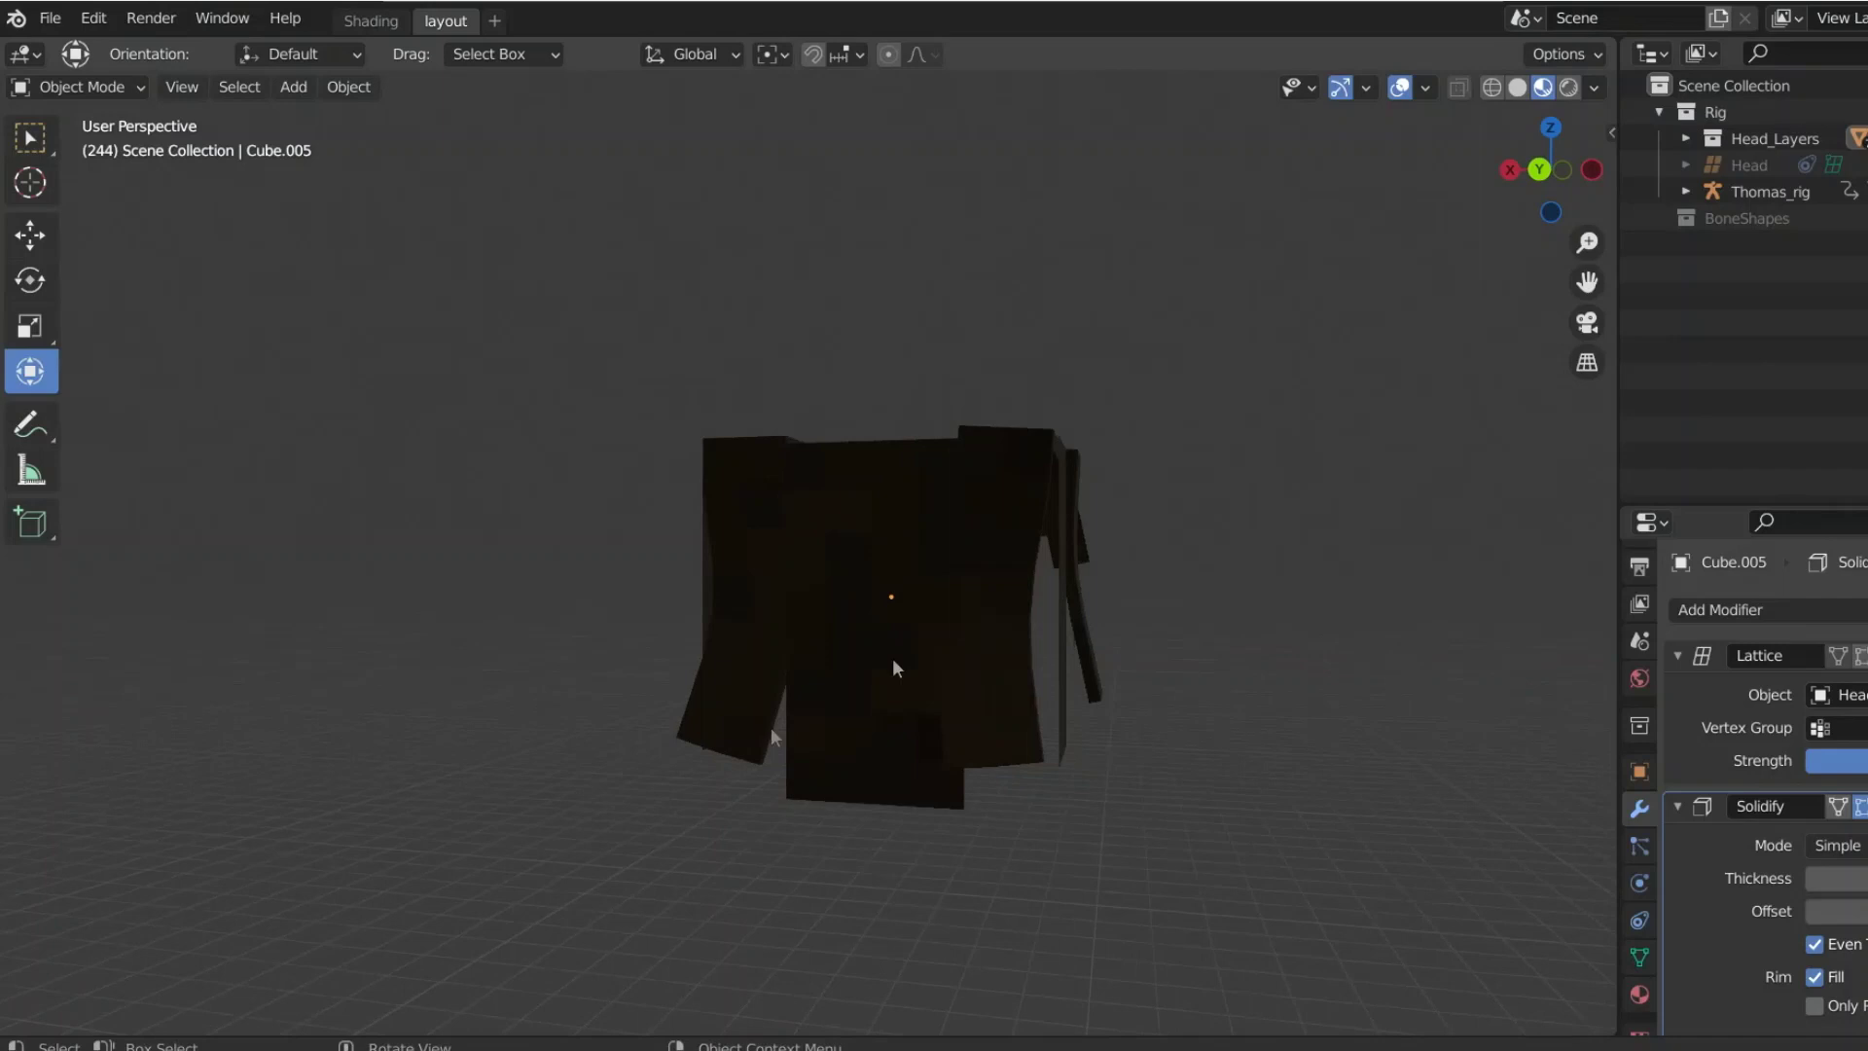
Step: Slide the right strand along X and rotate it about 8.6°, undoing a slight Z lowering
{"action": "left_click", "coordinate": [959, 664]}
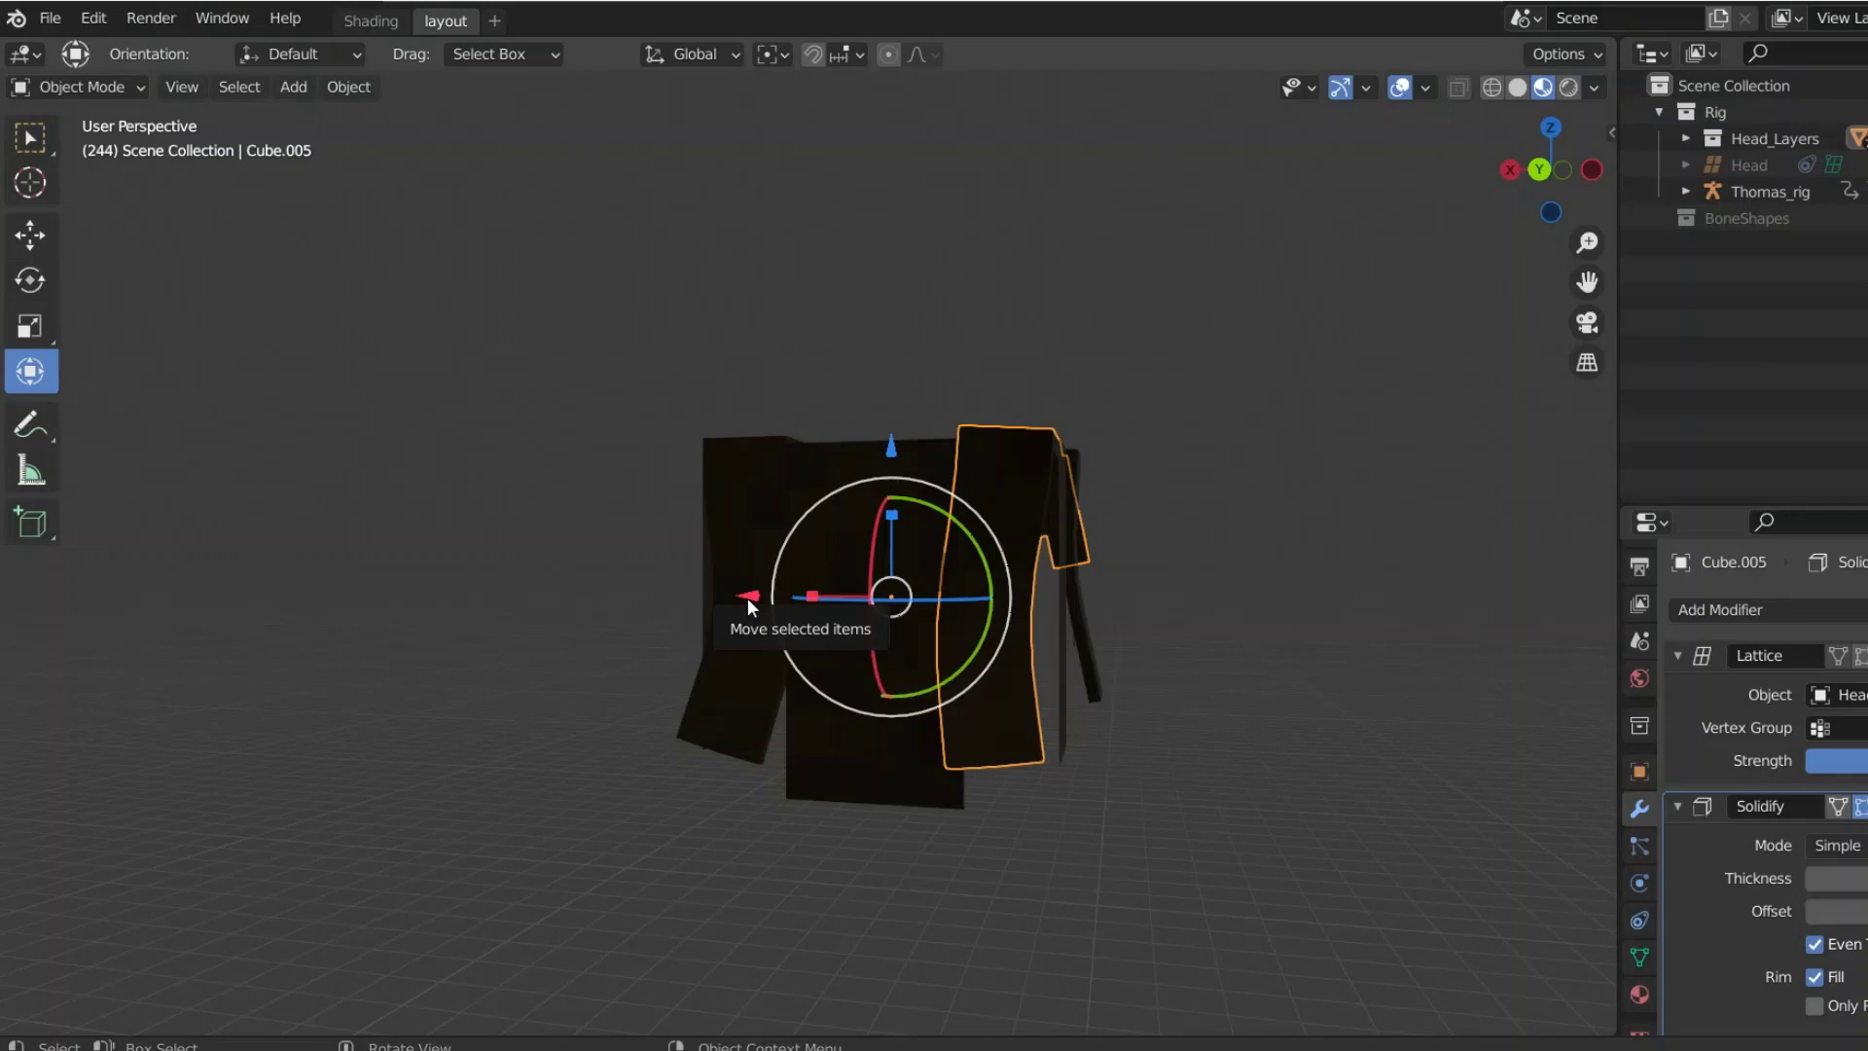
{"action": "left_click_drag", "start_coordinate": [747, 597], "coordinate": [846, 578]}
{"action": "scroll", "coordinate": [1122, 505], "scroll_direction": "up", "scroll_amount": 4}
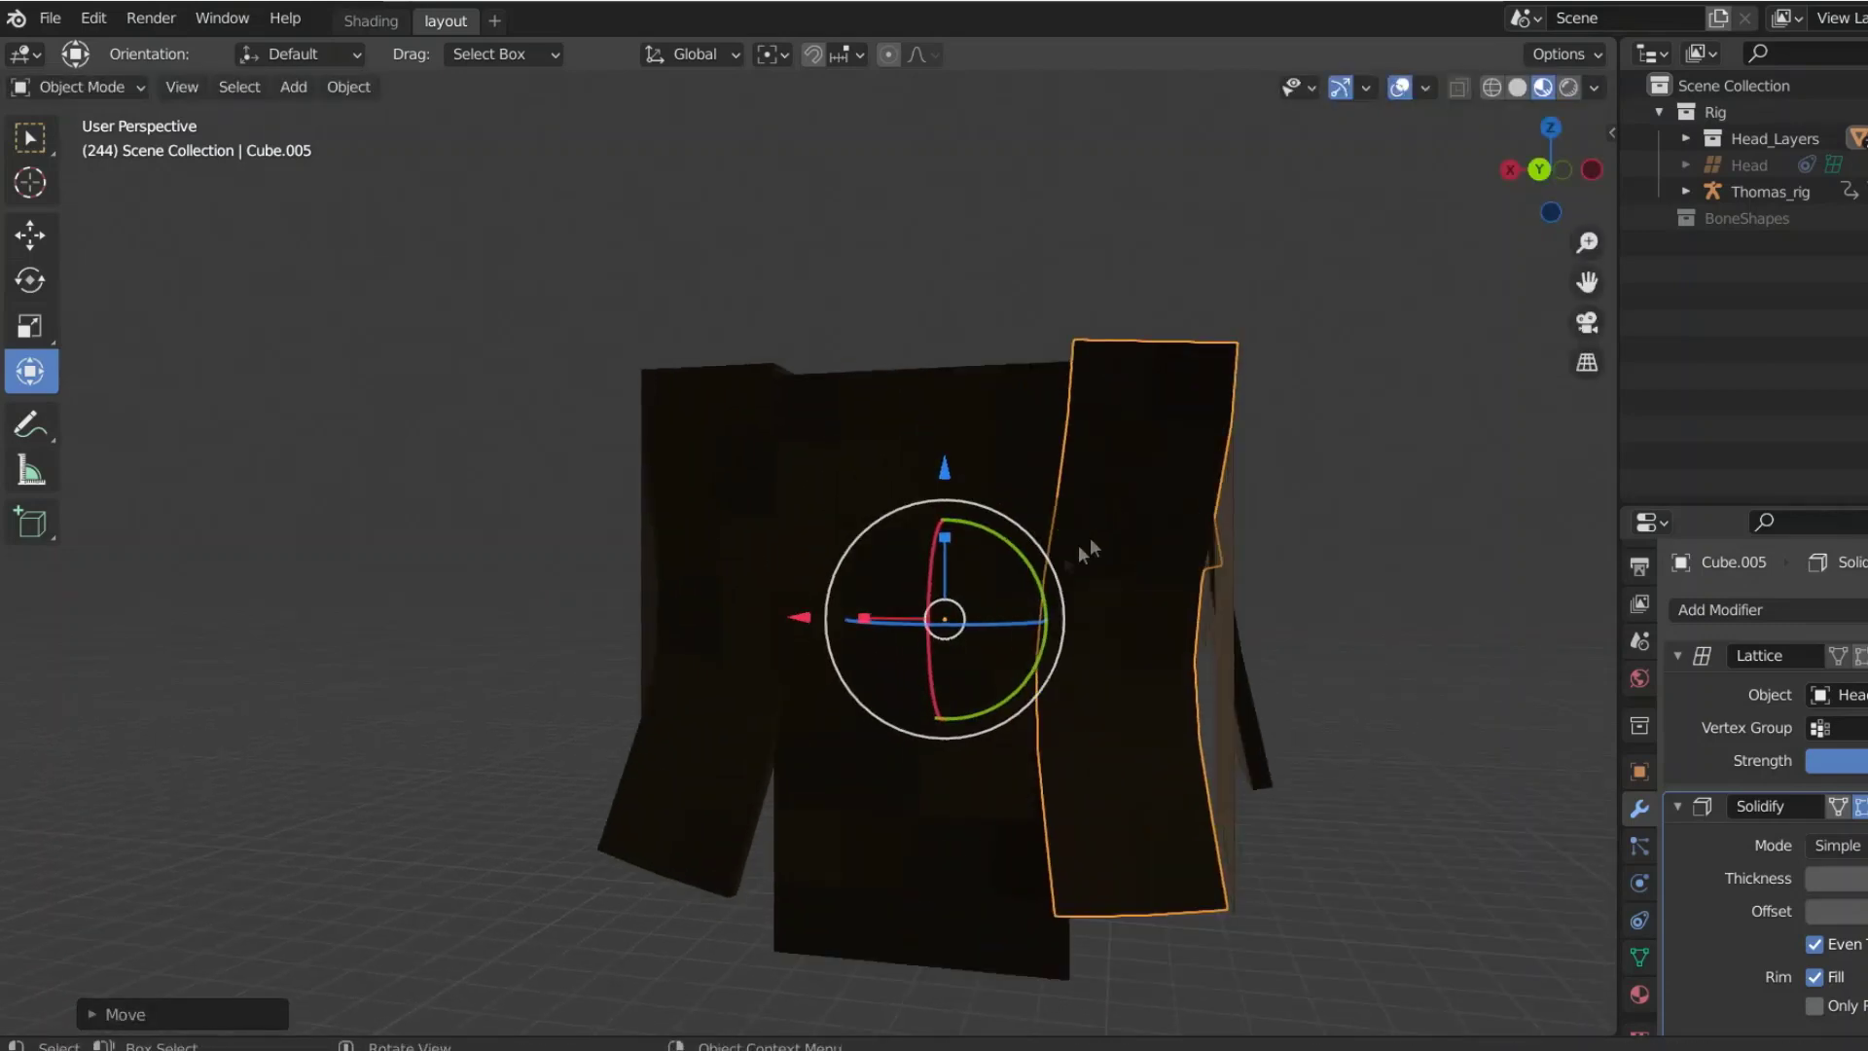
{"action": "left_click_drag", "start_coordinate": [1019, 562], "coordinate": [1124, 582]}
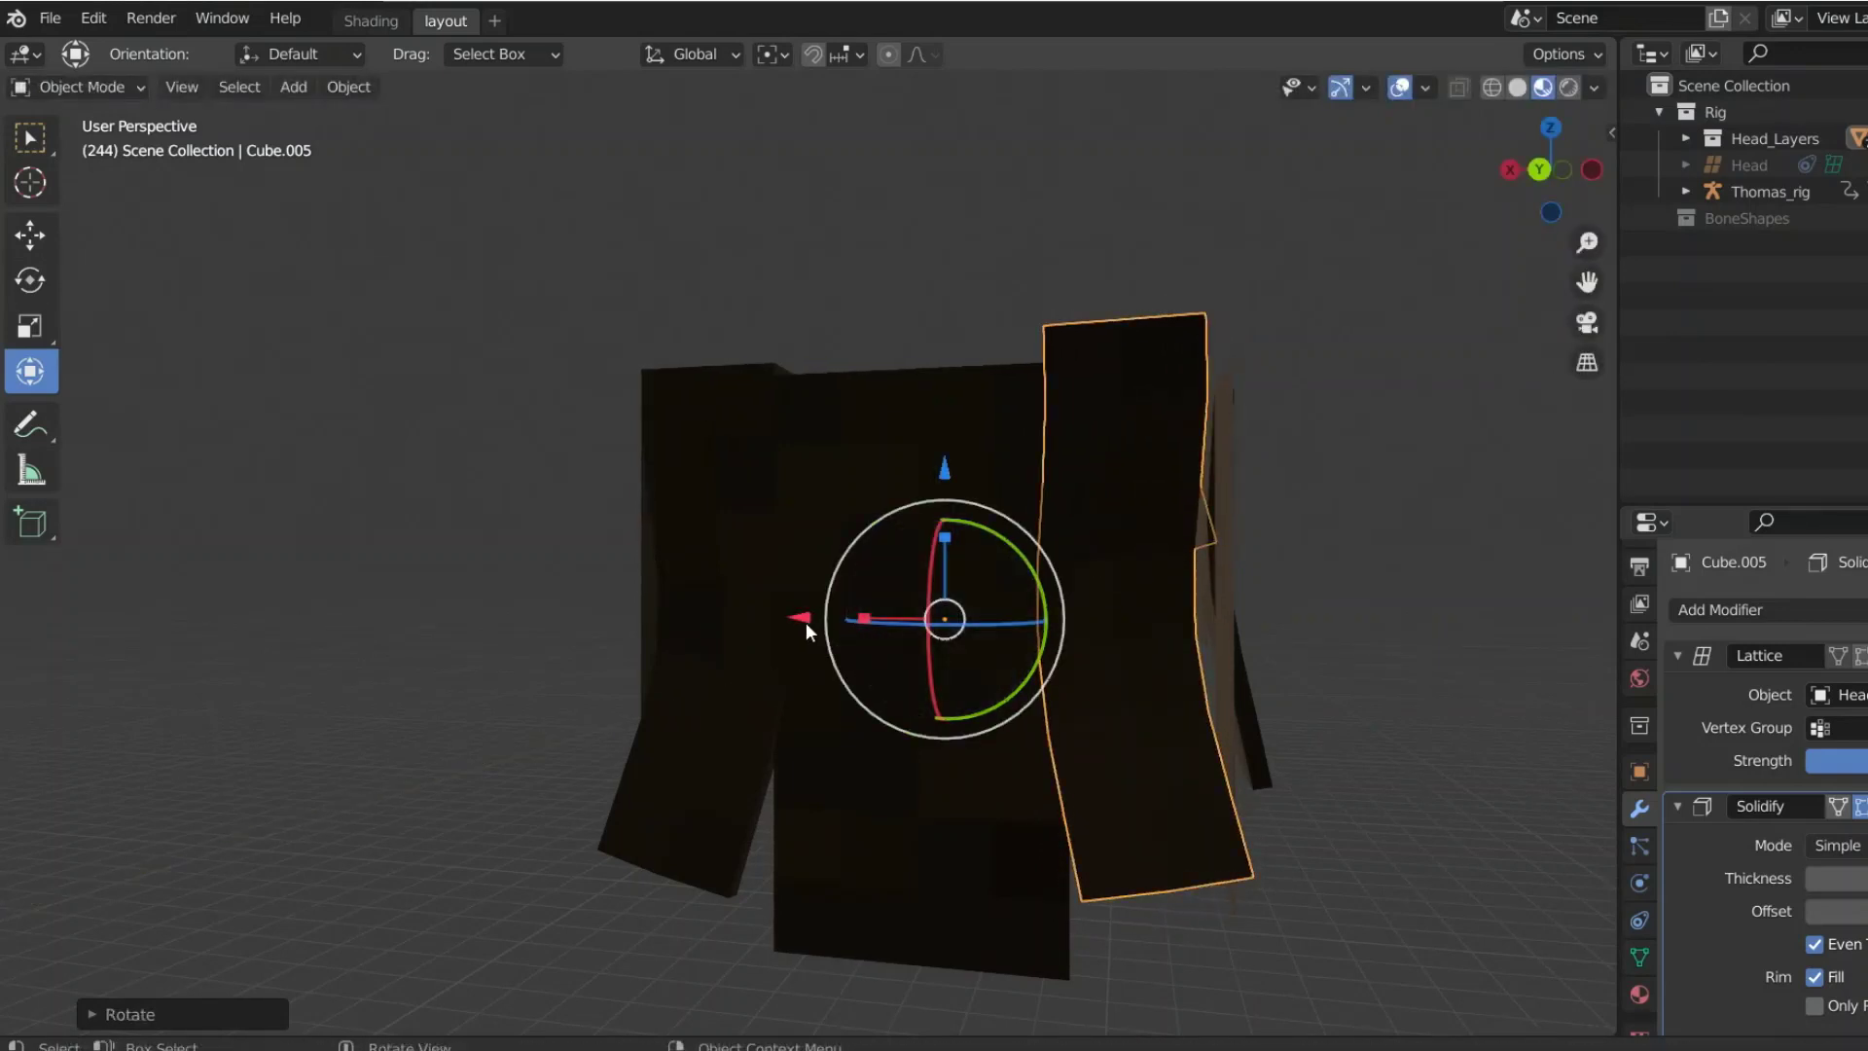
{"action": "mouse_move", "coordinate": [803, 613]}
{"action": "left_mouse_down"}
{"action": "mouse_move", "coordinate": [838, 617]}
{"action": "mouse_move", "coordinate": [809, 617]}
{"action": "left_mouse_up"}
{"action": "middle_click_drag", "start_coordinate": [1229, 568], "coordinate": [1190, 624]}
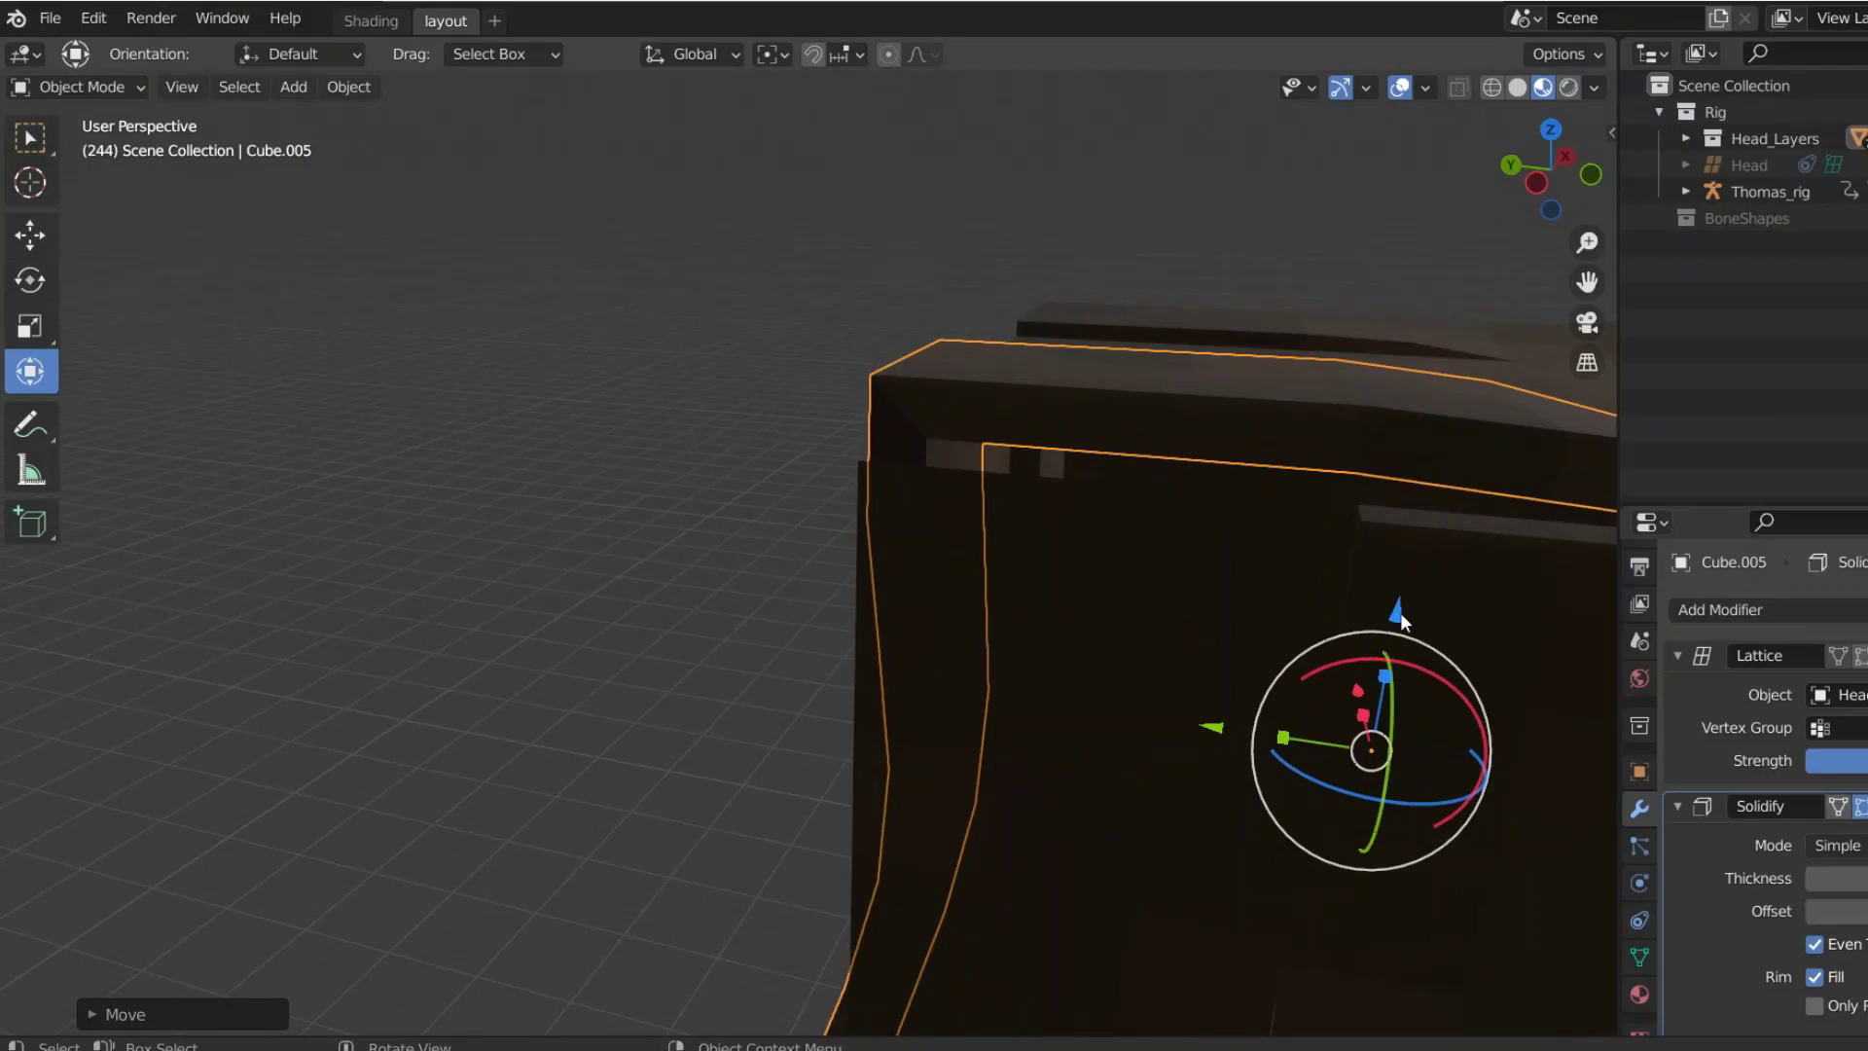
{"action": "left_click_drag", "start_coordinate": [1398, 611], "coordinate": [1370, 619]}
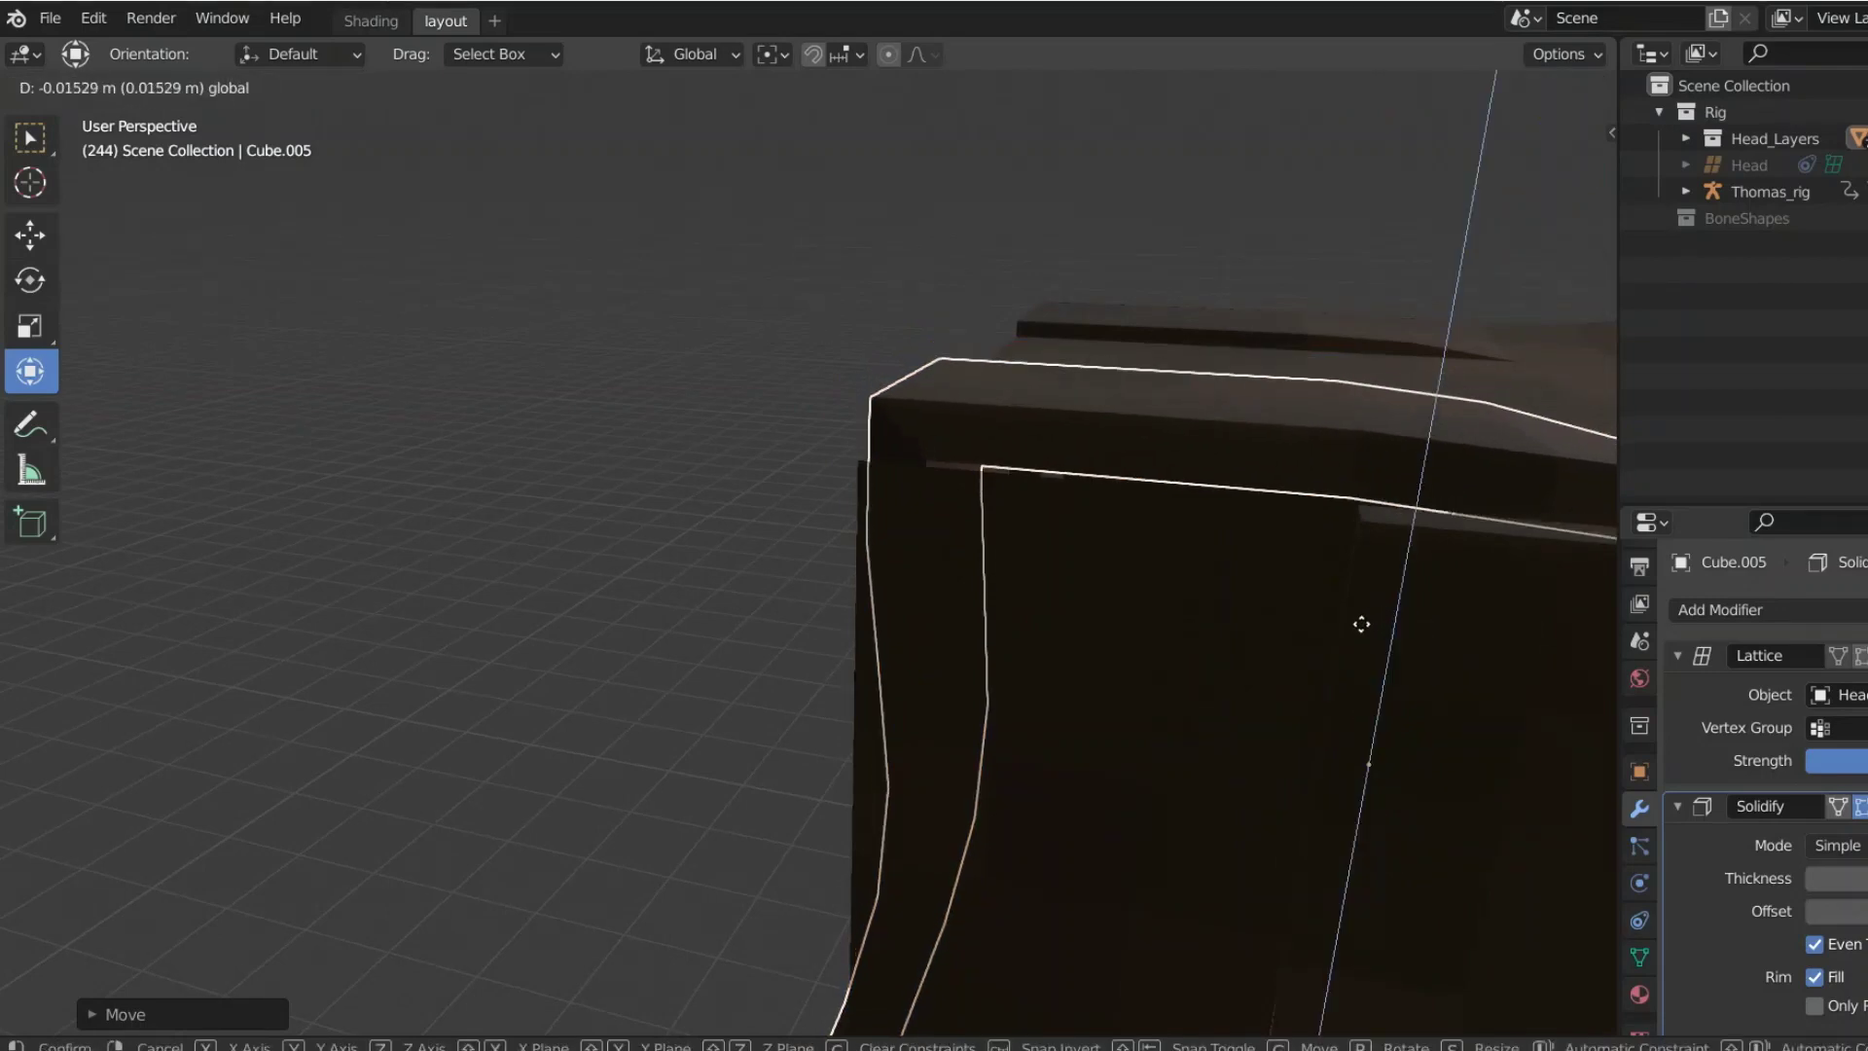
{"action": "left_click", "coordinate": [1347, 632]}
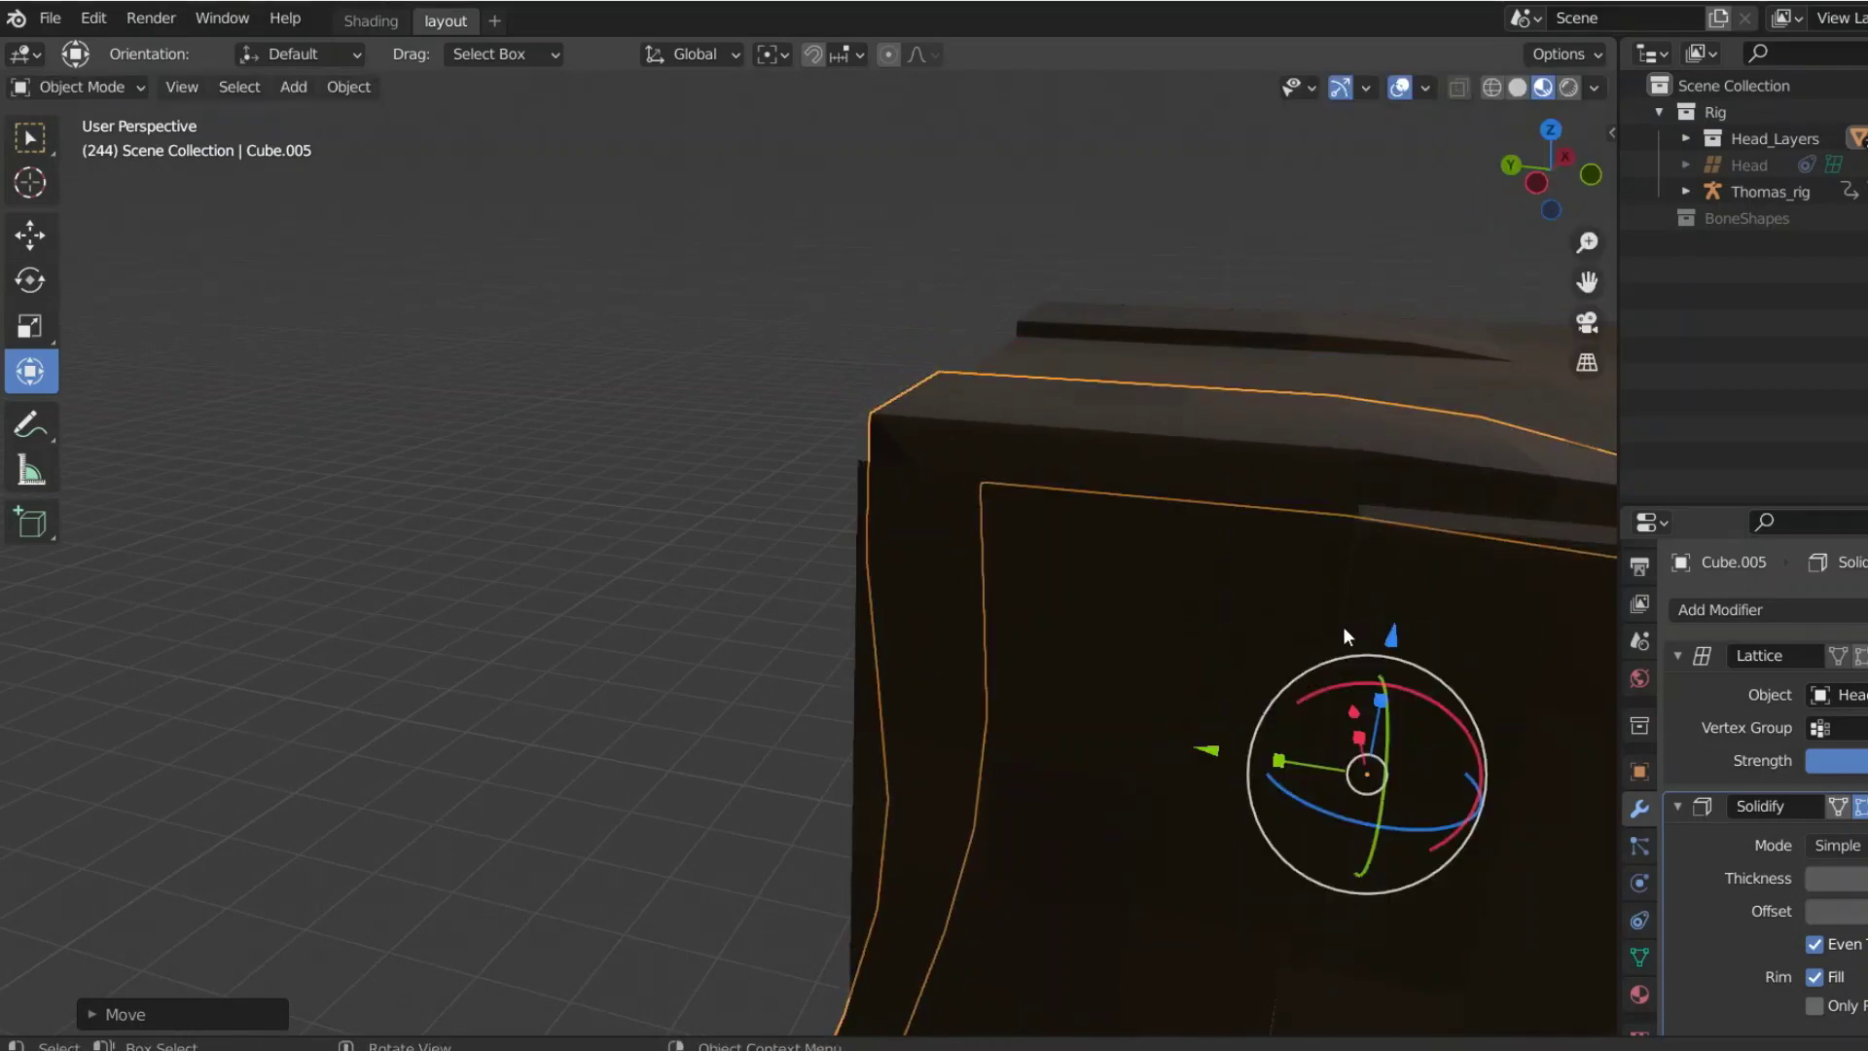
{"action": "key", "text": "ctrl+z"}
Step: Widen the right strand to about 1.253× along X, then deselect it
{"action": "middle_click_drag", "start_coordinate": [751, 583], "coordinate": [551, 542]}
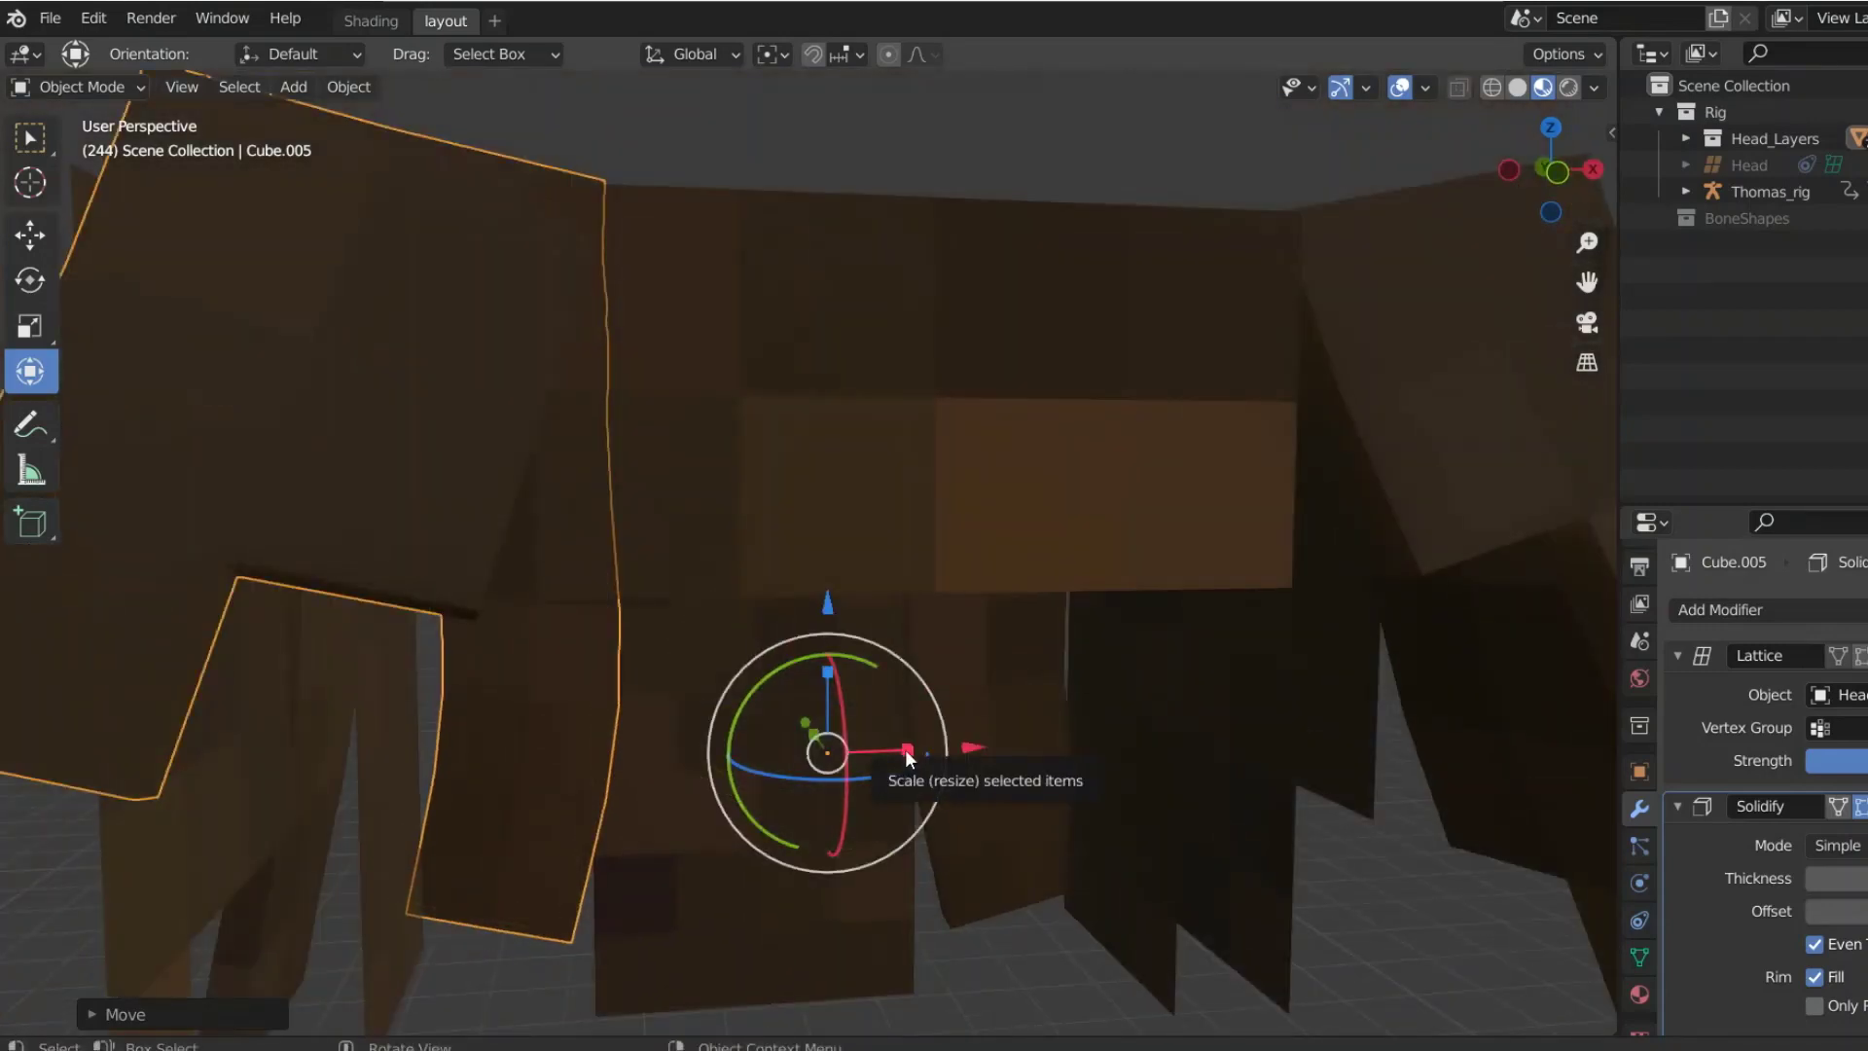
{"action": "scroll", "coordinate": [907, 757], "scroll_direction": "down", "scroll_amount": 3}
{"action": "left_click_drag", "start_coordinate": [902, 702], "coordinate": [1019, 699]}
{"action": "middle_click_drag", "start_coordinate": [286, 877], "coordinate": [1171, 597]}
{"action": "left_click", "coordinate": [1173, 596]}
{"action": "middle_click_drag", "start_coordinate": [1257, 743], "coordinate": [1052, 938]}
{"action": "left_click", "coordinate": [1053, 938]}
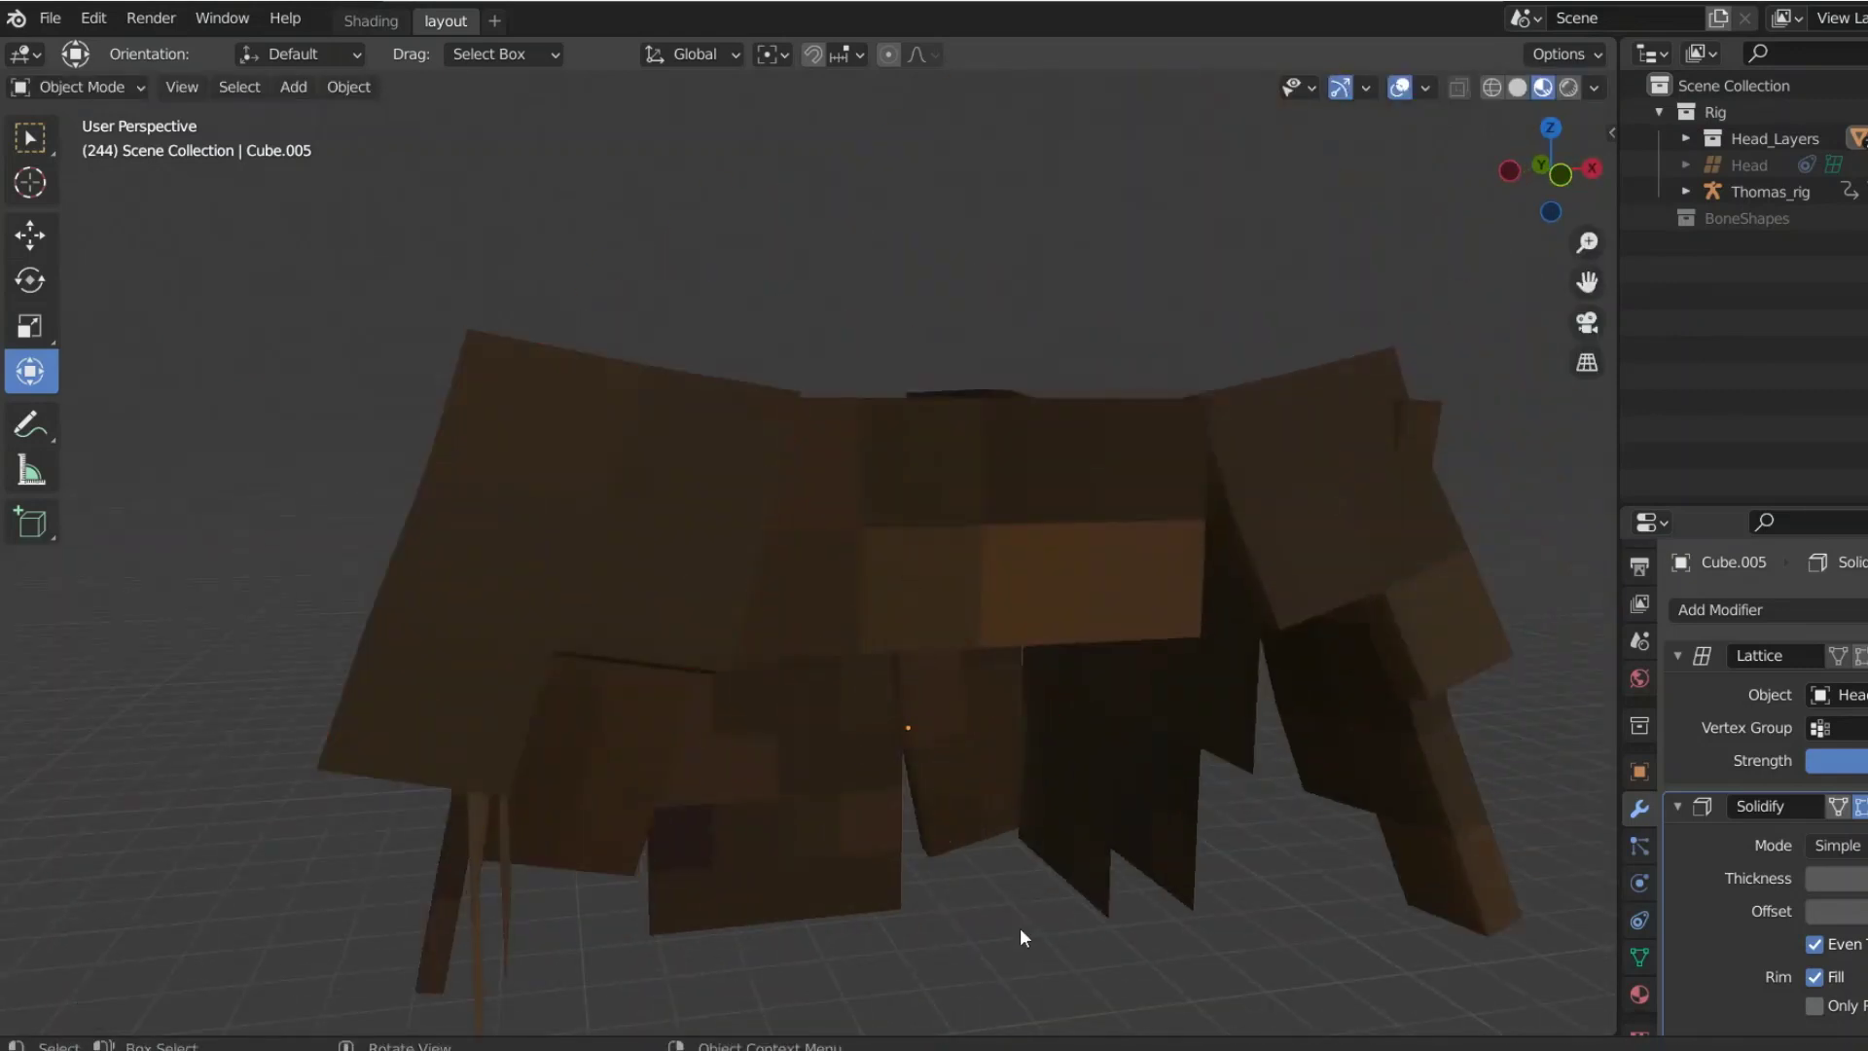
Step: Save the Blender file with Ctrl+S
{"action": "key", "text": "ctrl+s"}
{"action": "scroll", "coordinate": [890, 843], "scroll_direction": "down", "scroll_amount": 3}
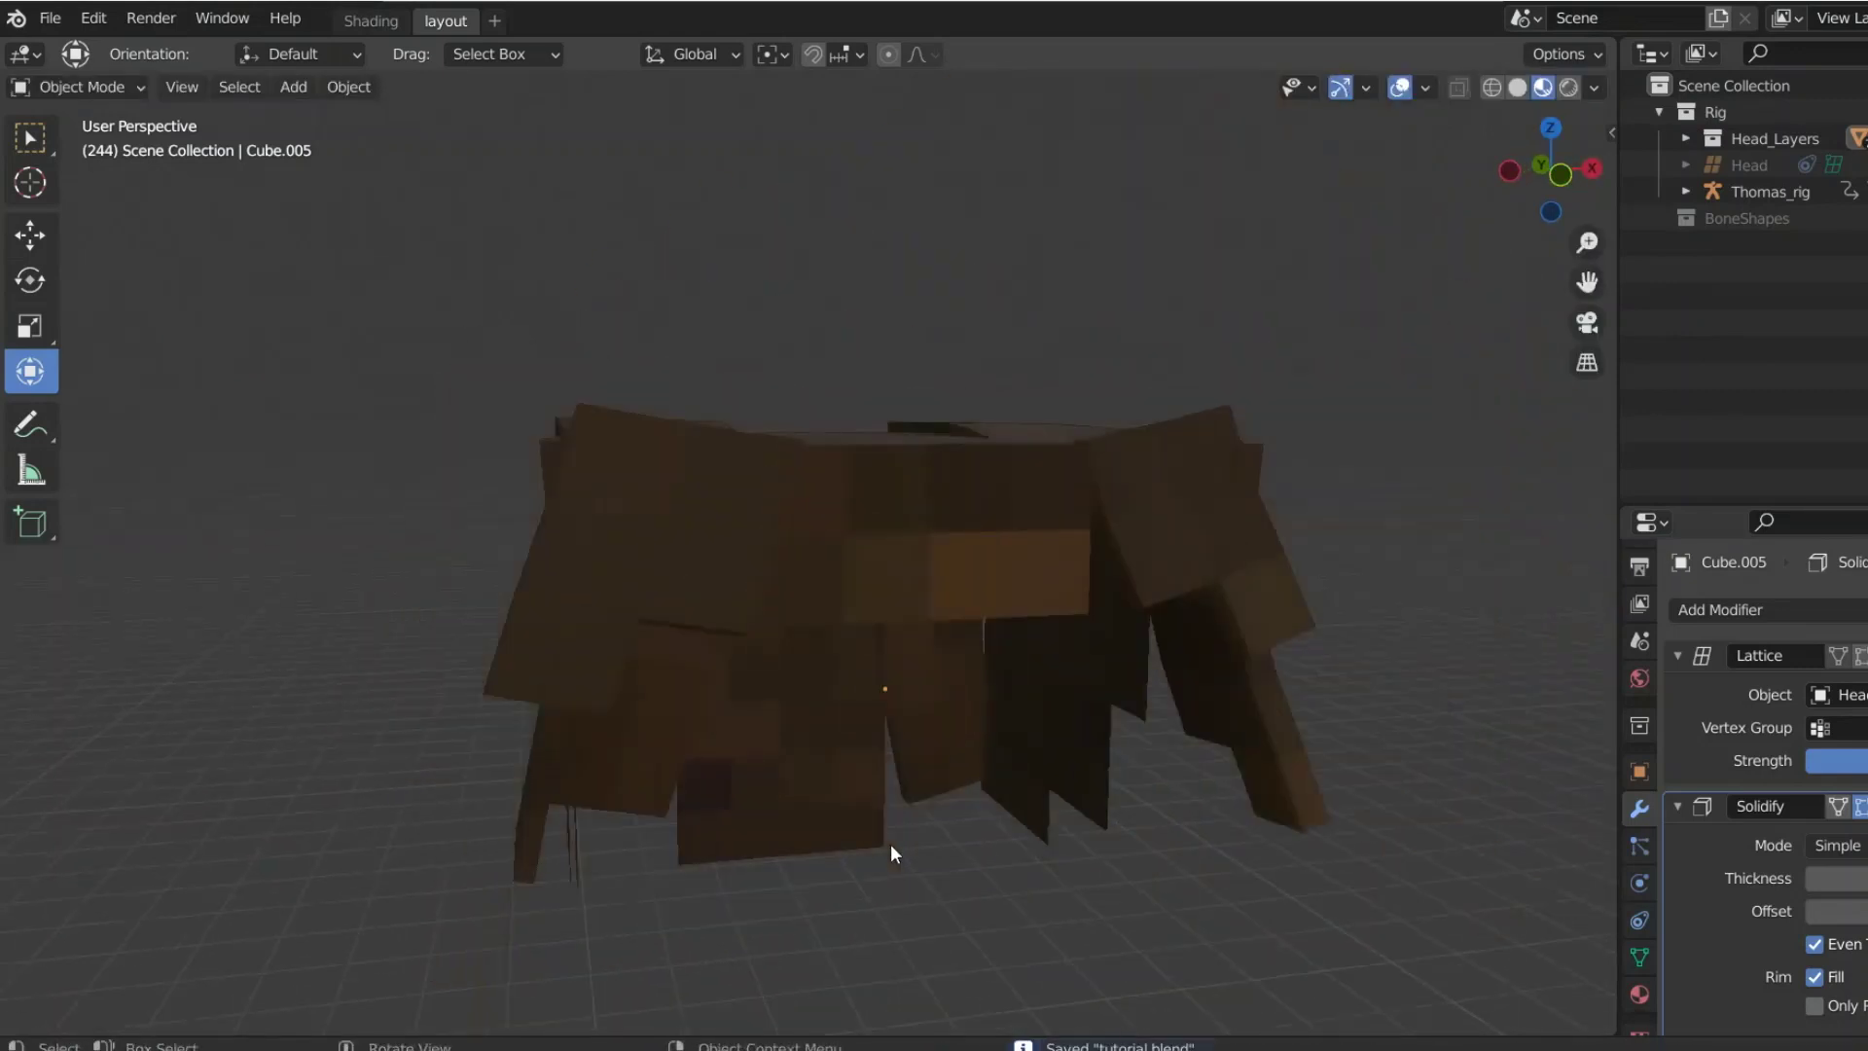
{"action": "scroll", "coordinate": [890, 843], "scroll_direction": "down", "scroll_amount": 1}
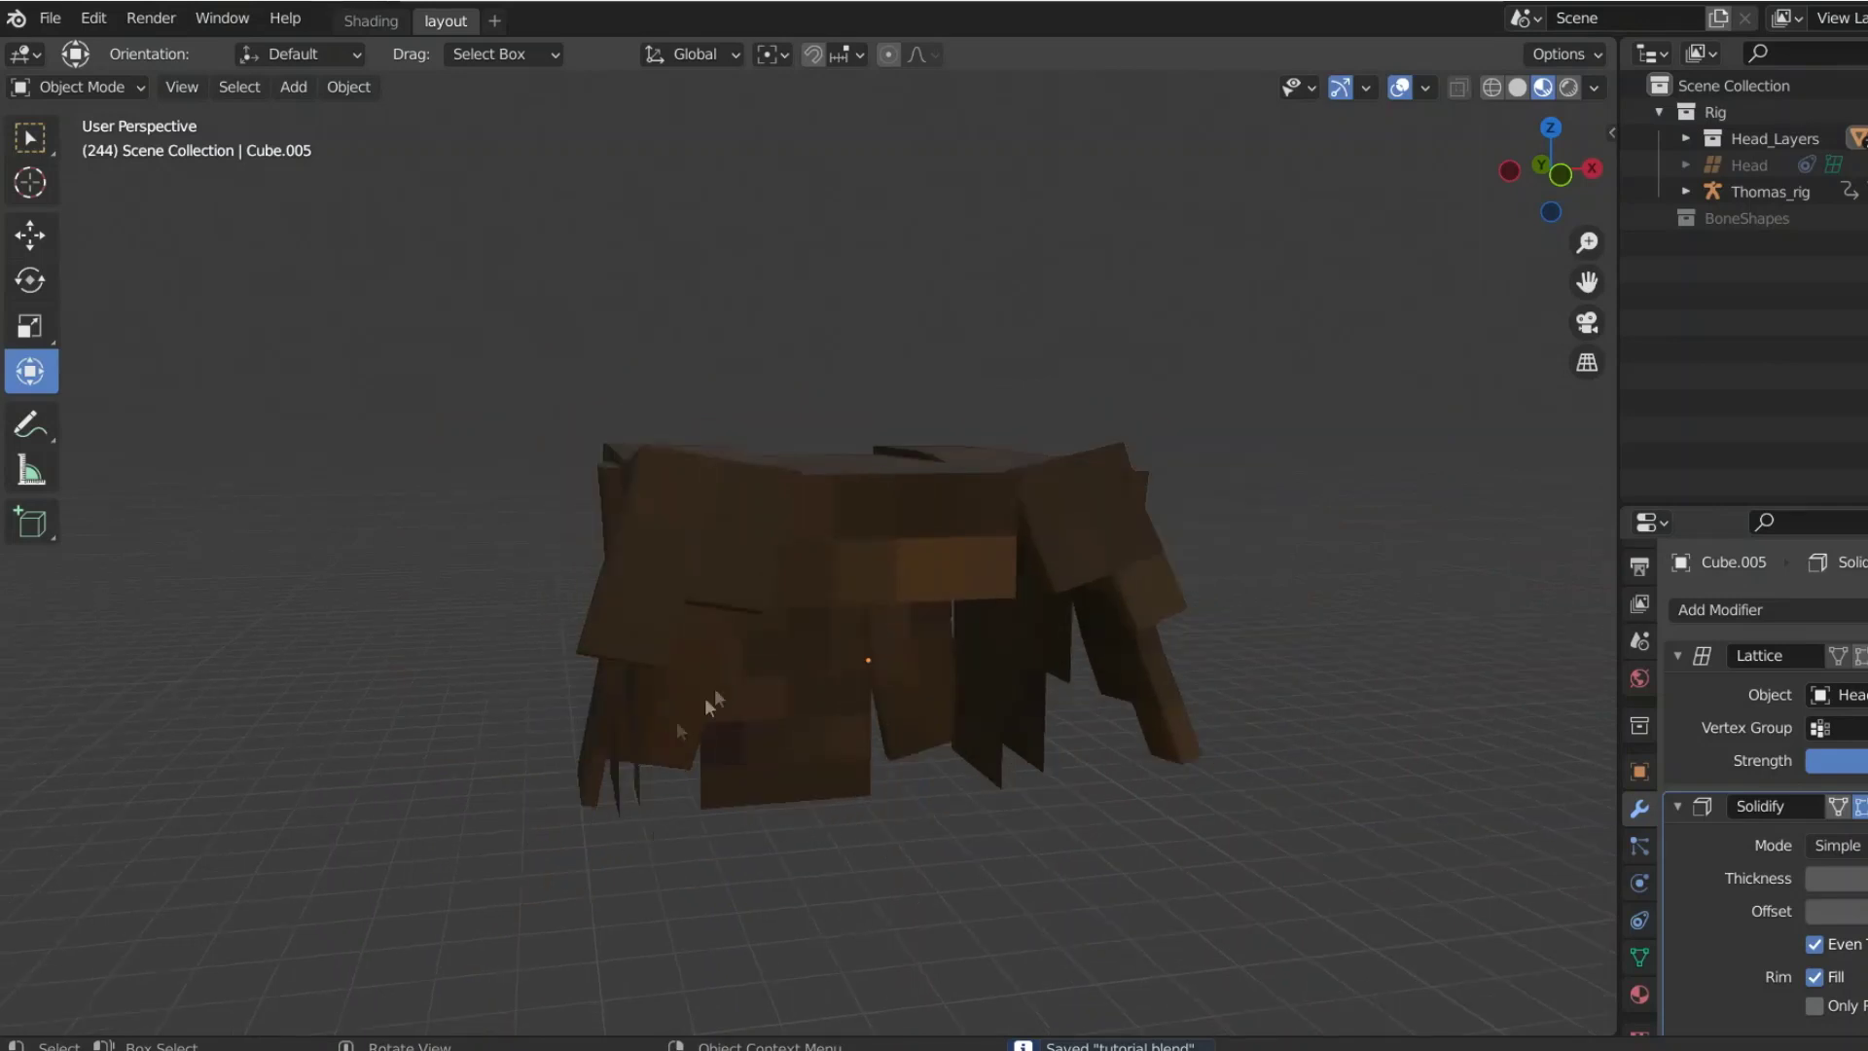
Step: Move the left strand's Solidify modifier to first and apply it, leaving only the Lattice
{"action": "left_click", "coordinate": [696, 574]}
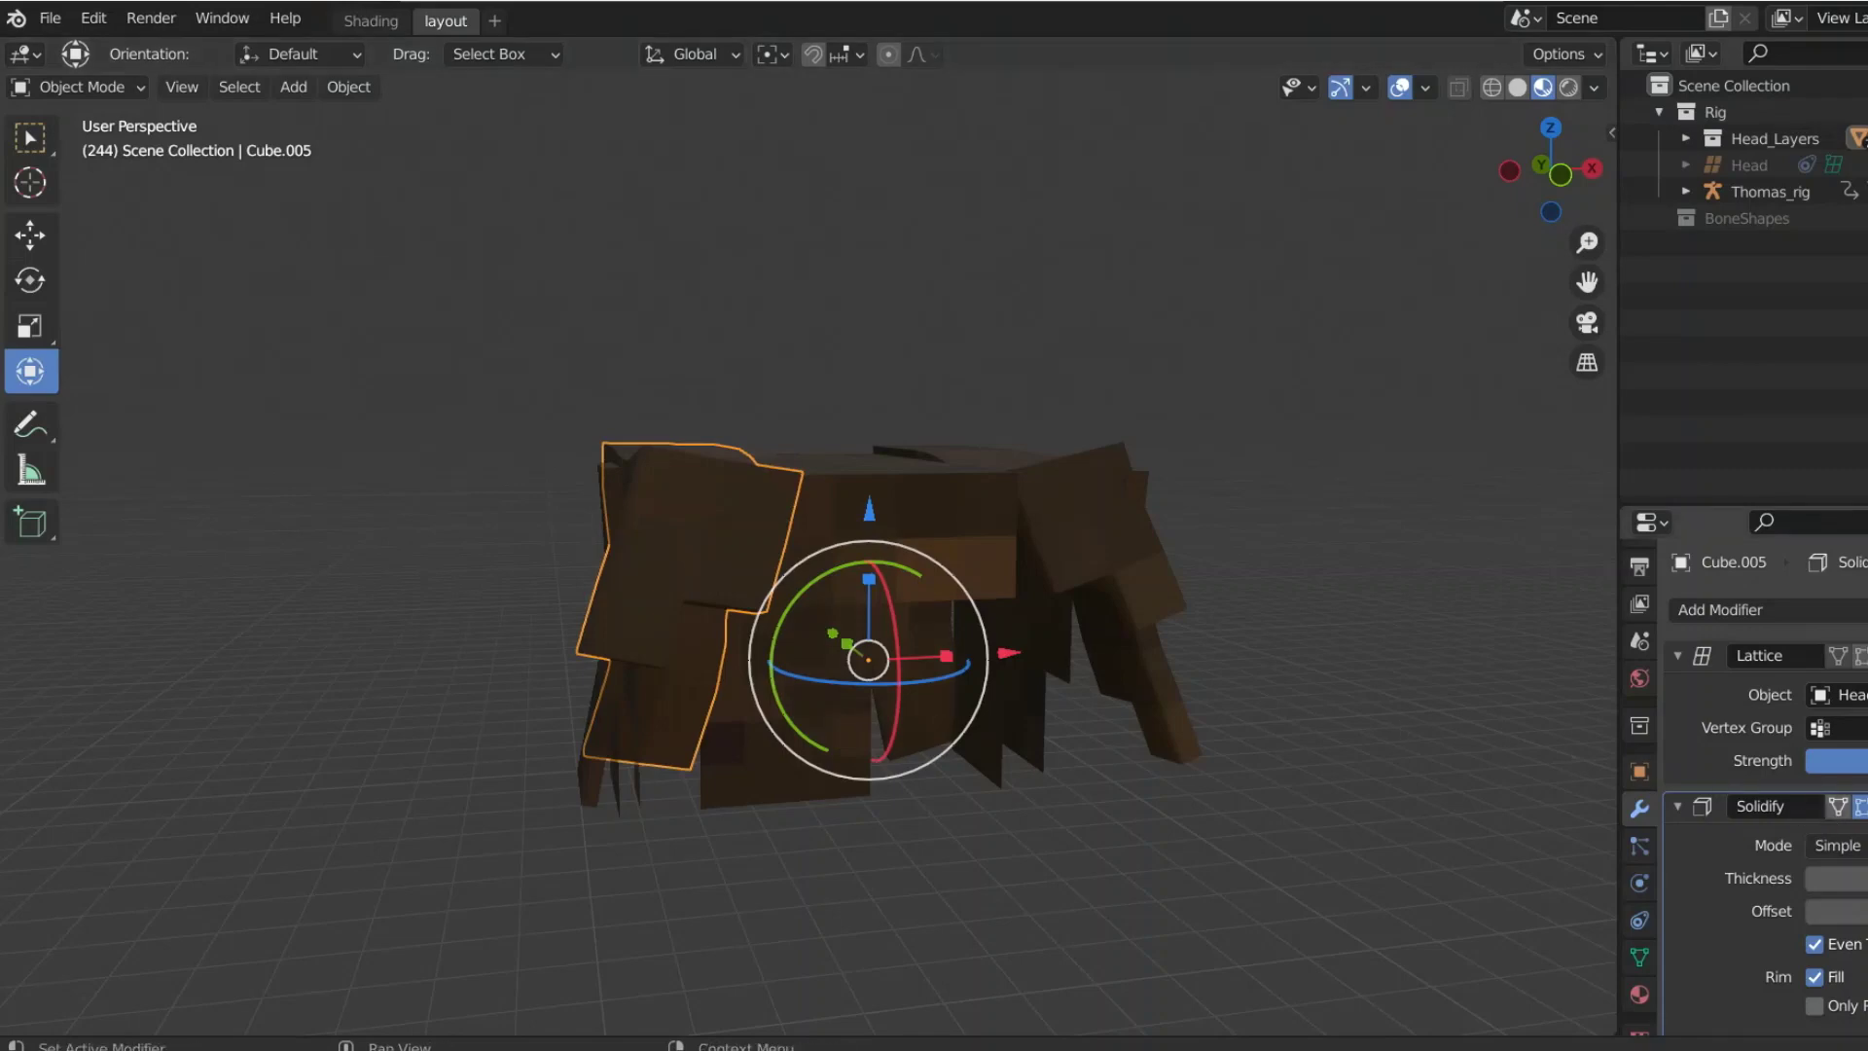
{"action": "left_click", "coordinate": [1863, 805]}
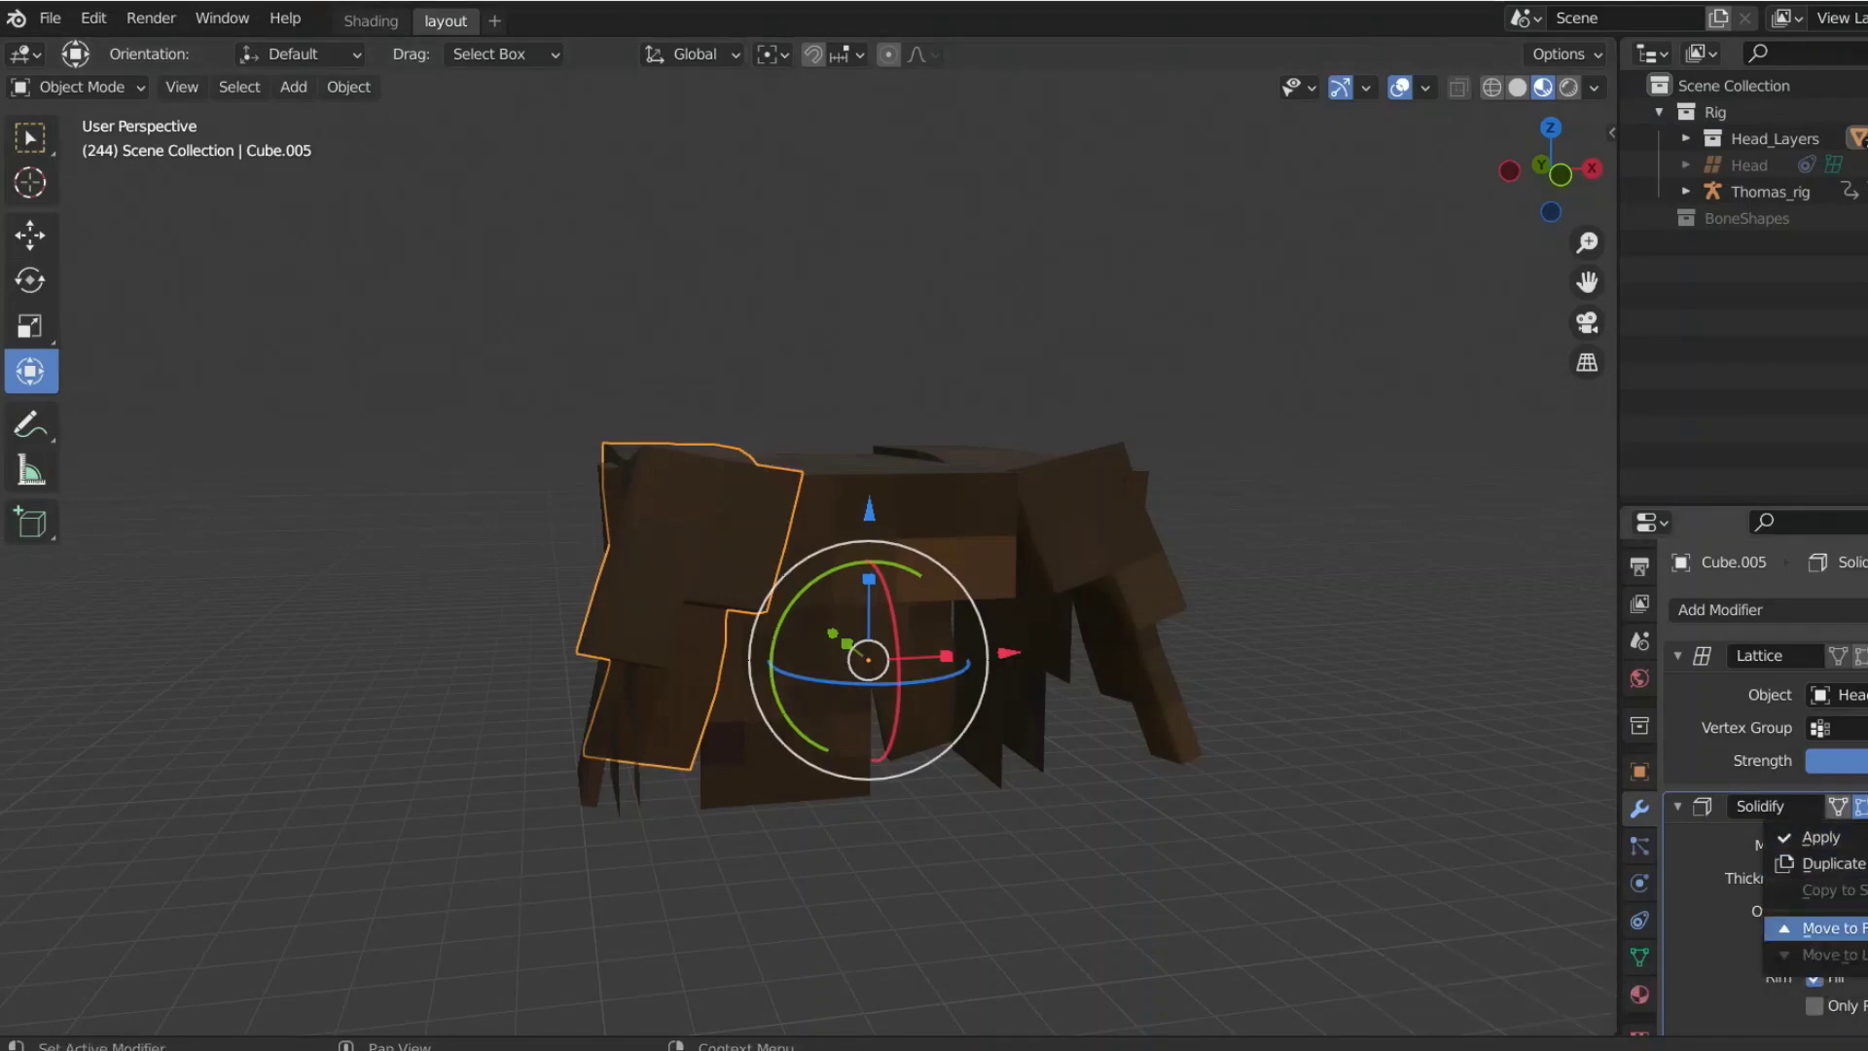
{"action": "left_click", "coordinate": [1824, 928]}
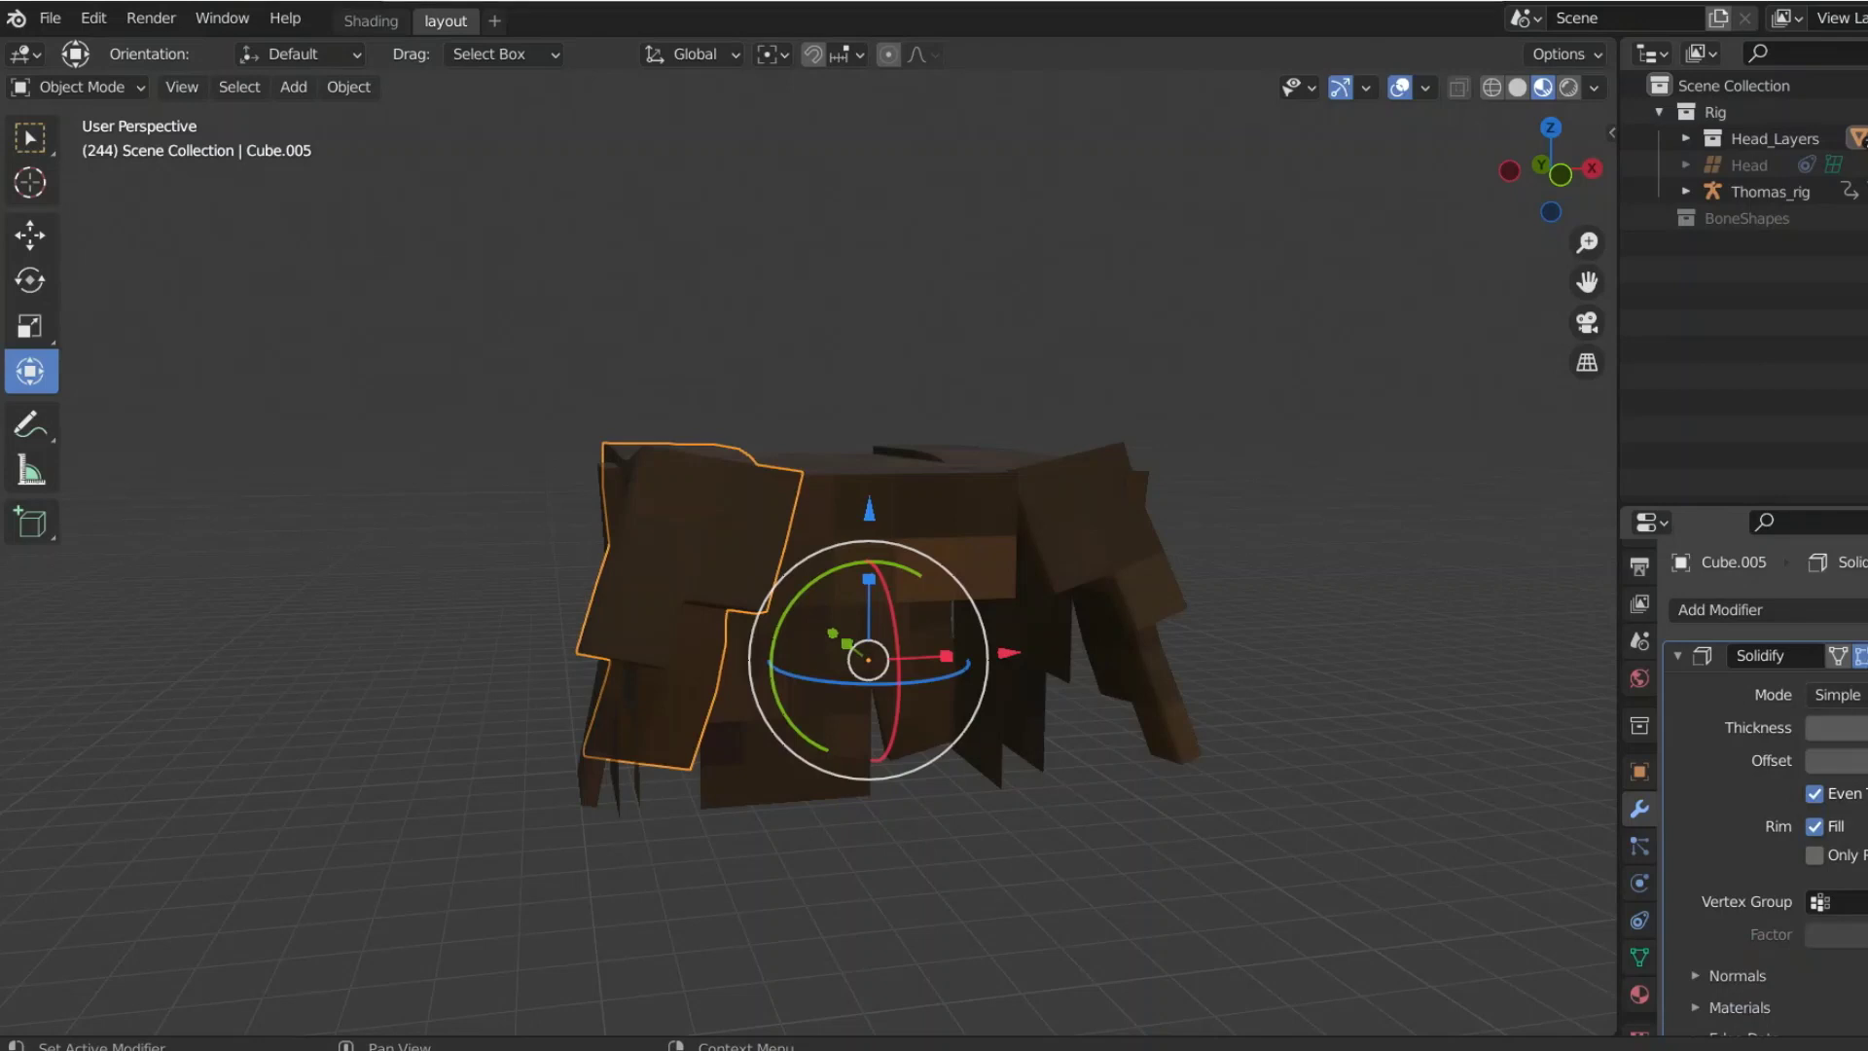
{"action": "left_click", "coordinate": [1865, 655]}
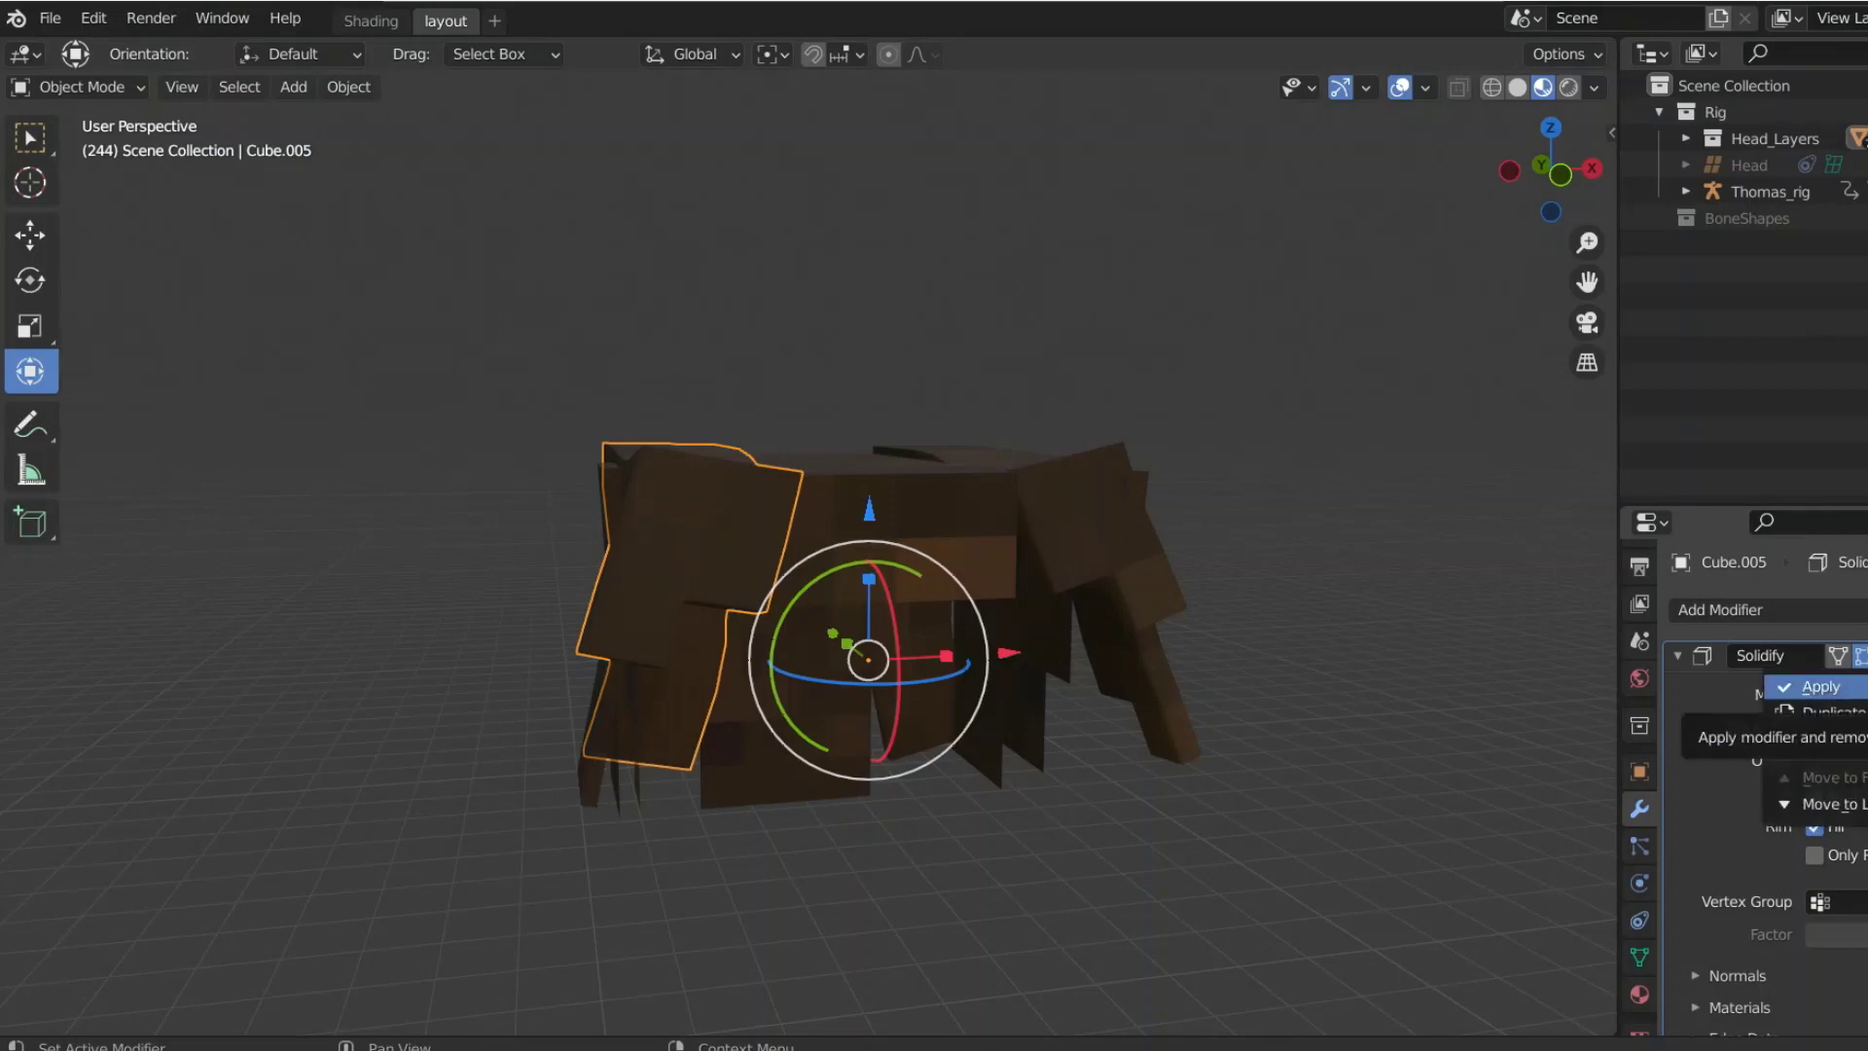
{"action": "left_click", "coordinate": [1819, 687]}
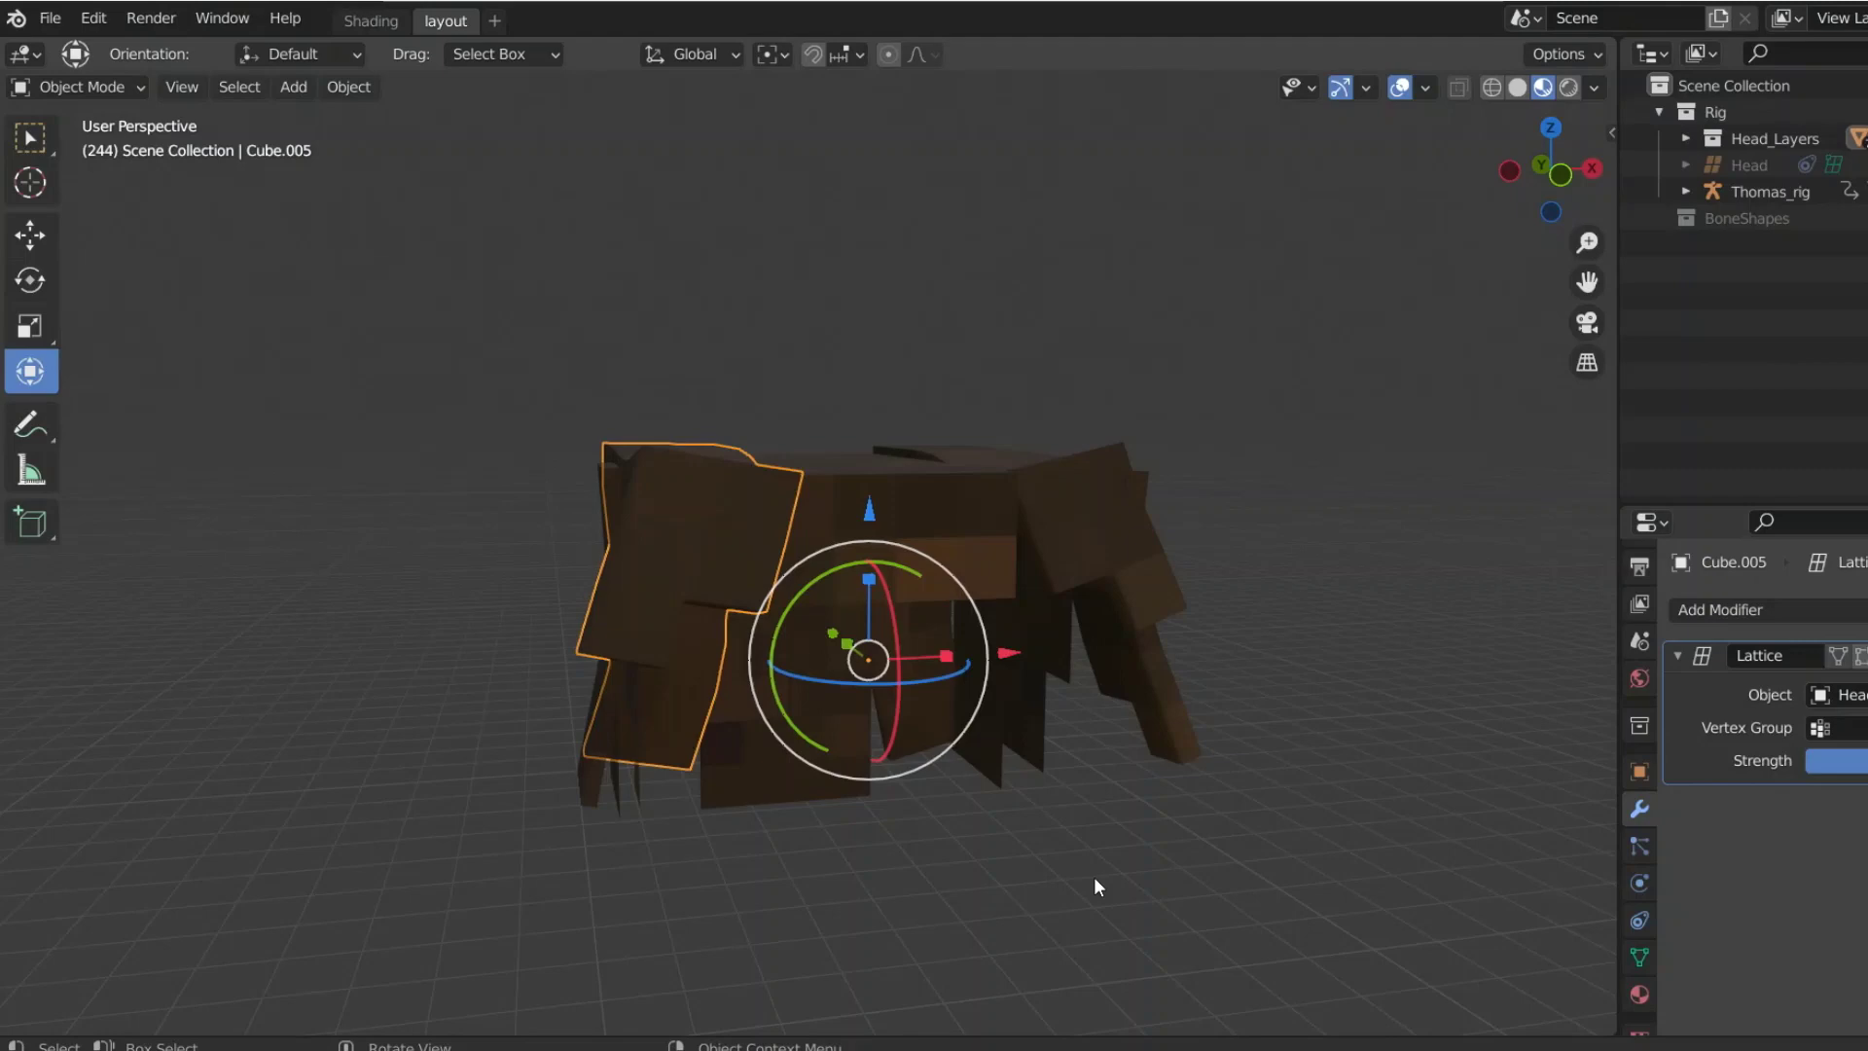
Step: Apply the Solidify modifier on the remaining hair strands, including the thin left strip
{"action": "left_click", "coordinate": [1106, 558]}
{"action": "left_click", "coordinate": [1860, 654]}
{"action": "left_click", "coordinate": [1106, 558]}
{"action": "left_click", "coordinate": [1860, 655]}
{"action": "left_click", "coordinate": [605, 632]}
{"action": "left_click", "coordinate": [1860, 655]}
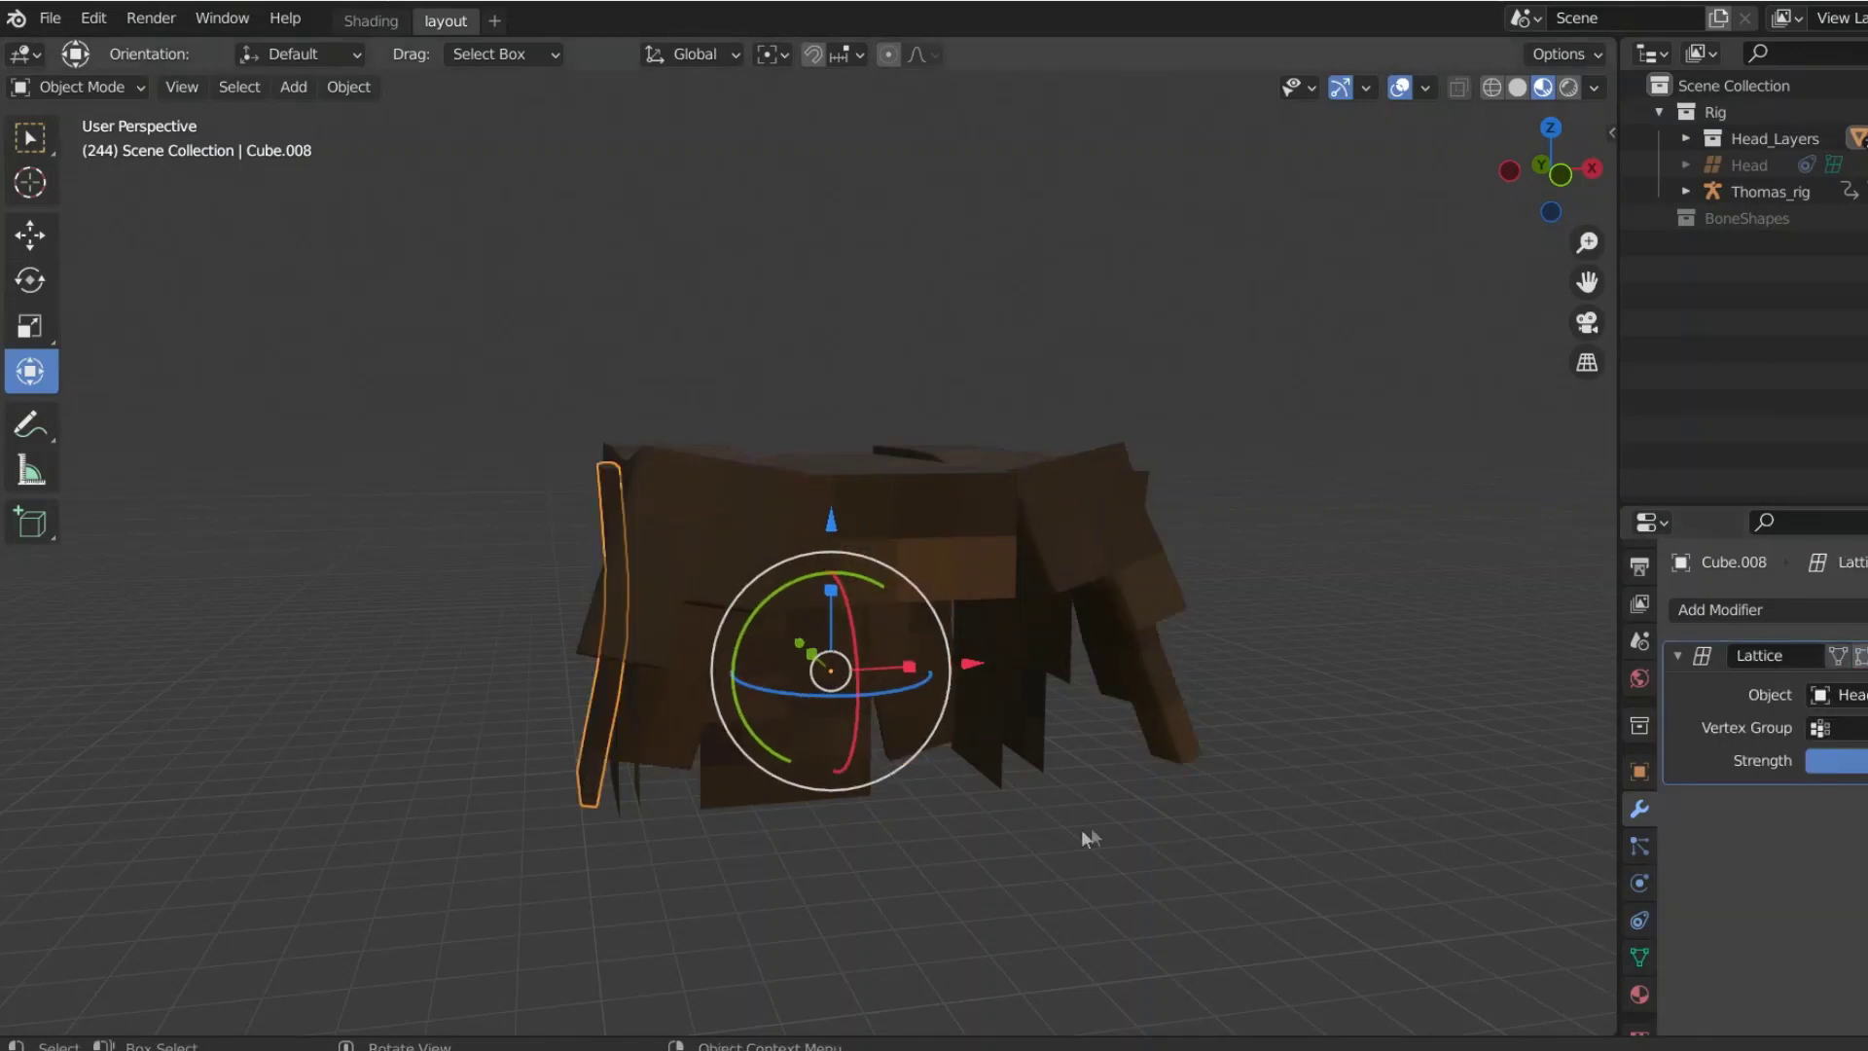
Step: Box-select all the hair strands and join them into one mesh with Ctrl+J
{"action": "mouse_move", "coordinate": [1070, 840]}
{"action": "middle_mouse_down"}
{"action": "mouse_move", "coordinate": [925, 855]}
{"action": "mouse_move", "coordinate": [866, 768]}
{"action": "mouse_move", "coordinate": [863, 728]}
{"action": "mouse_move", "coordinate": [901, 717]}
{"action": "mouse_move", "coordinate": [916, 790]}
{"action": "mouse_move", "coordinate": [869, 827]}
{"action": "mouse_move", "coordinate": [907, 839]}
{"action": "mouse_move", "coordinate": [793, 833]}
{"action": "mouse_move", "coordinate": [876, 768]}
{"action": "mouse_move", "coordinate": [840, 825]}
{"action": "mouse_move", "coordinate": [862, 825]}
{"action": "middle_mouse_up"}
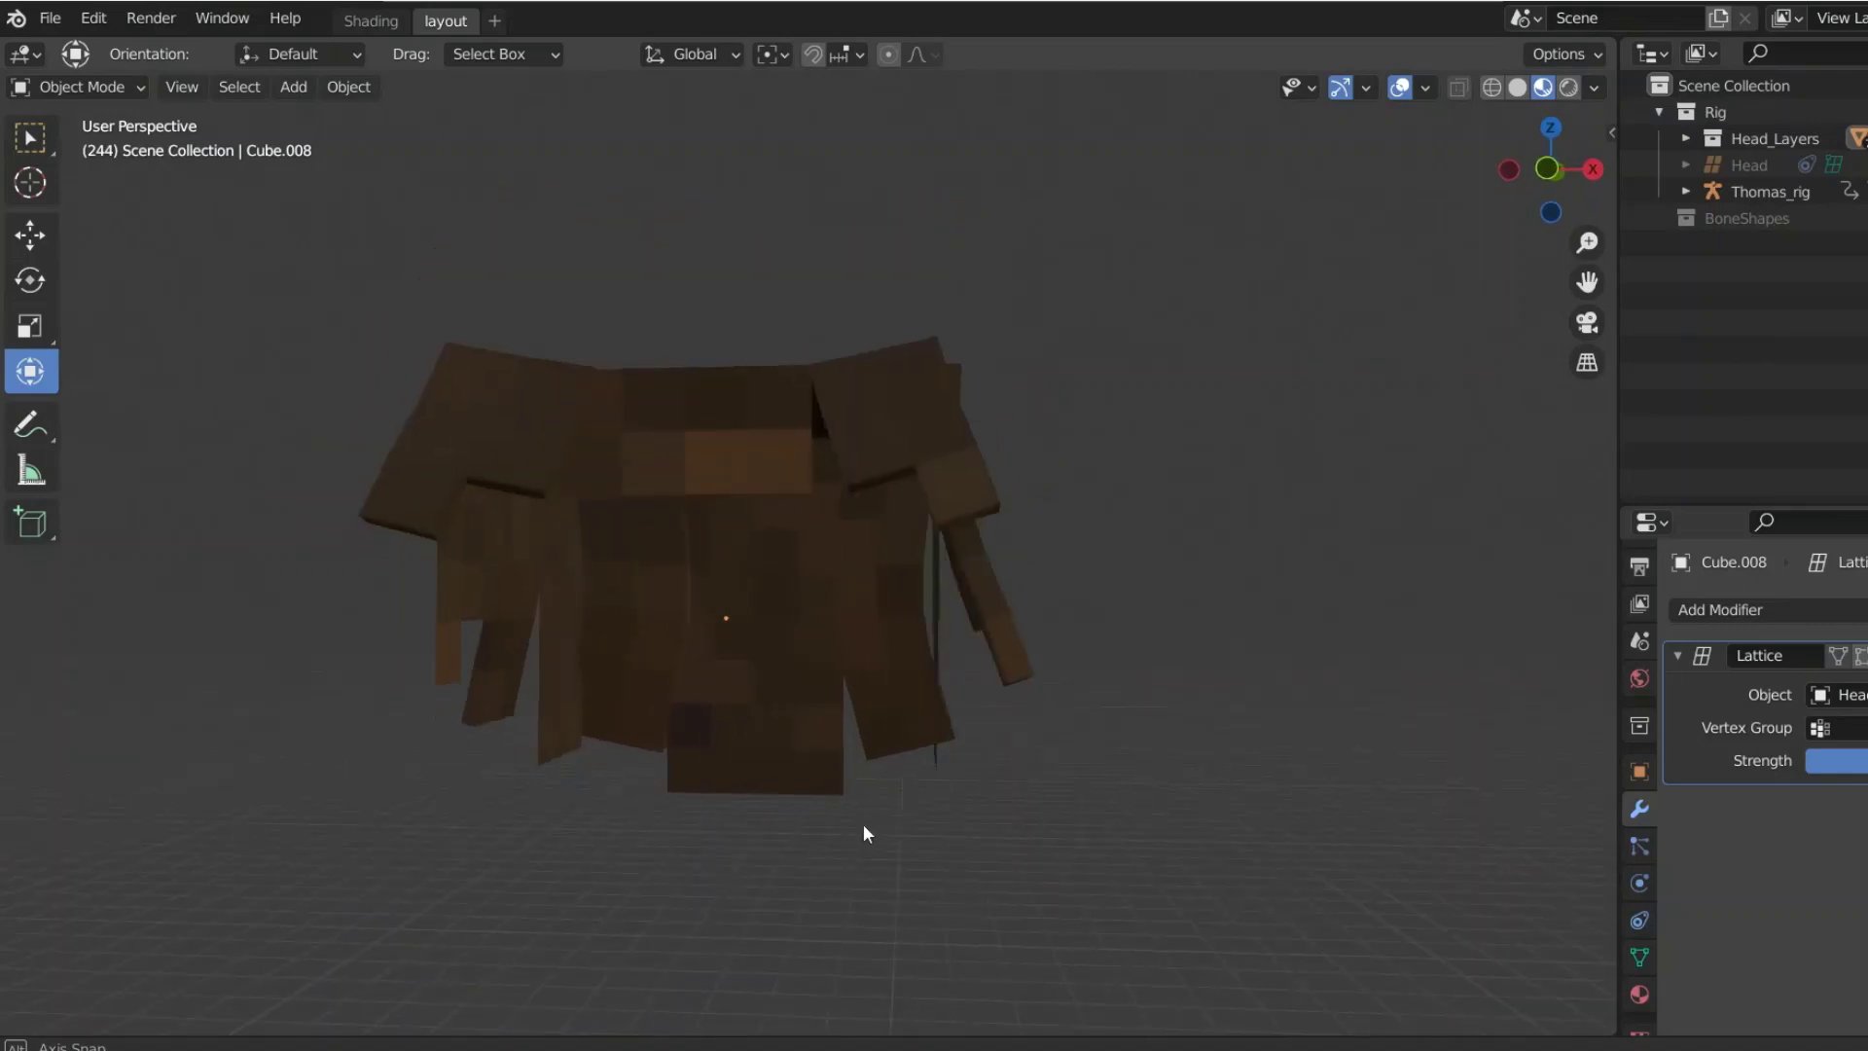
{"action": "scroll", "coordinate": [862, 825], "scroll_direction": "down", "scroll_amount": 3}
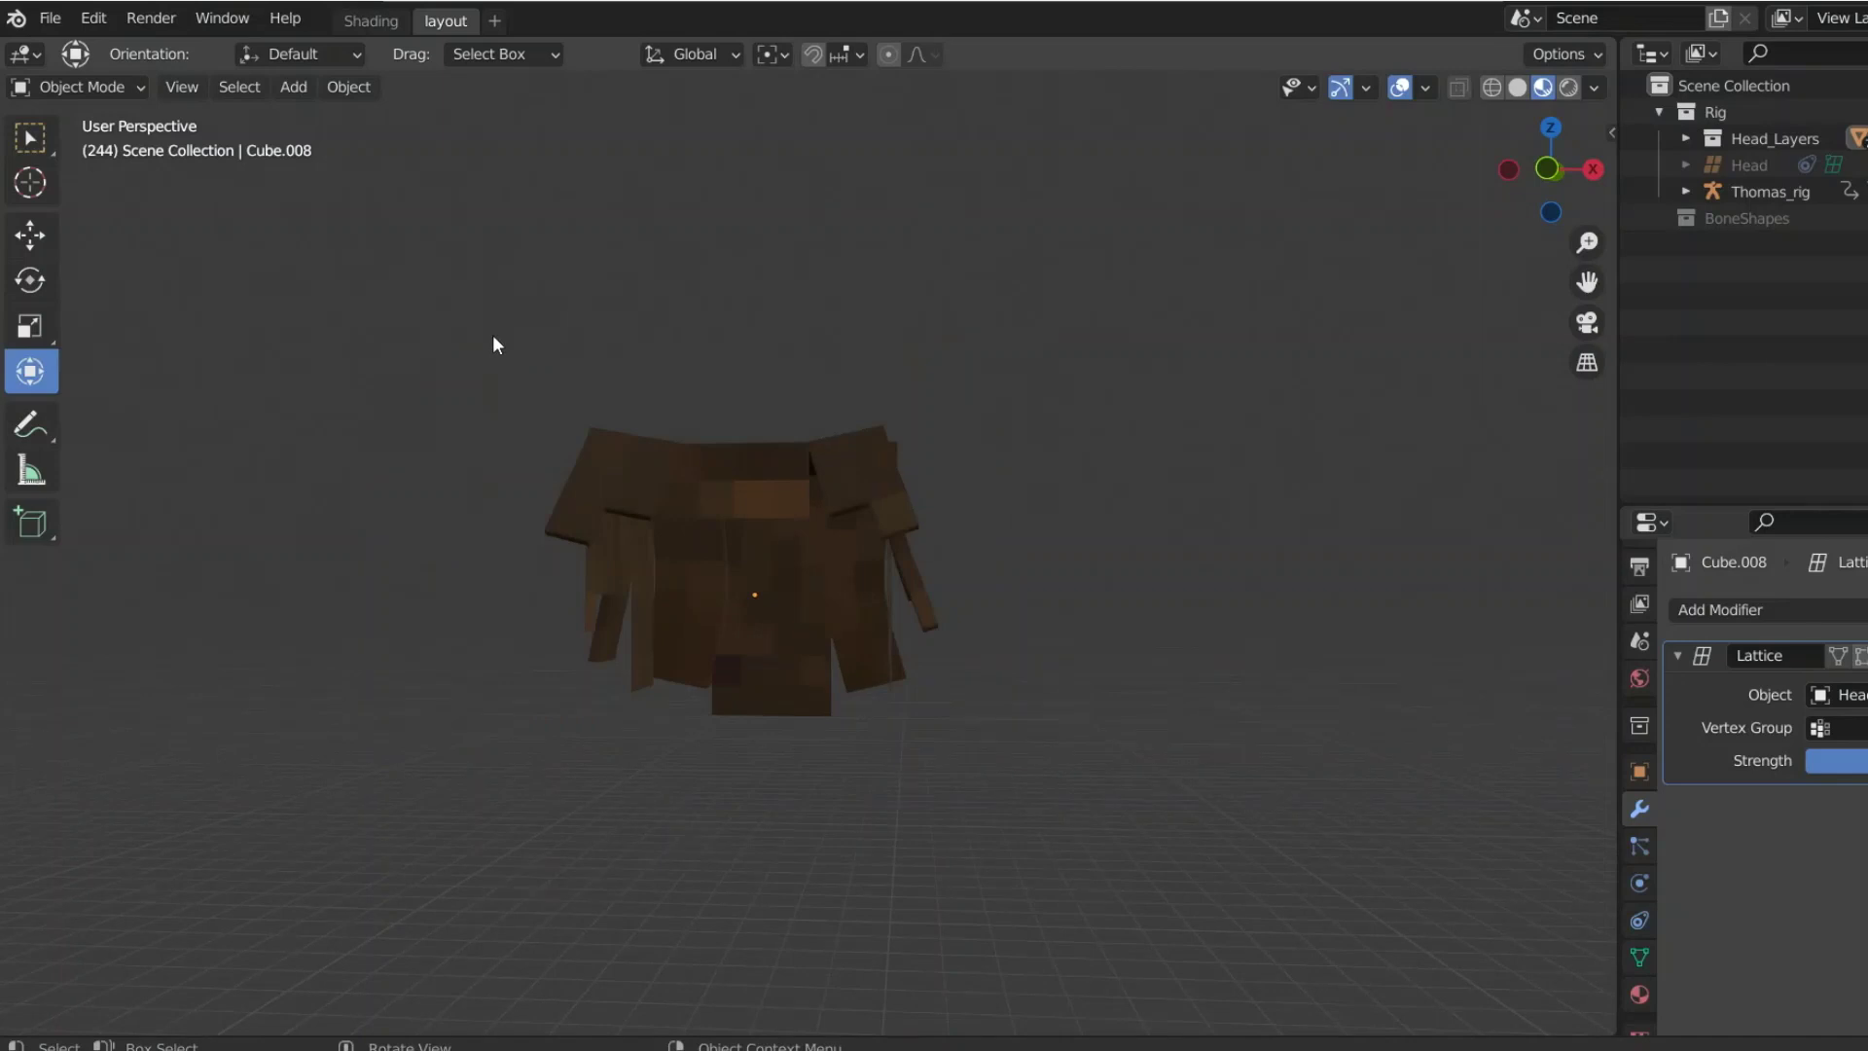
{"action": "left_click_drag", "start_coordinate": [494, 334], "coordinate": [1013, 703]}
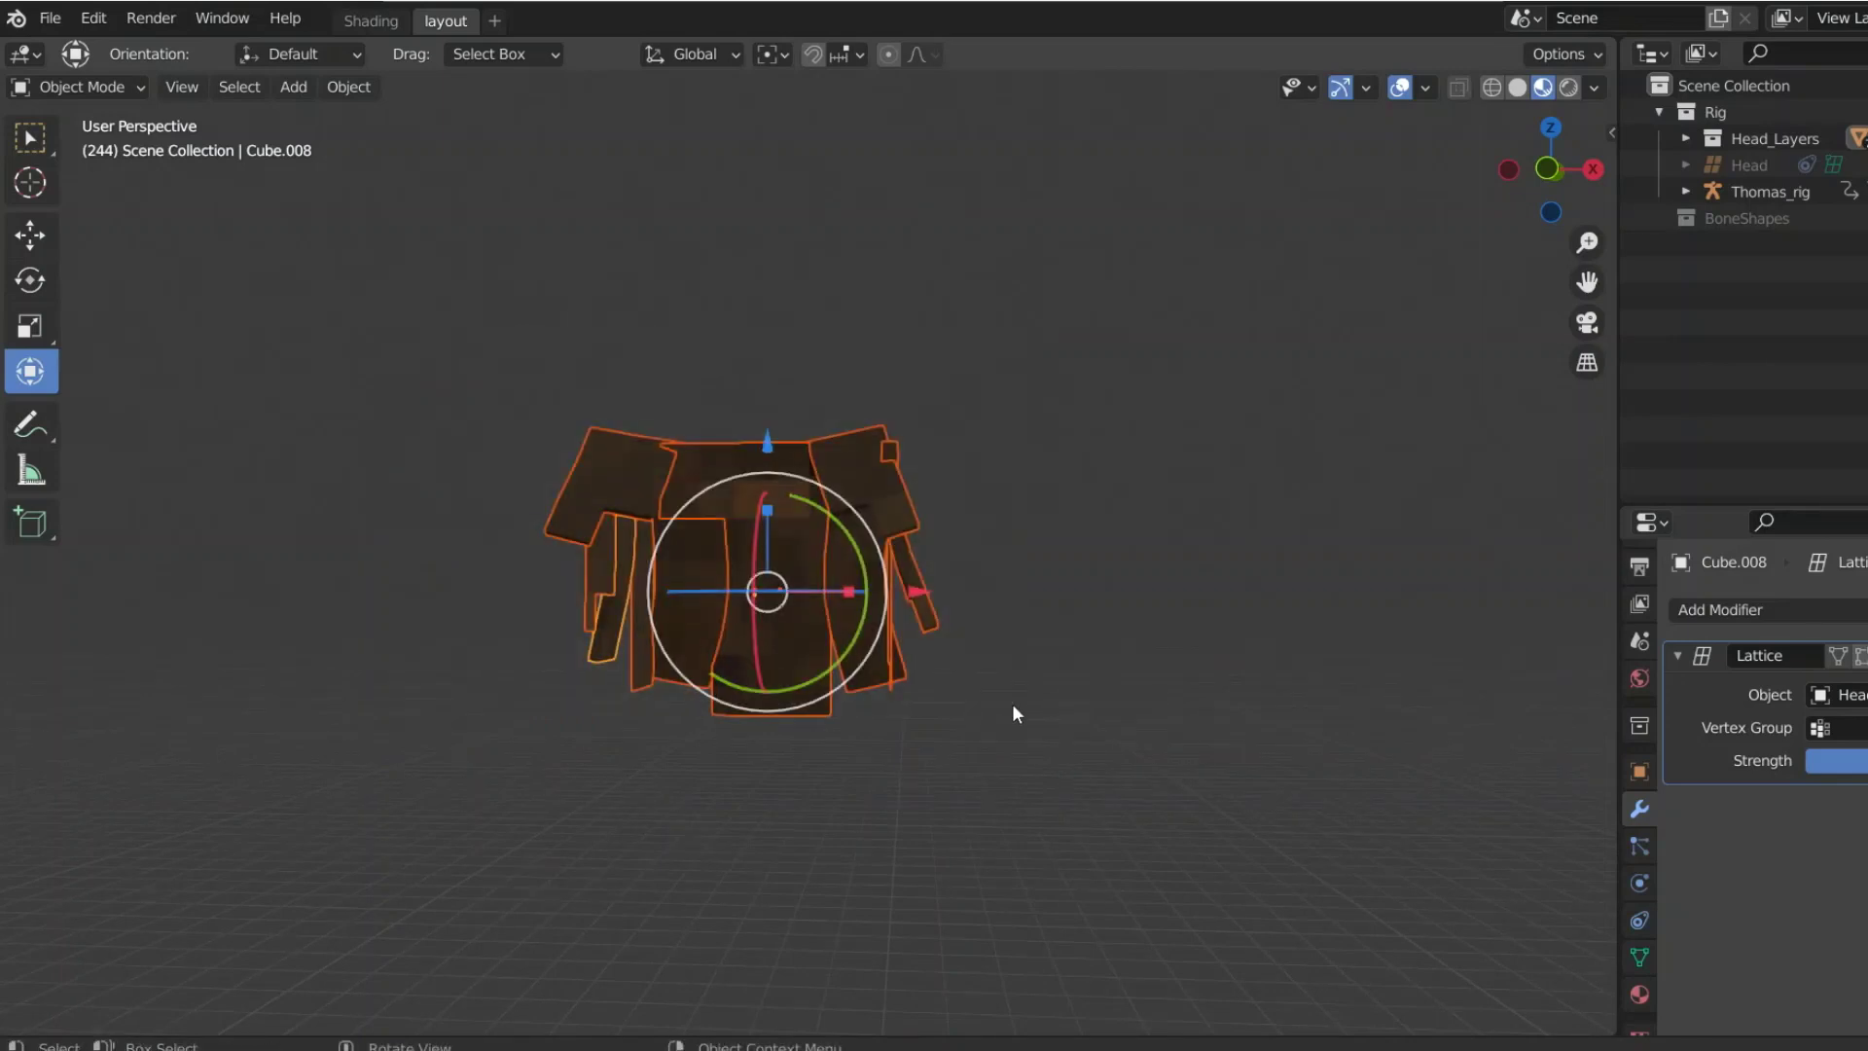
{"action": "key", "text": "ctrl"}
{"action": "key", "text": "ctrl+j"}
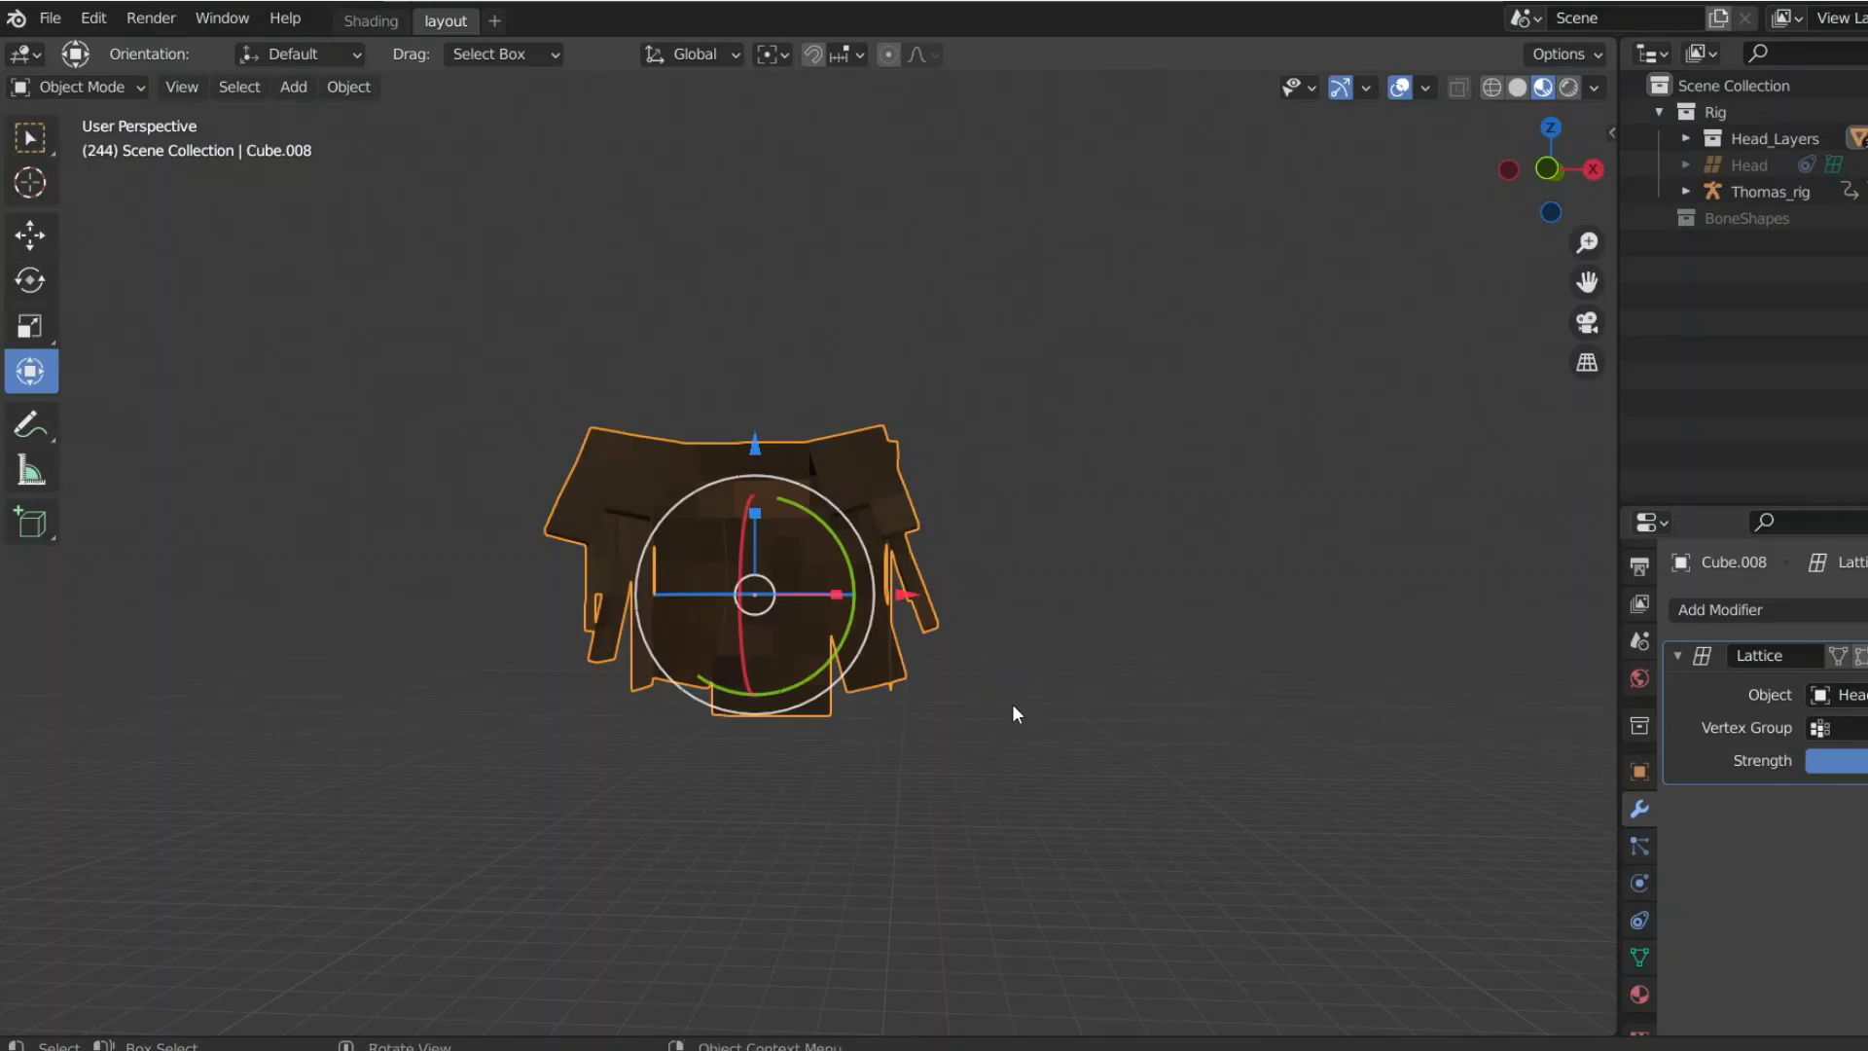
Step: Rotate the joined hair 90° around Z and lower it about 2.167 m
{"action": "key", "text": "r"}
{"action": "key", "text": "z"}
{"action": "key", "text": "9"}
{"action": "key", "text": "0"}
{"action": "key", "text": "Return"}
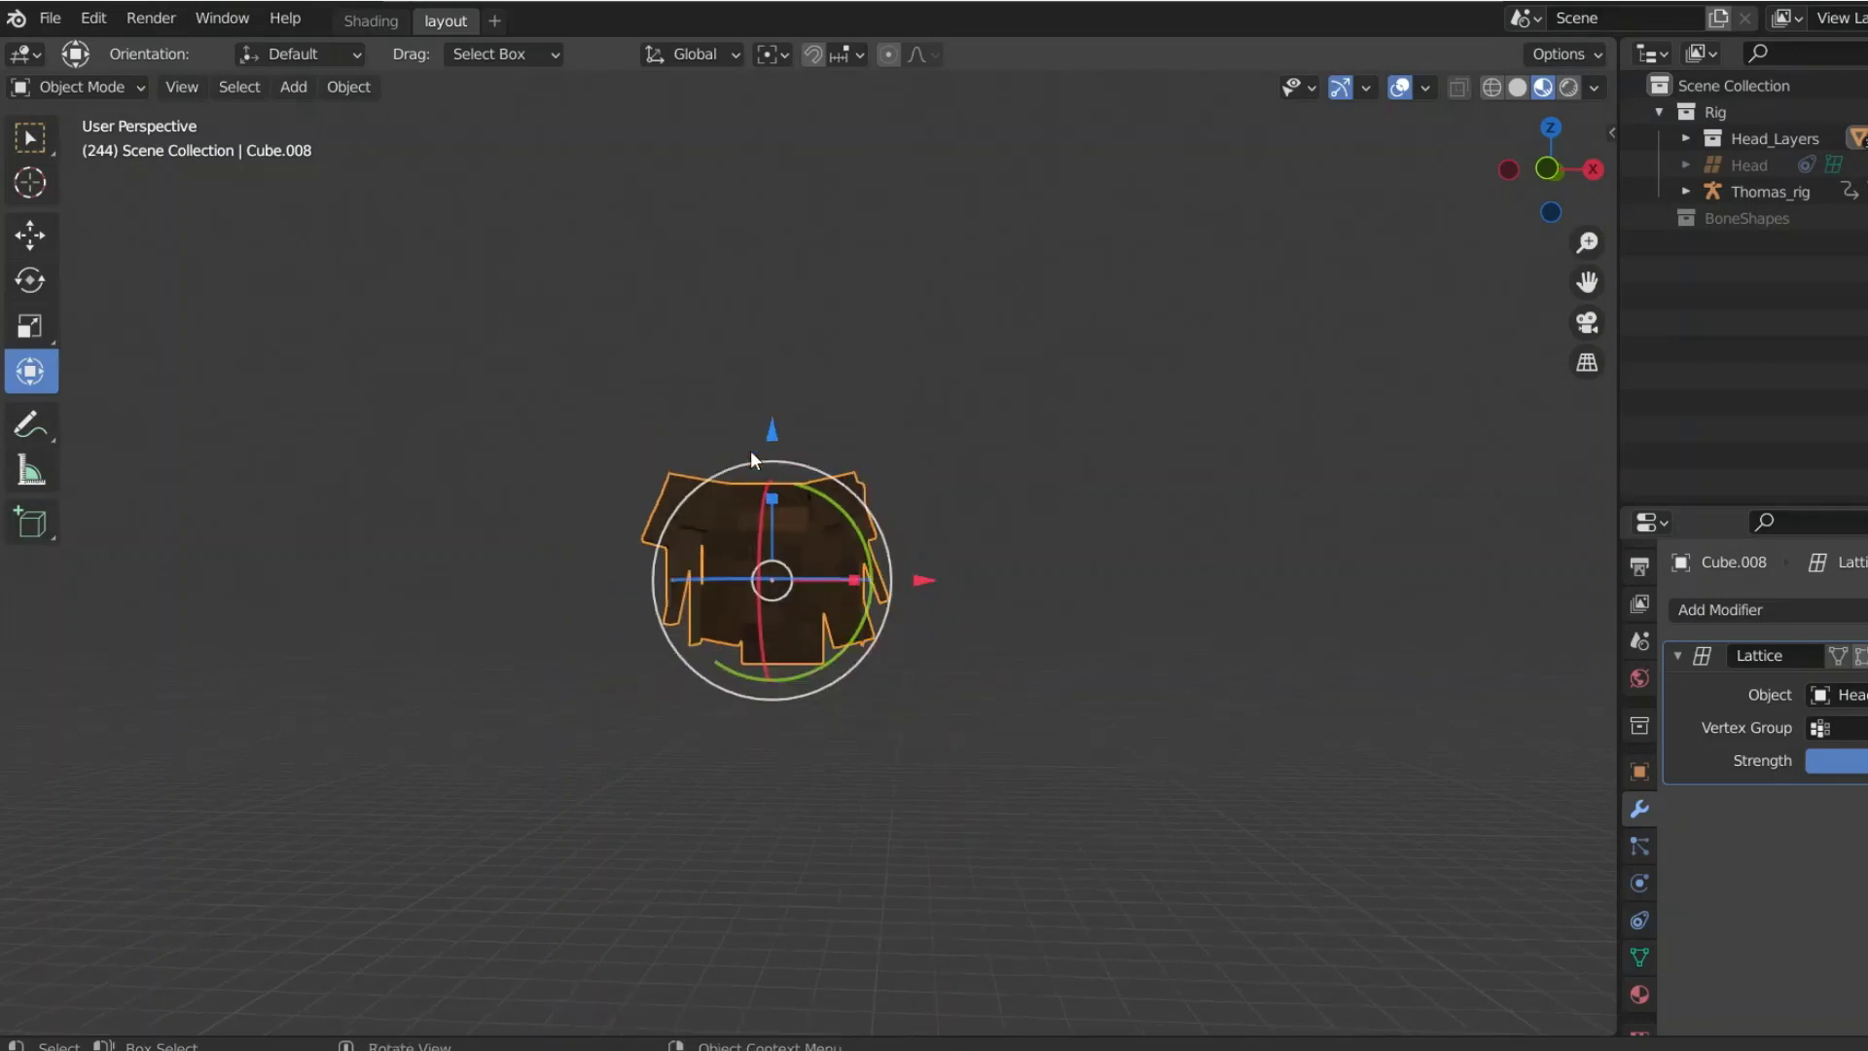
{"action": "left_click_drag", "start_coordinate": [768, 429], "coordinate": [815, 92]}
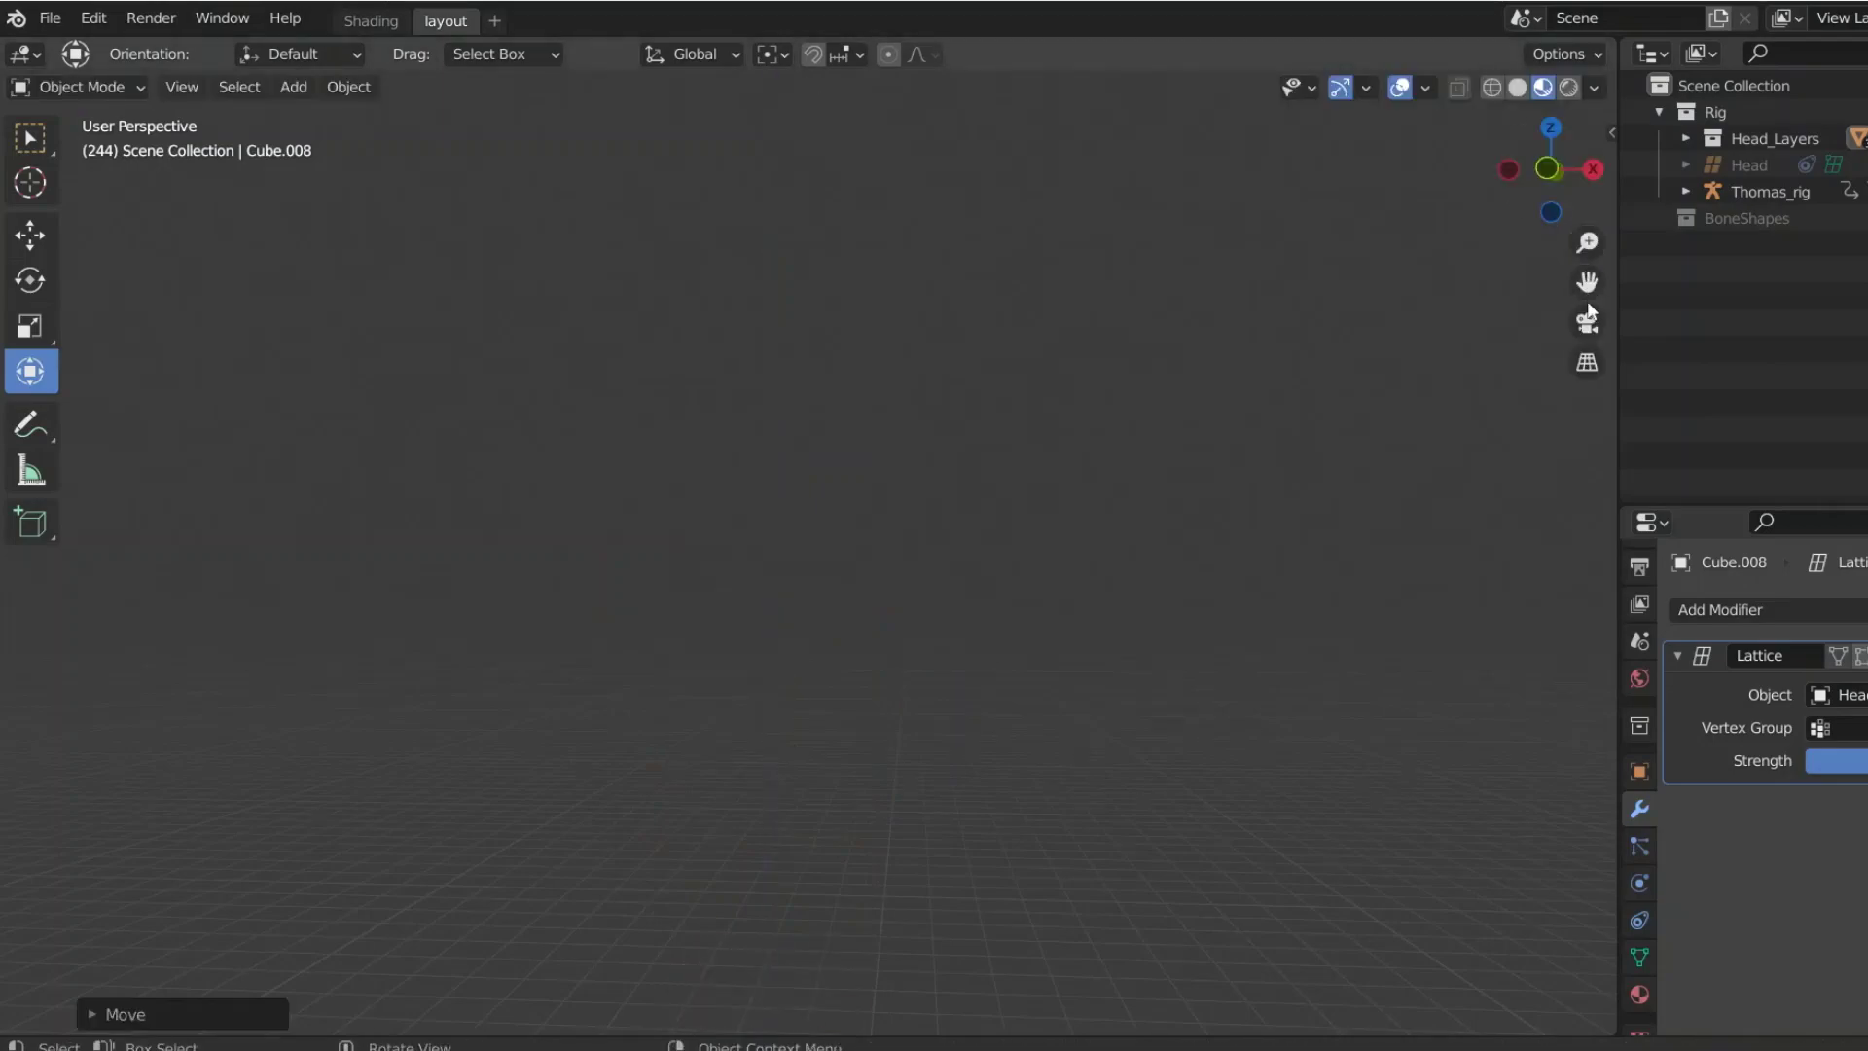